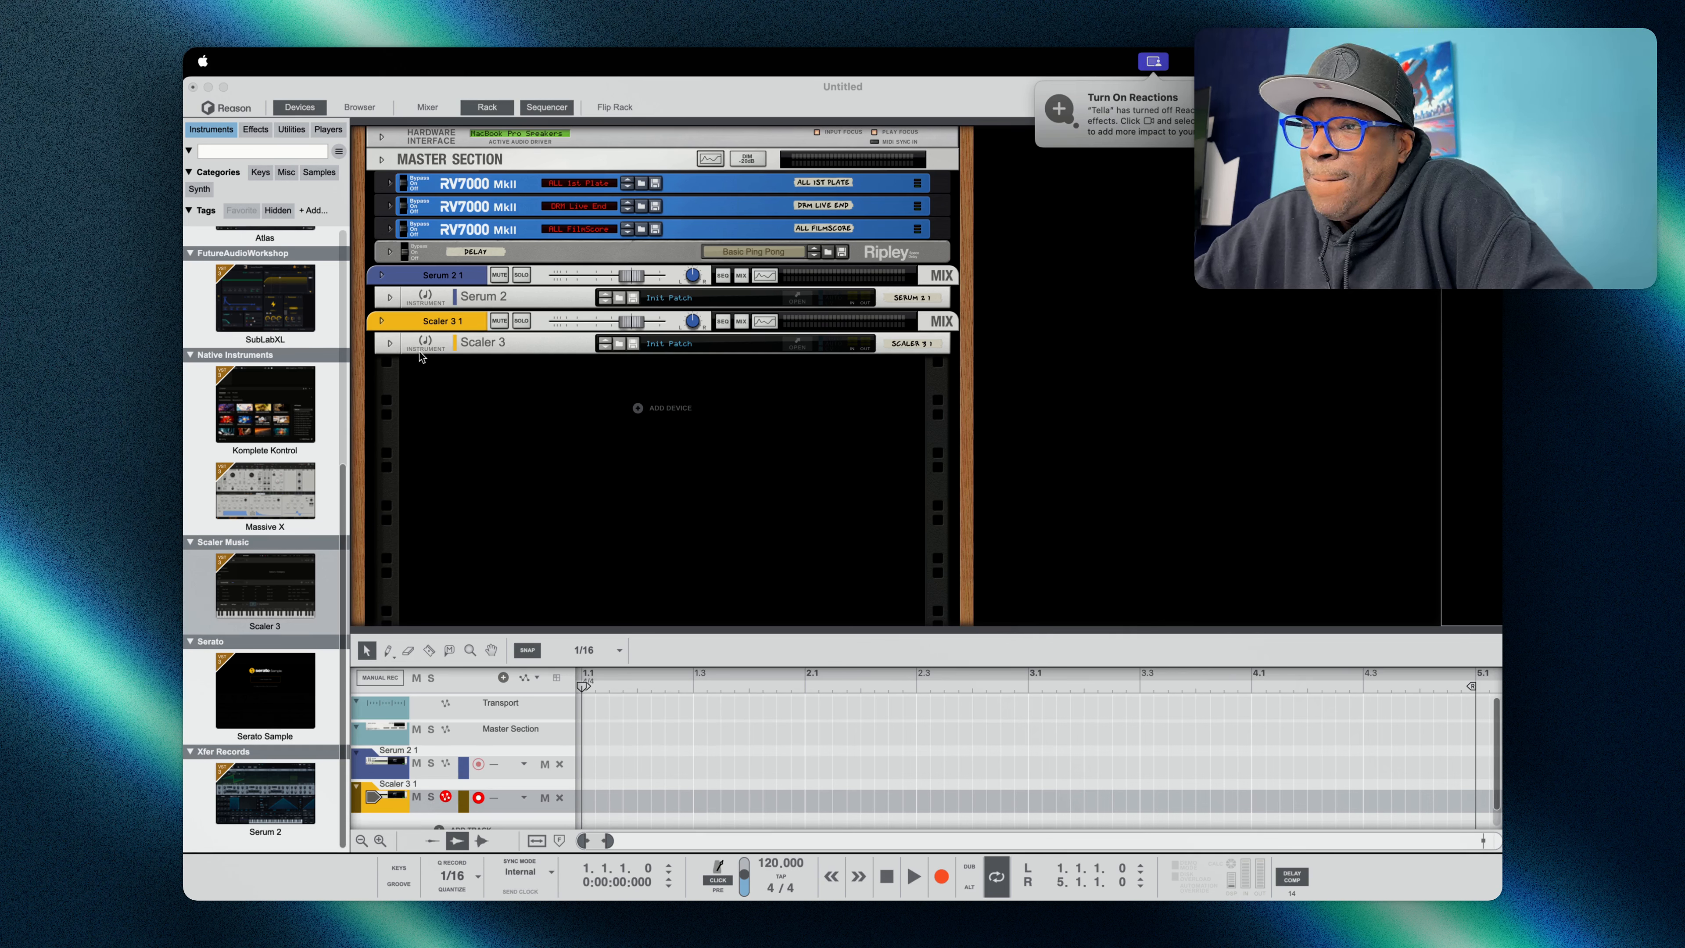
- Expand the Scaler 3 device in the rack and open its plugin window
left_click(391, 343)
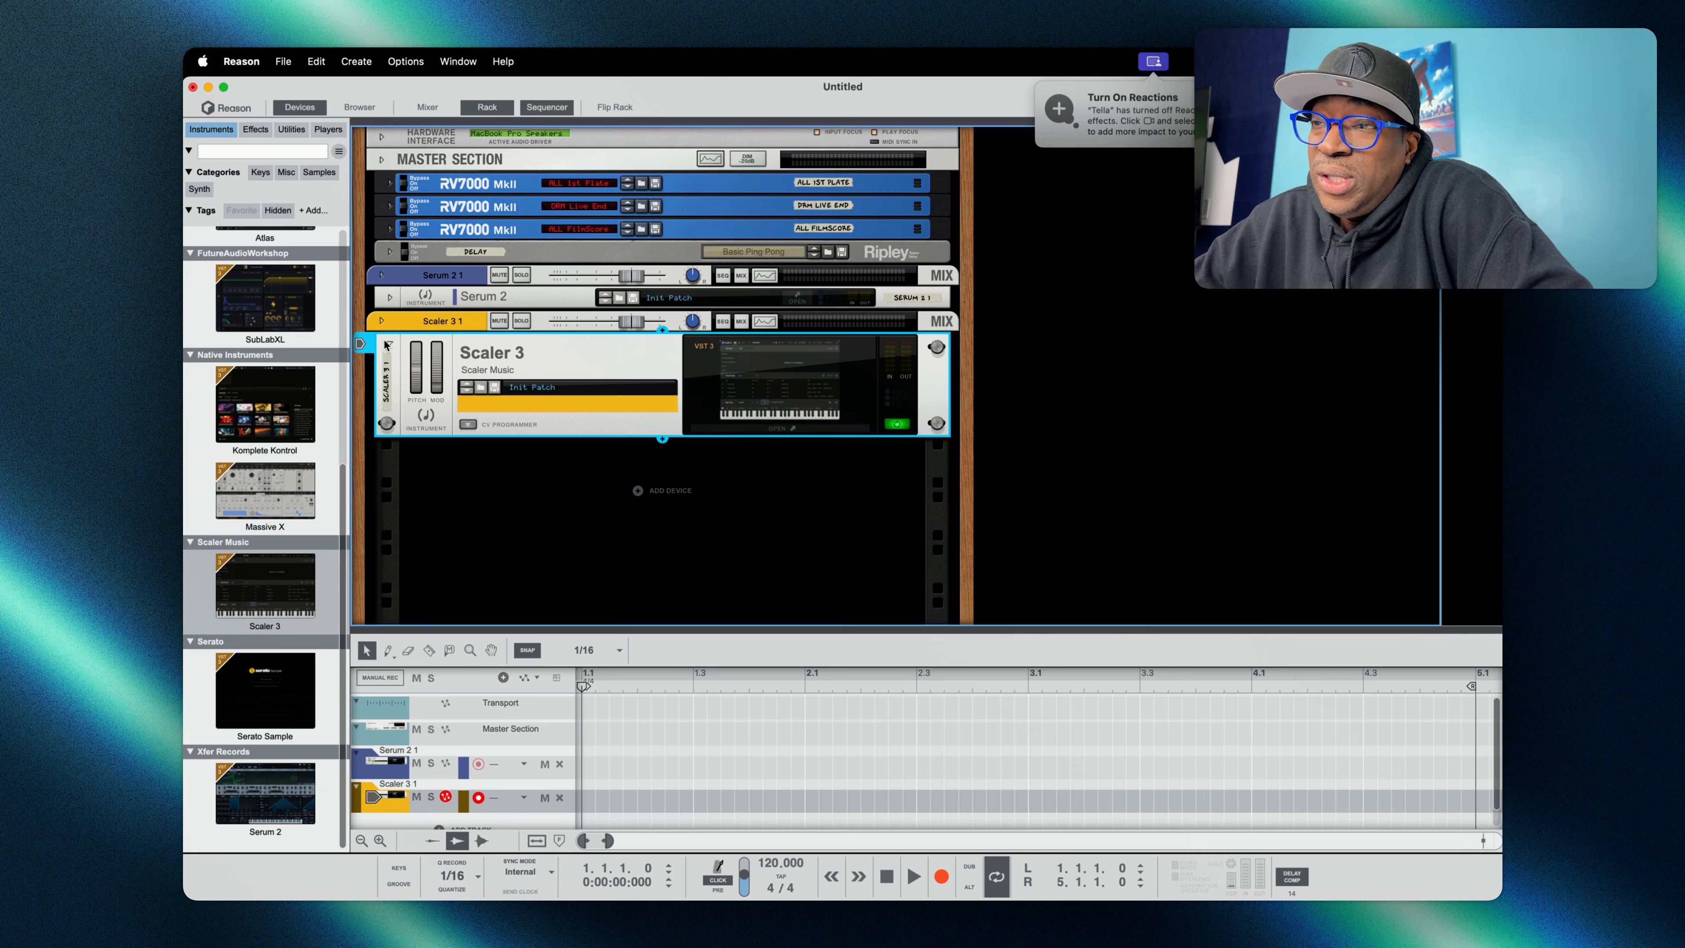
left_click(793, 430)
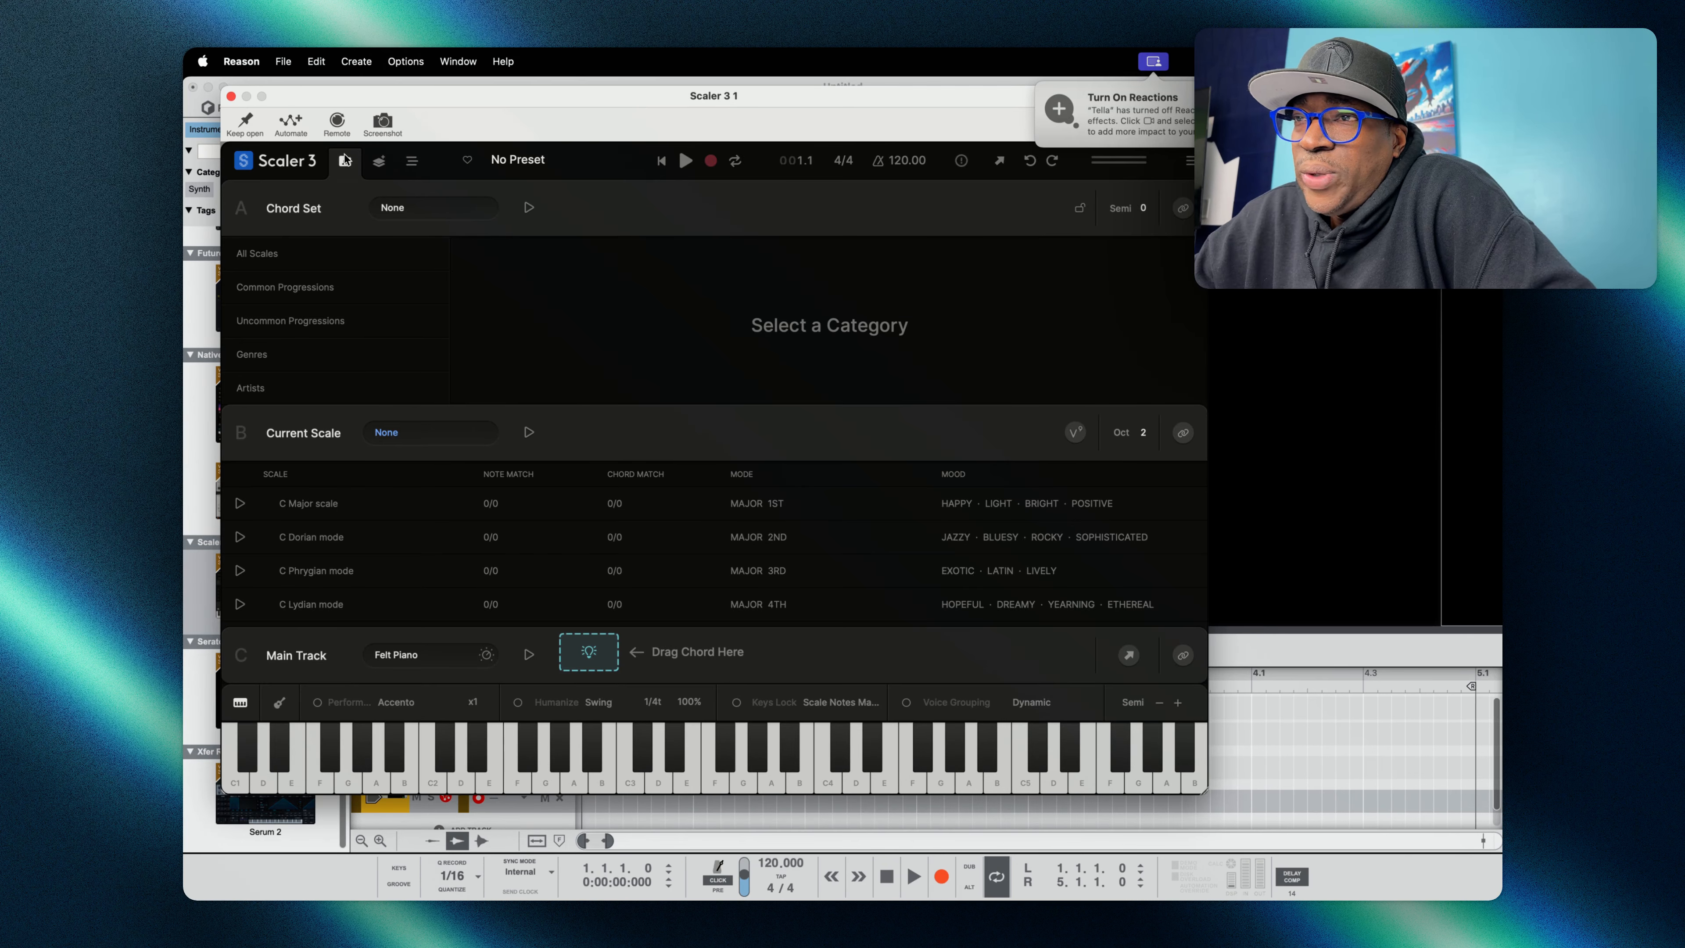
- Look through Scaler 3's chord browsing, Circle of Fifths and Arrange pages, including the Current Scale and Main Track sections
left_click(379, 162)
left_click(412, 163)
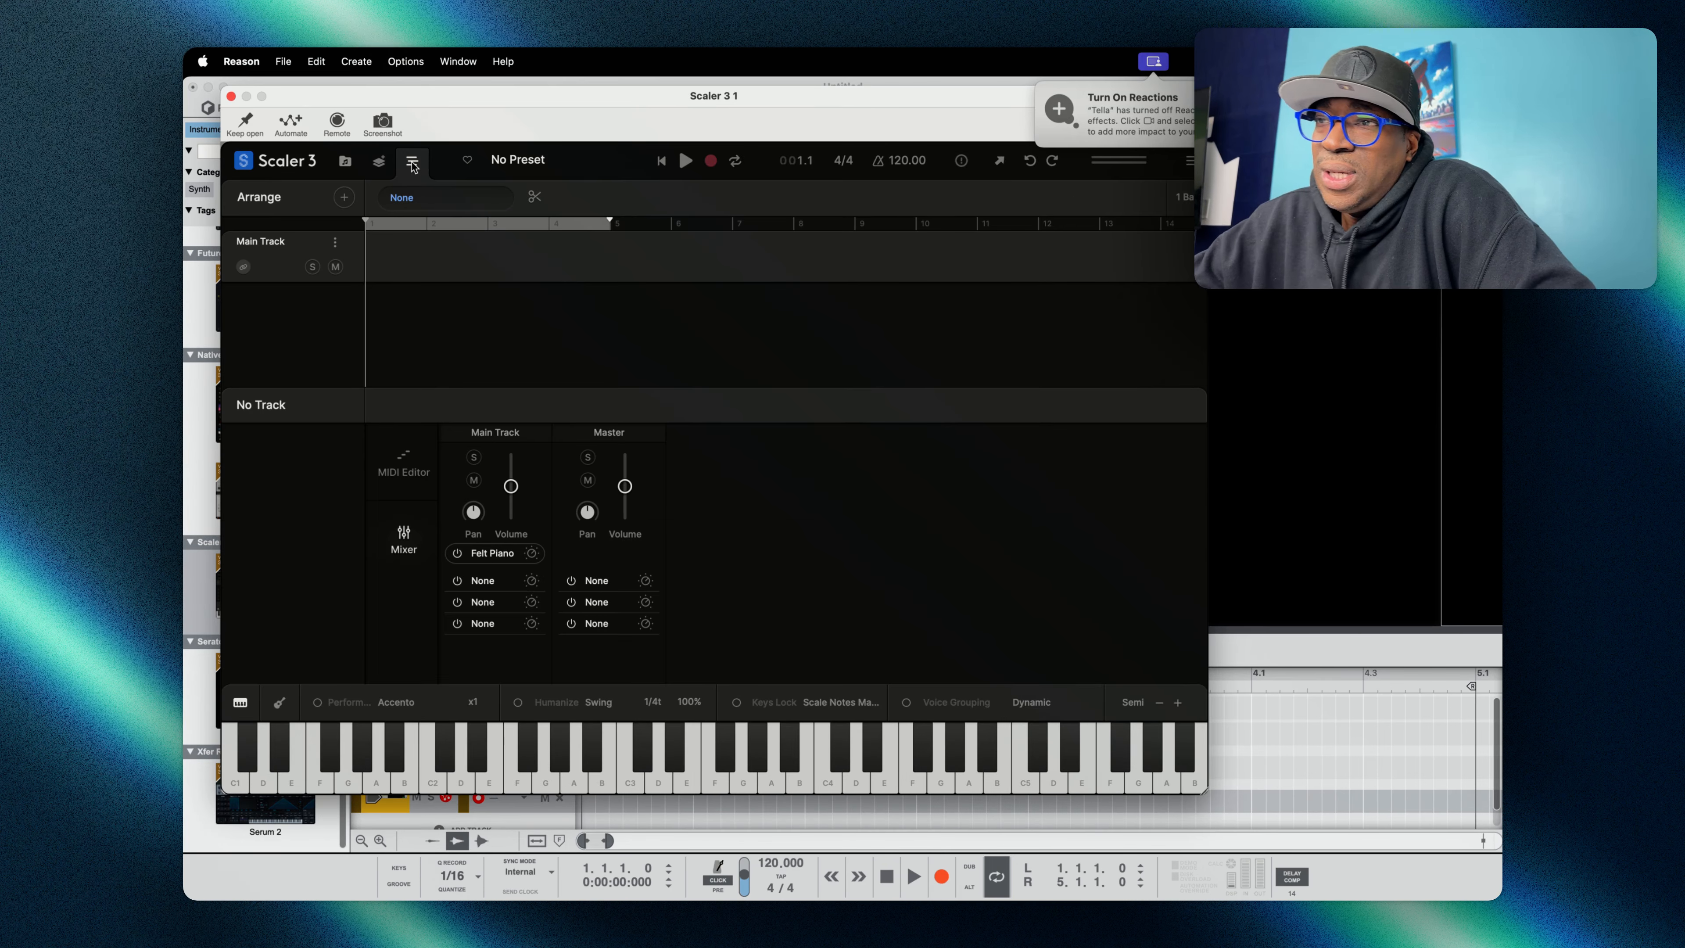
left_click(380, 163)
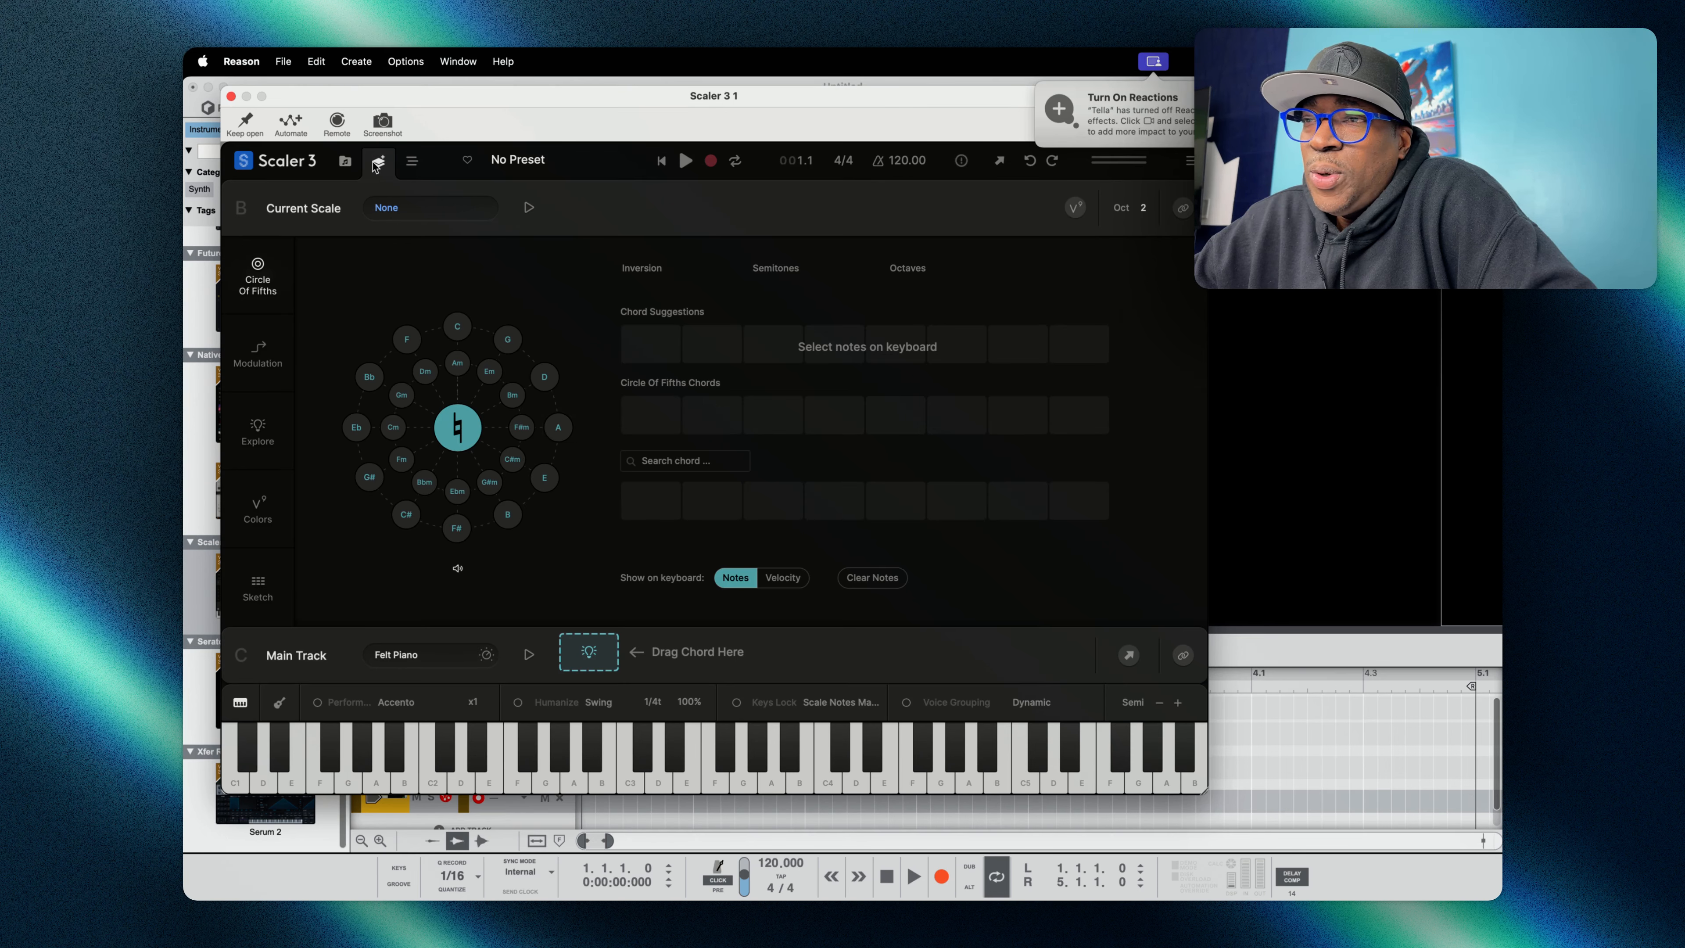
left_click(345, 162)
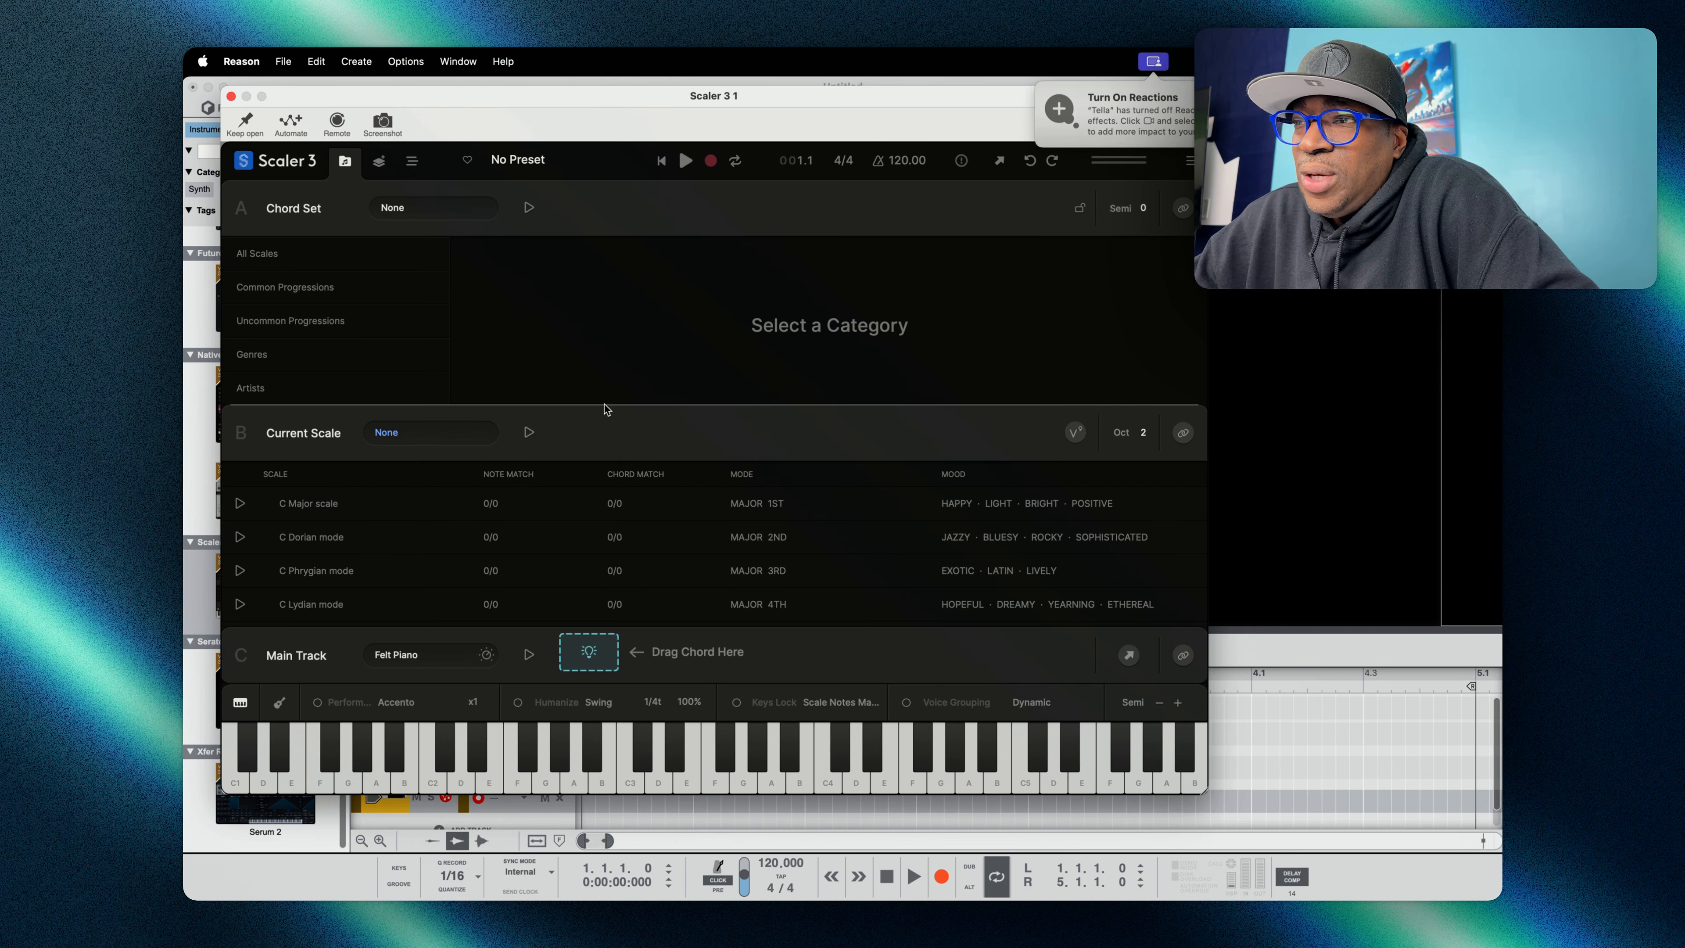
left_click_drag(608, 407, 544, 412)
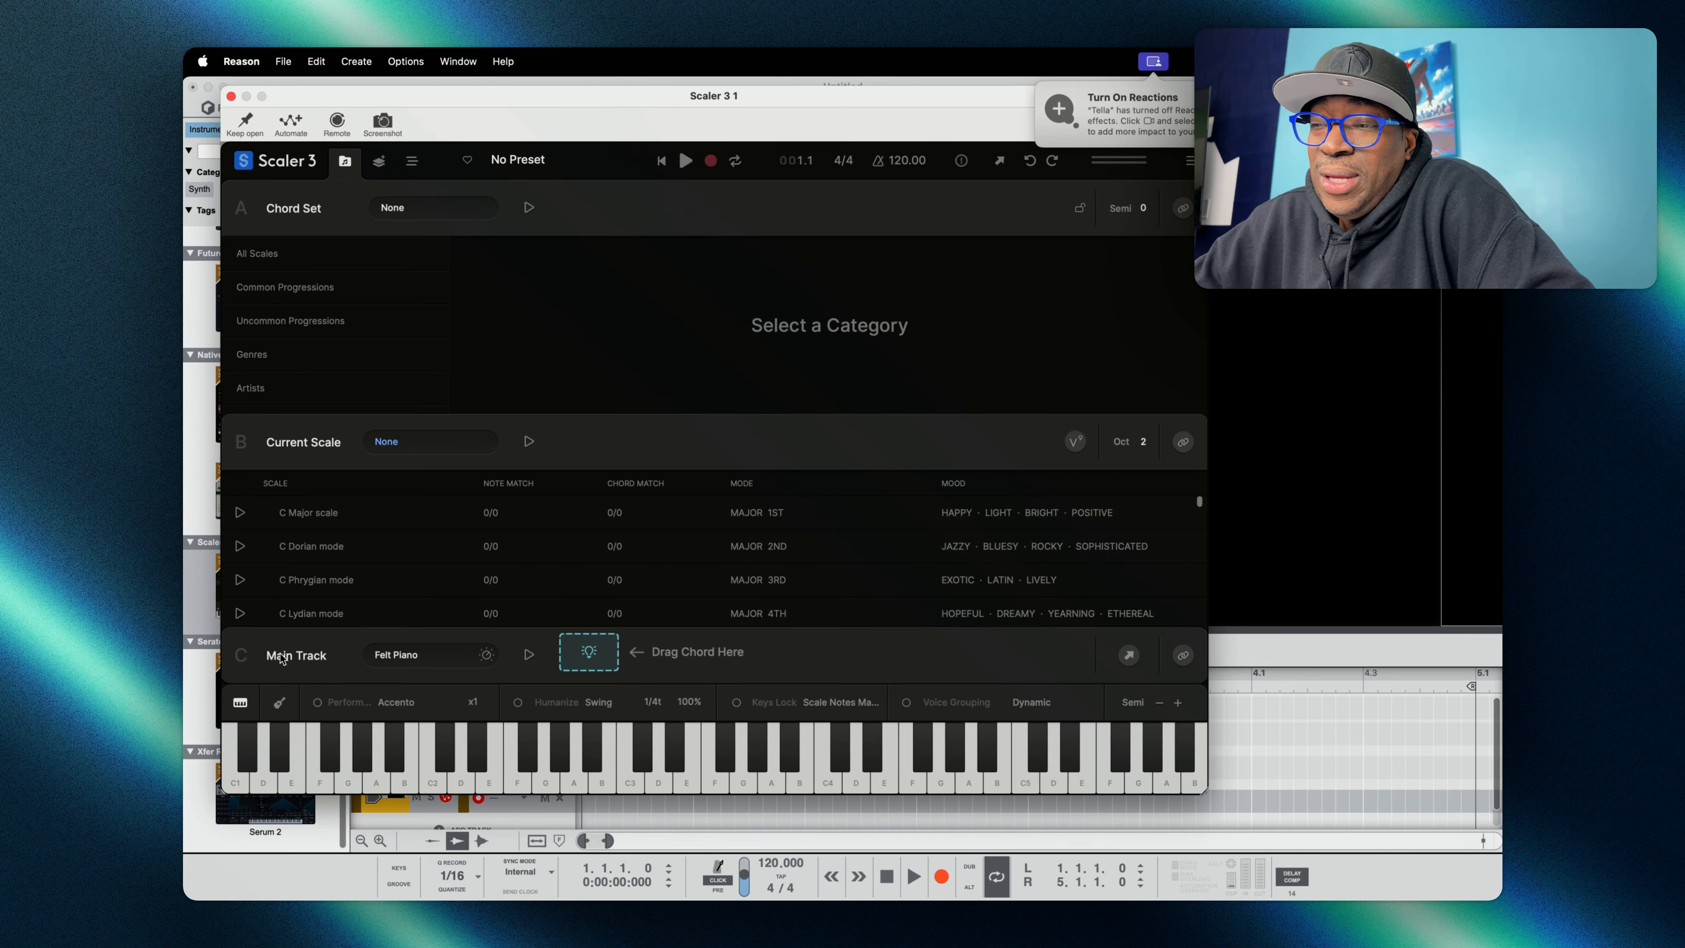
mouse_move(399, 667)
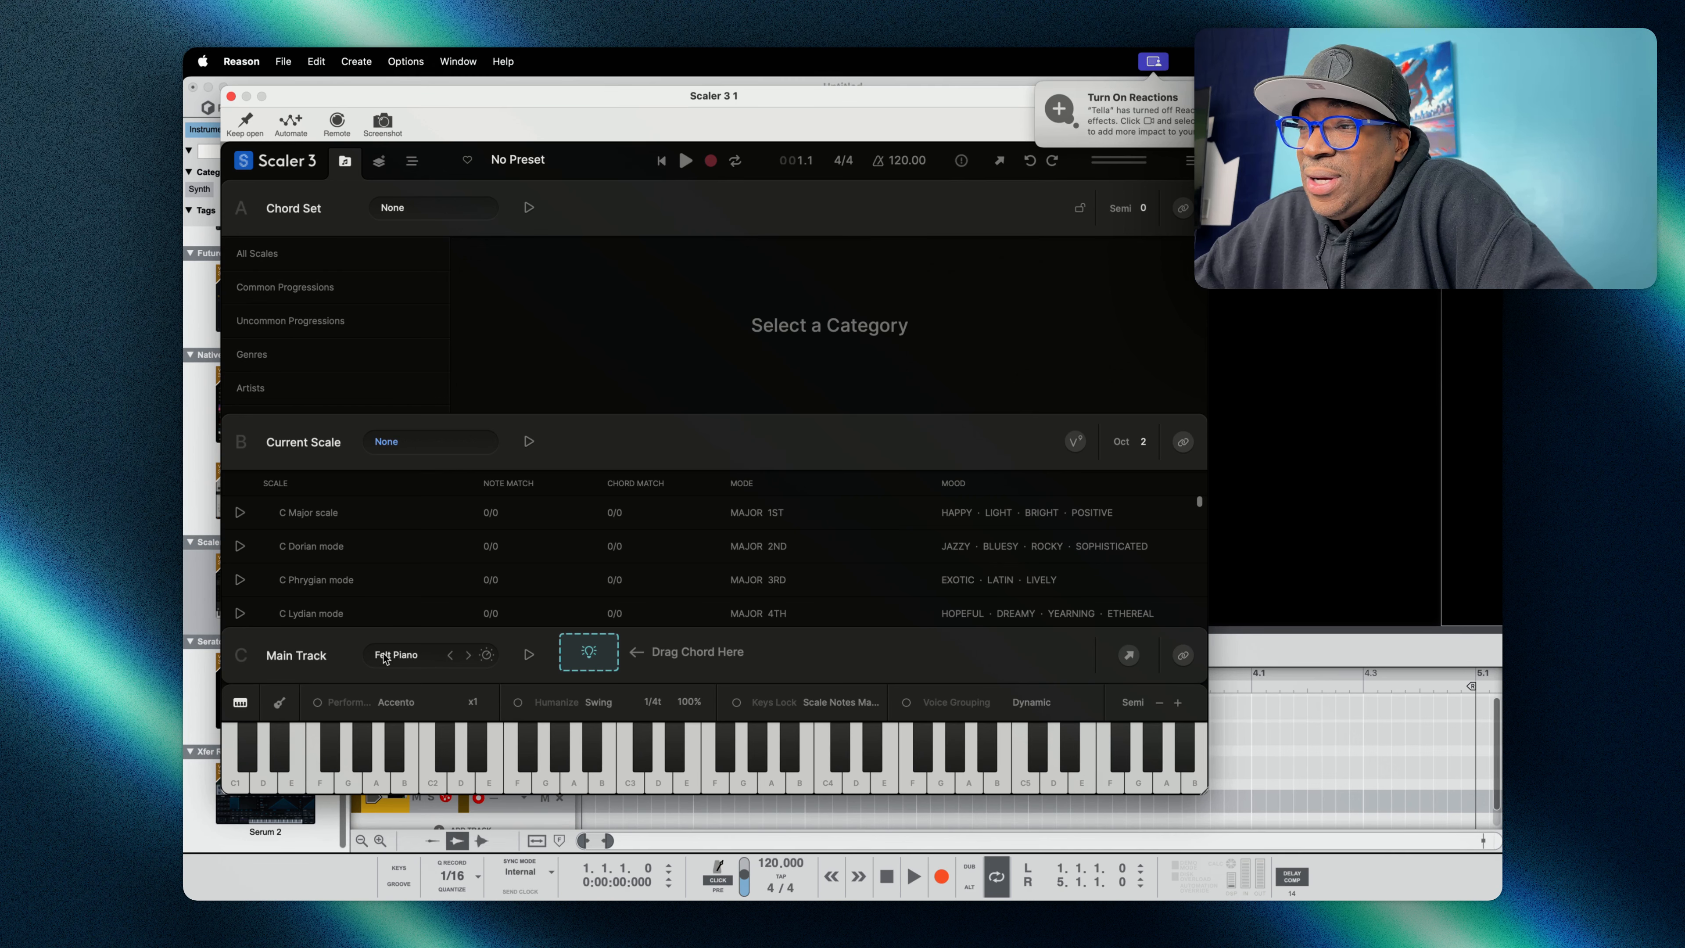
left_click(411, 161)
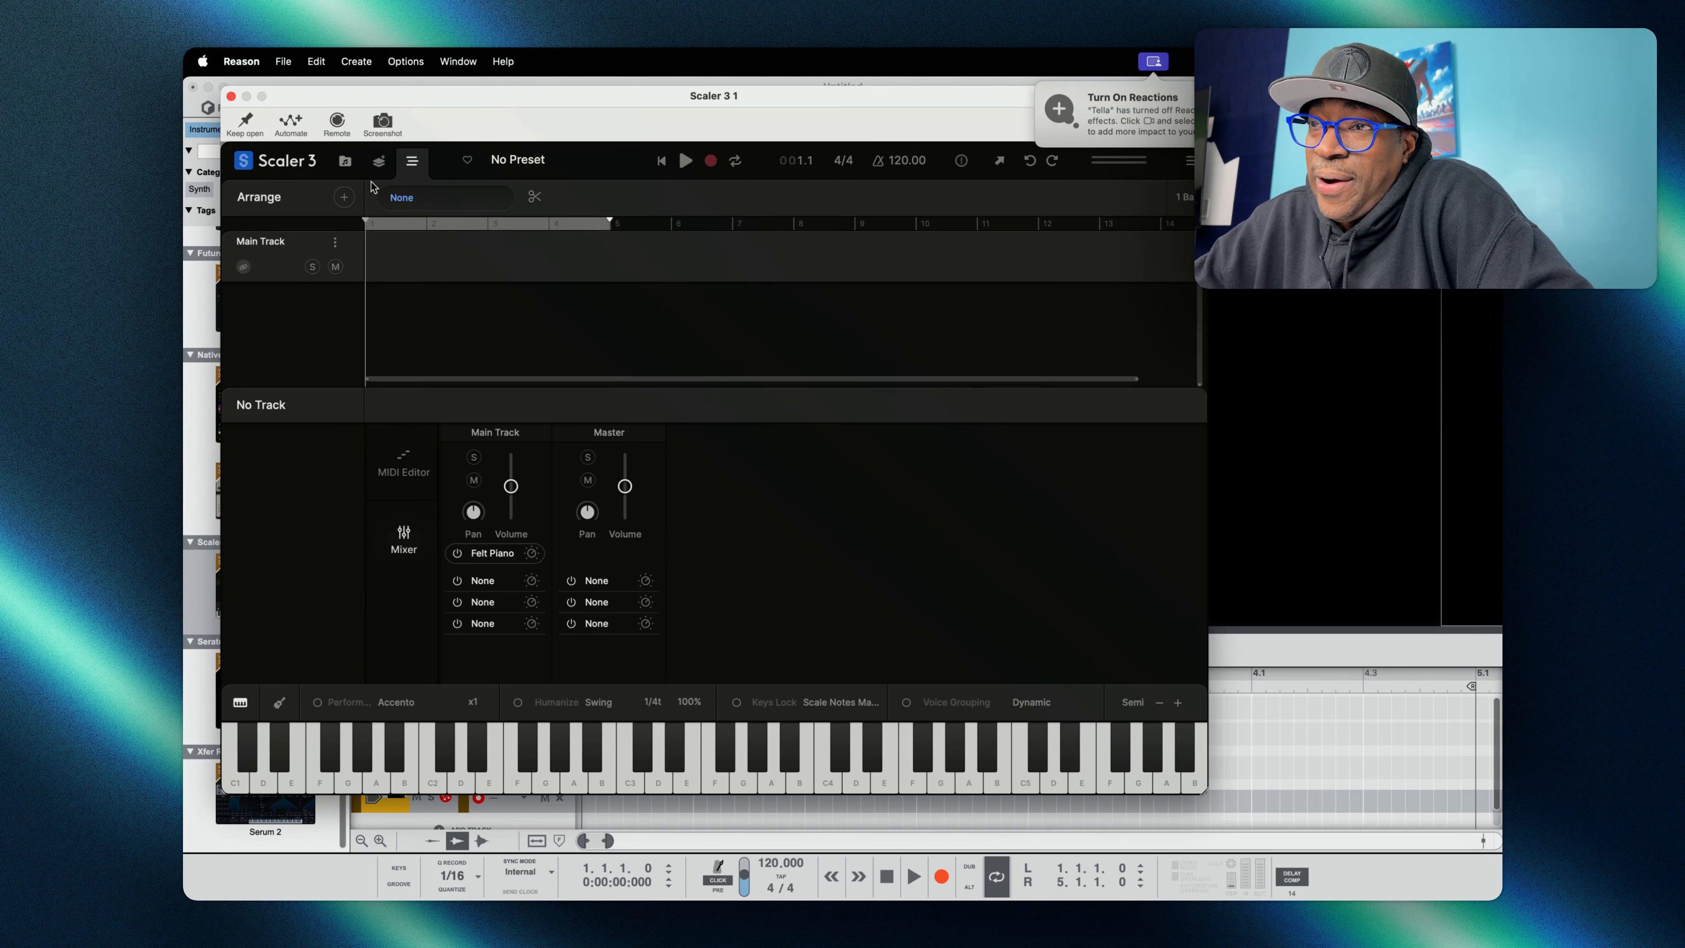
left_click(345, 161)
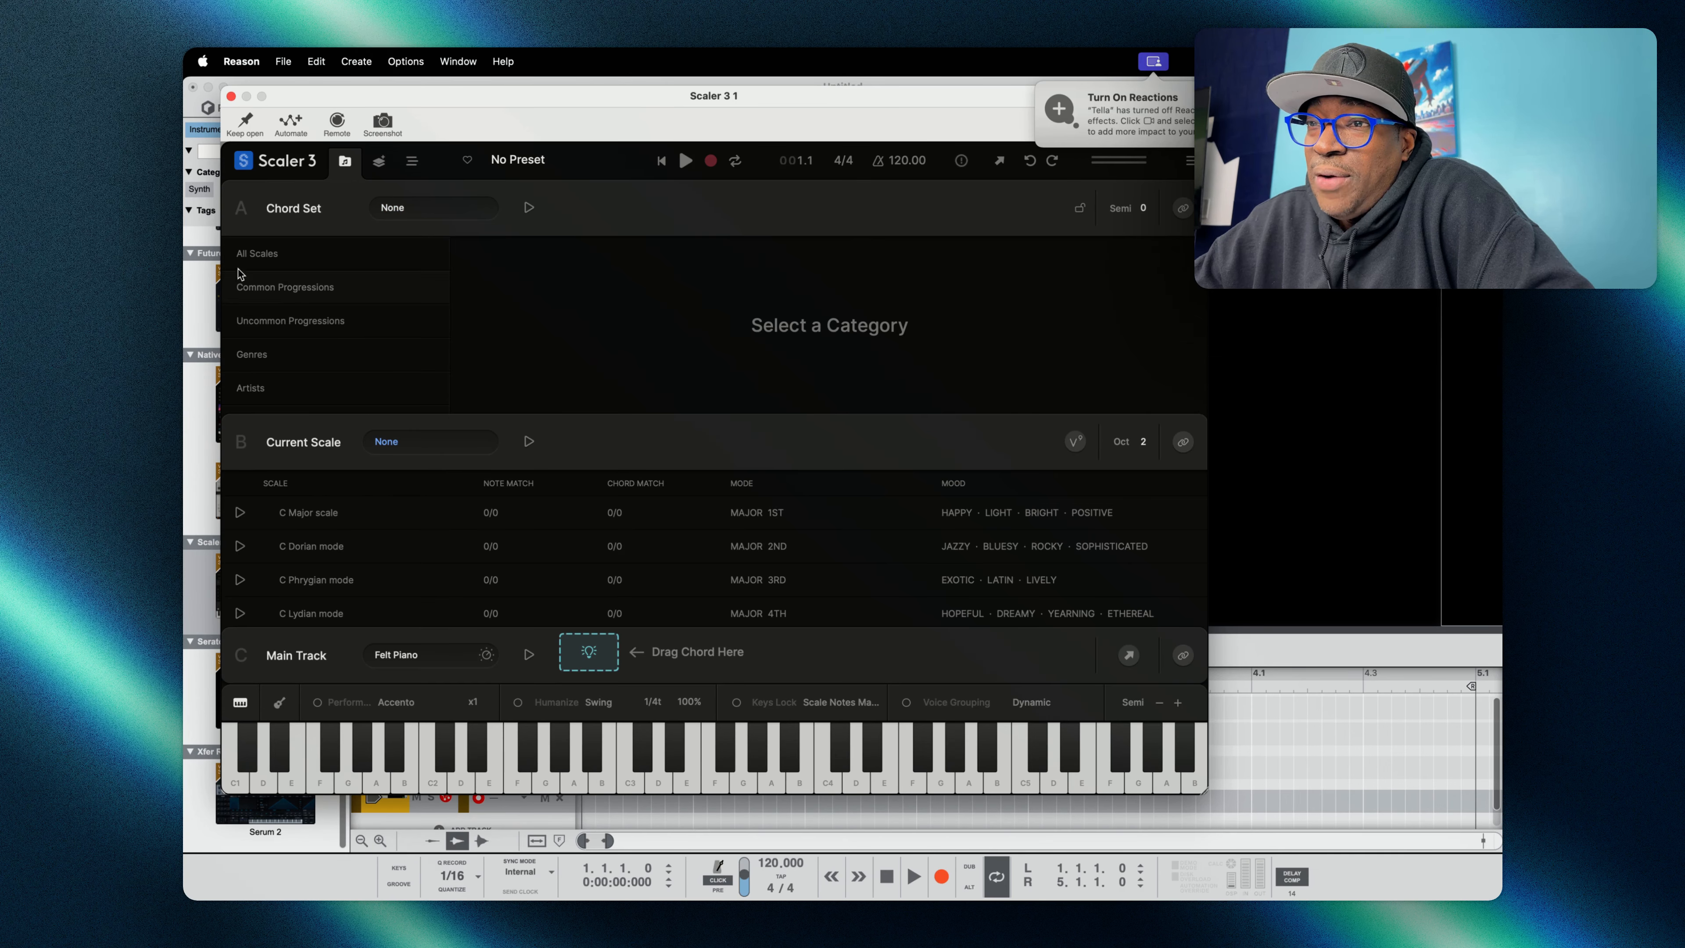
- Browse the Common Progressions, Uncommon Progressions and Genres chord sets and enlarge the Chord Set section
left_click(285, 293)
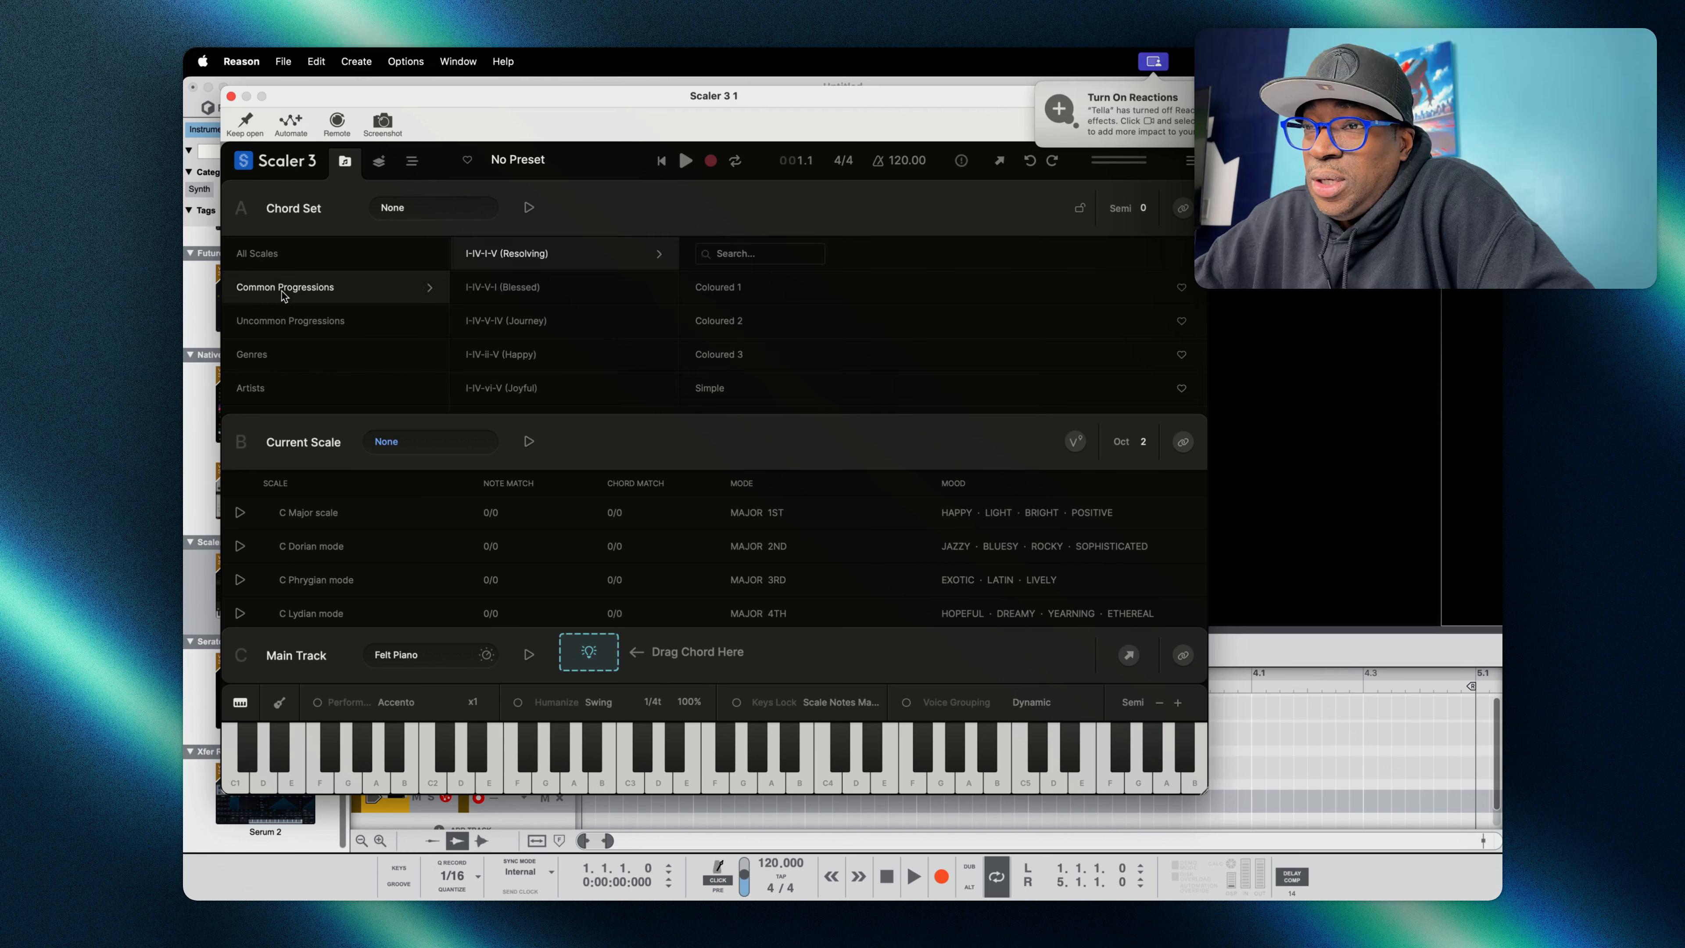
left_click(300, 329)
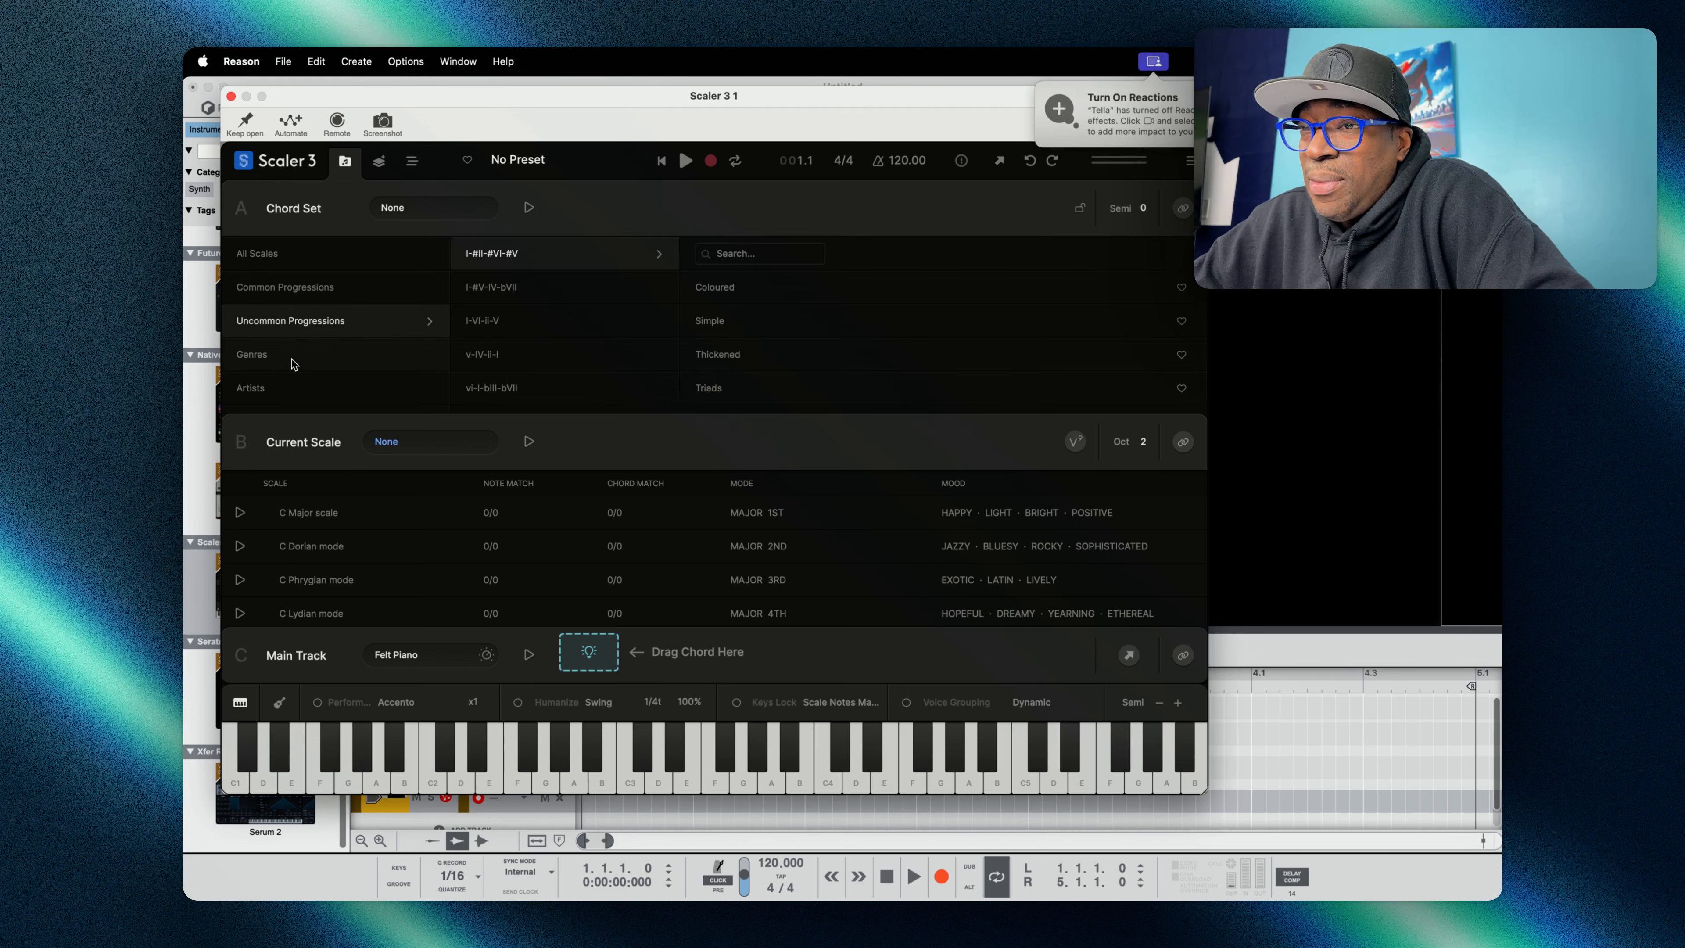
left_click(296, 358)
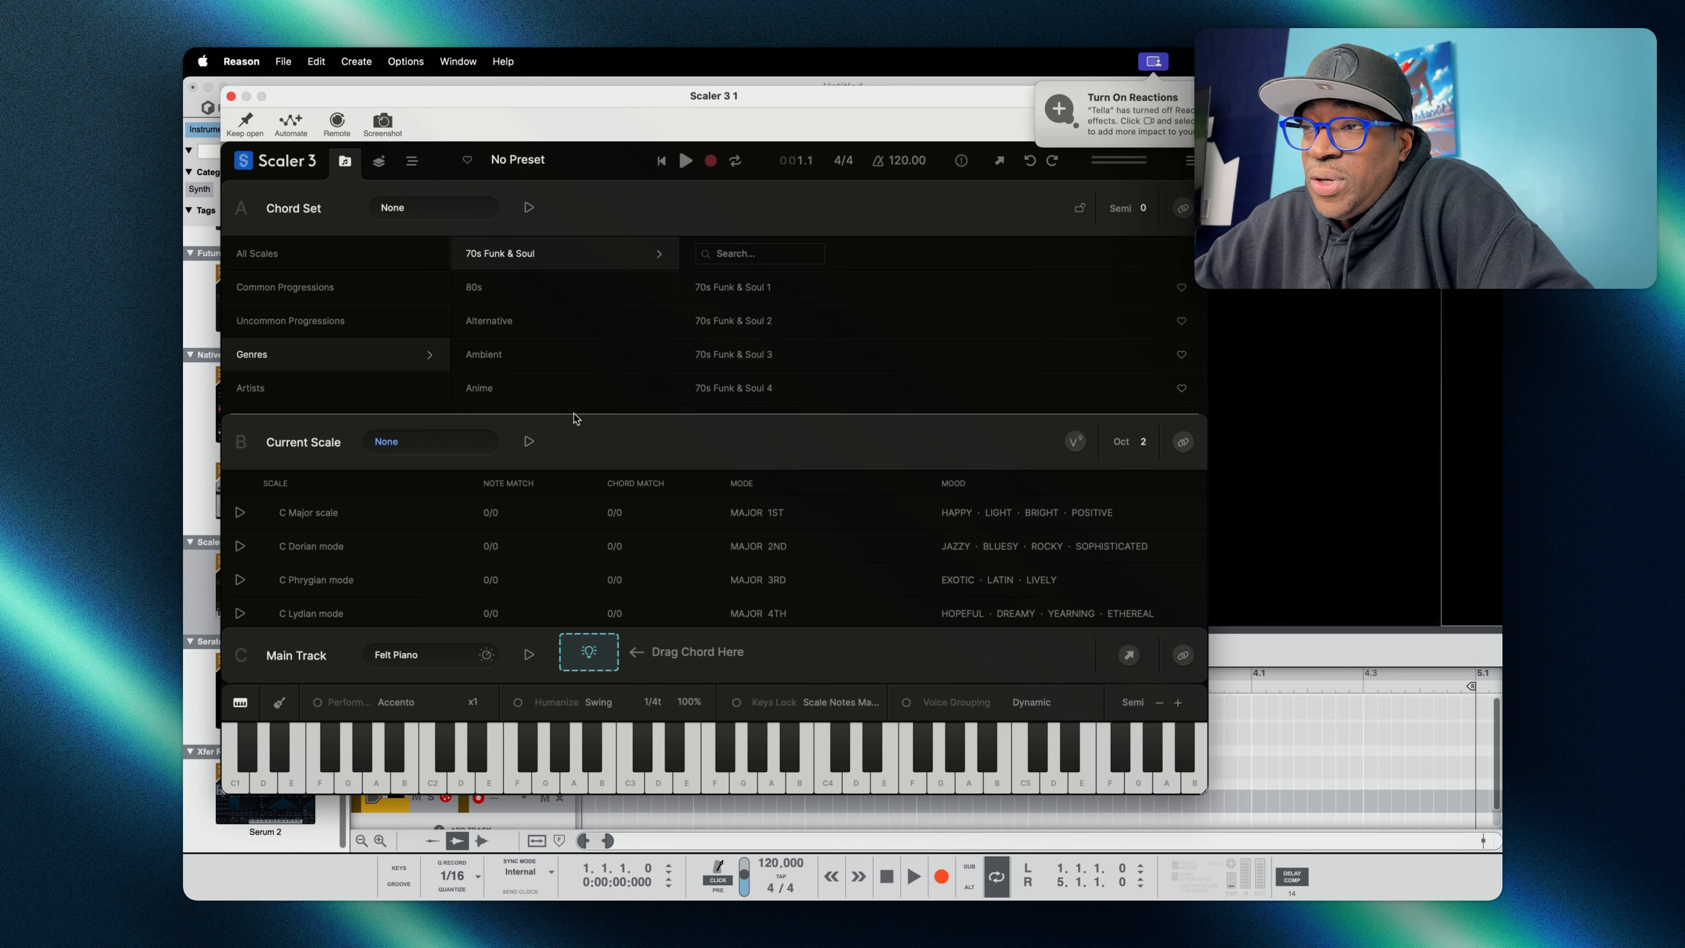
left_click_drag(572, 415, 567, 540)
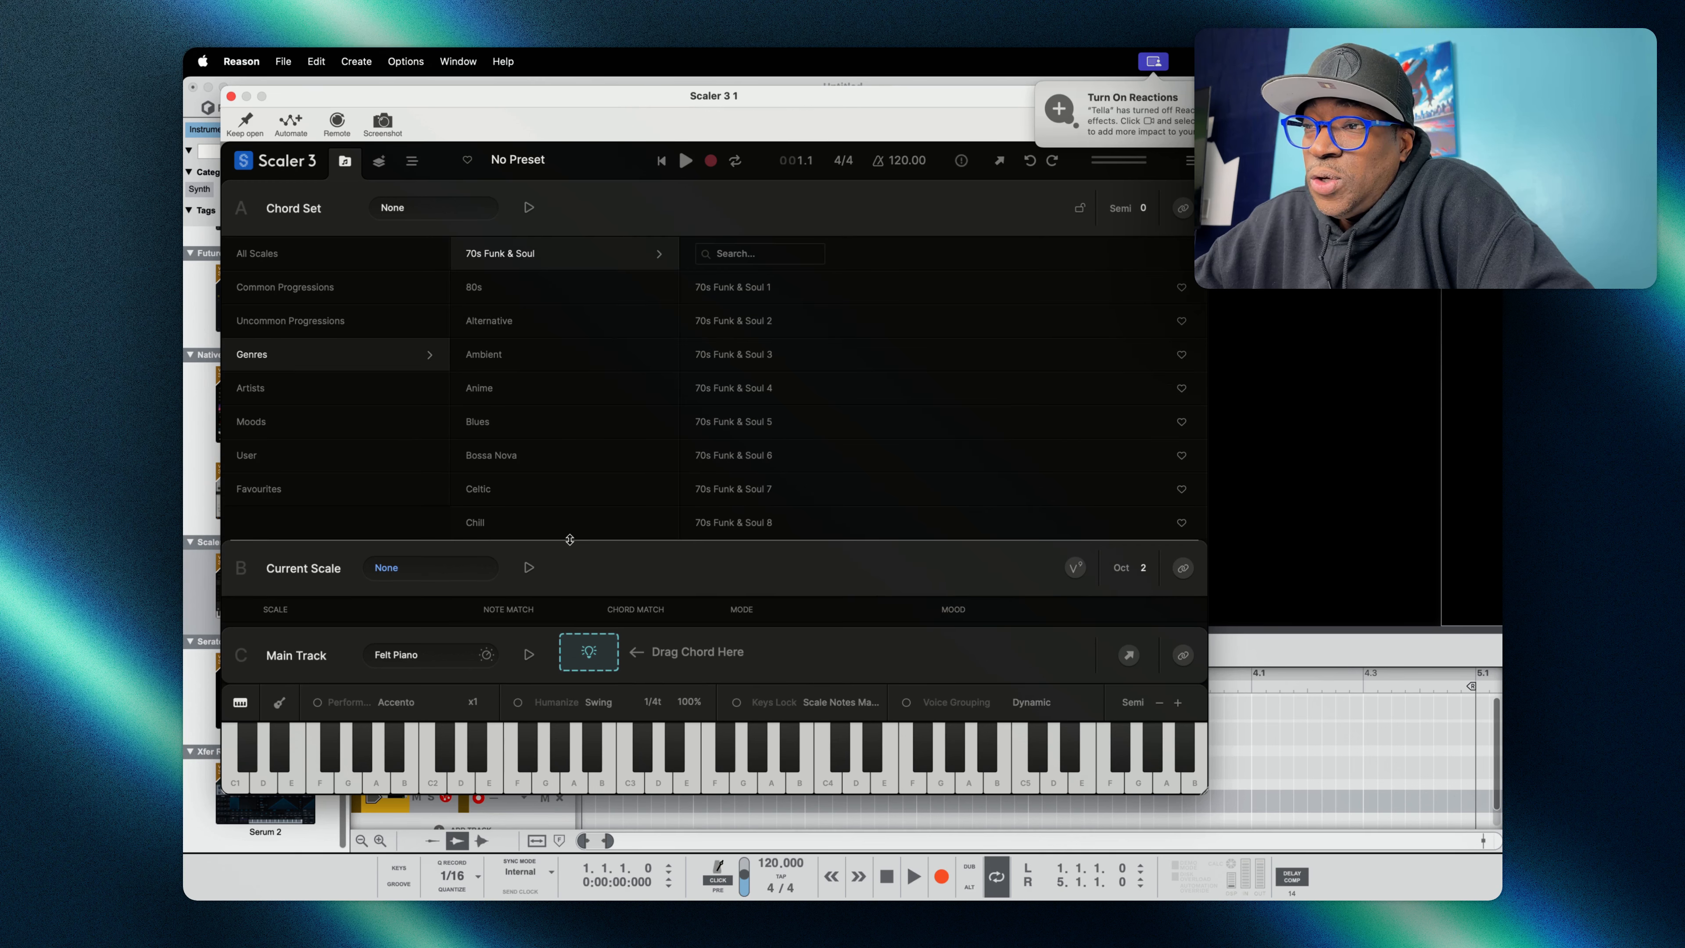
- Look through the full list of artists in the Chord Set library
left_click(300, 393)
scroll(551, 327, "down", 2)
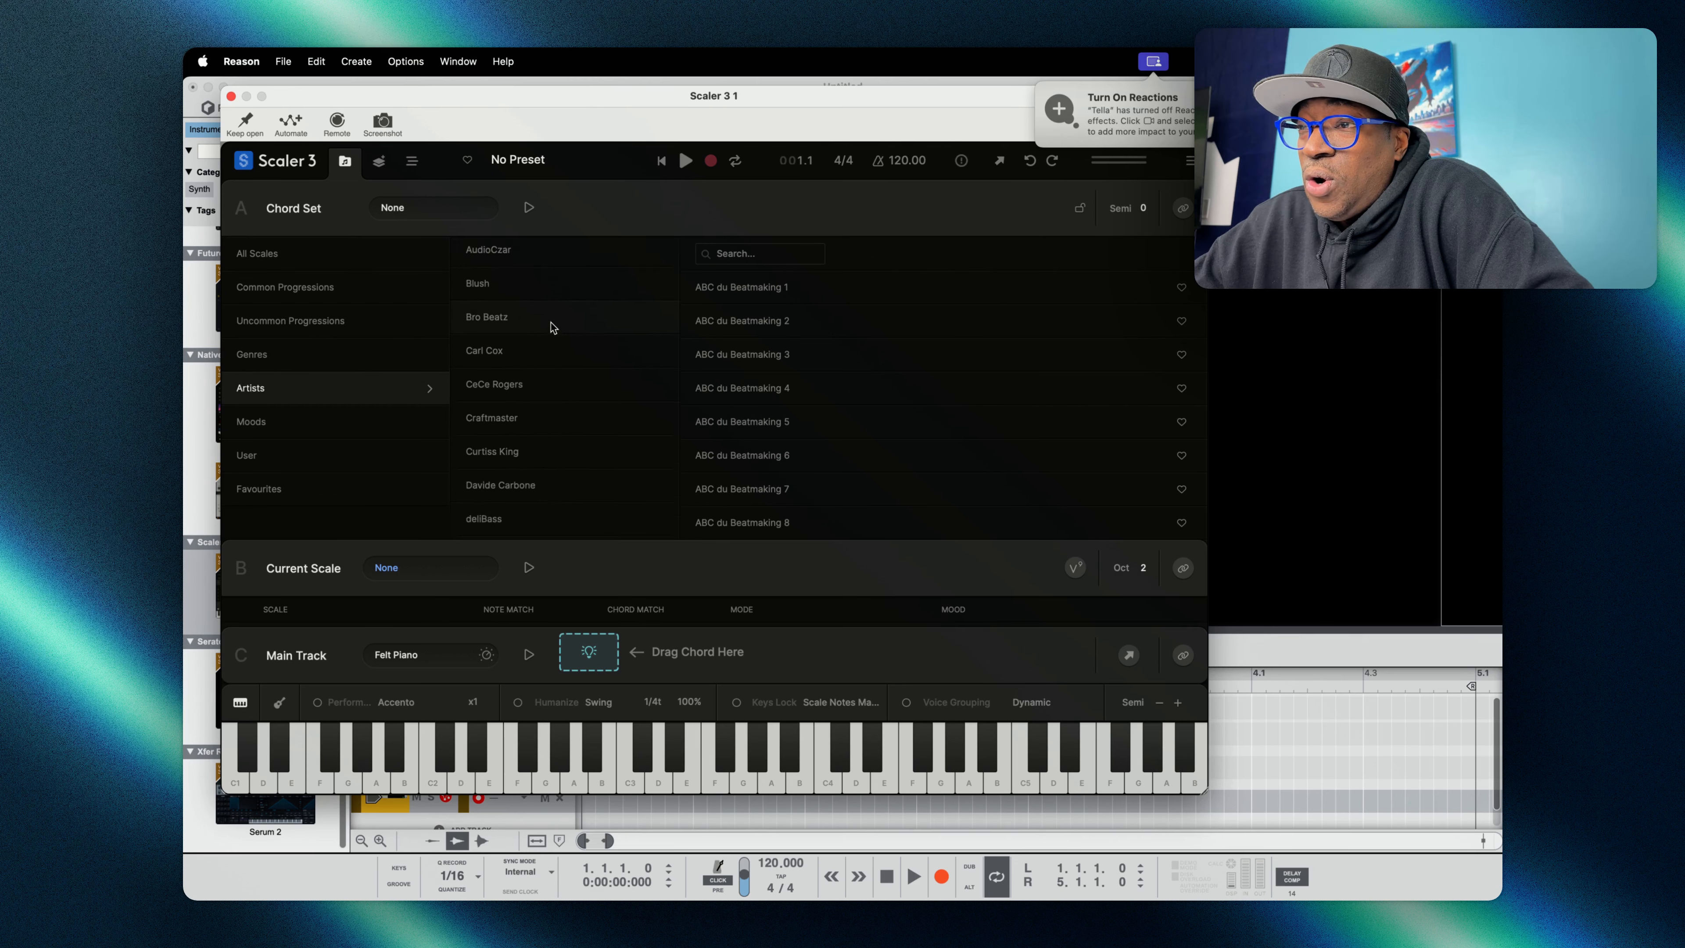
scroll(553, 327, "down", 15)
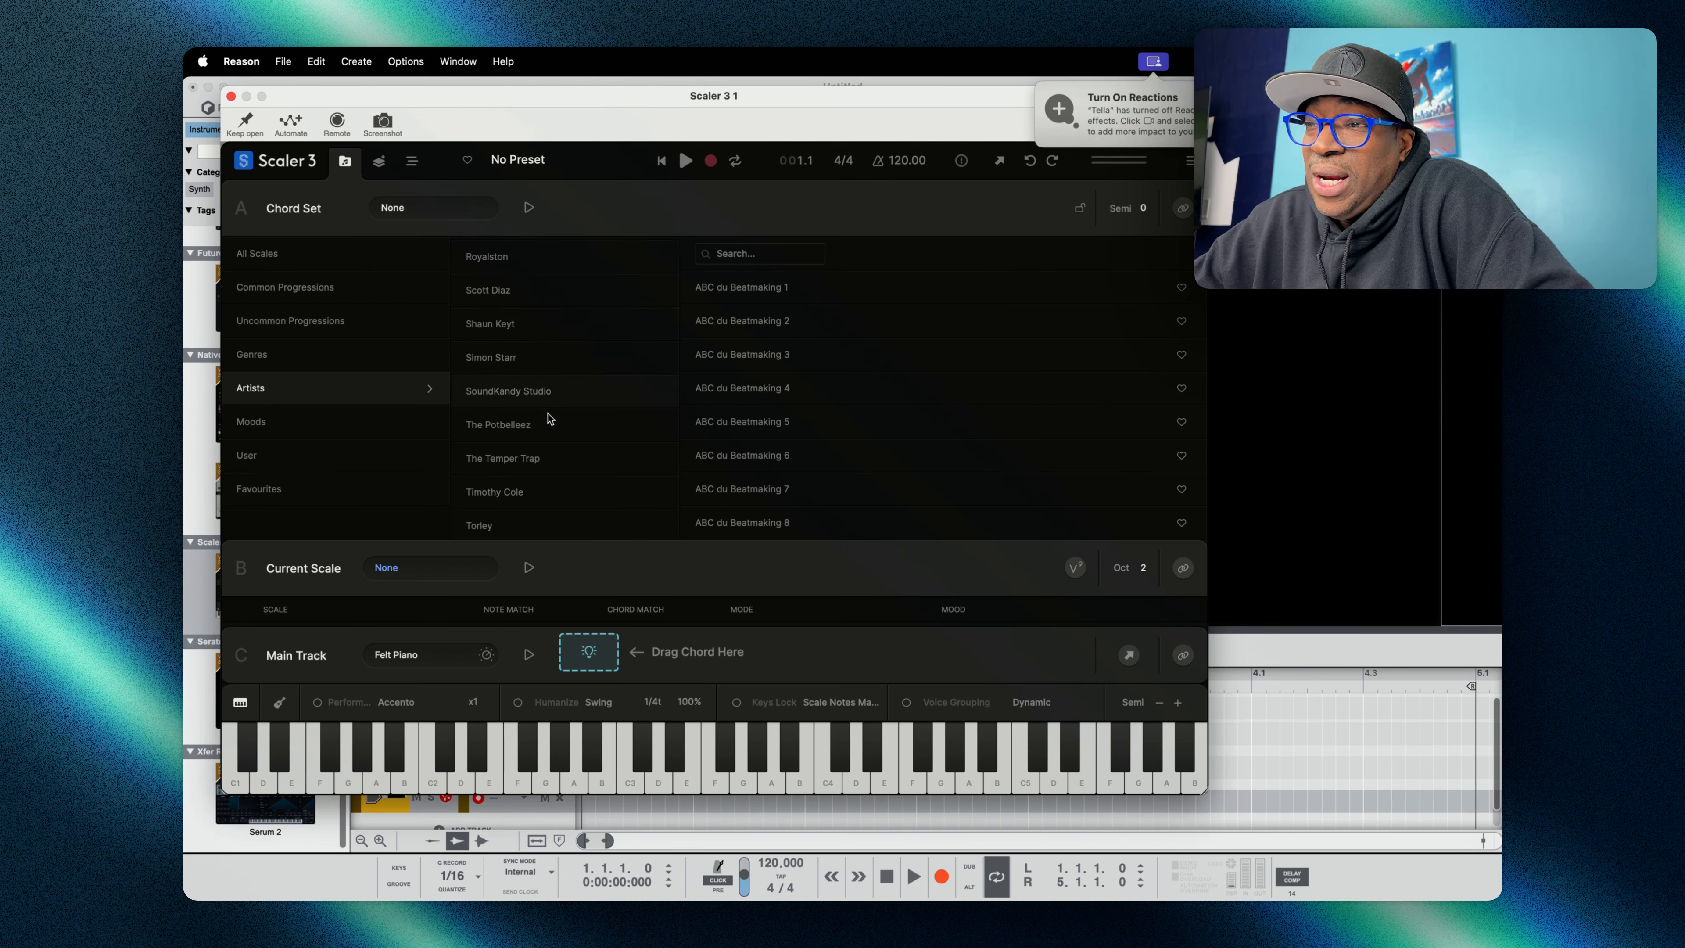
scroll(540, 522, "up", 12)
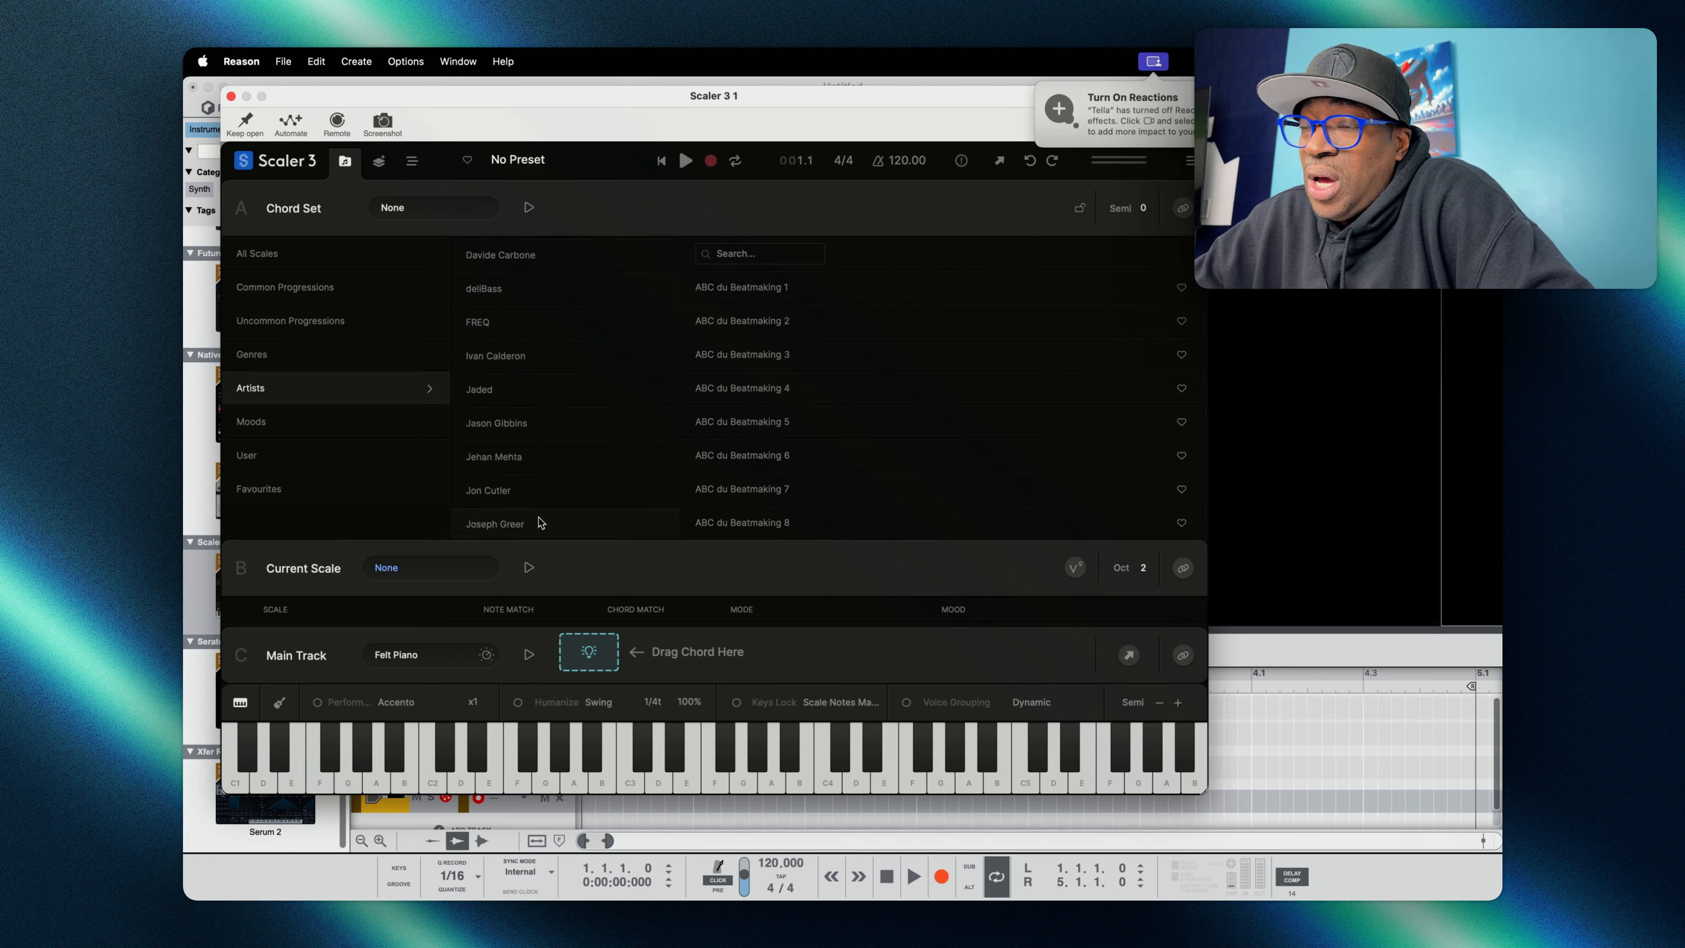
scroll(538, 522, "down", 8)
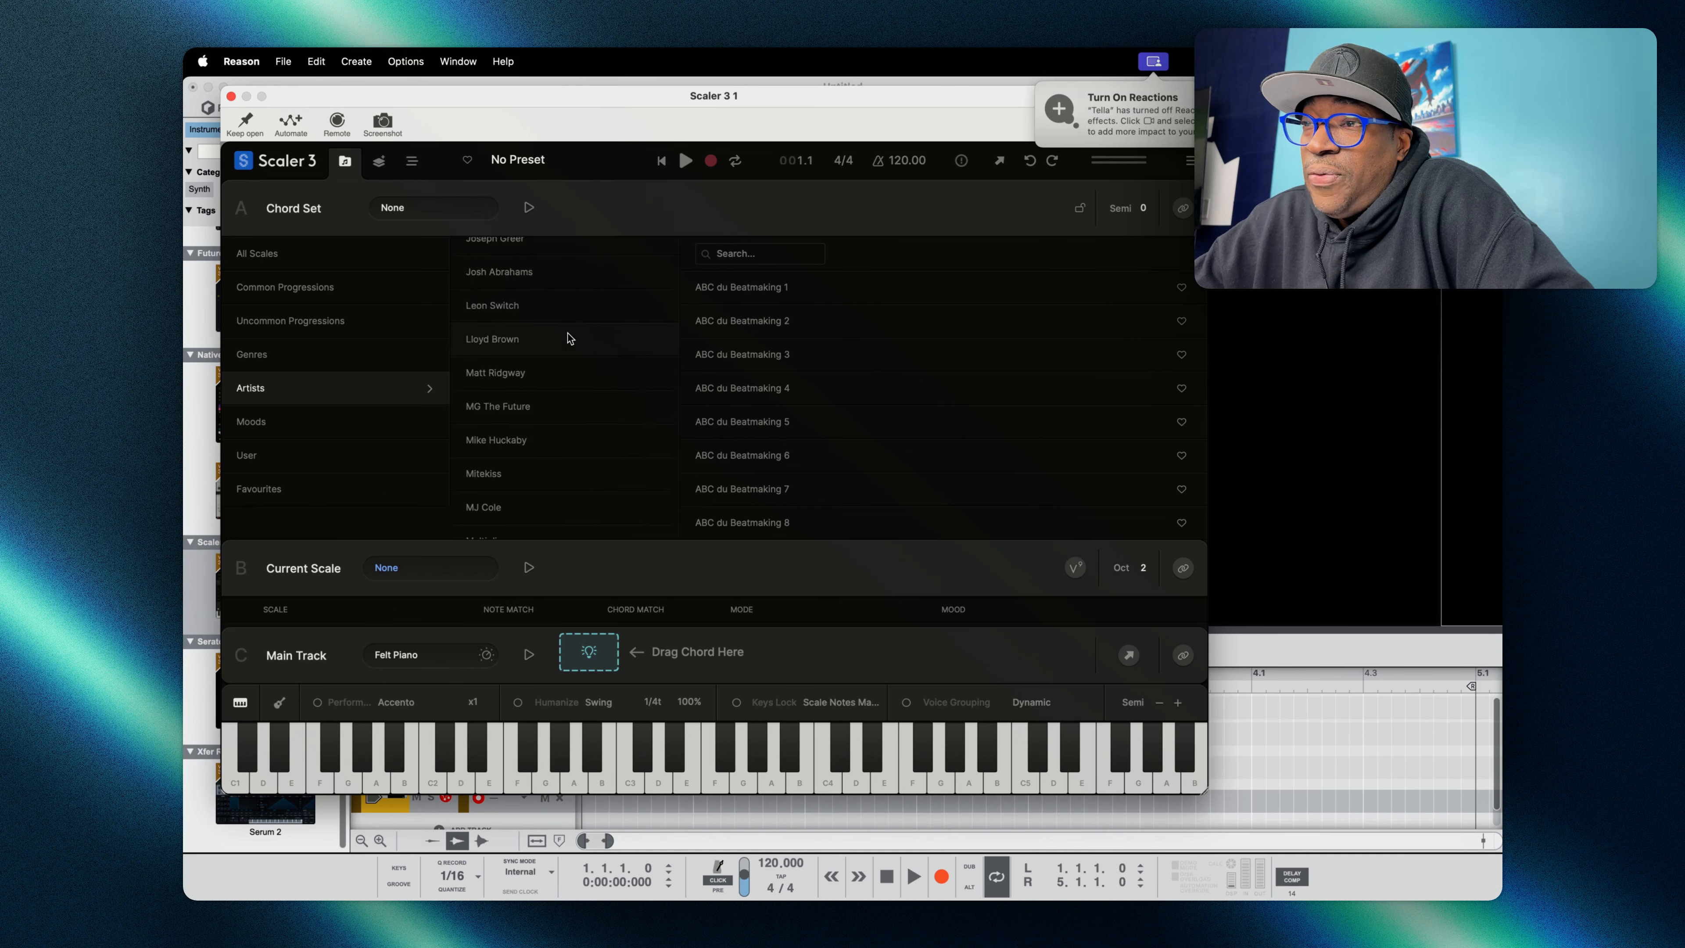
scroll(568, 338, "down", 8)
scroll(549, 511, "up", 15)
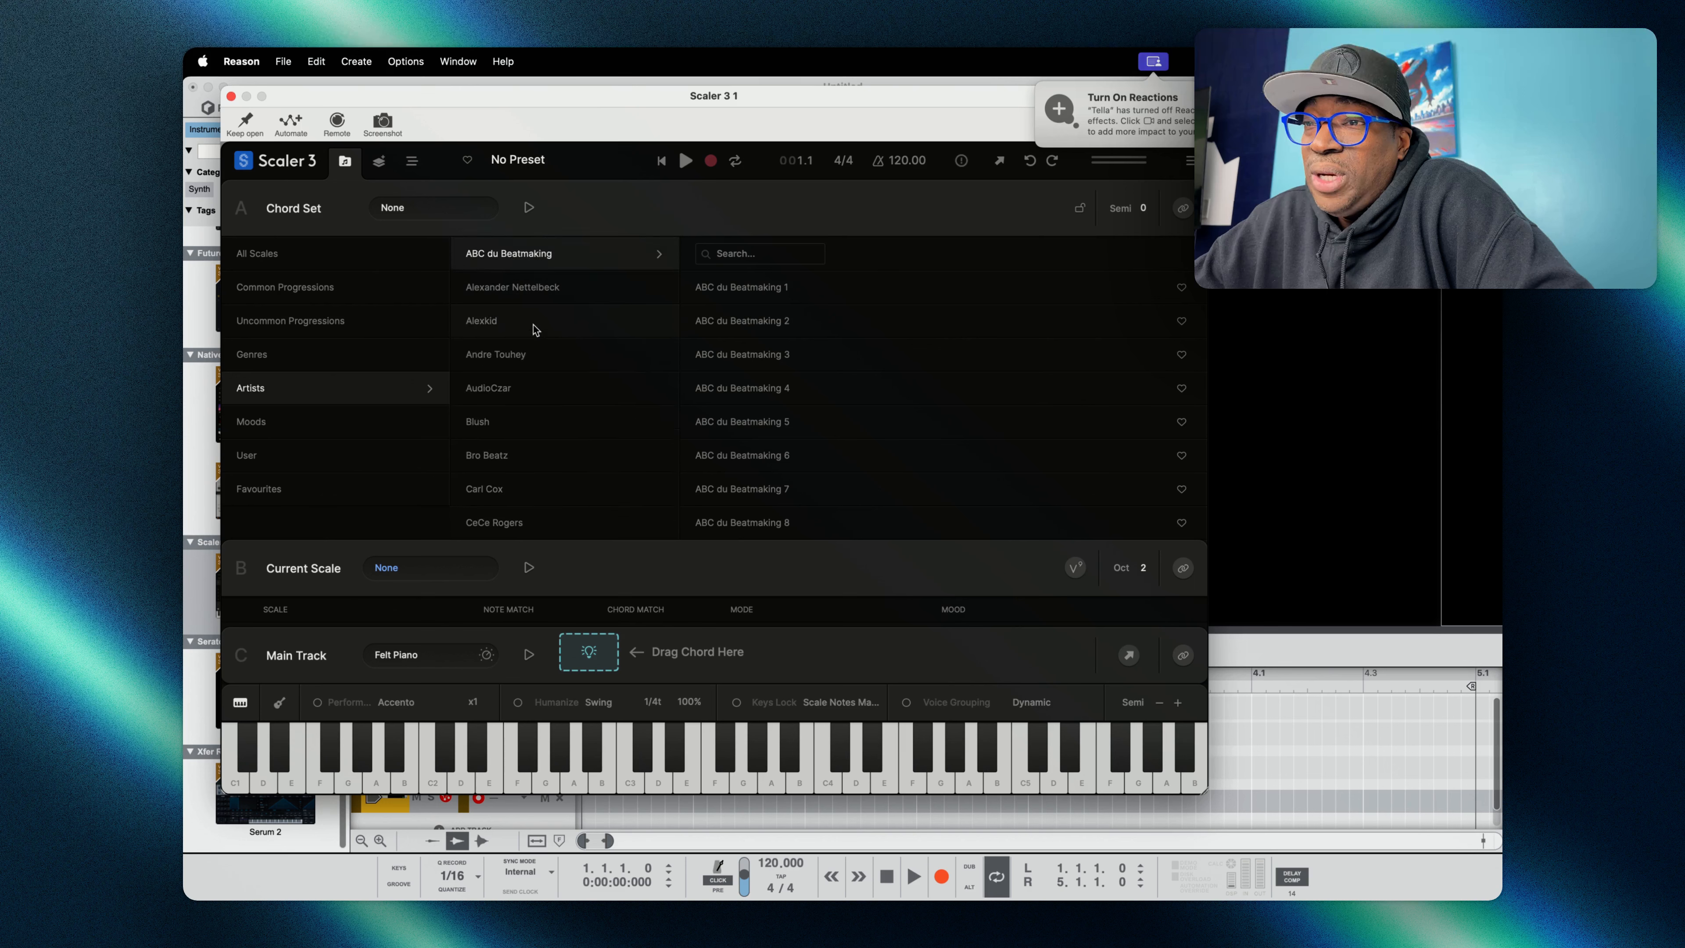
- Review the Genres, Artists, Moods, User and Favourites categories of the Chord Set library
left_click(318, 418)
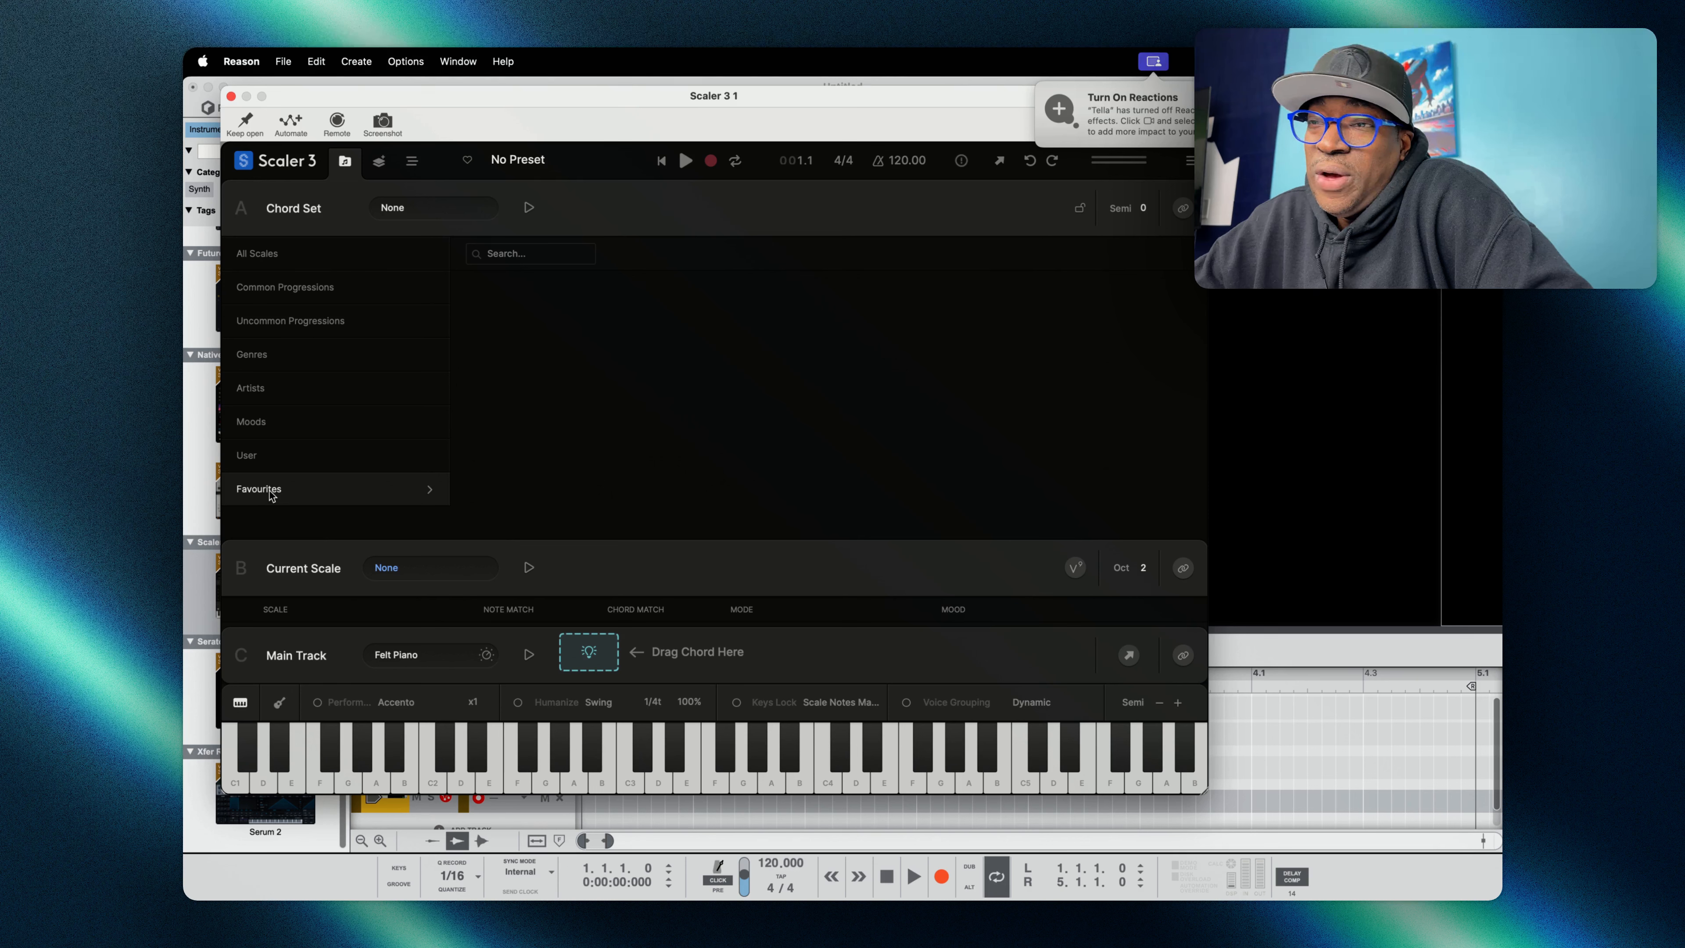
left_click(290, 354)
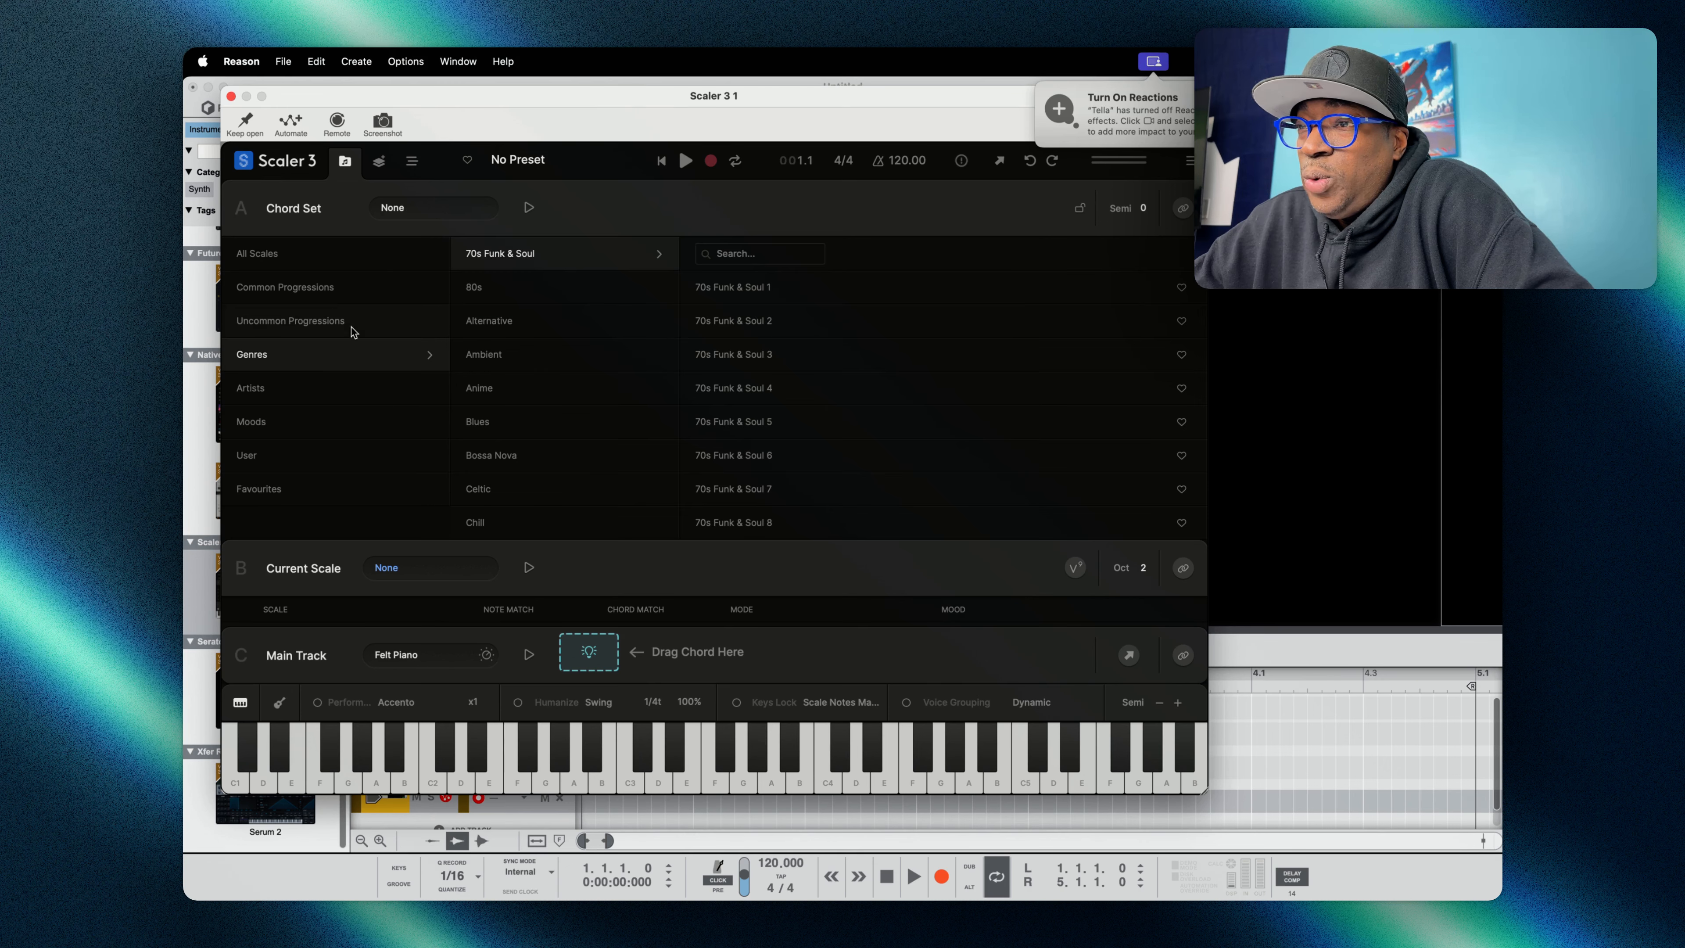
left_click(300, 387)
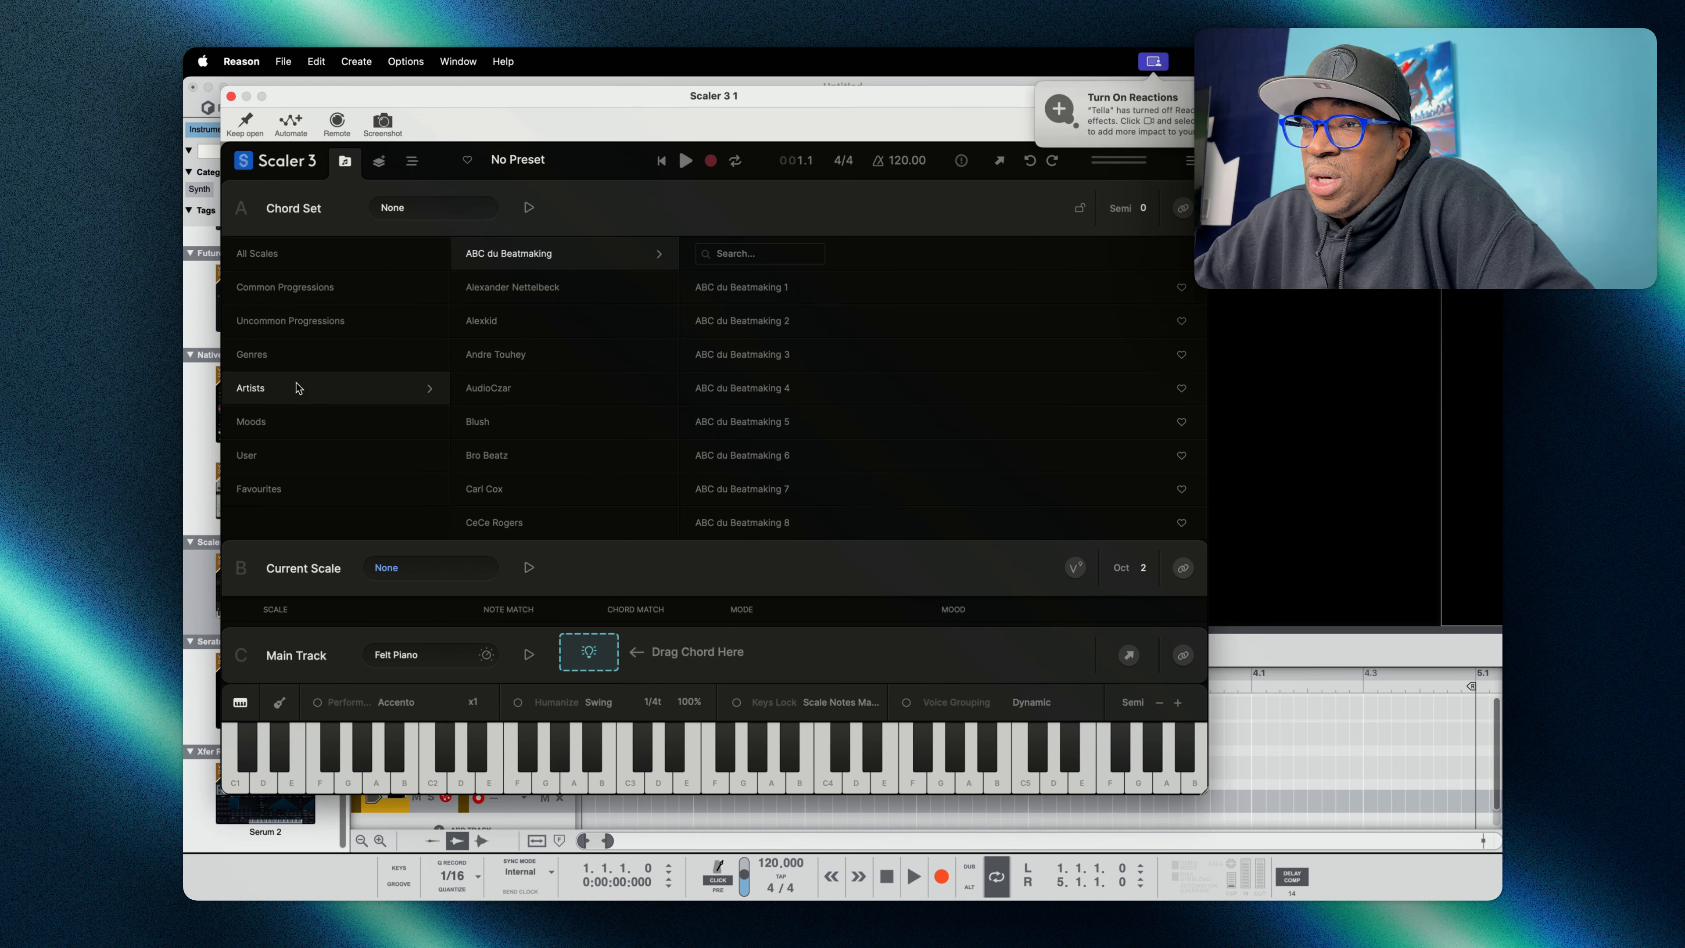
left_click(285, 425)
left_click(272, 459)
left_click(273, 494)
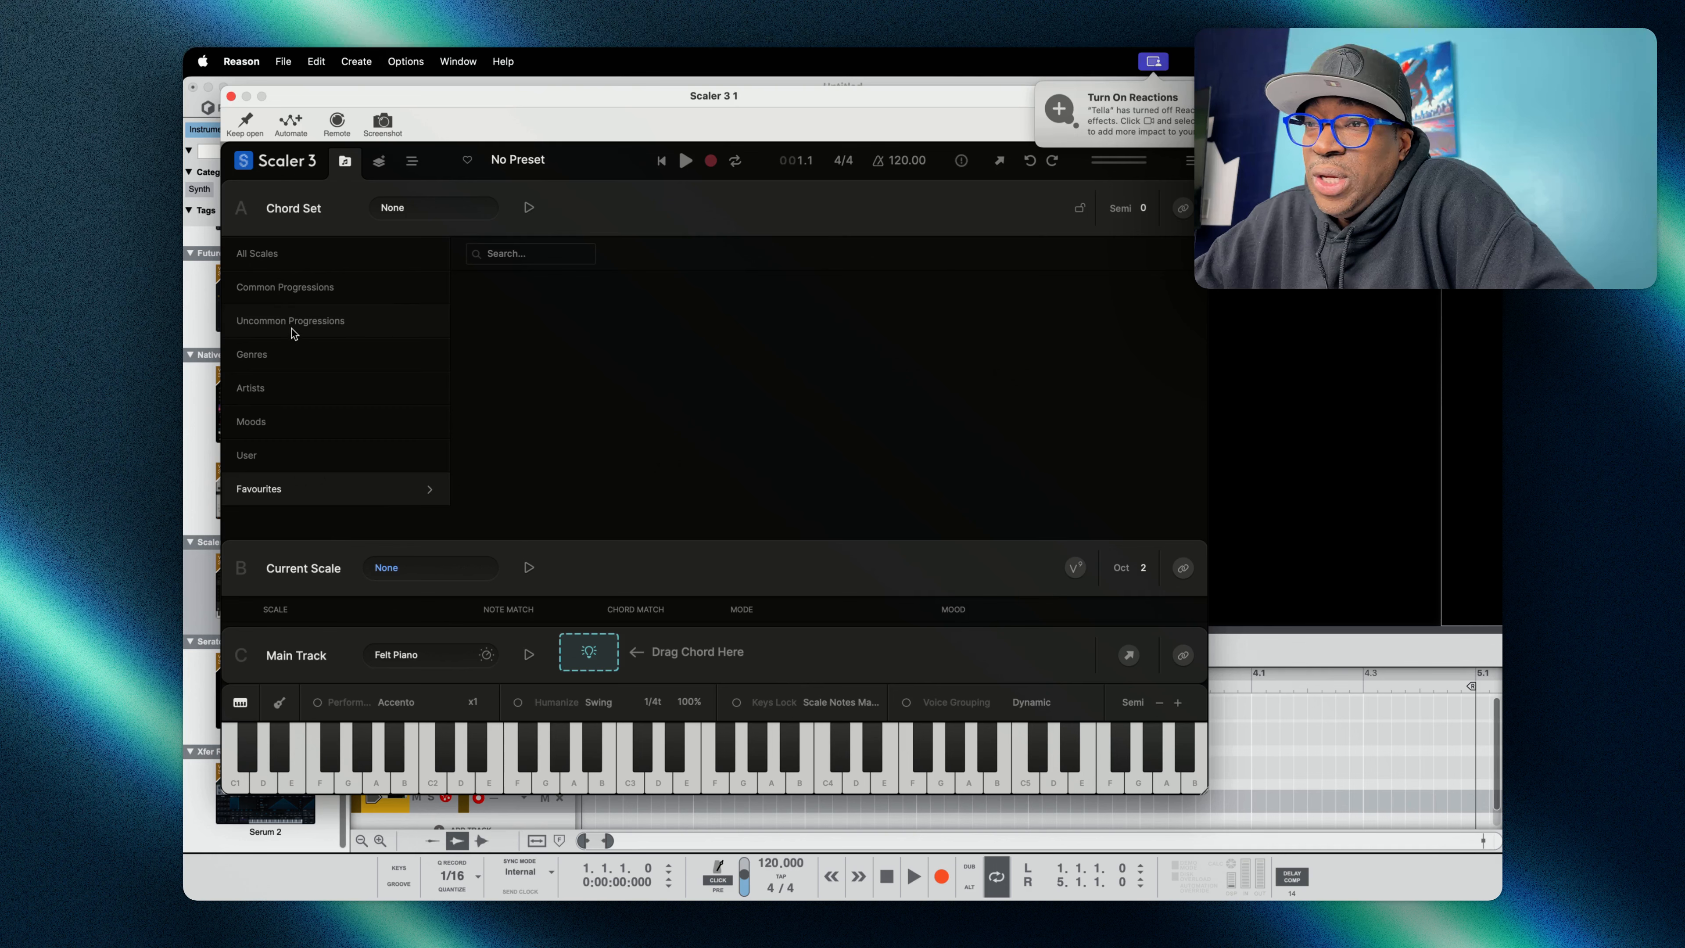
- Load the Coloured 1 chord set of the I-IV-V-I (Blessed) common progression, and list the sets under I-IV-vi-V (Joyful)
left_click(283, 292)
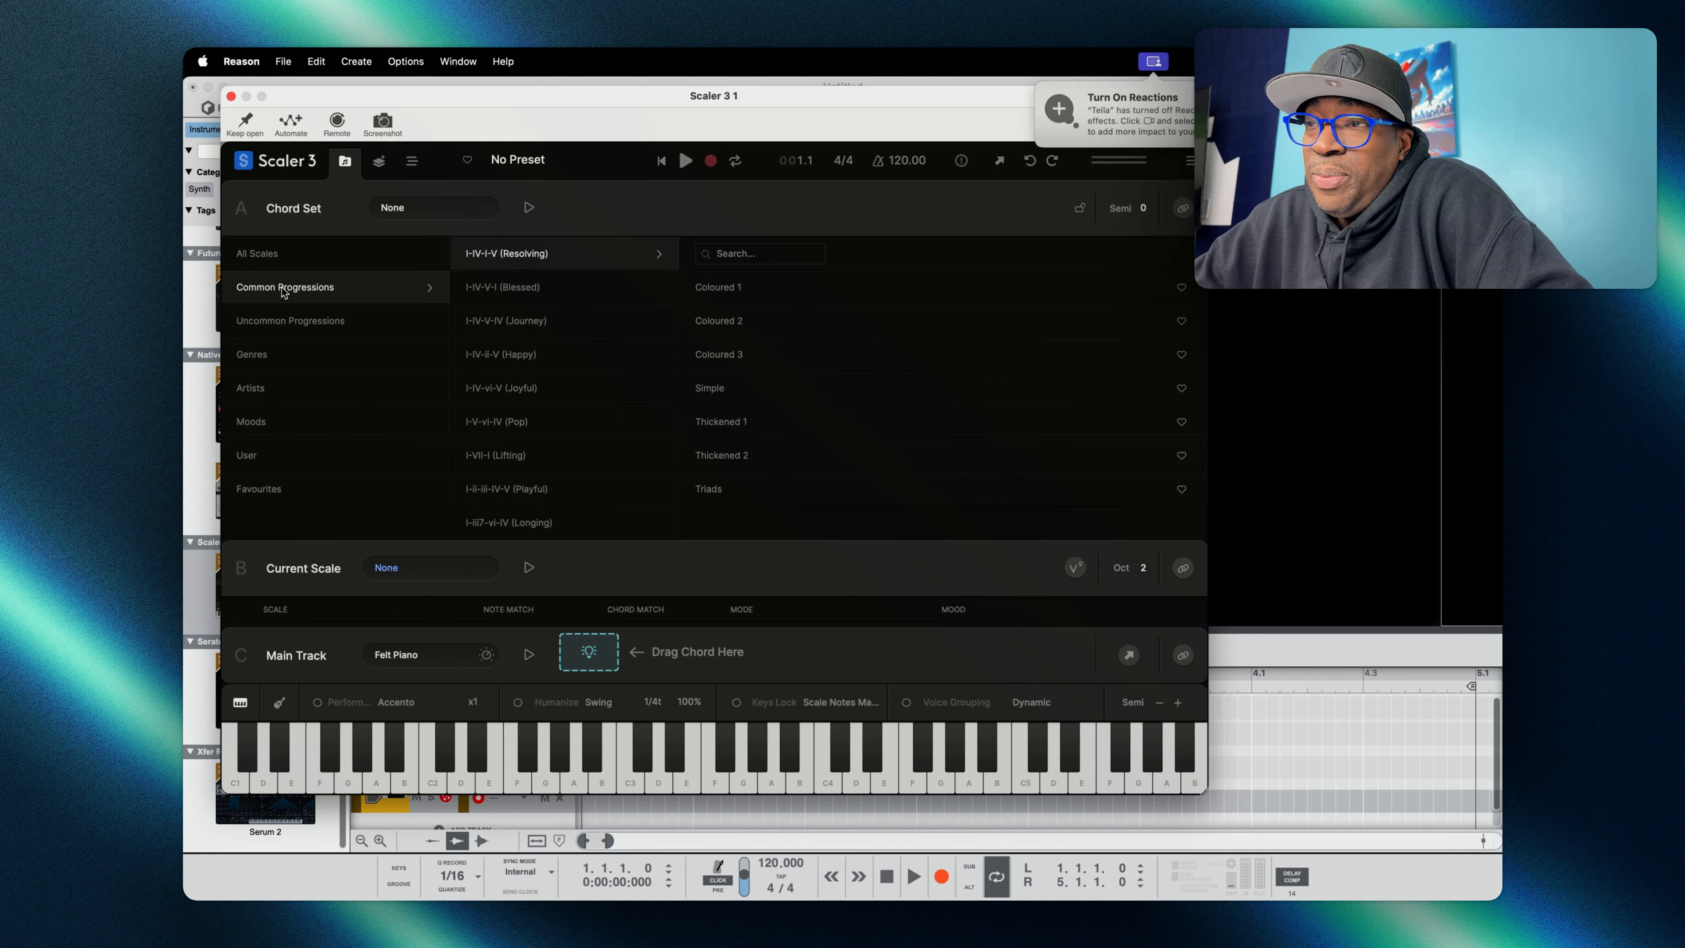
left_click(536, 287)
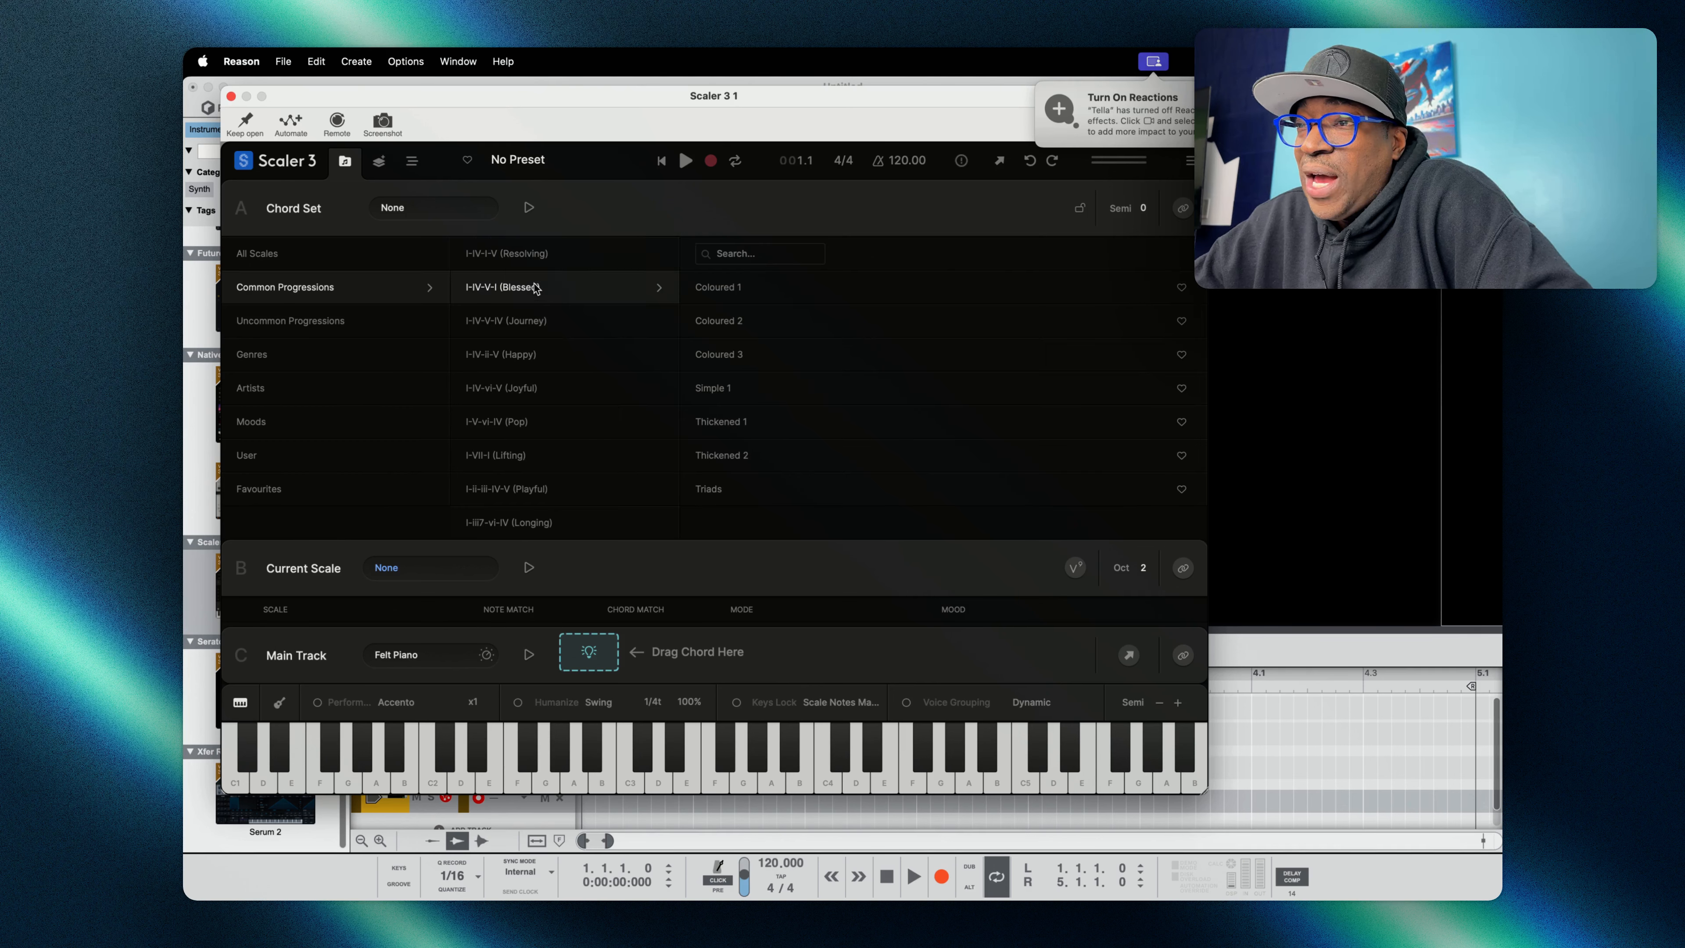
left_click(718, 285)
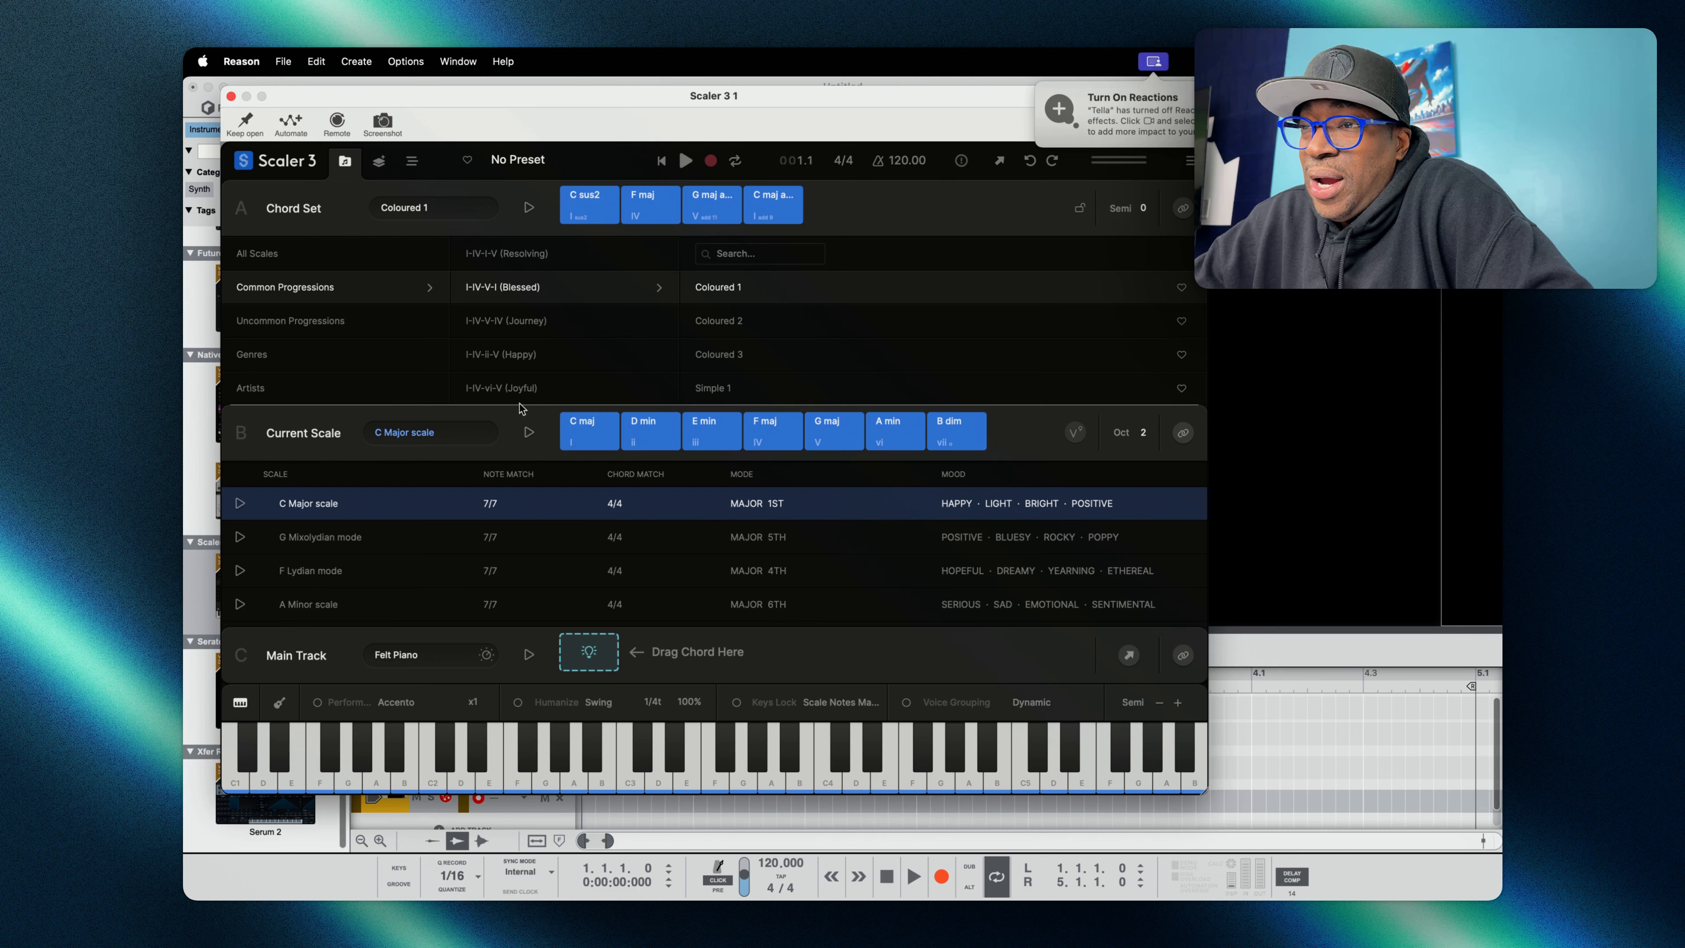
left_click(521, 388)
- Add the C maj, D min, E min and F maj chords from the Current Scale to the Main Track in that order
left_click_drag(518, 408, 564, 657)
left_click(600, 482)
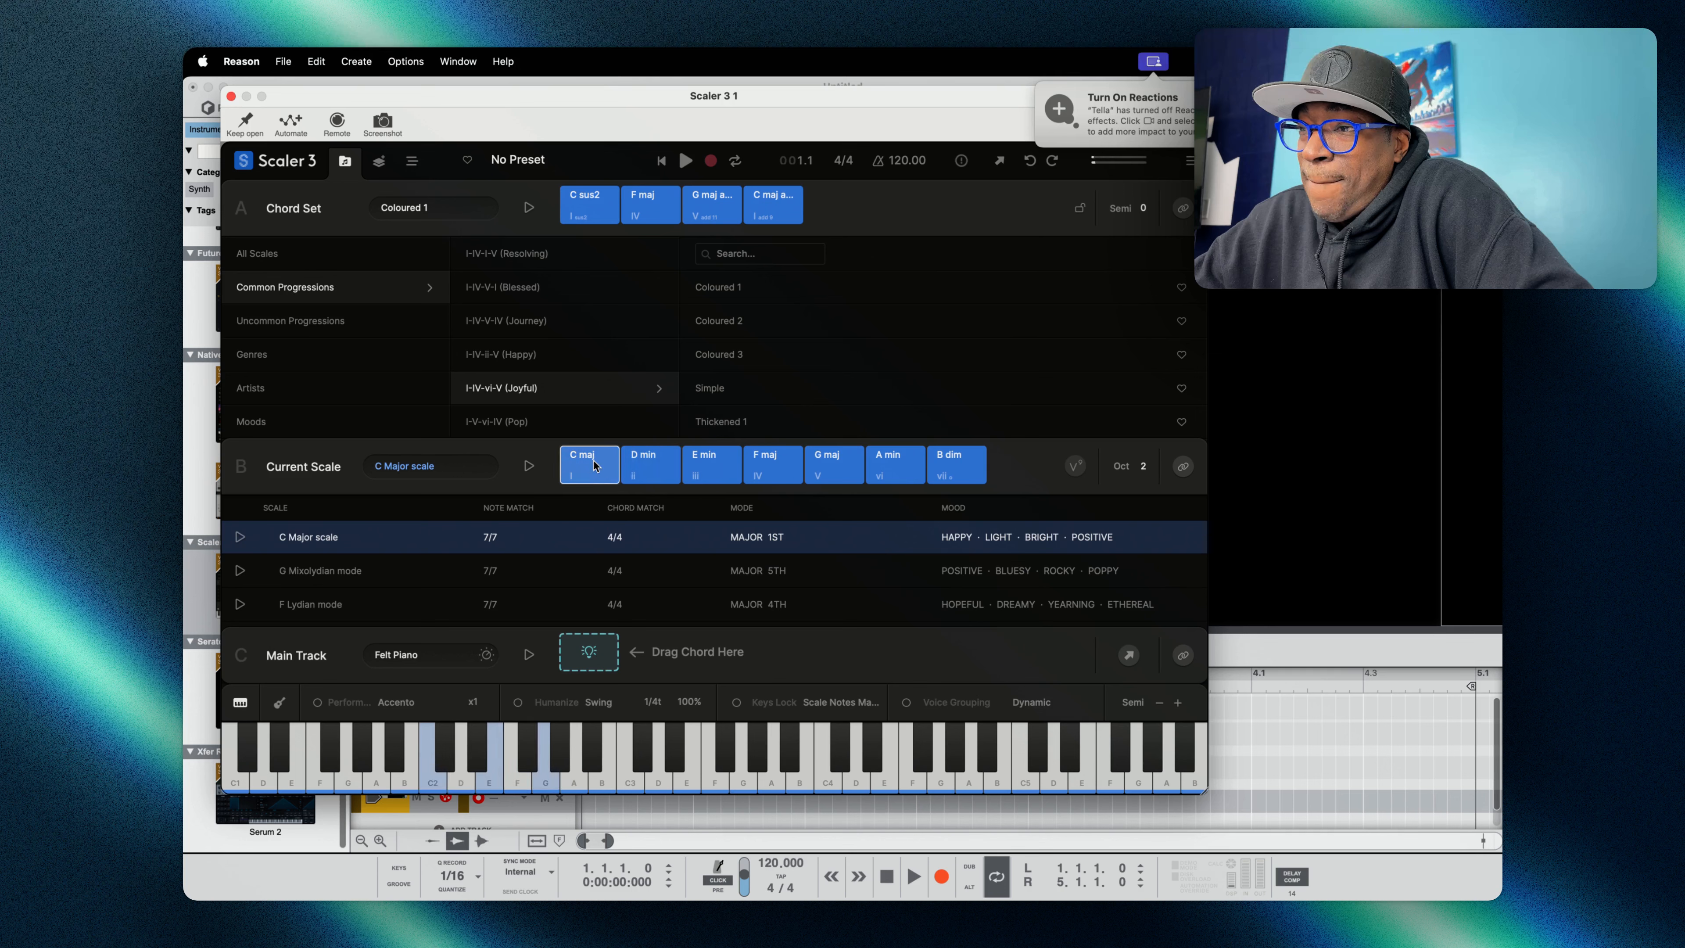
left_click_drag(595, 466, 589, 654)
left_click_drag(649, 468, 650, 656)
left_click_drag(710, 465, 712, 654)
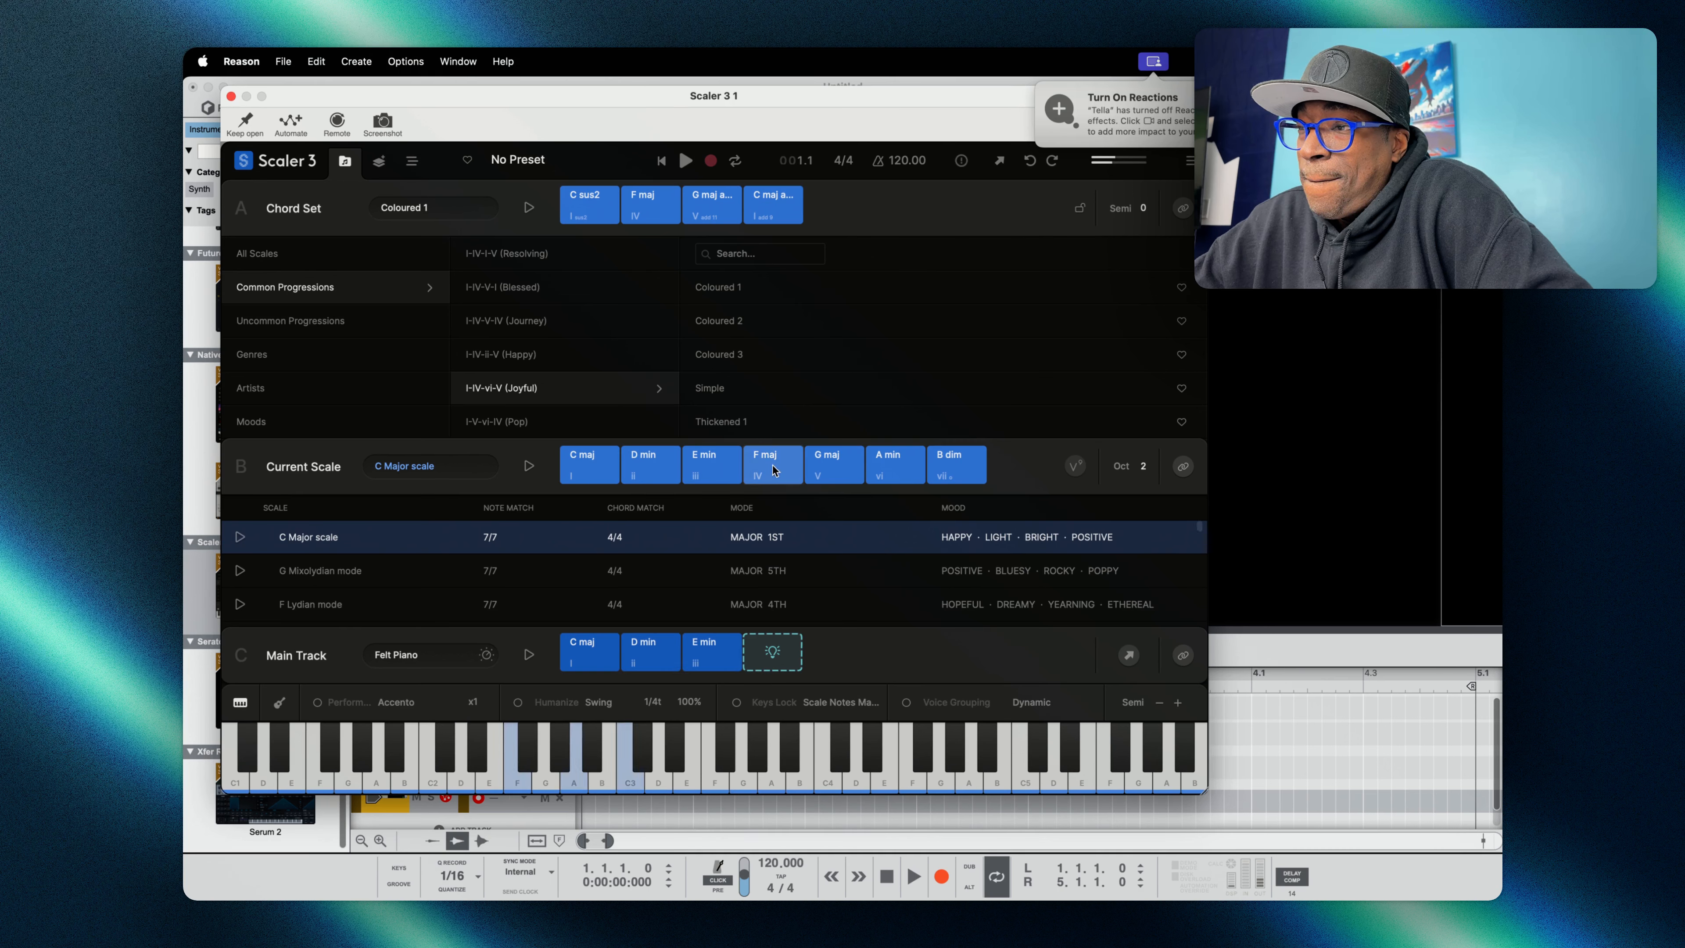
left_click_drag(775, 470, 771, 654)
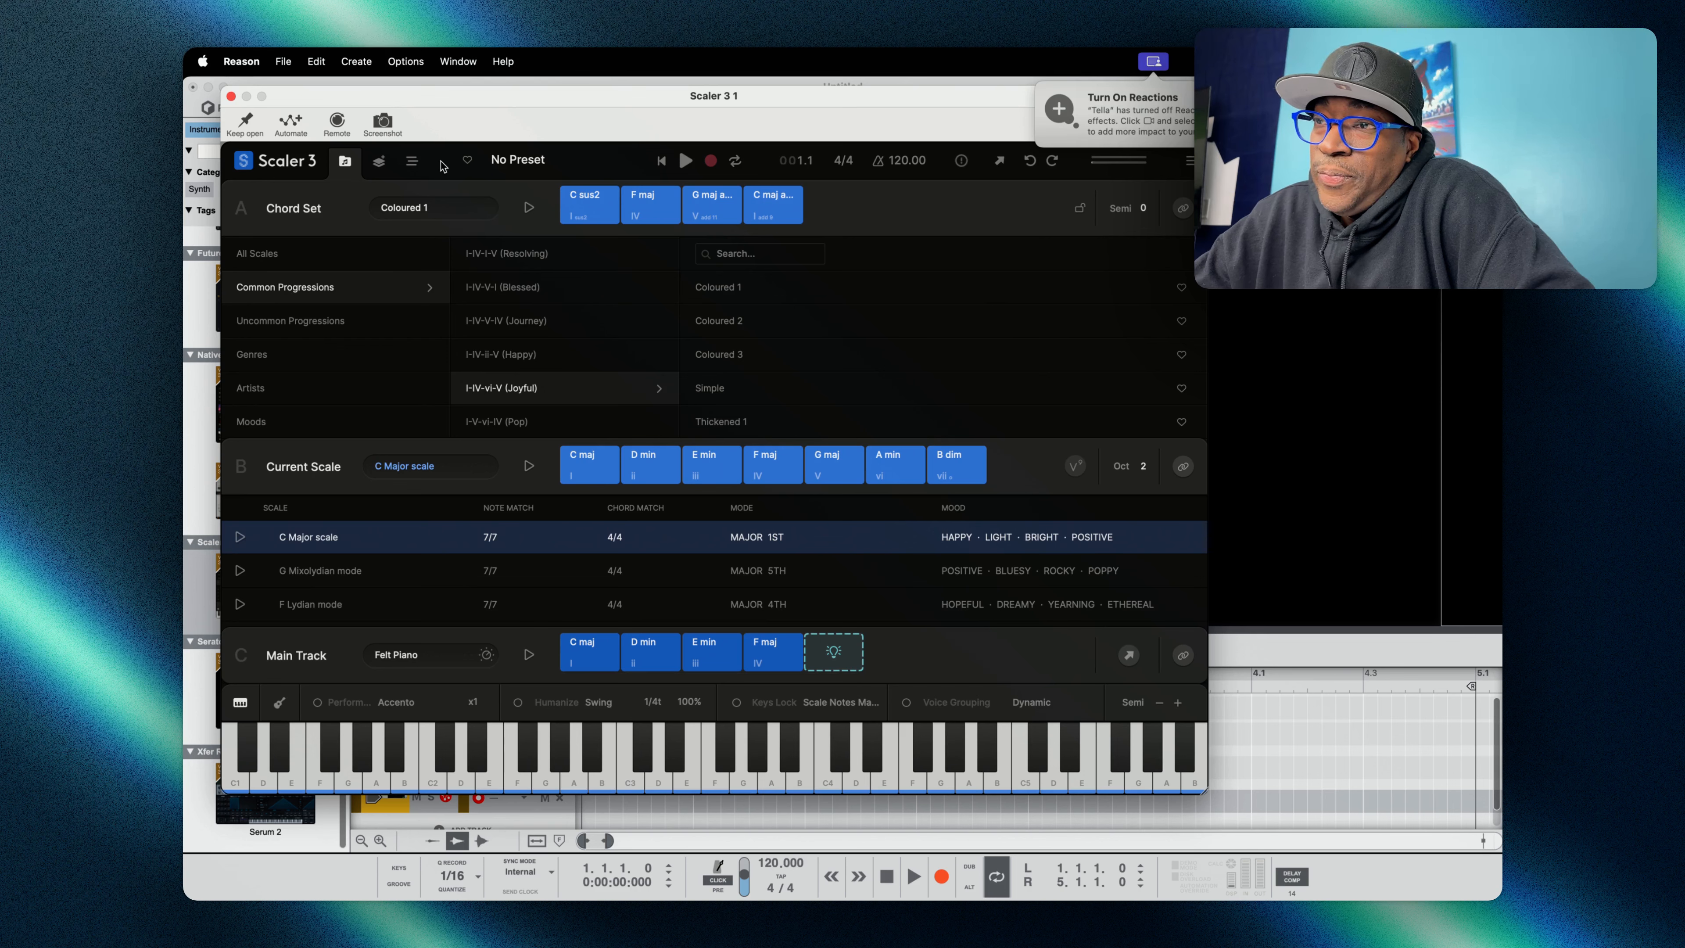
- Examine the Main Track's chords on the Arrange page and return to the chord browsing page
left_click(412, 160)
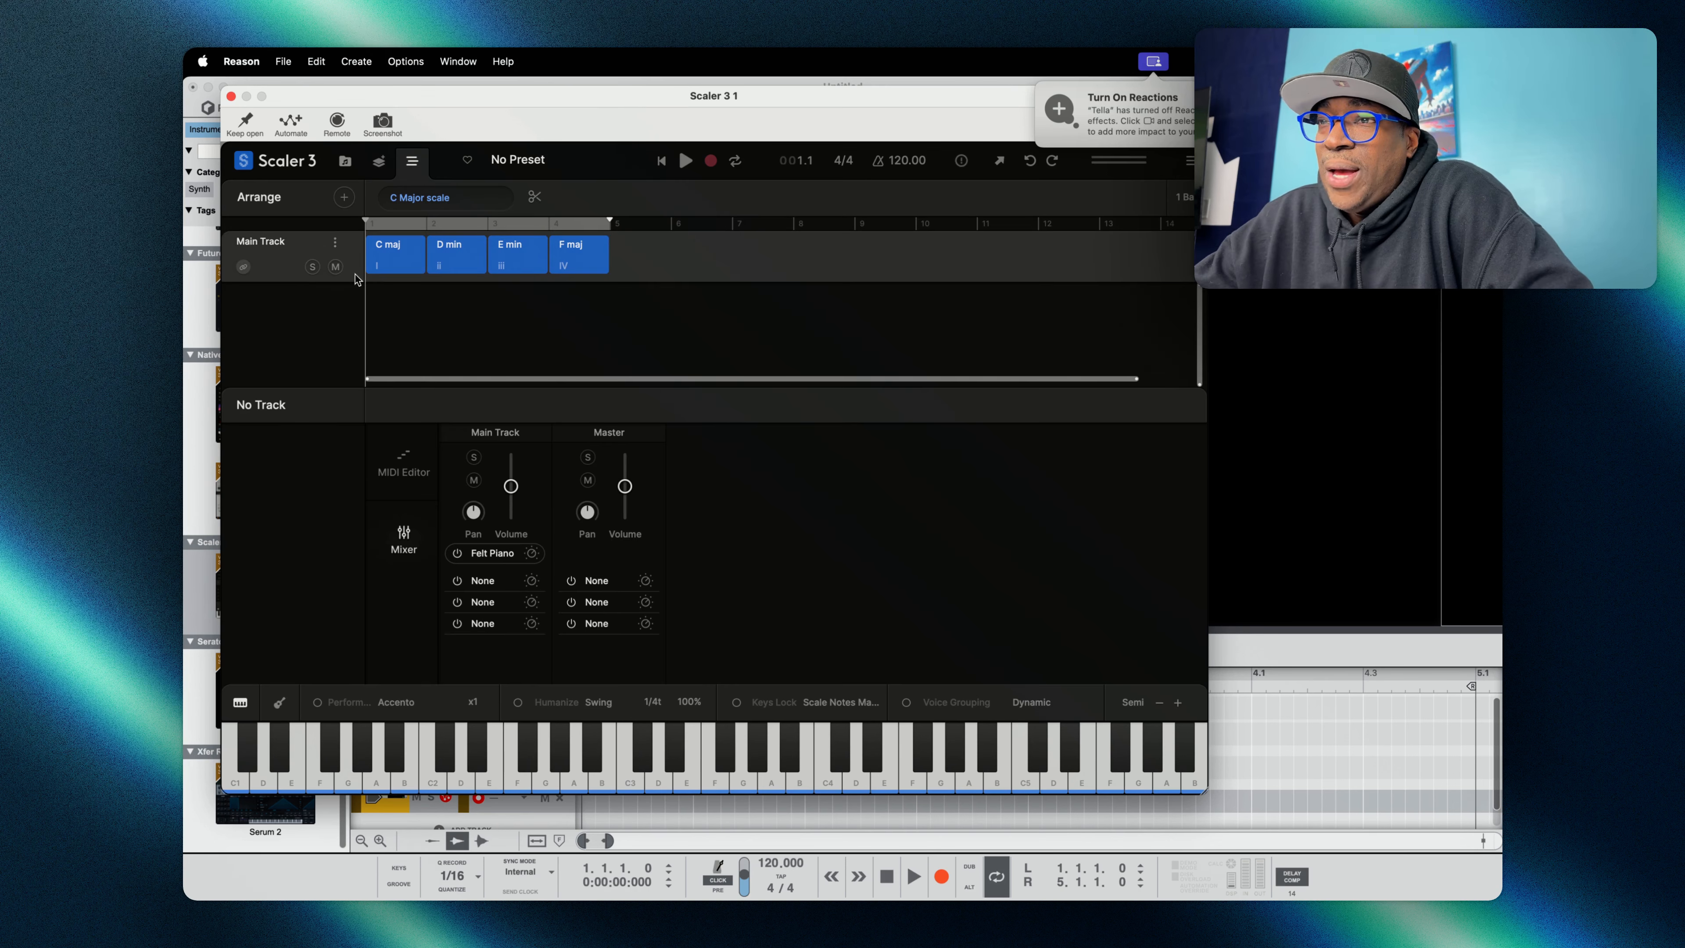
left_click(345, 161)
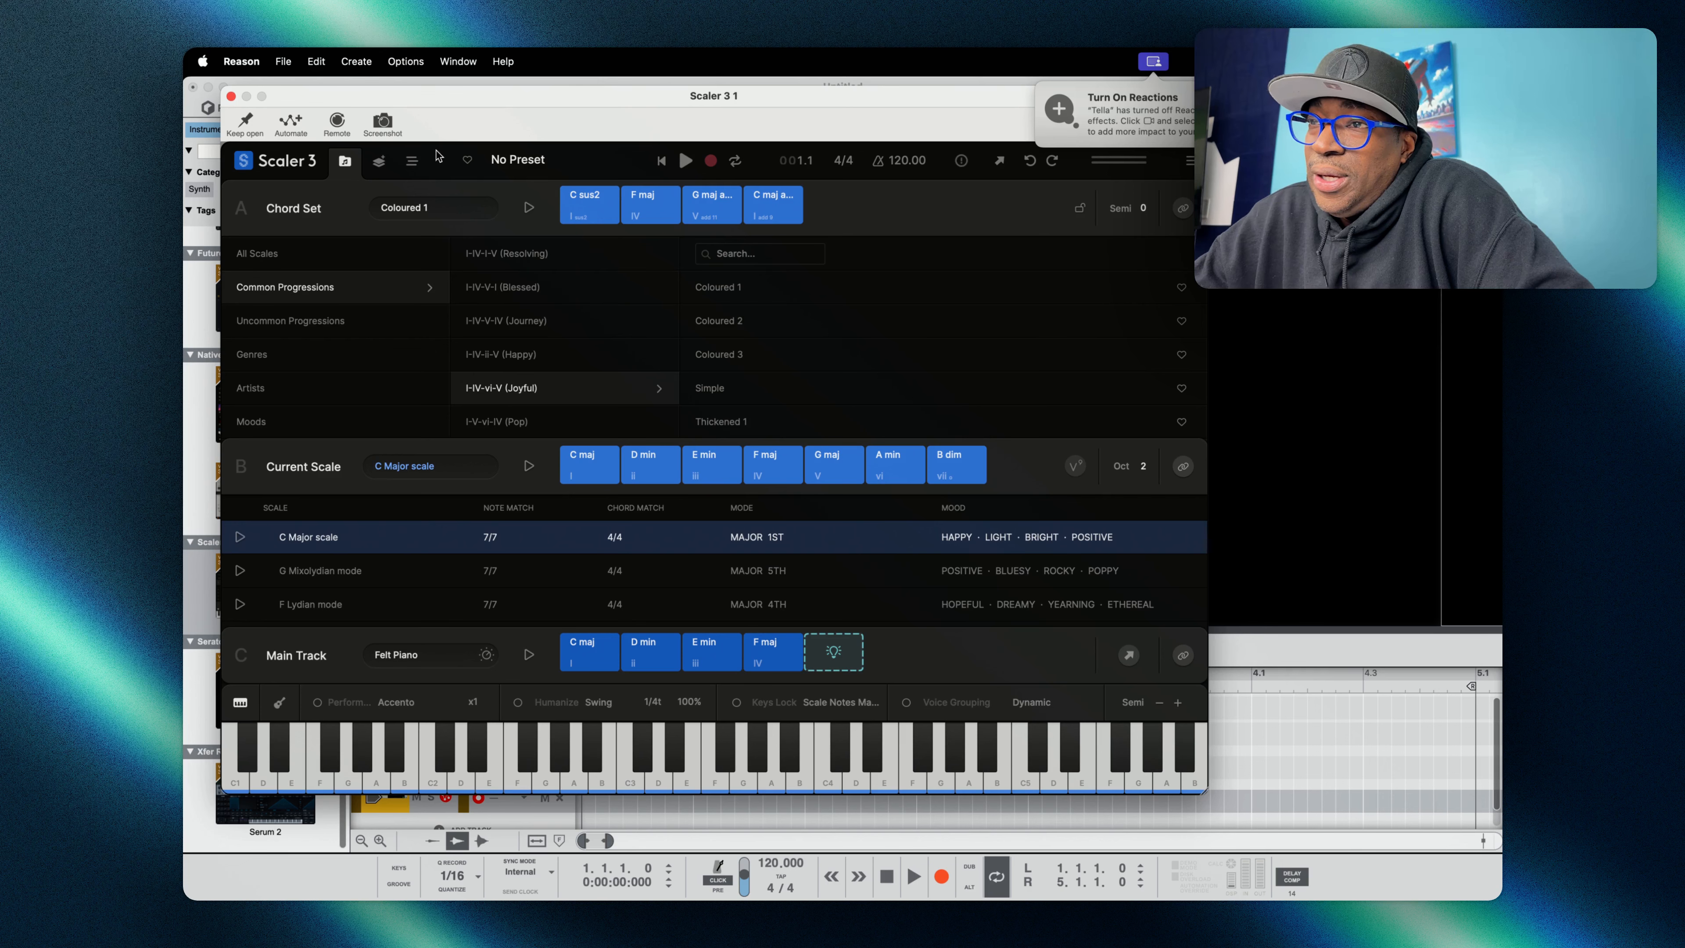
left_click(412, 161)
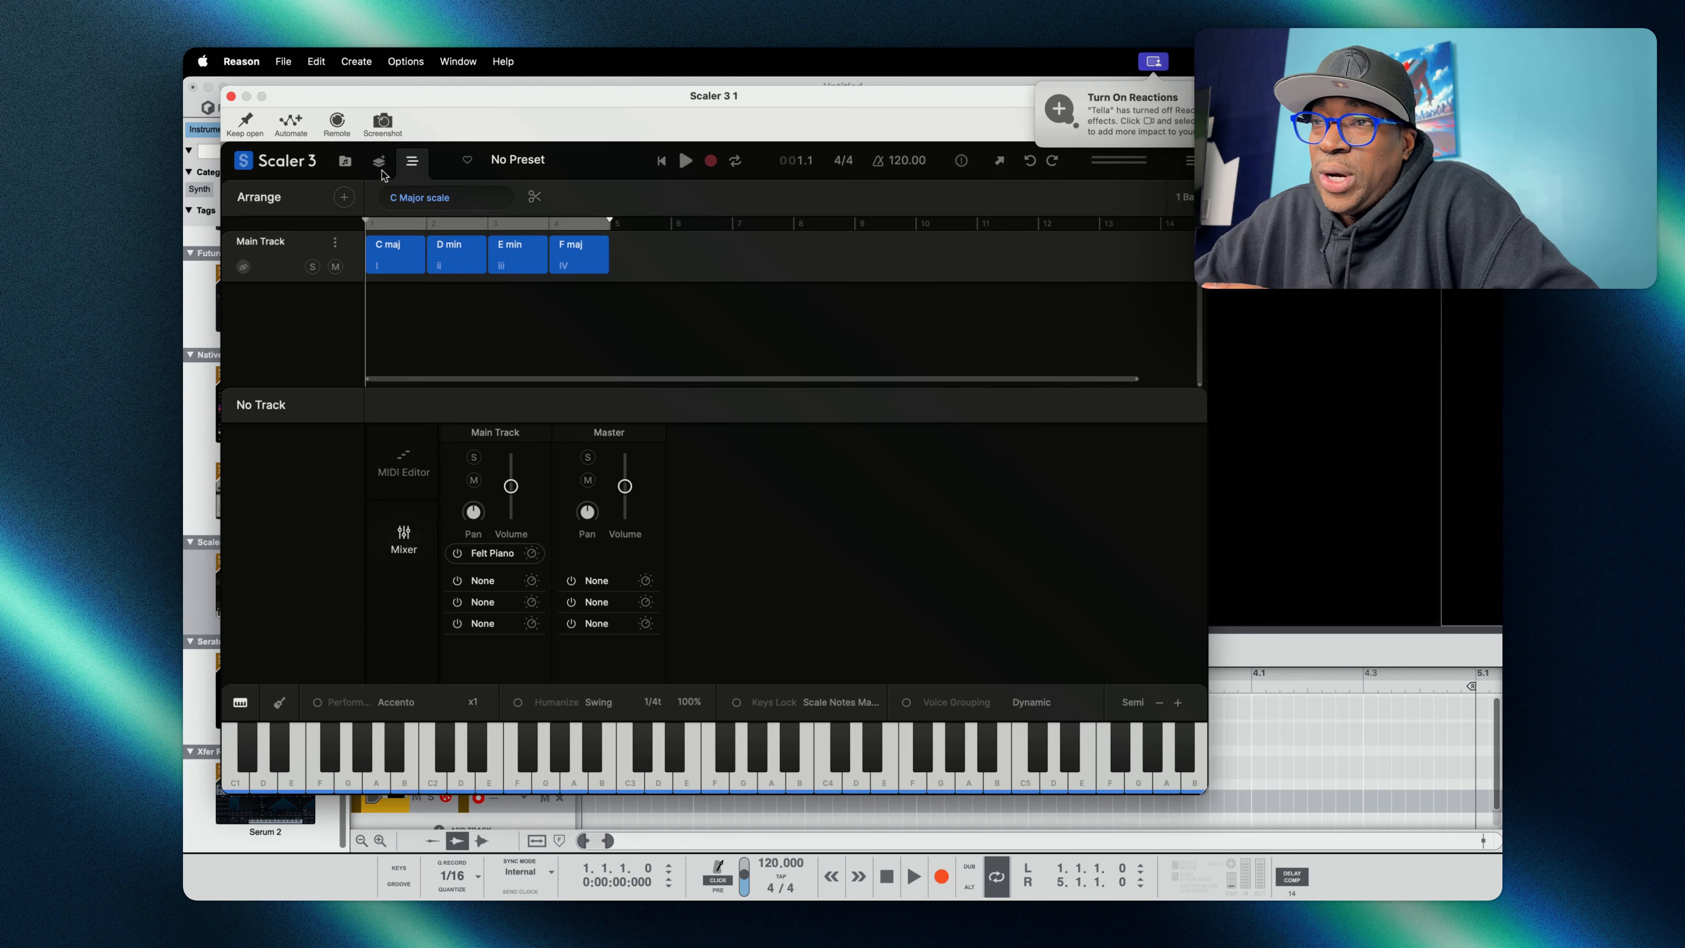
left_click(345, 161)
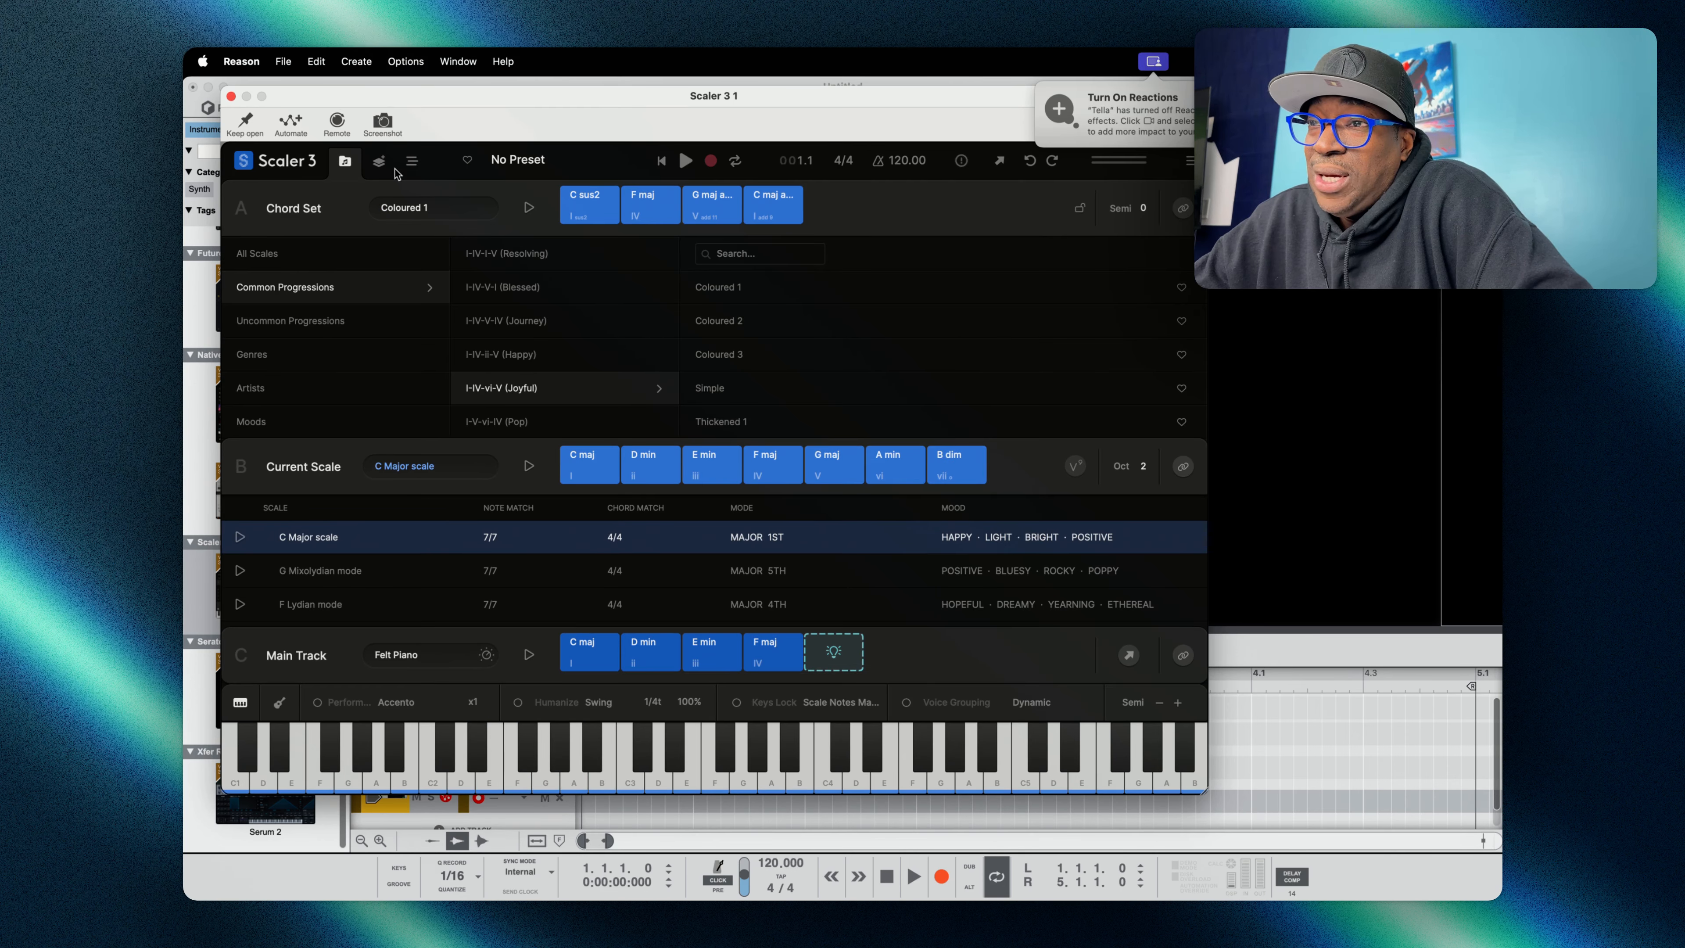
left_click(411, 161)
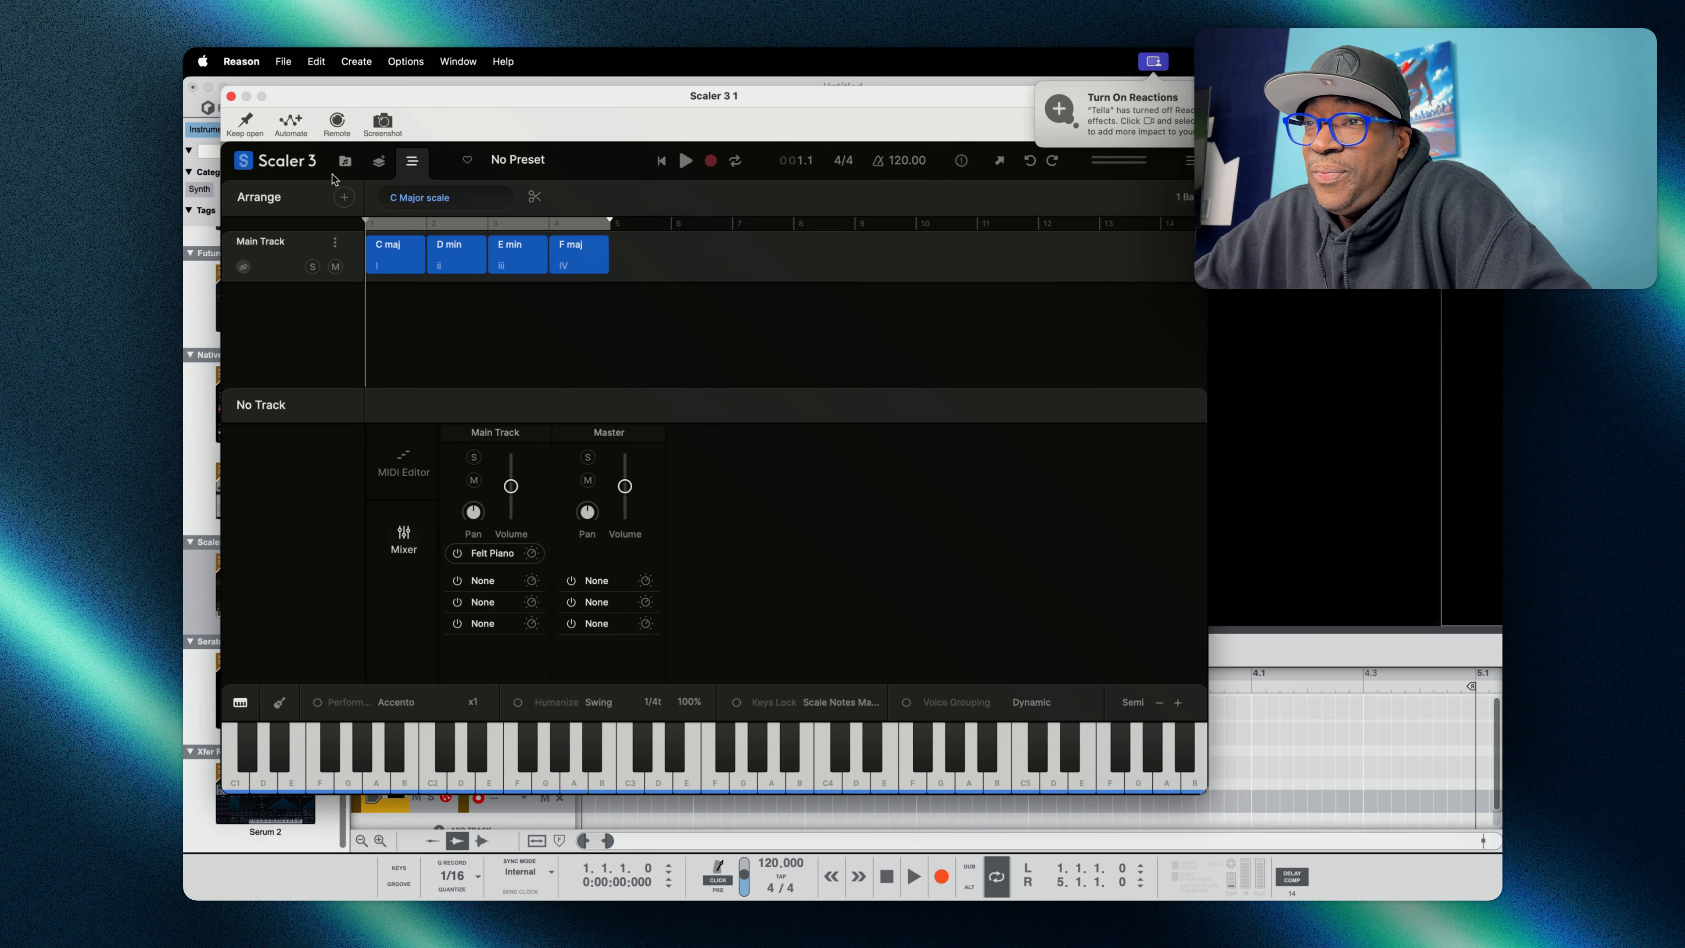
left_click(344, 162)
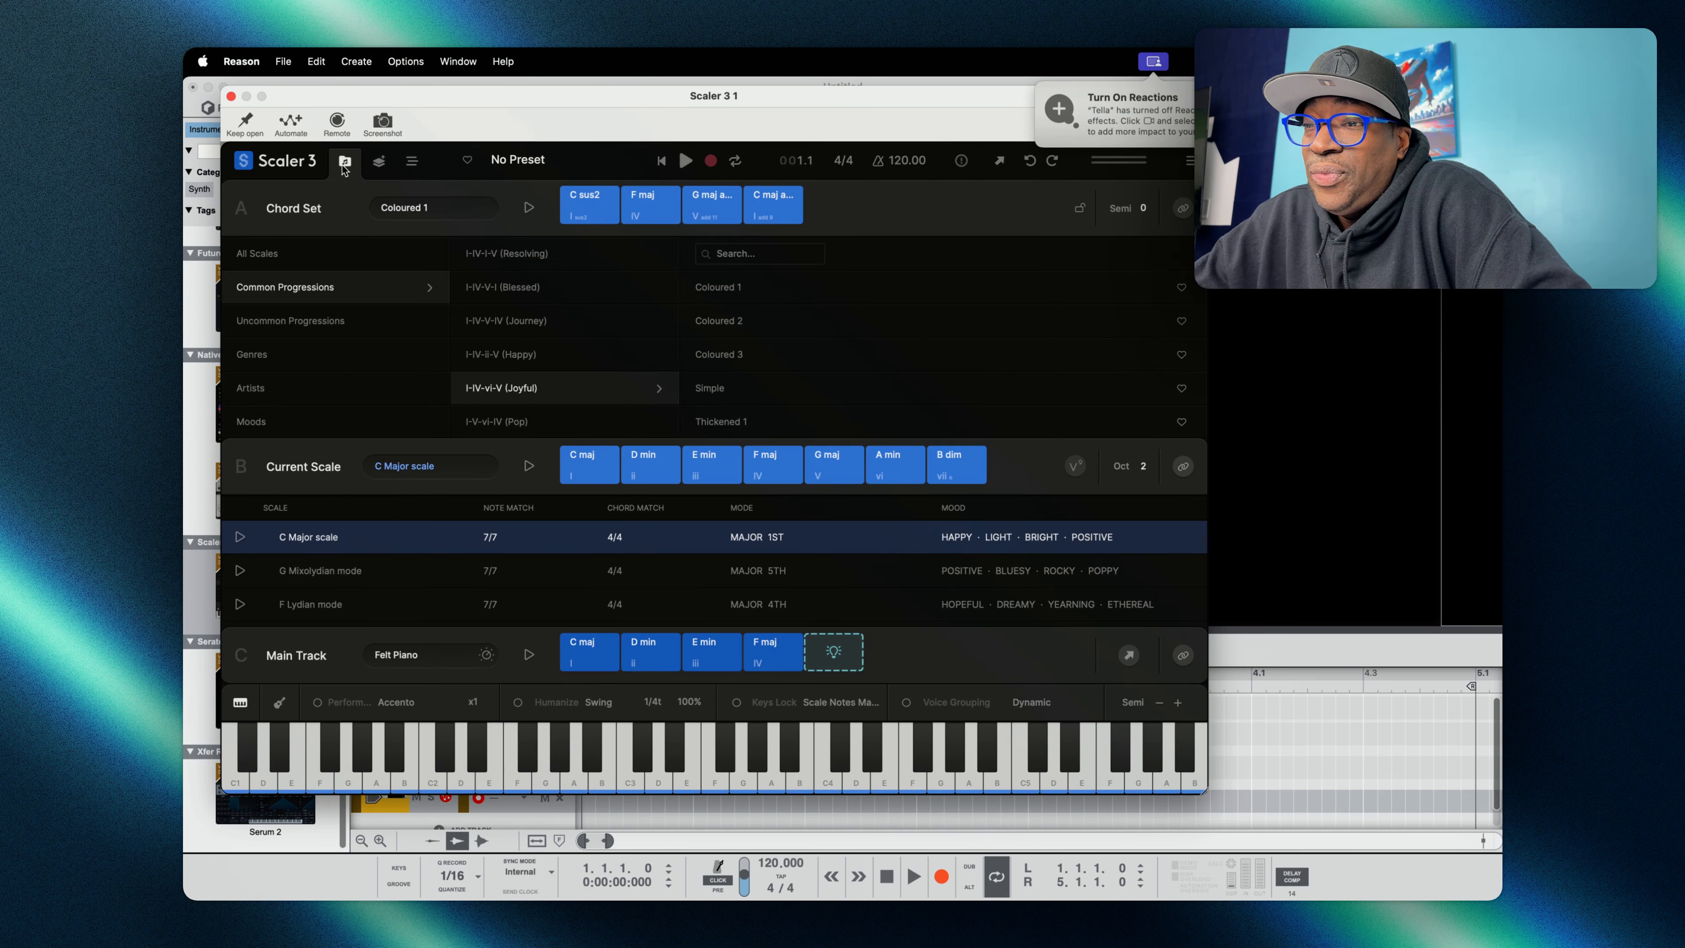
- Set the Main Track instrument to Staccato Strings from the internal orchestra sounds and audition the track's C maj chord
left_click(420, 656)
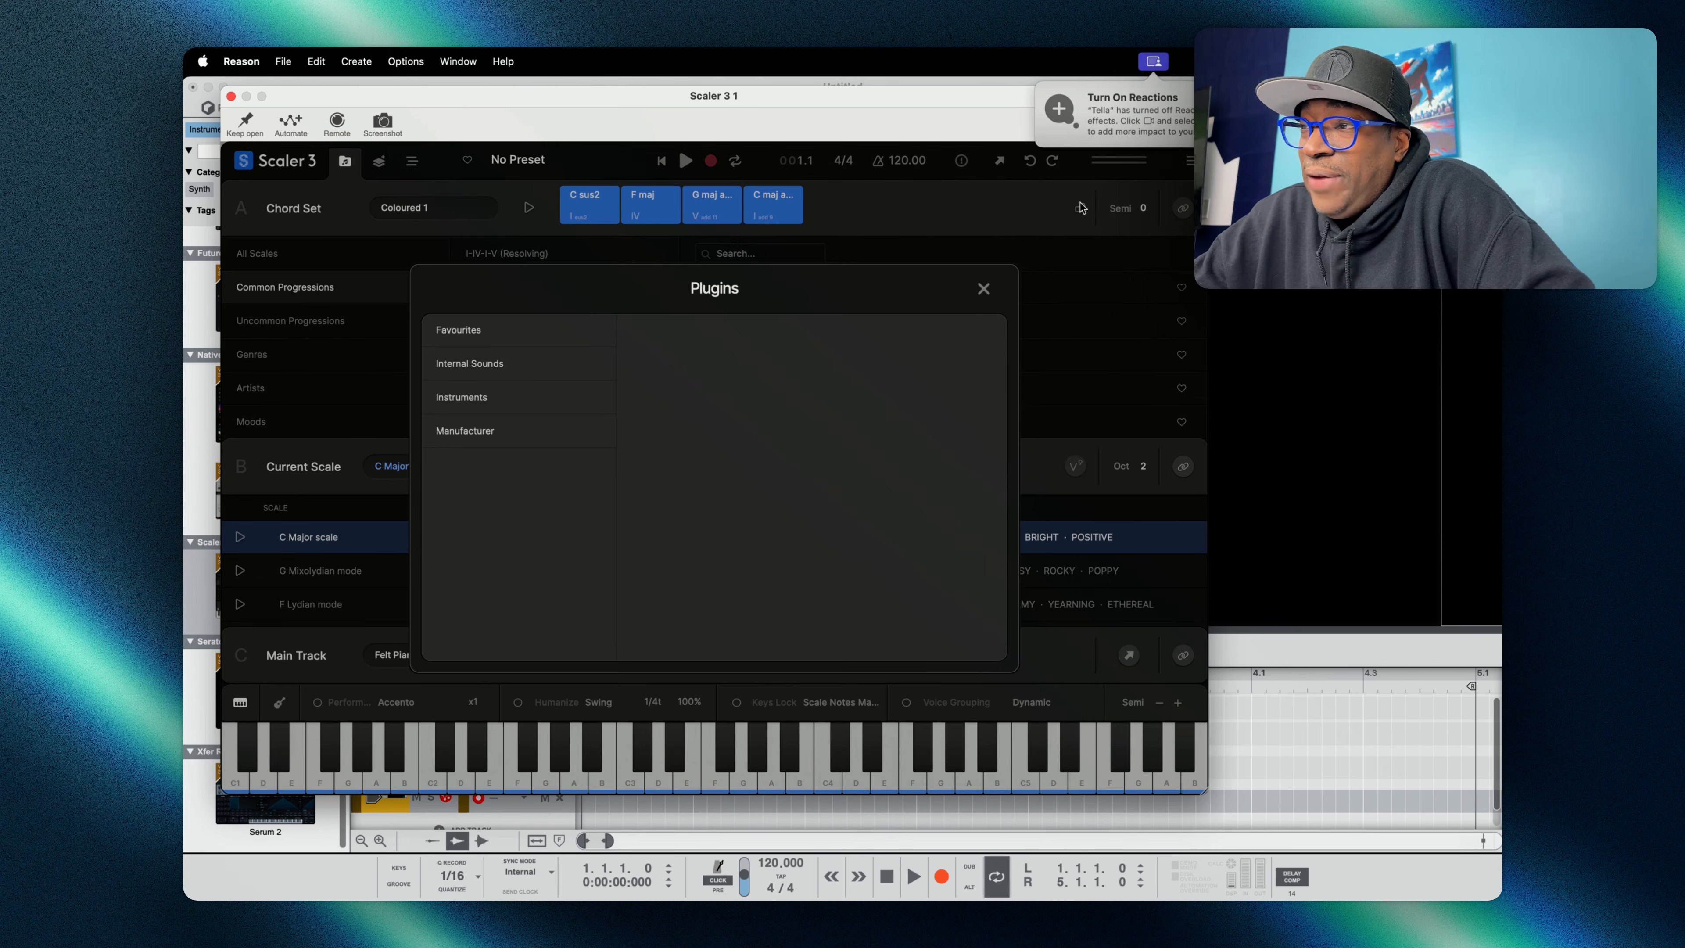
left_click(984, 289)
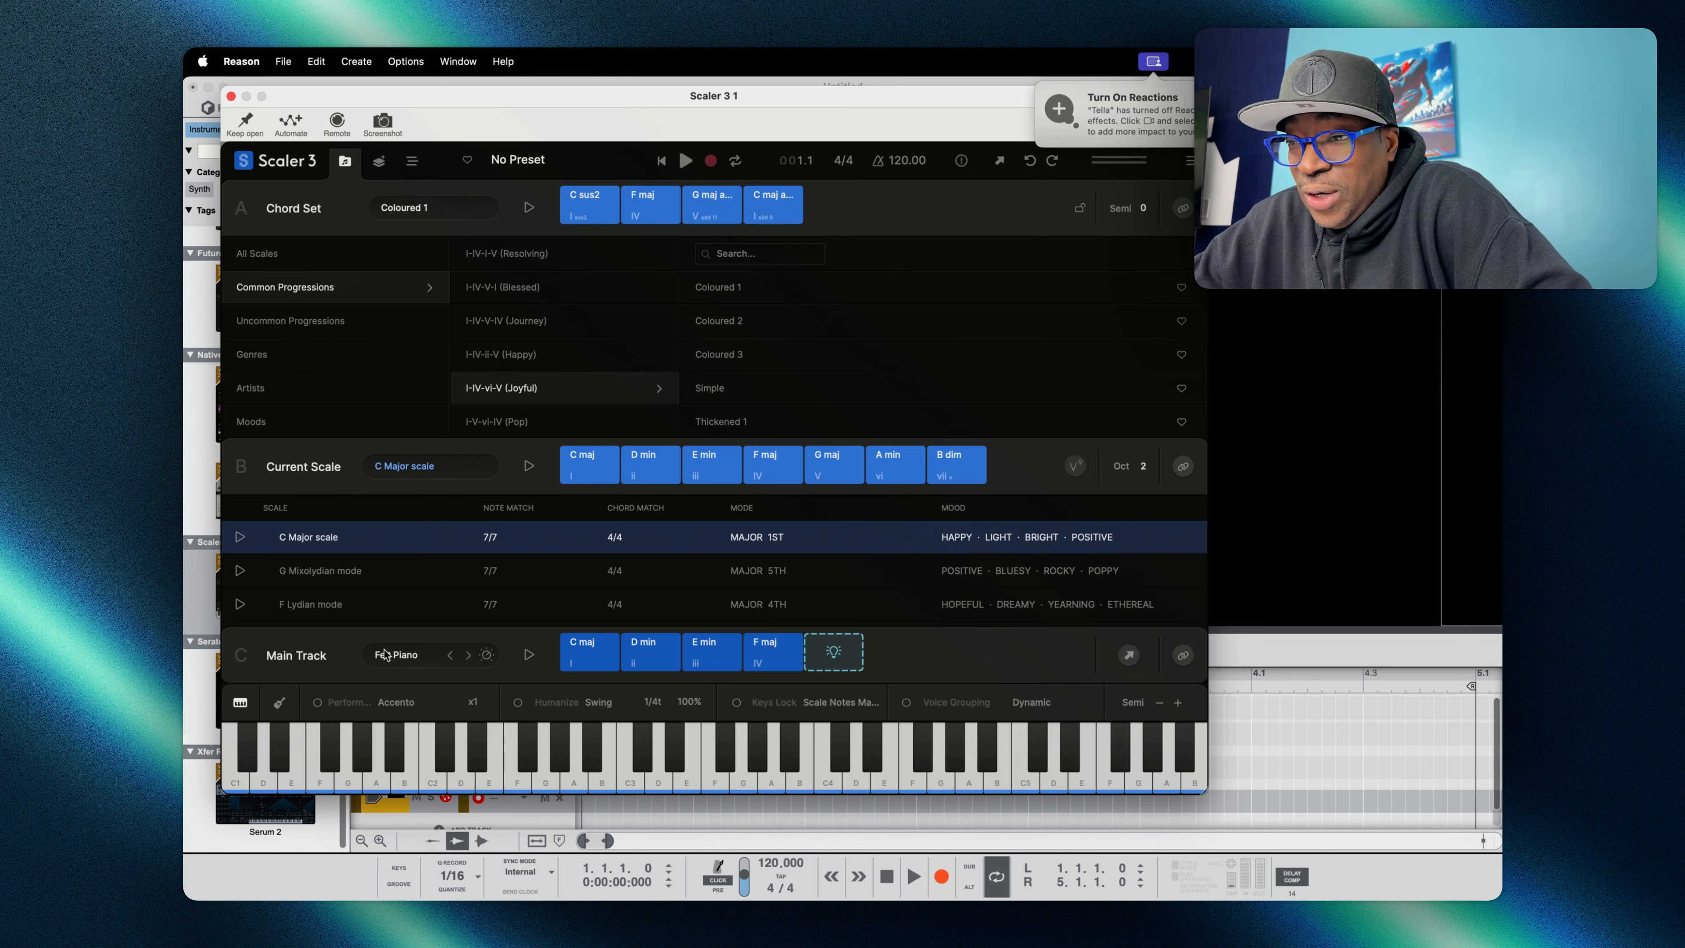
left_click(410, 657)
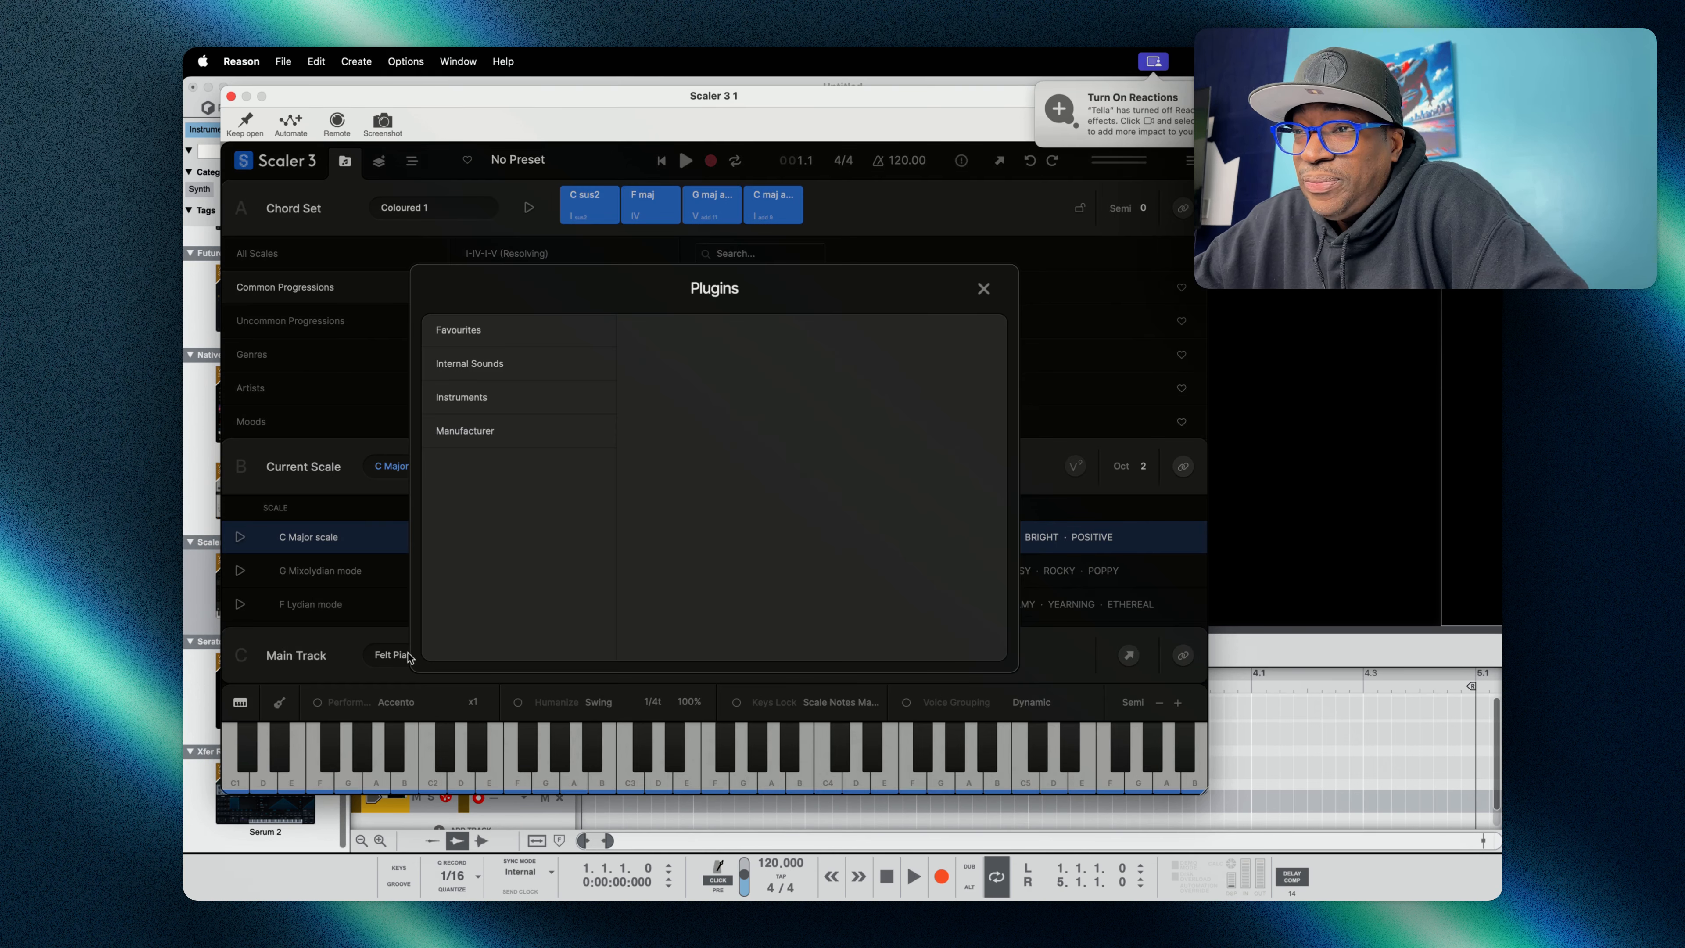
left_click(475, 372)
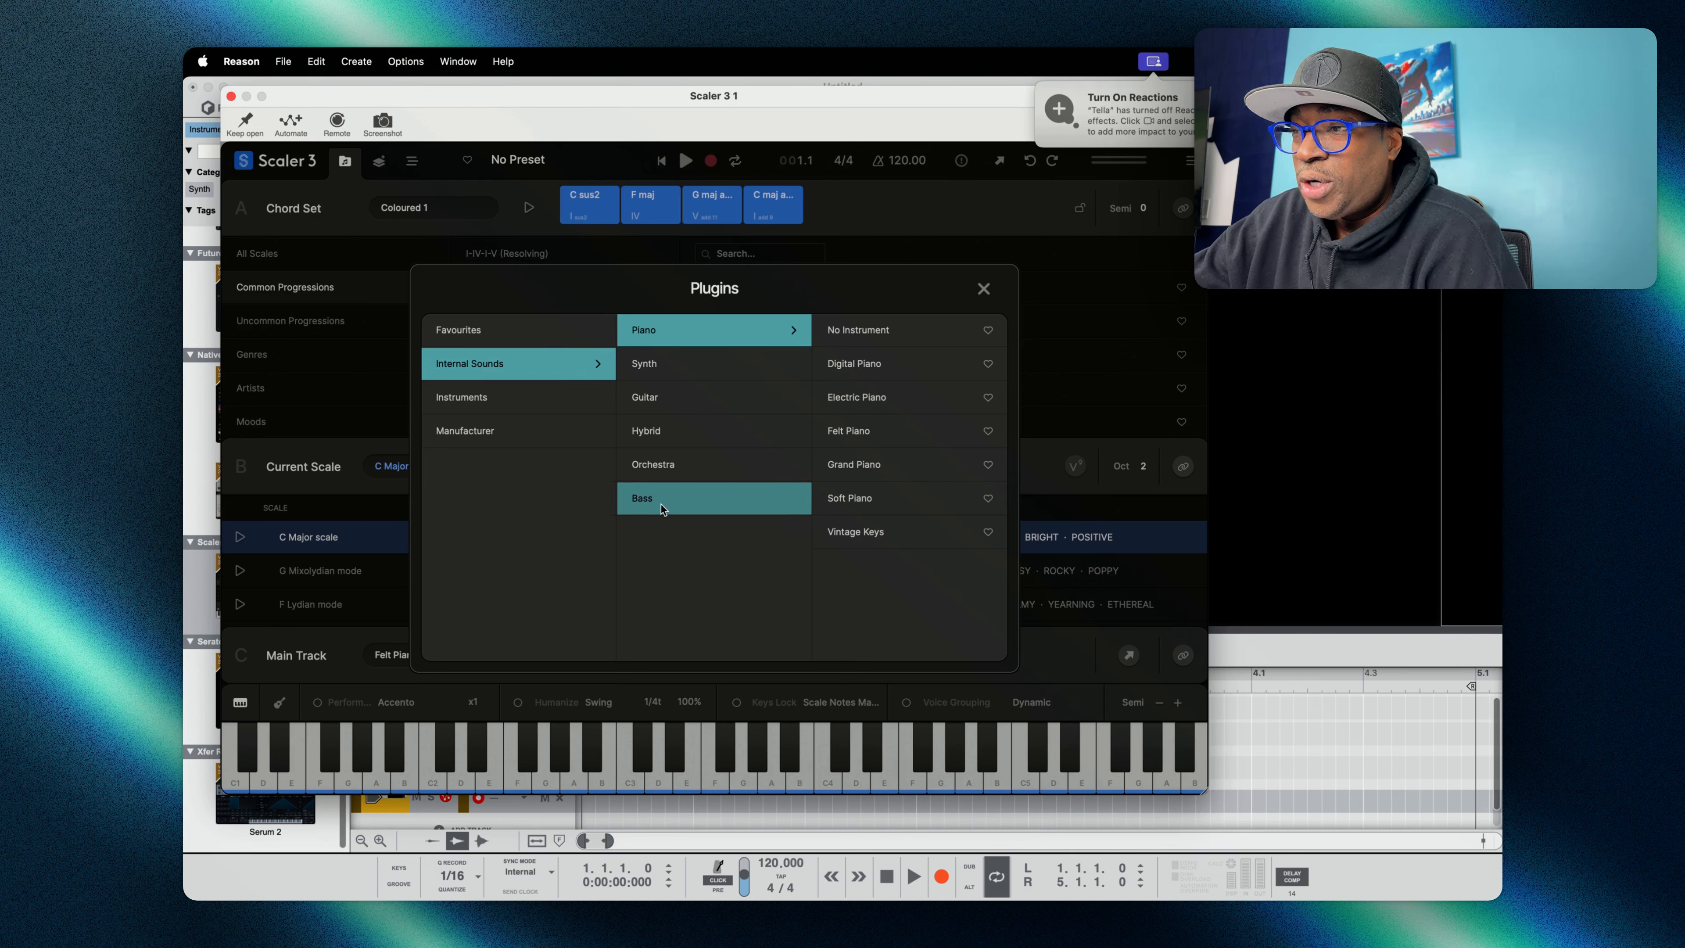
left_click(672, 467)
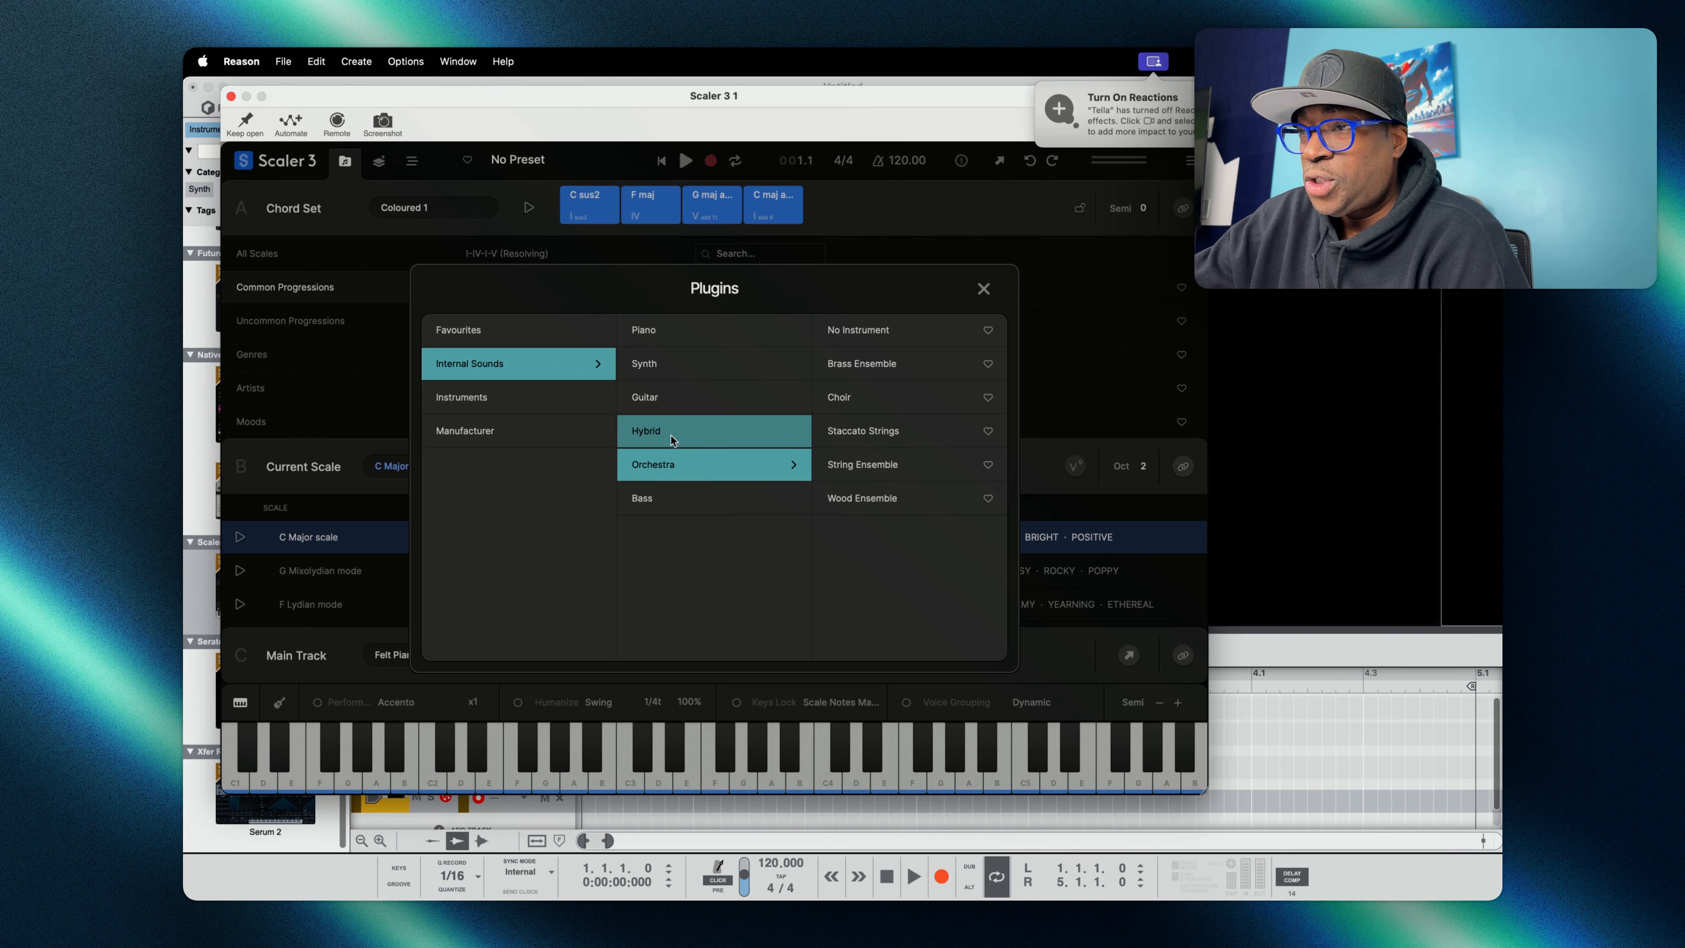
left_click(847, 435)
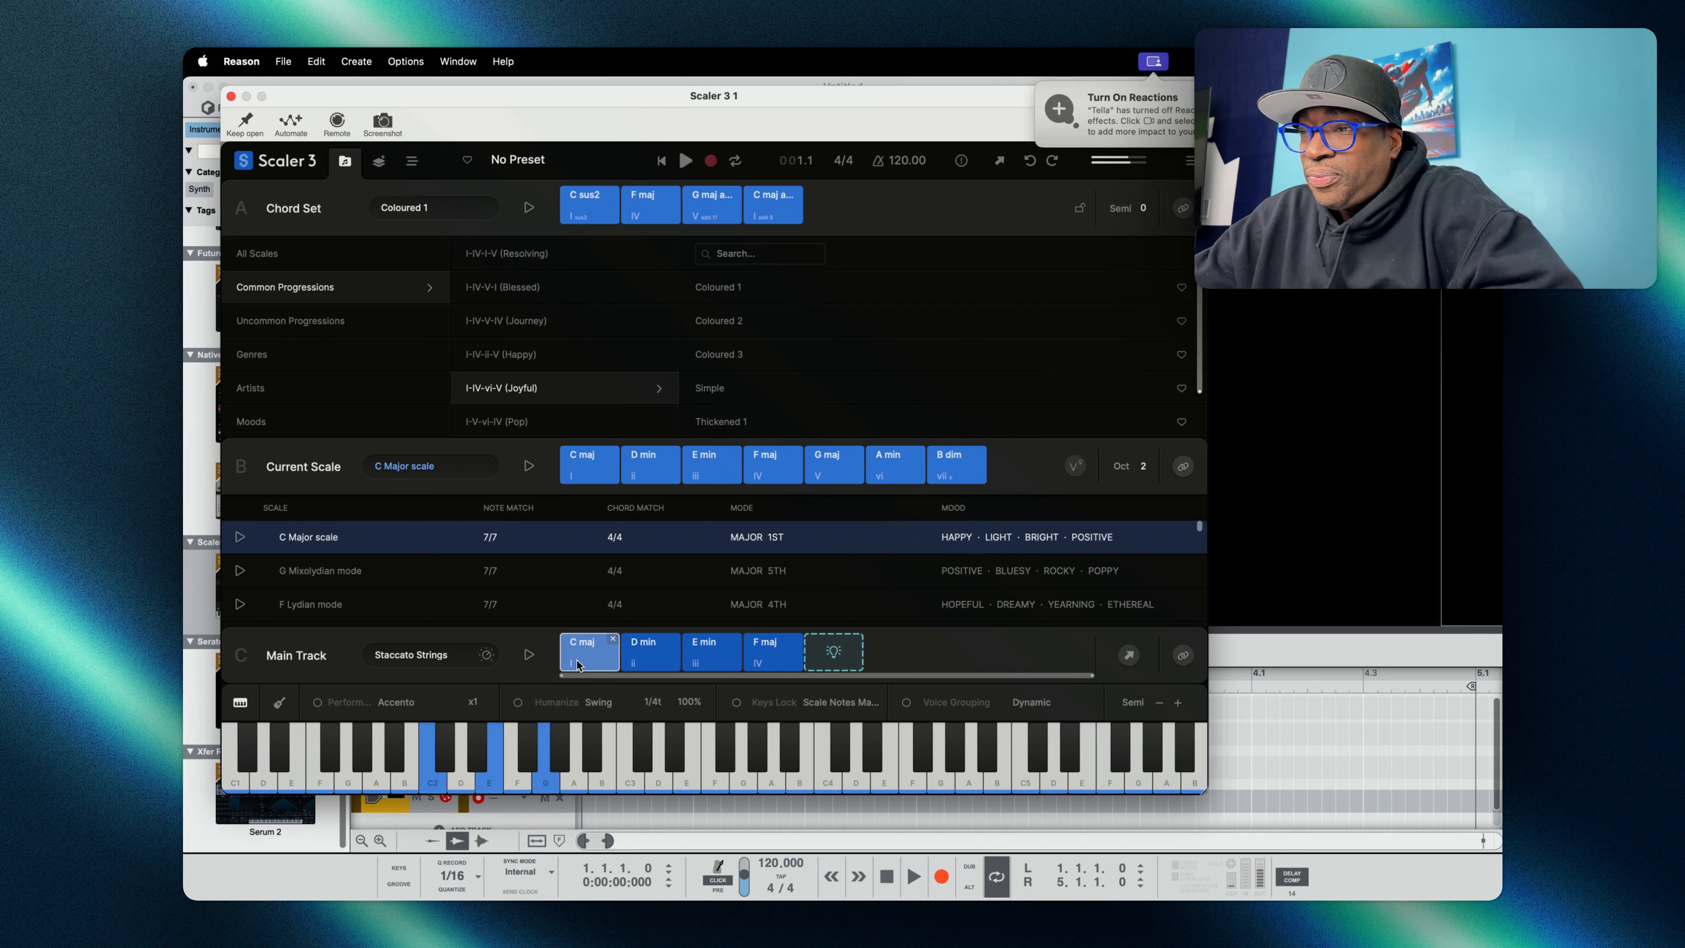
left_click(588, 656)
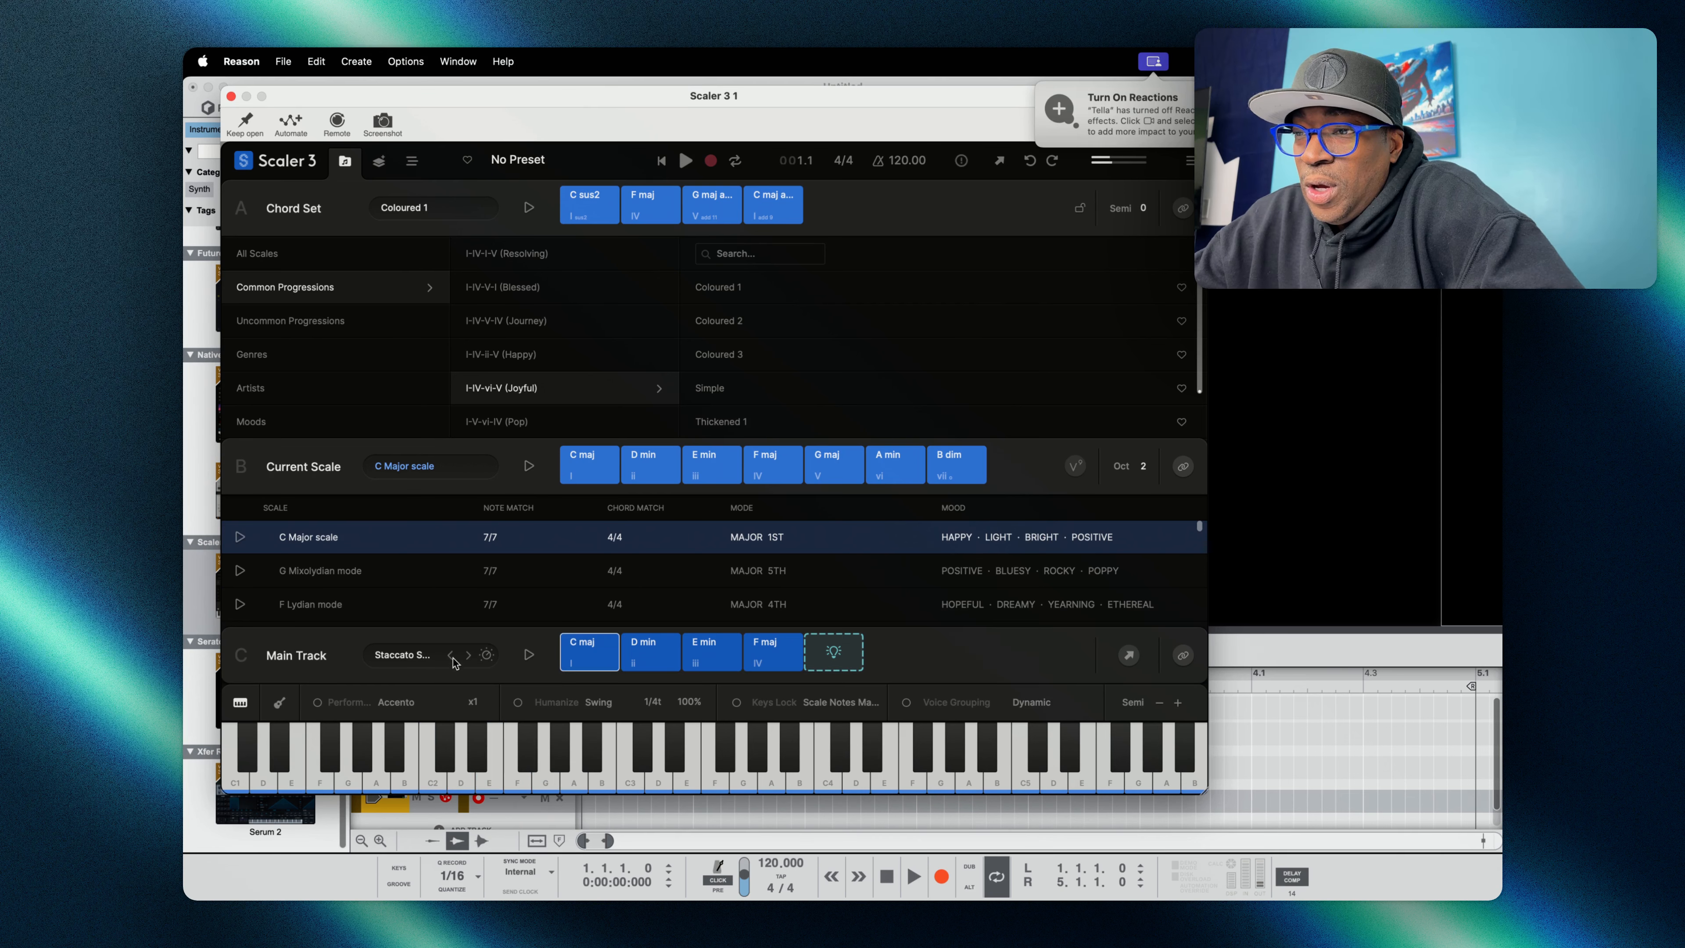
- Change the Main Track instrument to the orchestral Choir and audition the C maj, D min, E min and F maj chords
left_click(427, 653)
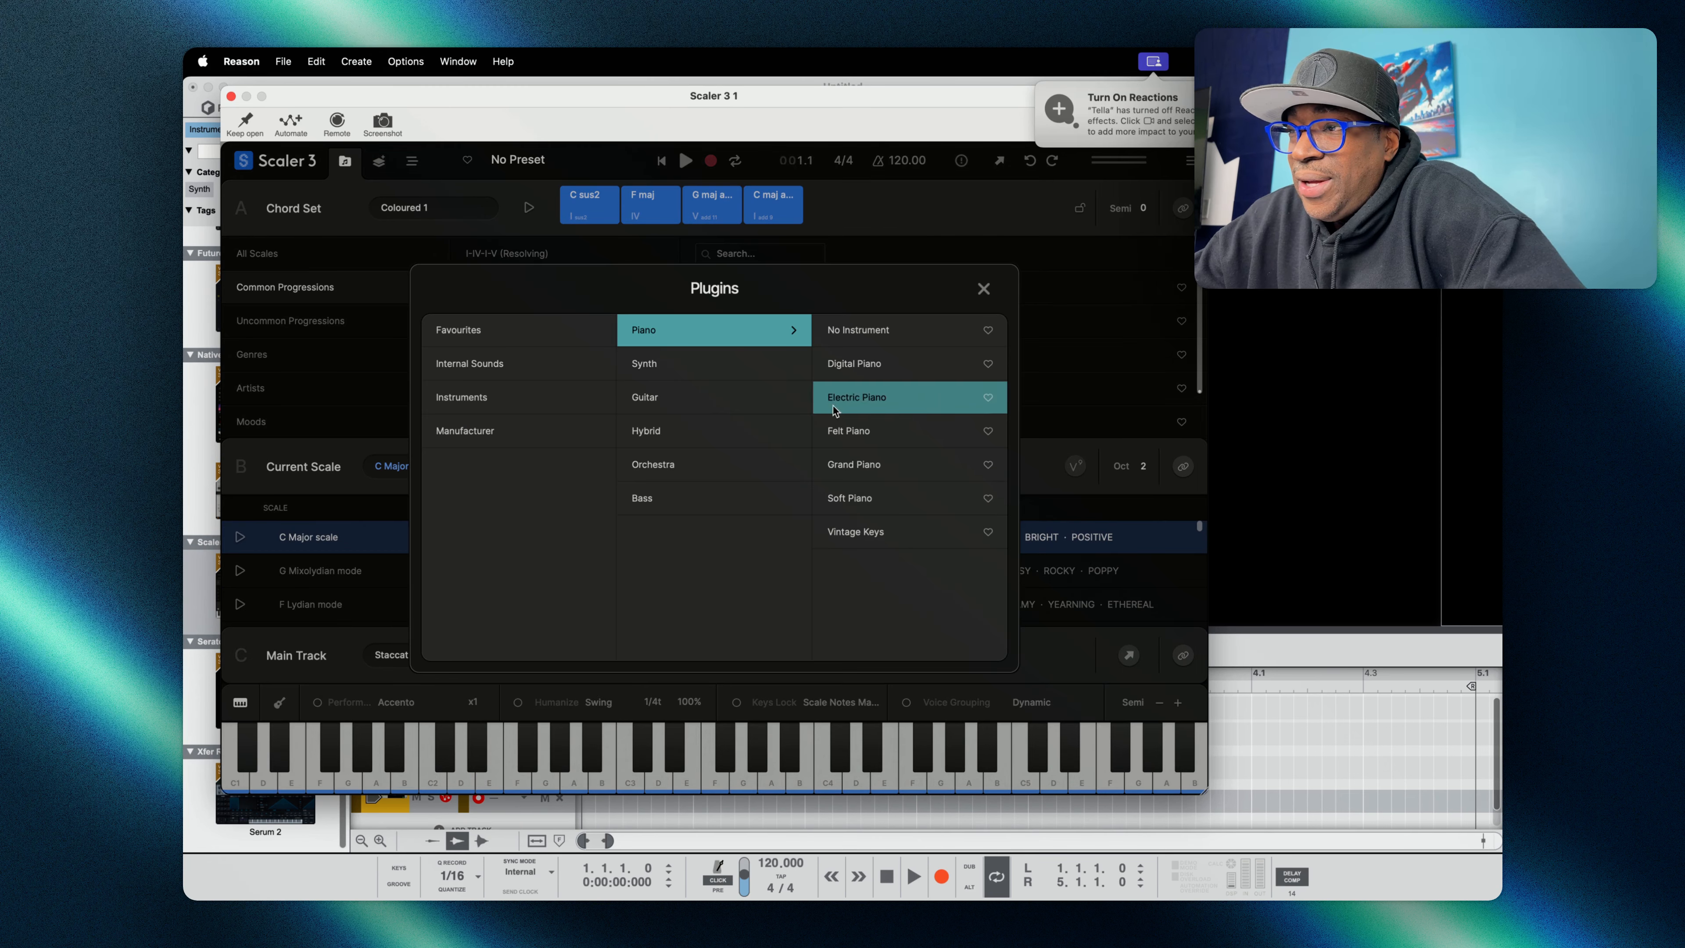
left_click(682, 462)
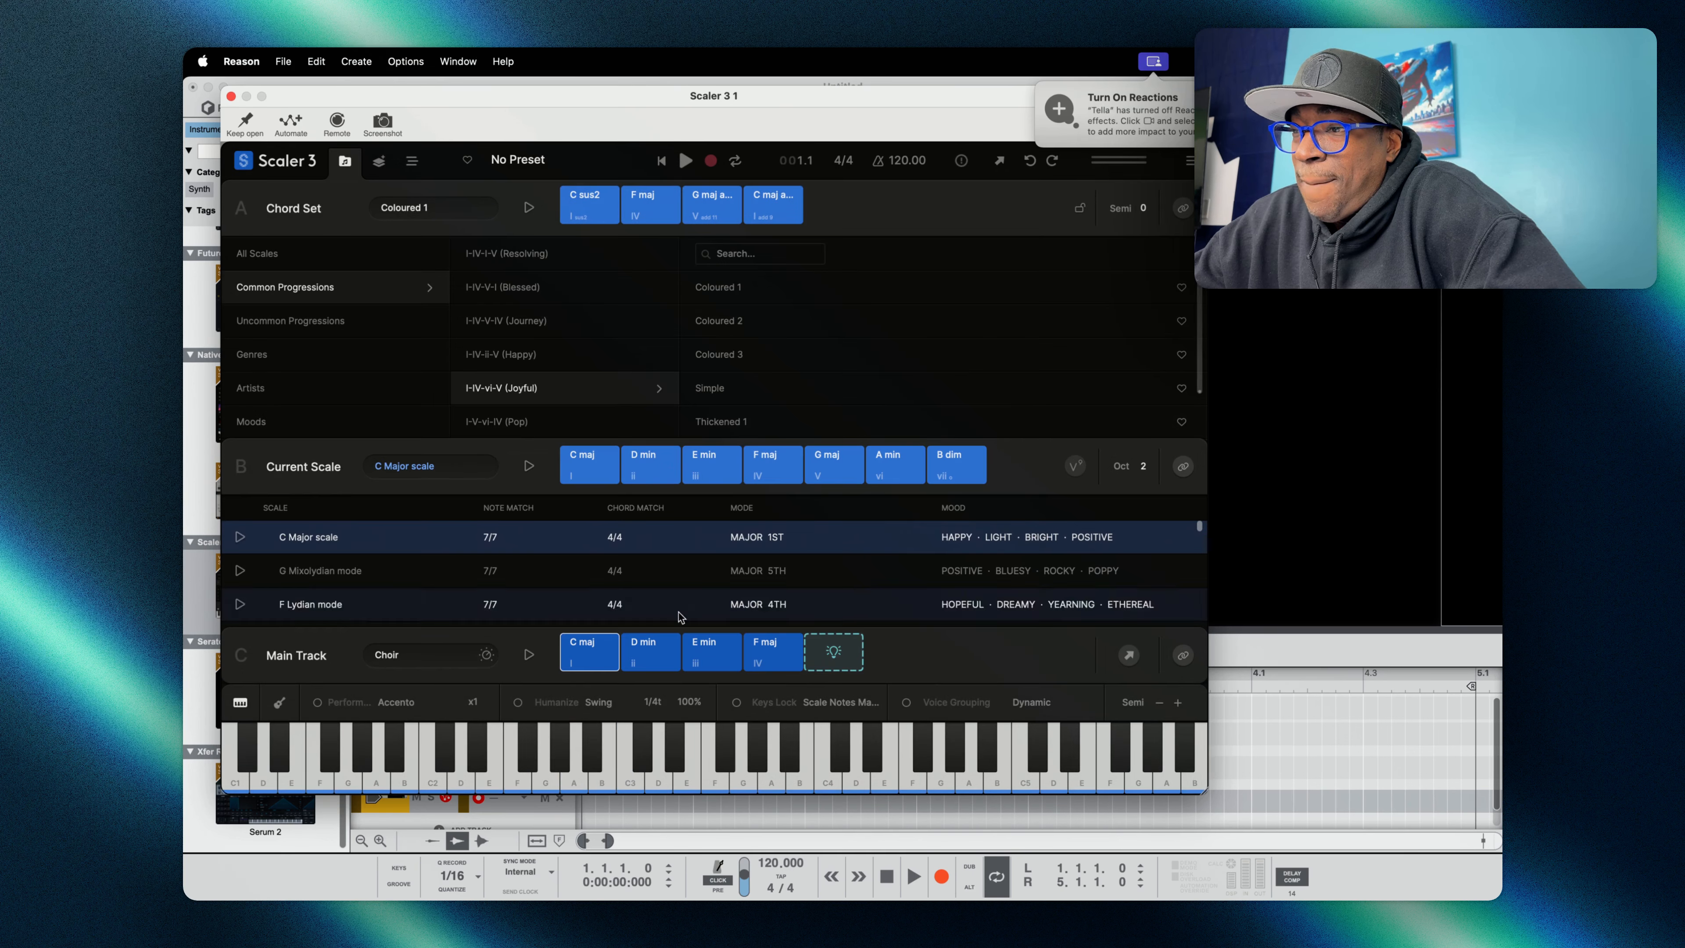
left_click(581, 654)
left_click(639, 657)
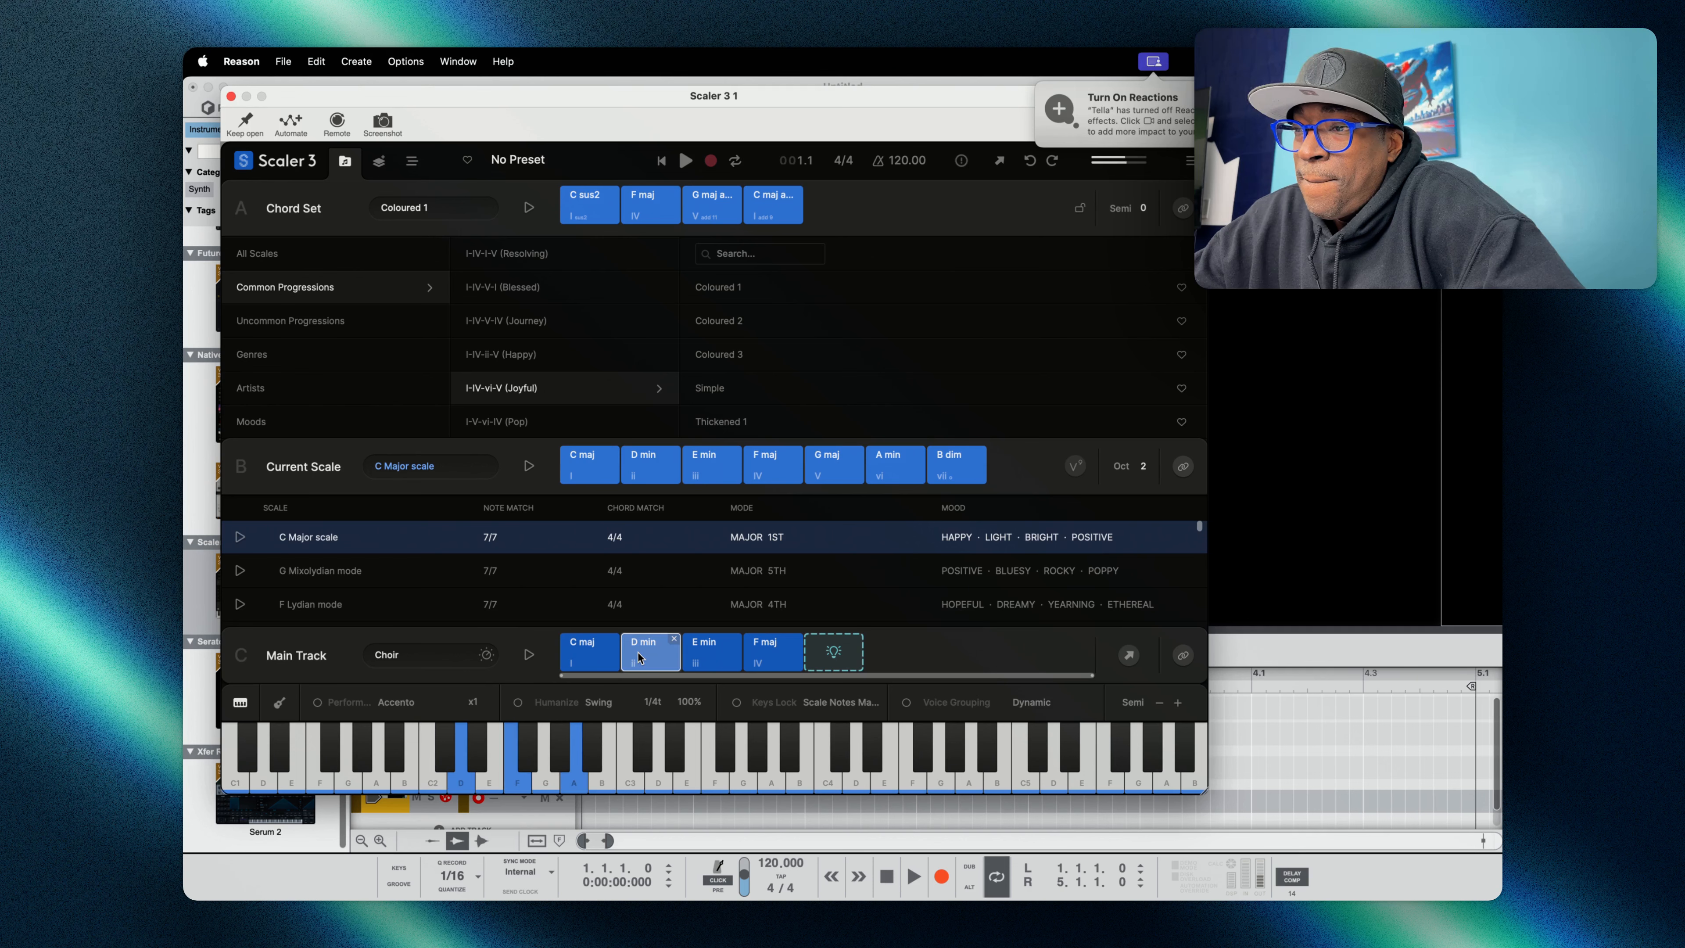
left_click(709, 654)
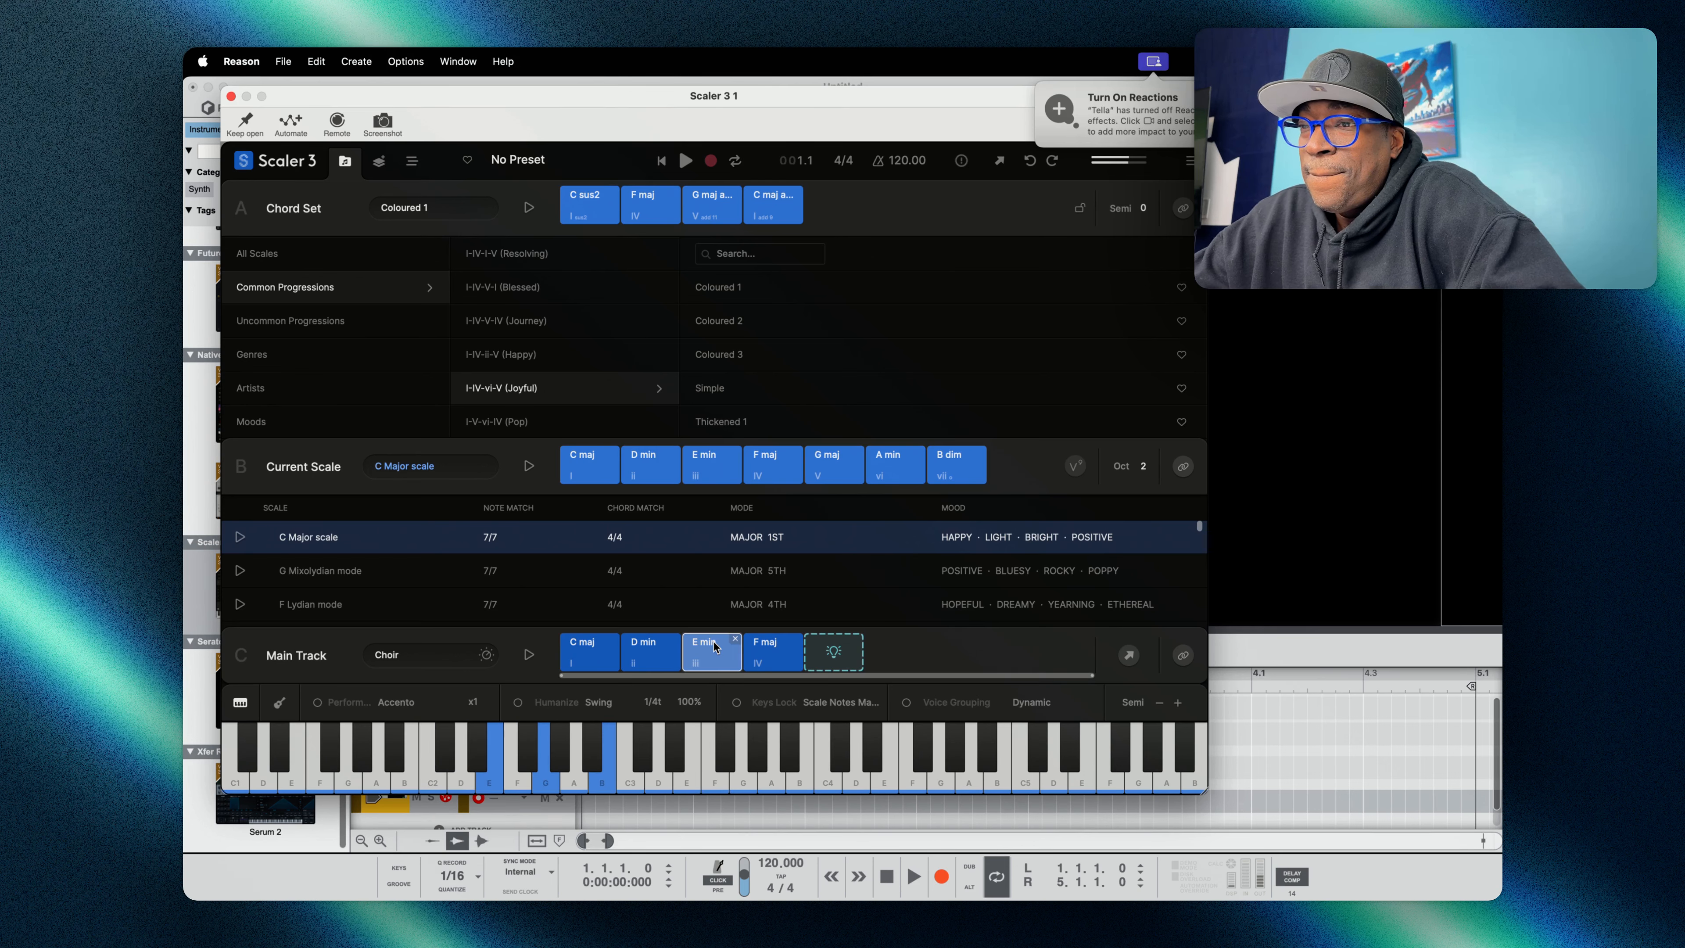
left_click(769, 647)
left_click(771, 643)
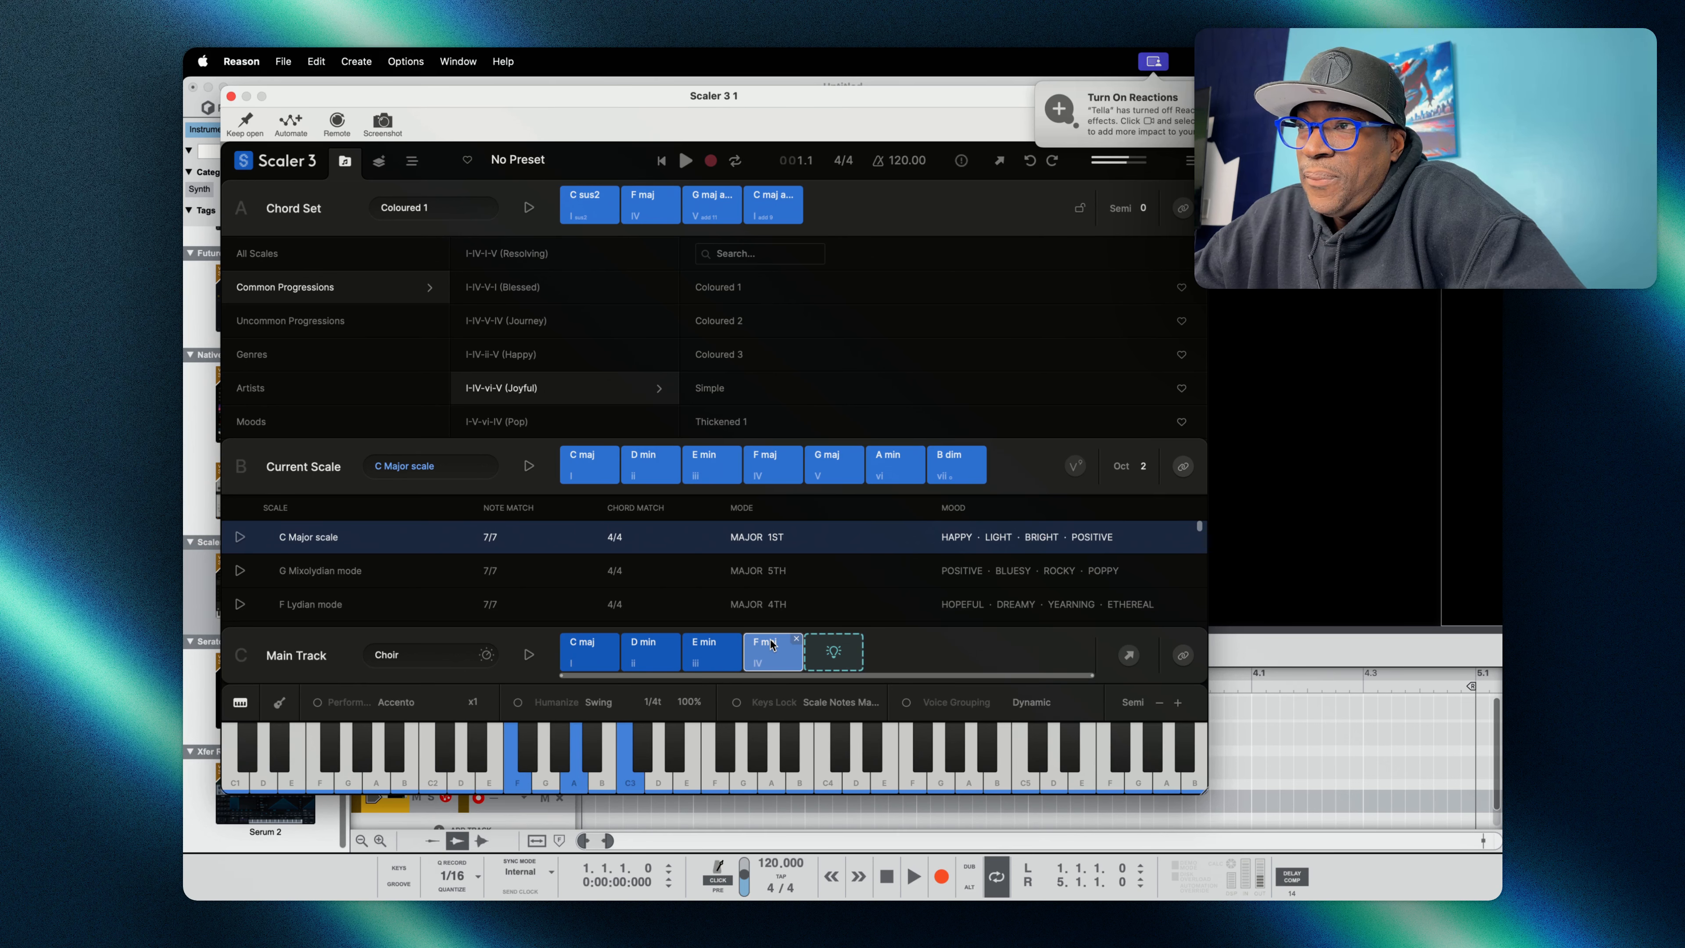
- Review the installed third-party instrument plugins available for the Main Track
left_click(398, 656)
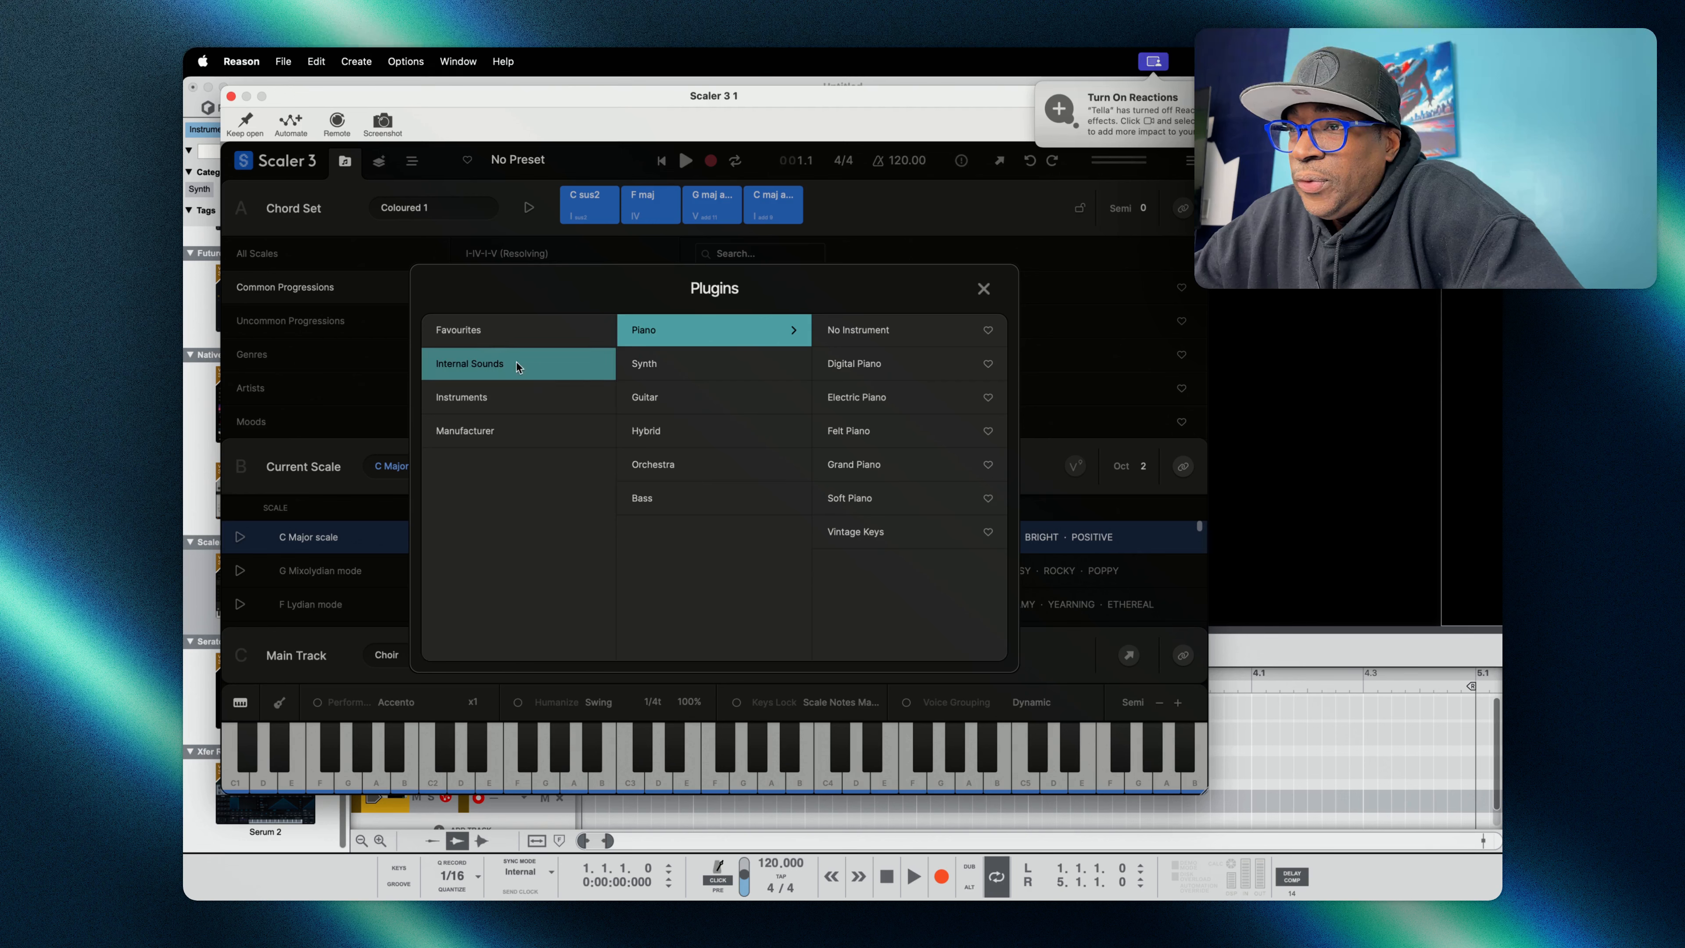
left_click(524, 397)
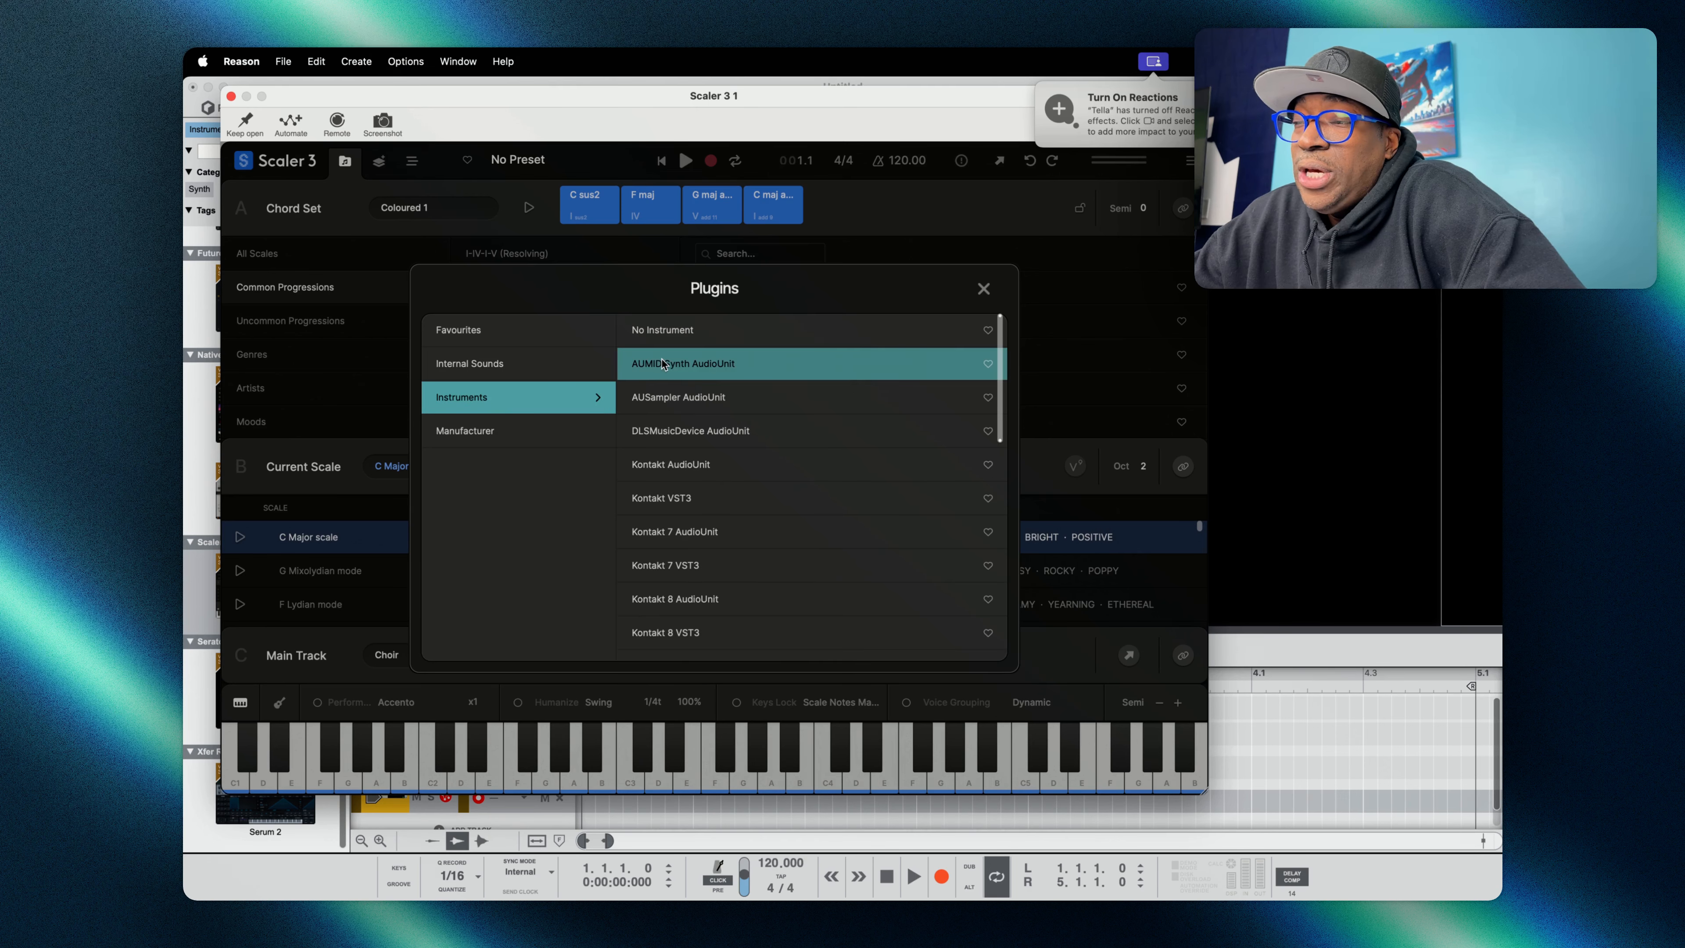
scroll(663, 363, "down", 10)
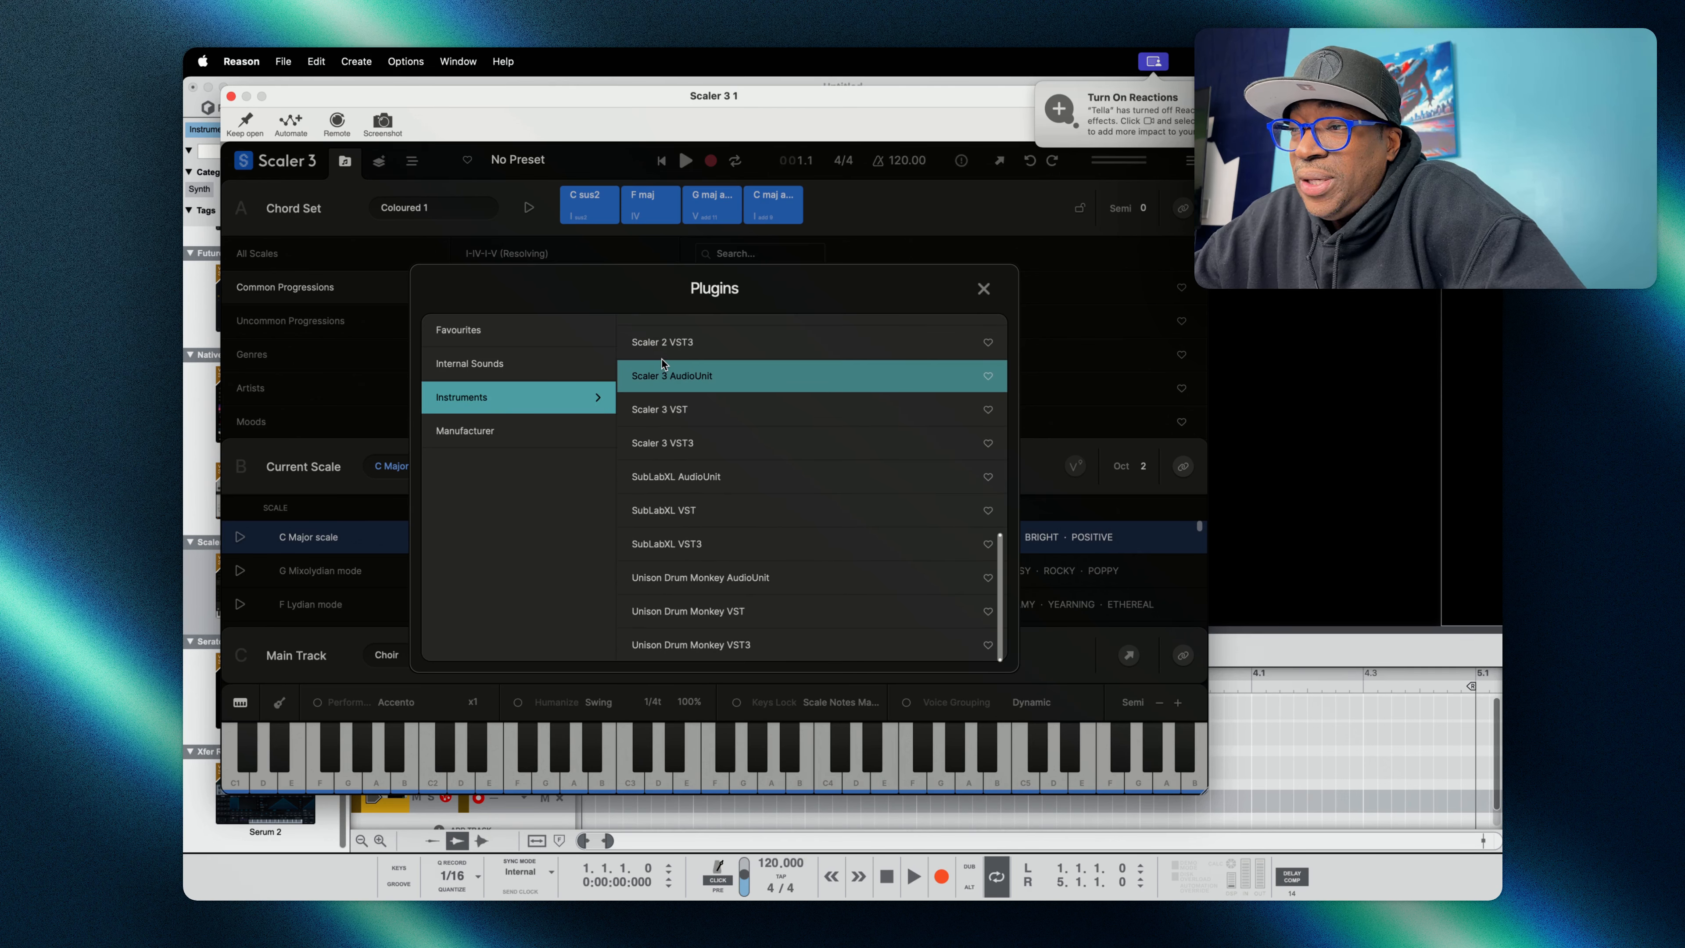
scroll(662, 363, "up", 8)
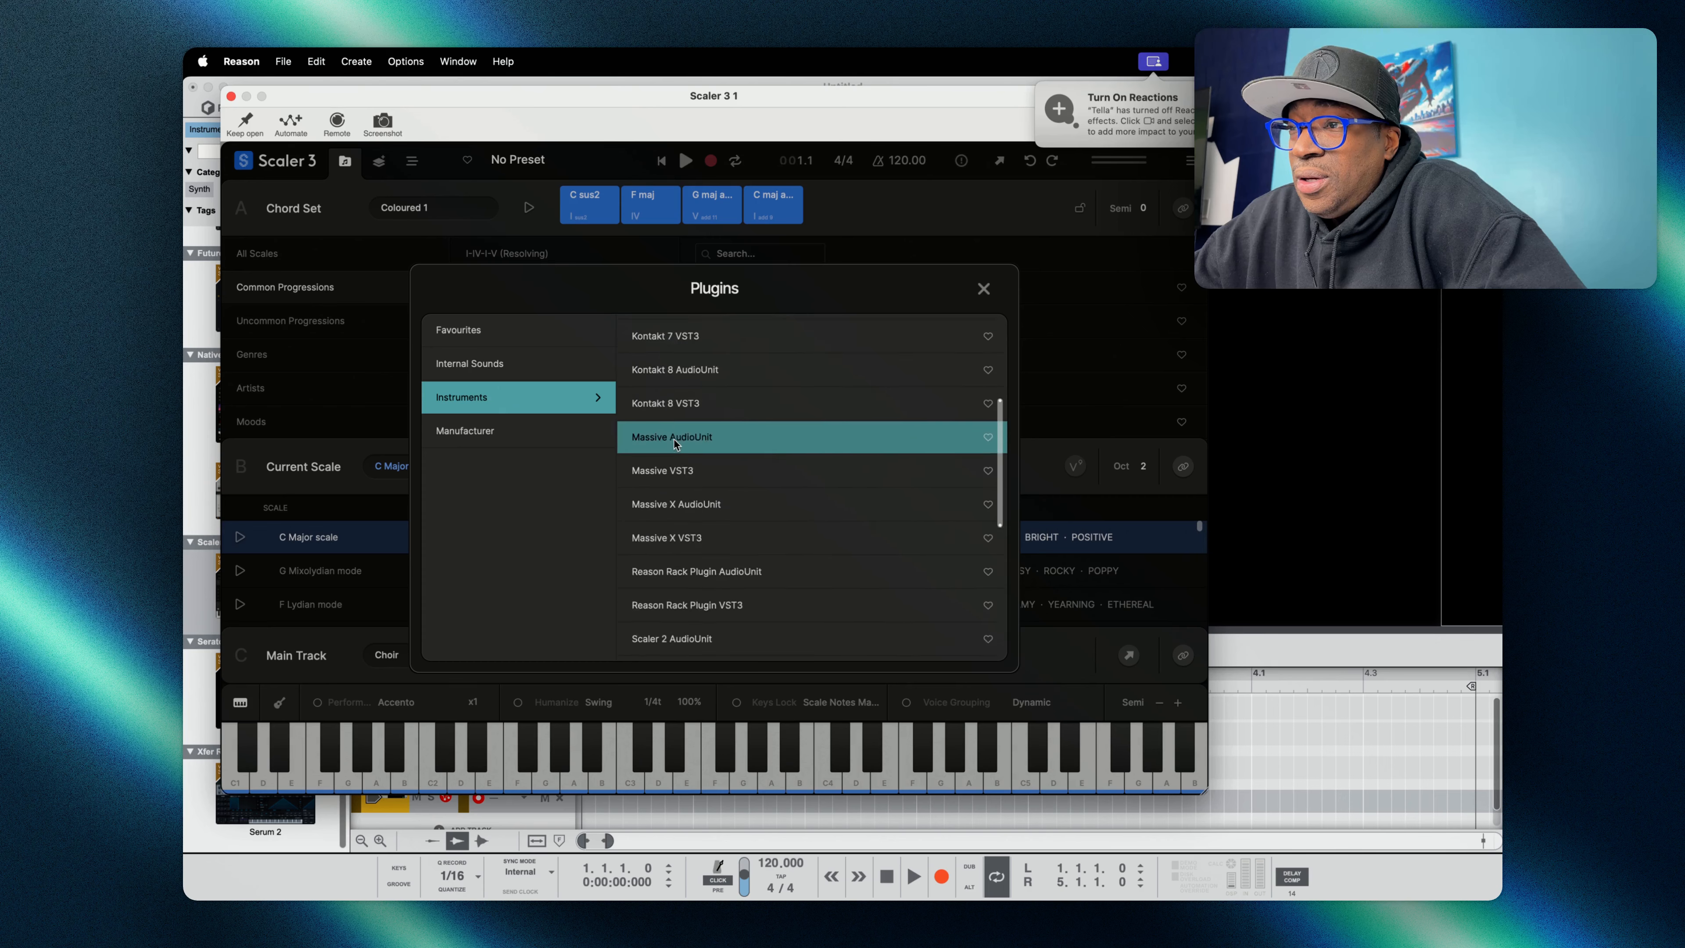
scroll(675, 444, "up", 5)
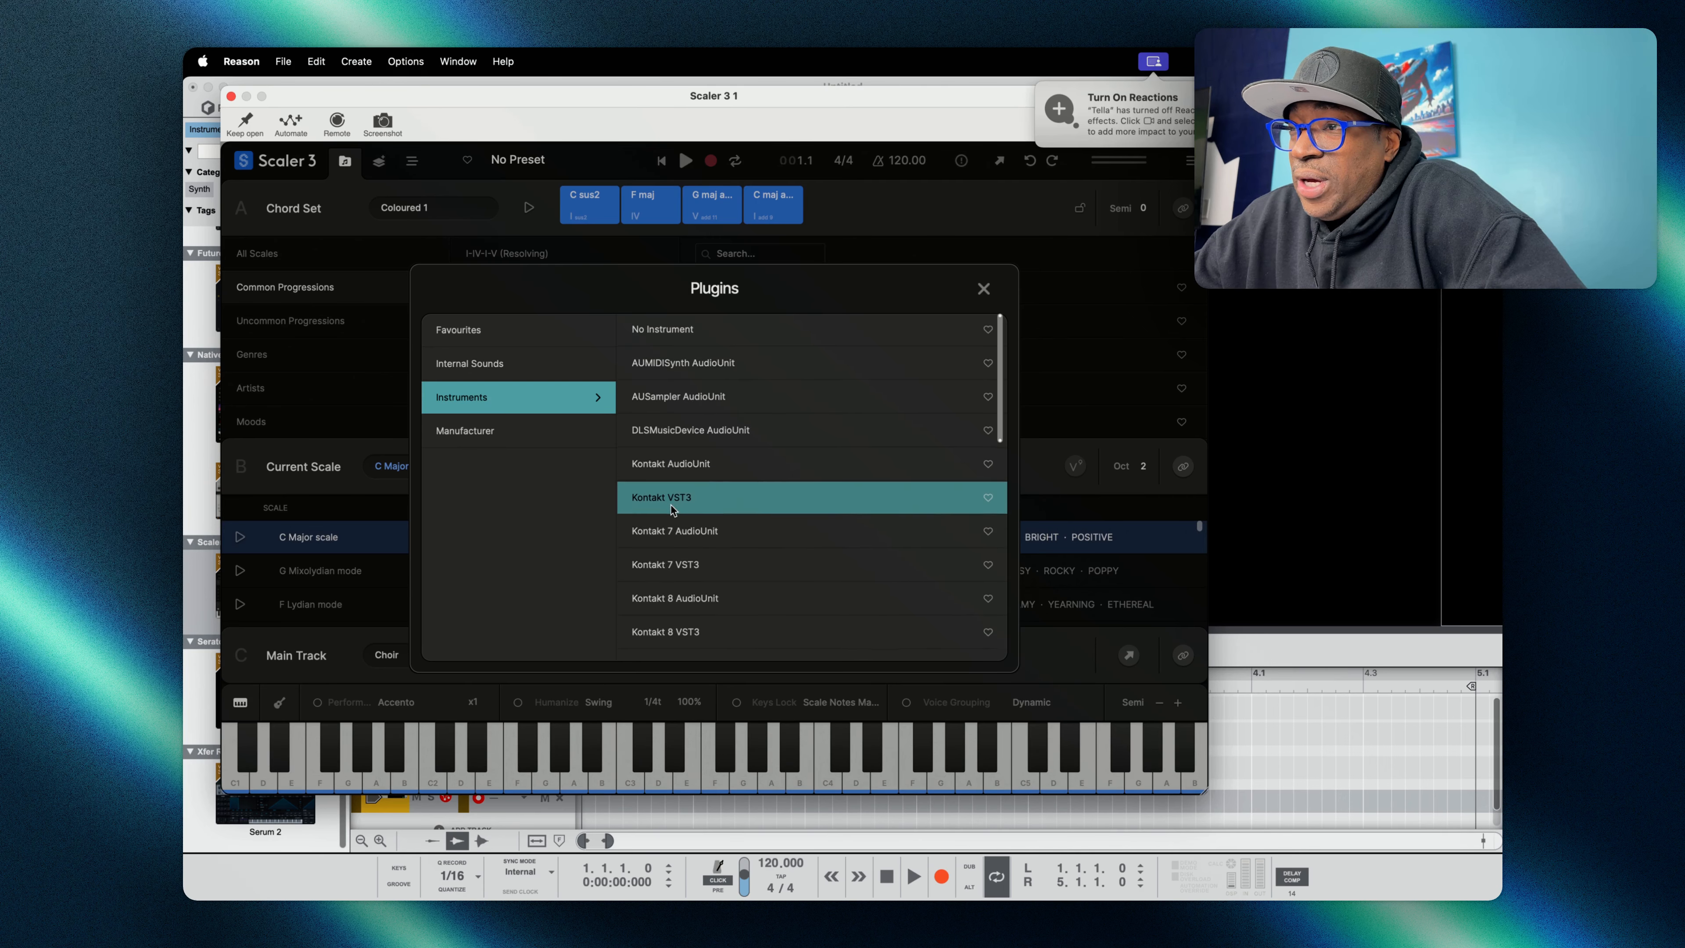
scroll(670, 505, "down", 8)
scroll(670, 505, "up", 8)
- Load Massive X VST3 by Native Instruments as the Main Track instrument and close its editor window
left_click(462, 431)
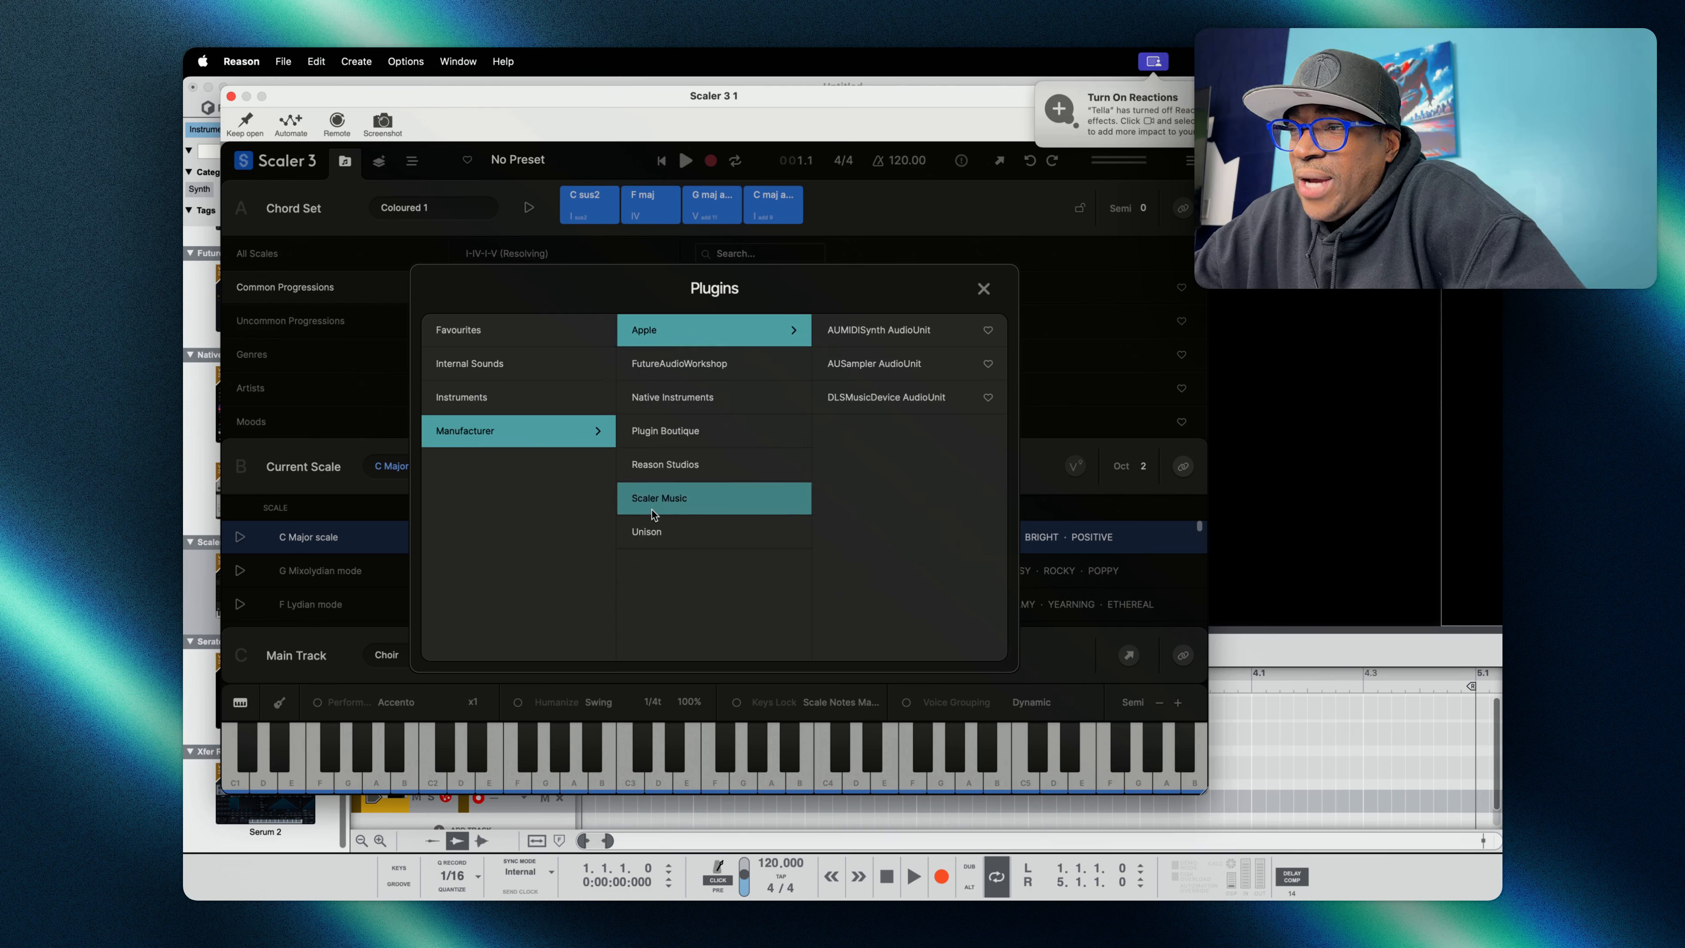
left_click(687, 391)
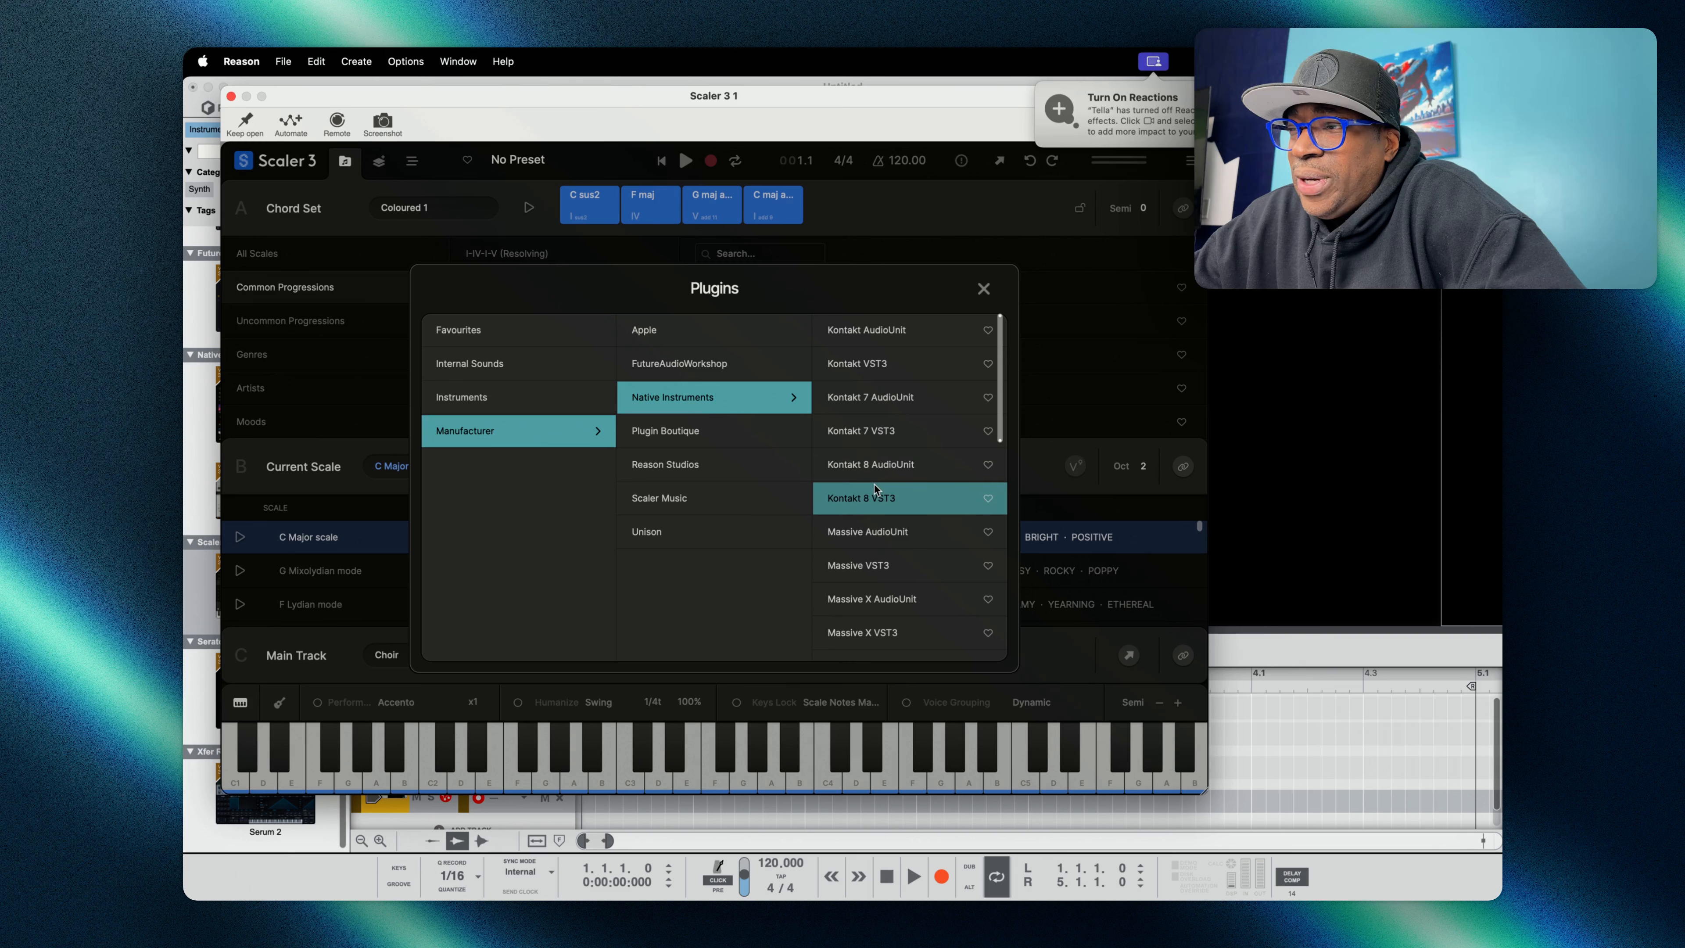
left_click(889, 634)
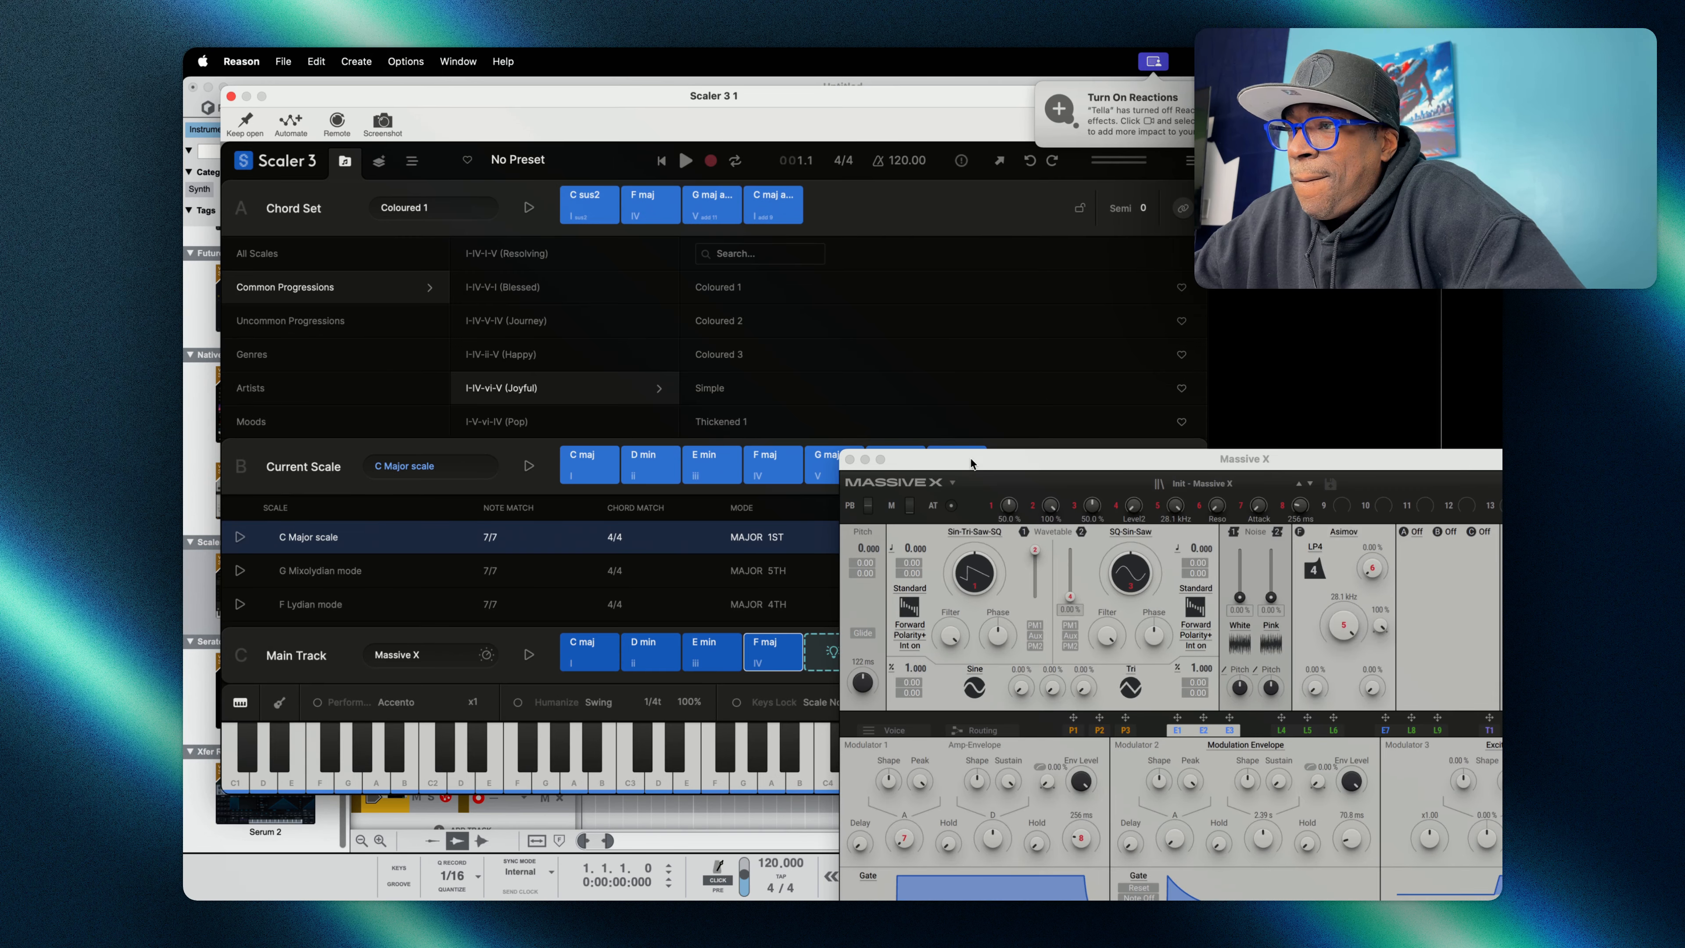
left_click_drag(967, 458, 488, 183)
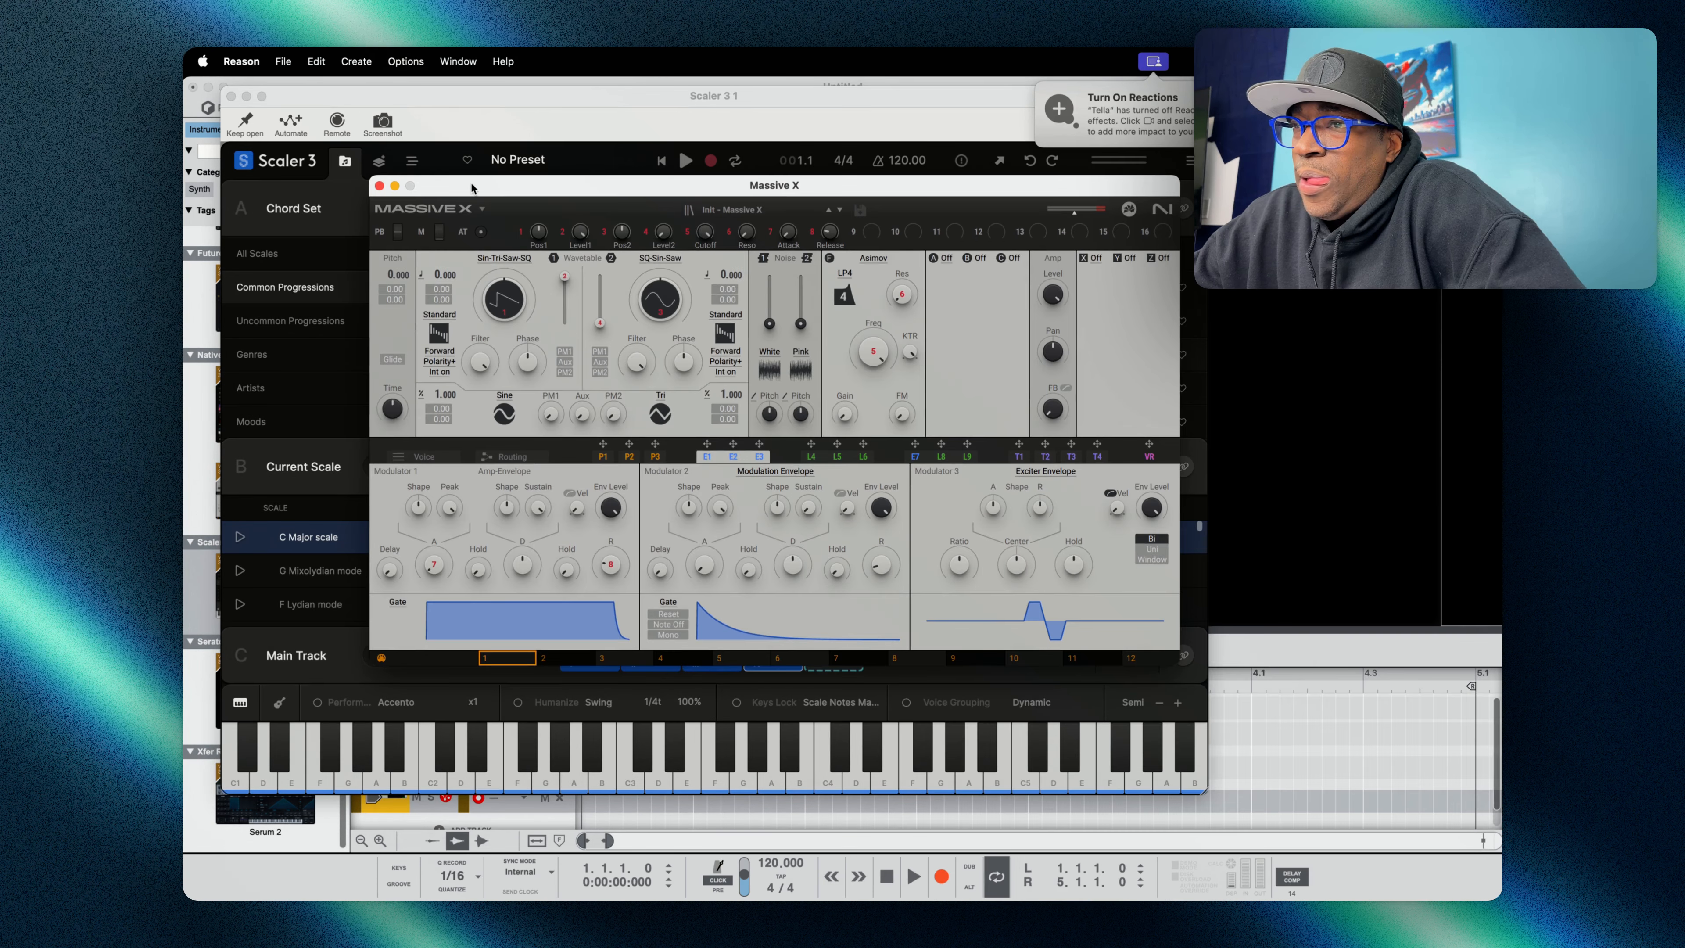
left_click(378, 187)
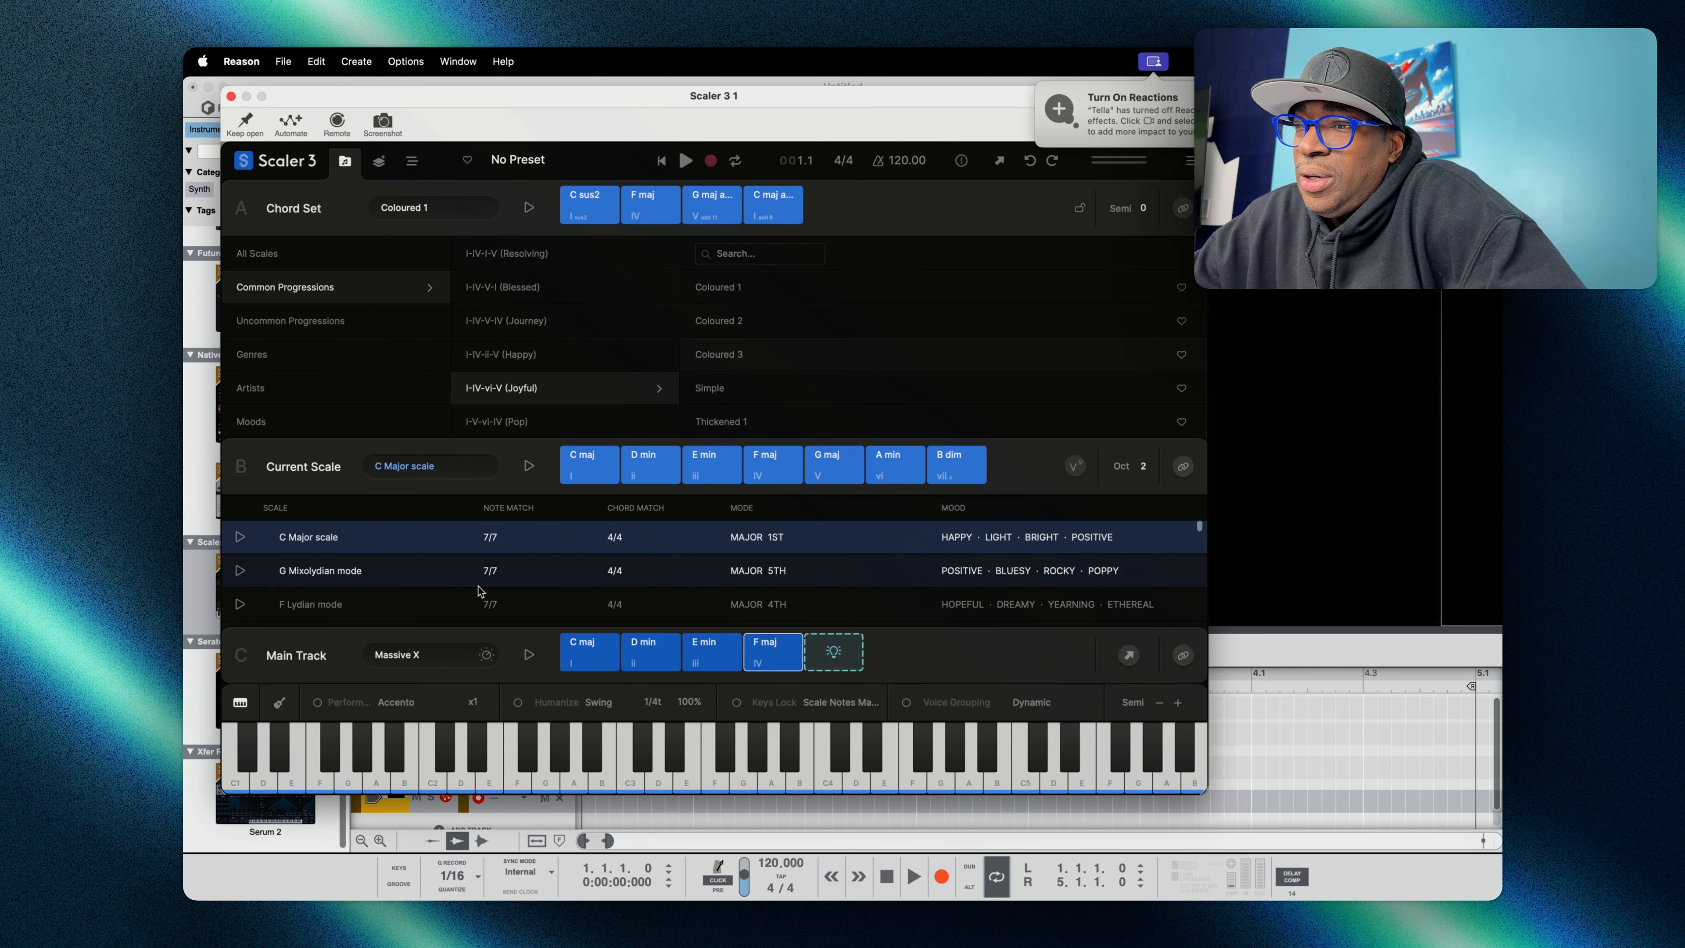
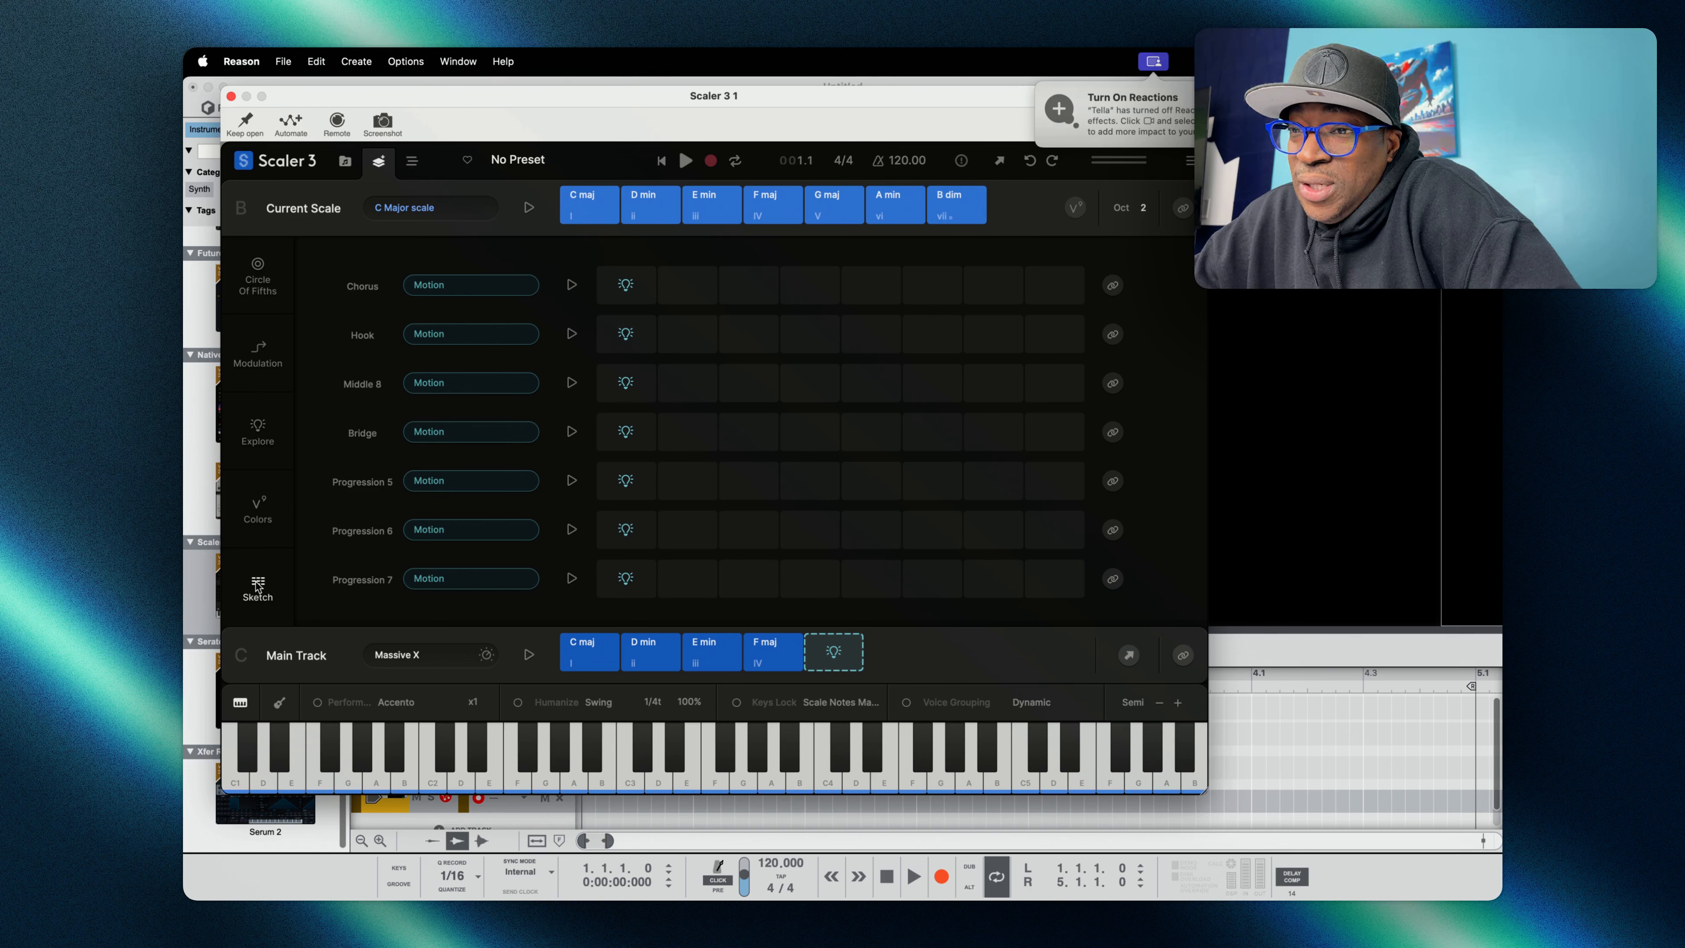
- Fill the Chorus row of the Sketch page with F maj, C maj, D min and E min from the Current Scale
left_click_drag(587, 203, 687, 286)
left_click(658, 192)
left_click_drag(659, 192, 748, 284)
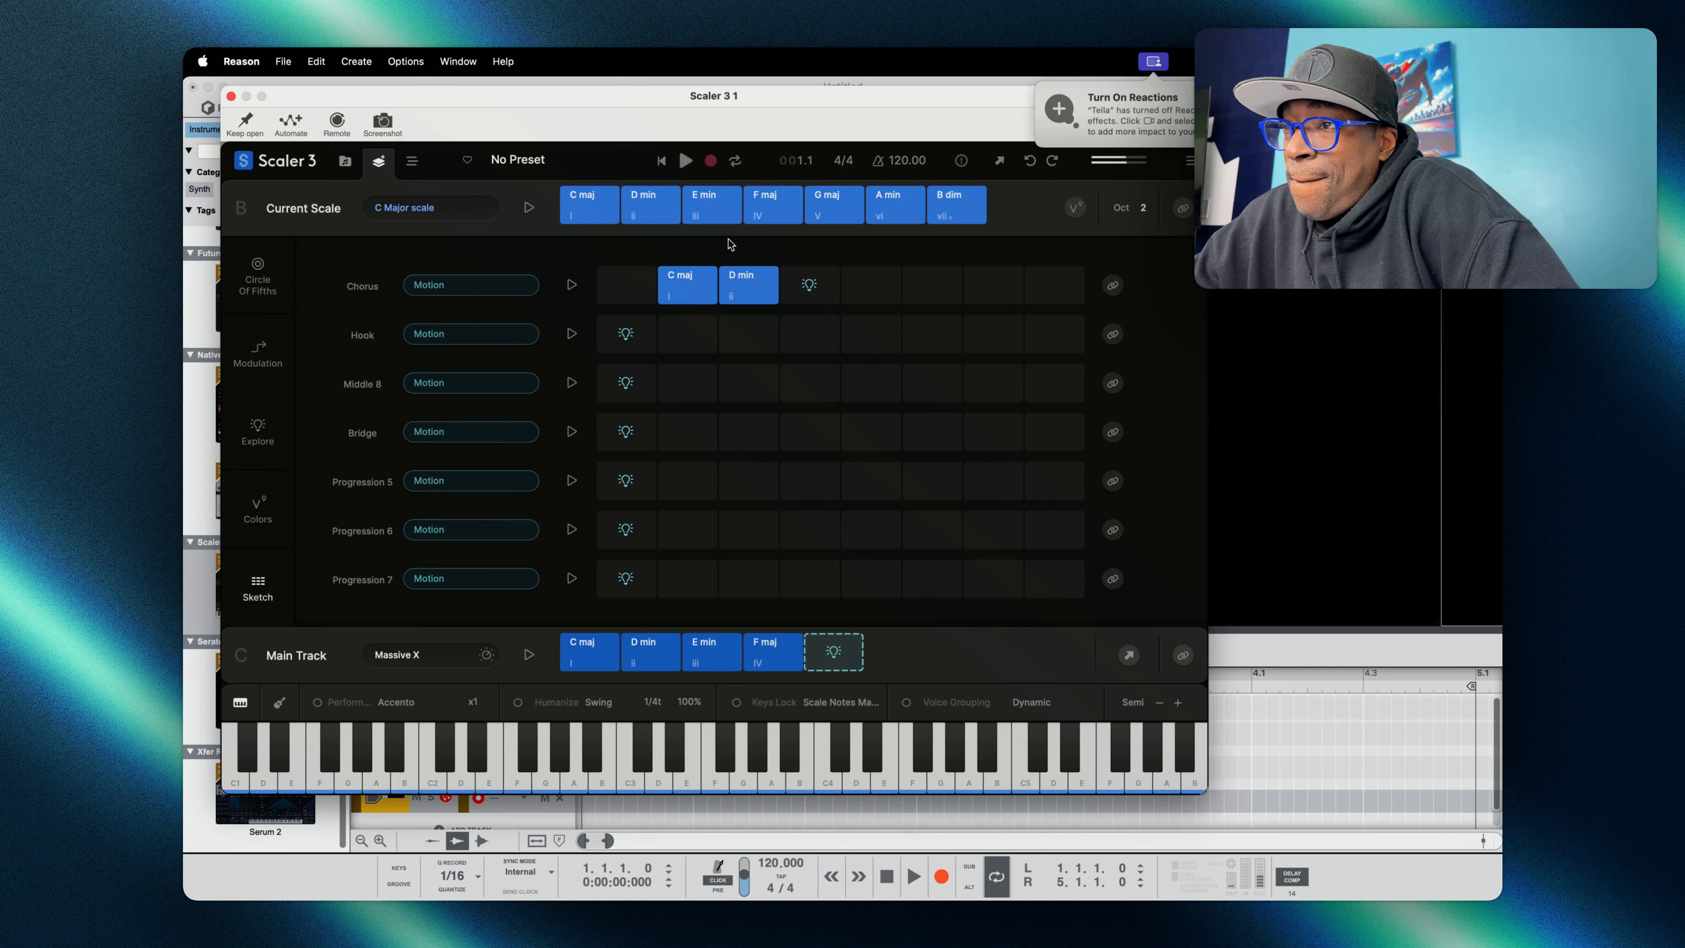
left_click_drag(769, 202, 627, 285)
left_click_drag(710, 202, 808, 284)
- Fill the Hook row of the Sketch page with A min, B dim, F maj and E min from the Current Scale
left_click(888, 211)
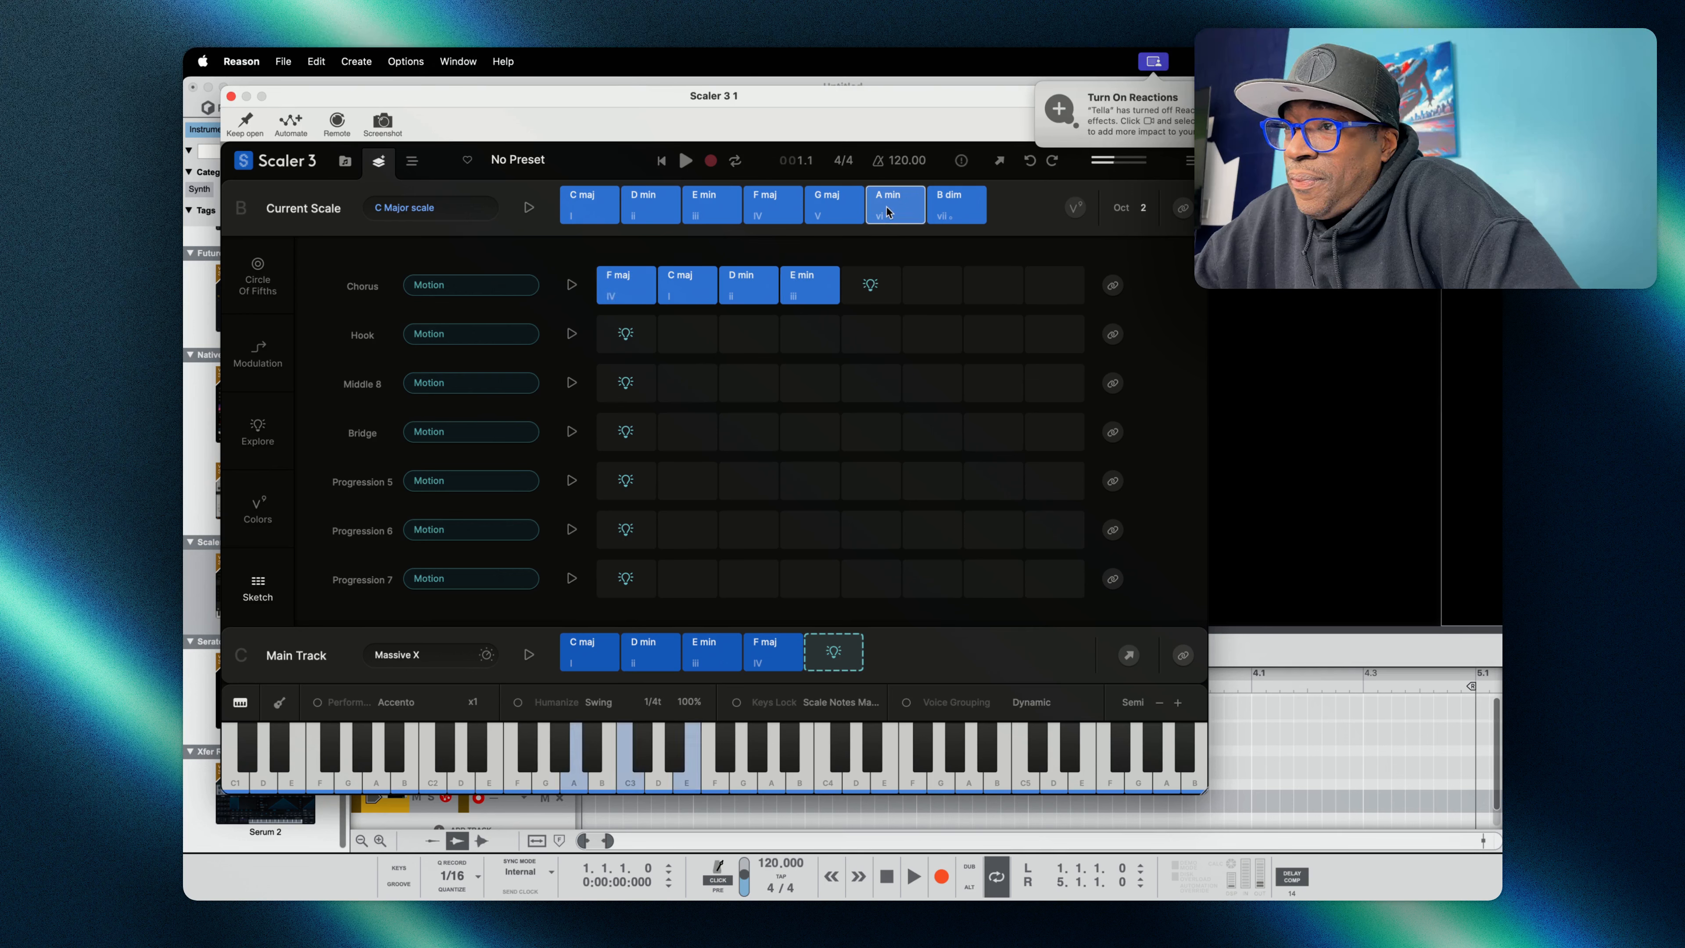
left_click_drag(888, 211, 627, 334)
left_click_drag(955, 208, 687, 334)
left_click_drag(770, 203, 741, 350)
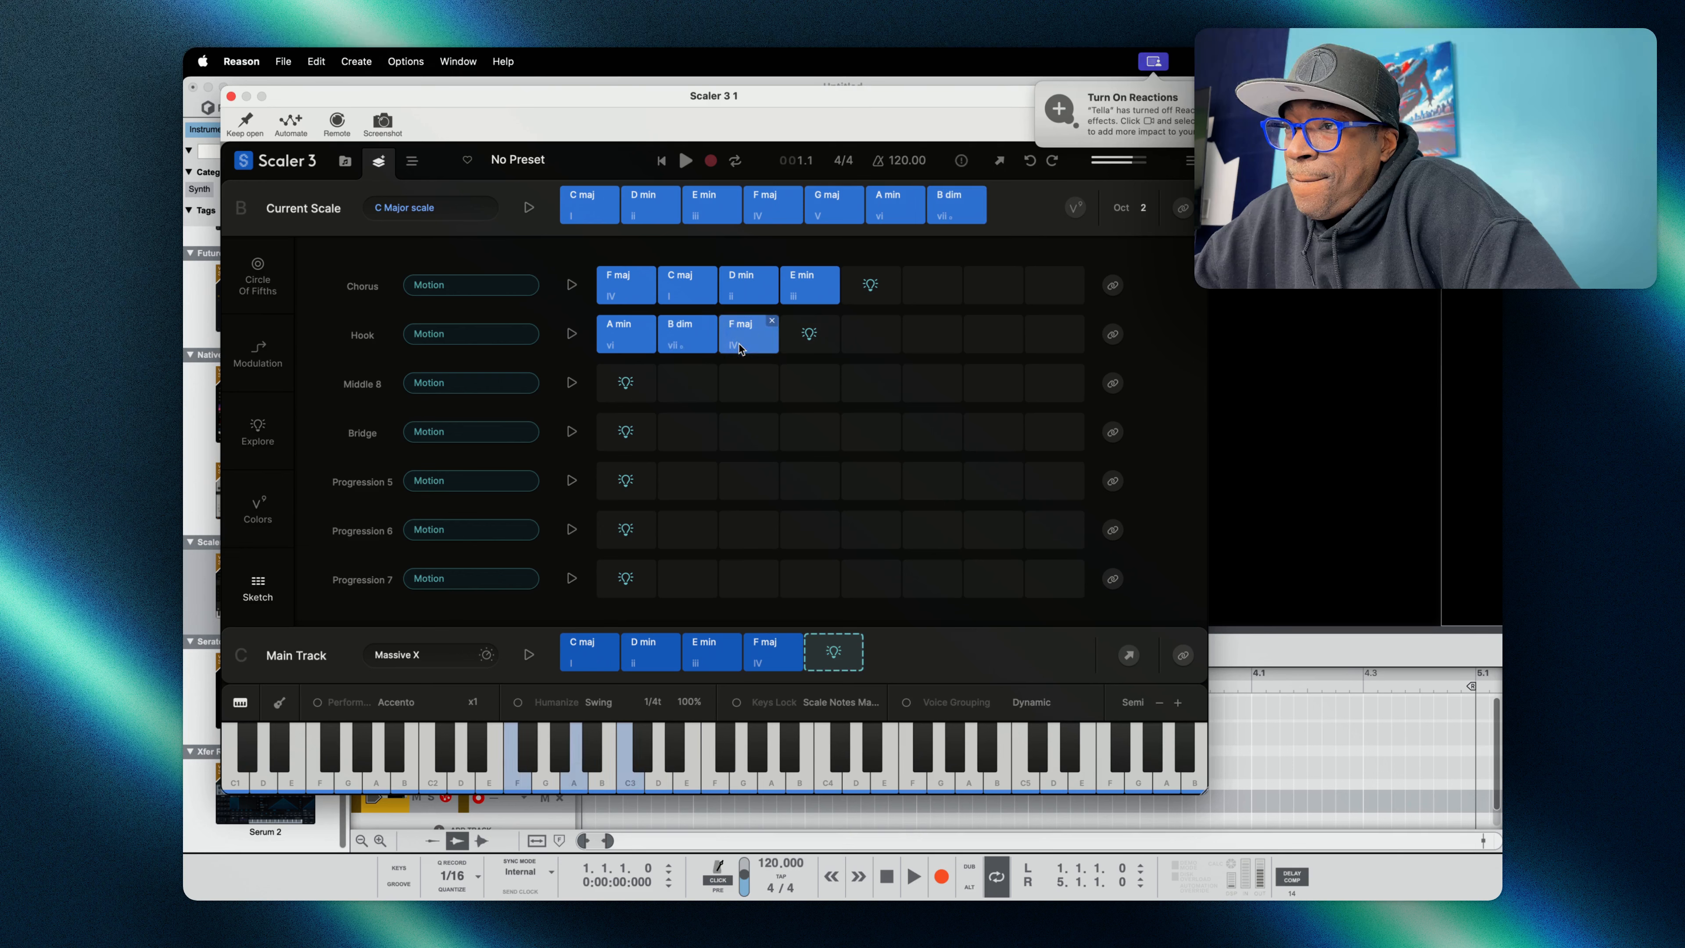
left_click_drag(710, 206, 807, 340)
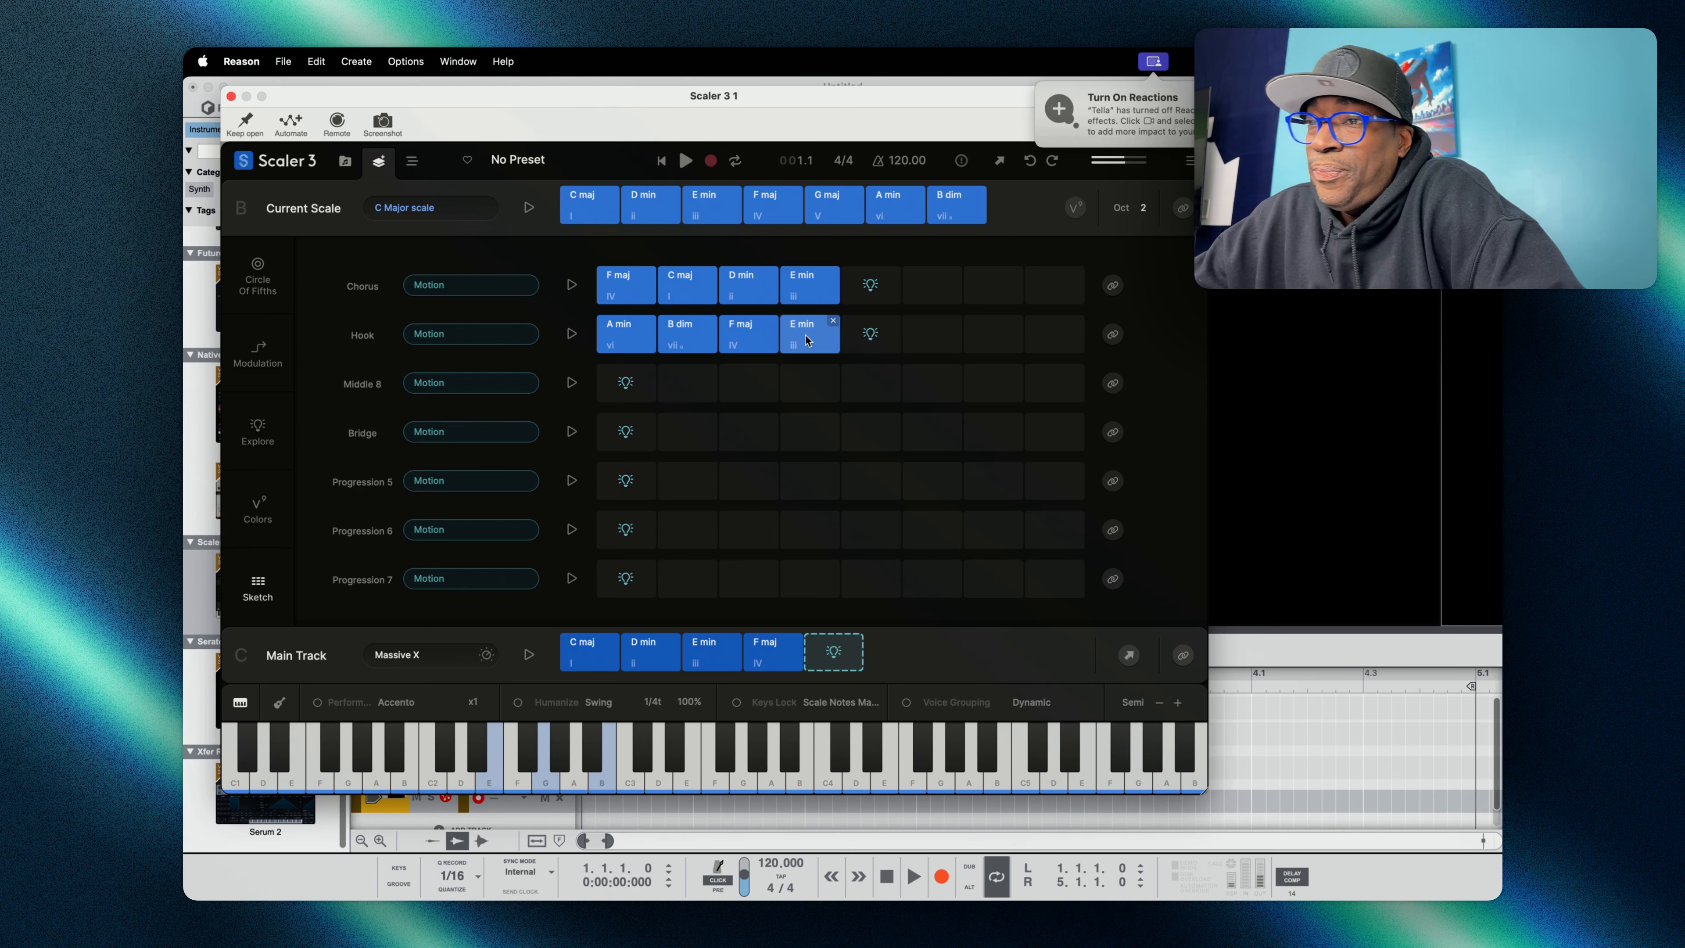
- View the Colors chord variations, switch to the Explore page and delete all four chords from the Main Track
left_click(258, 518)
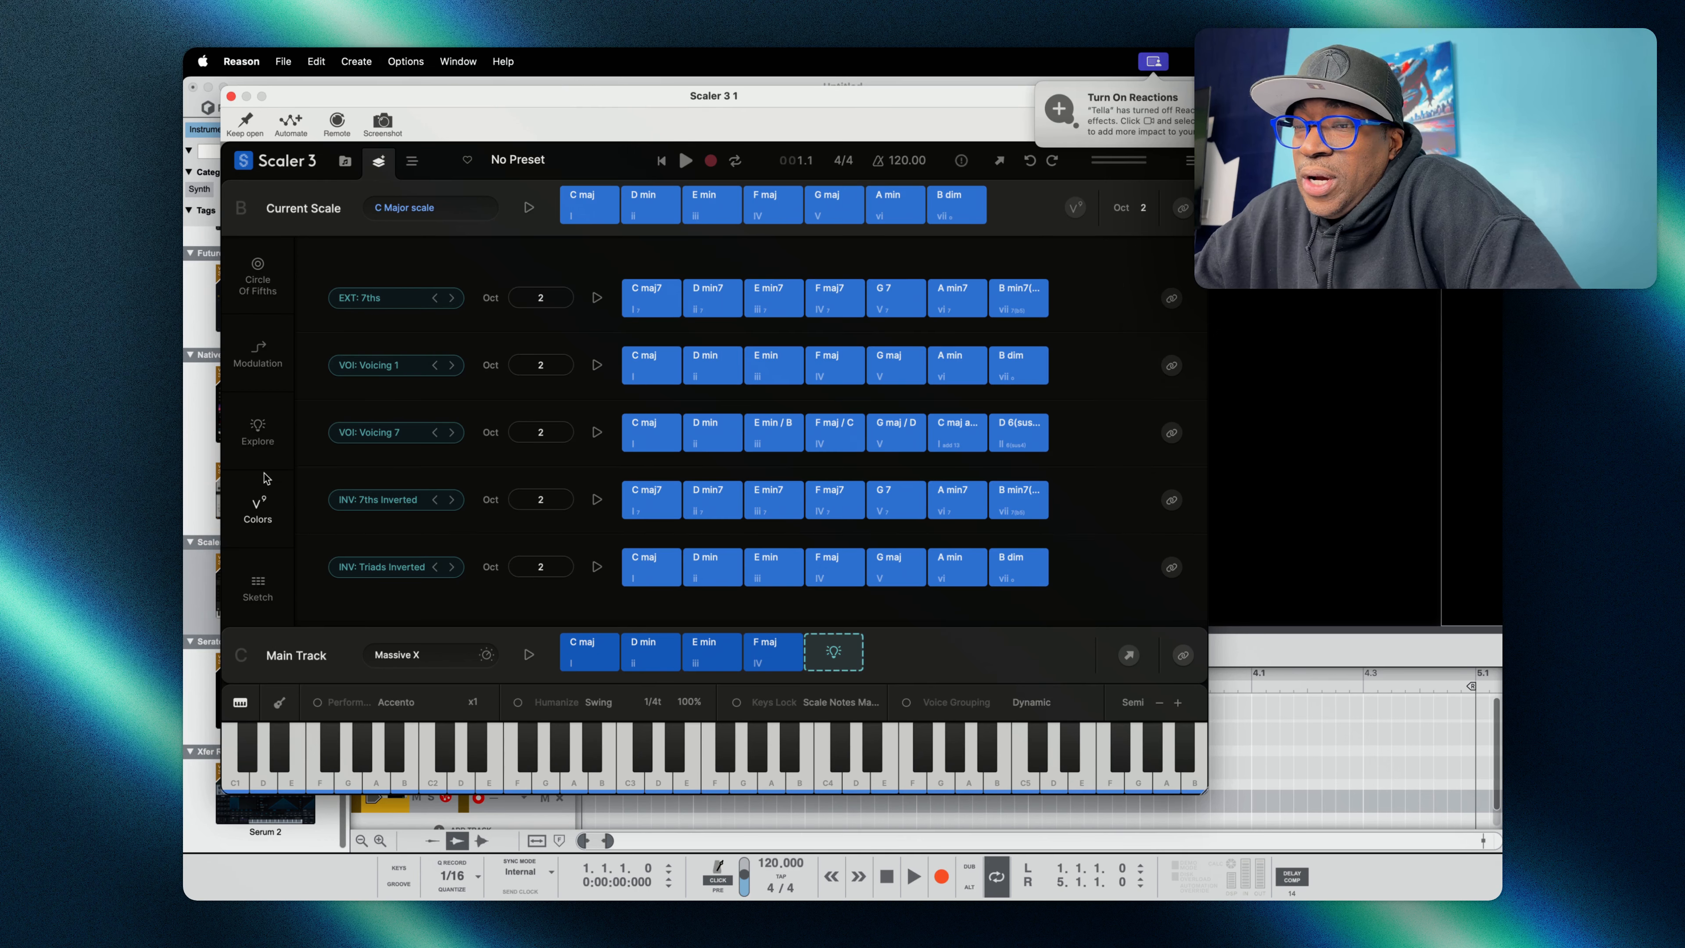
left_click(262, 444)
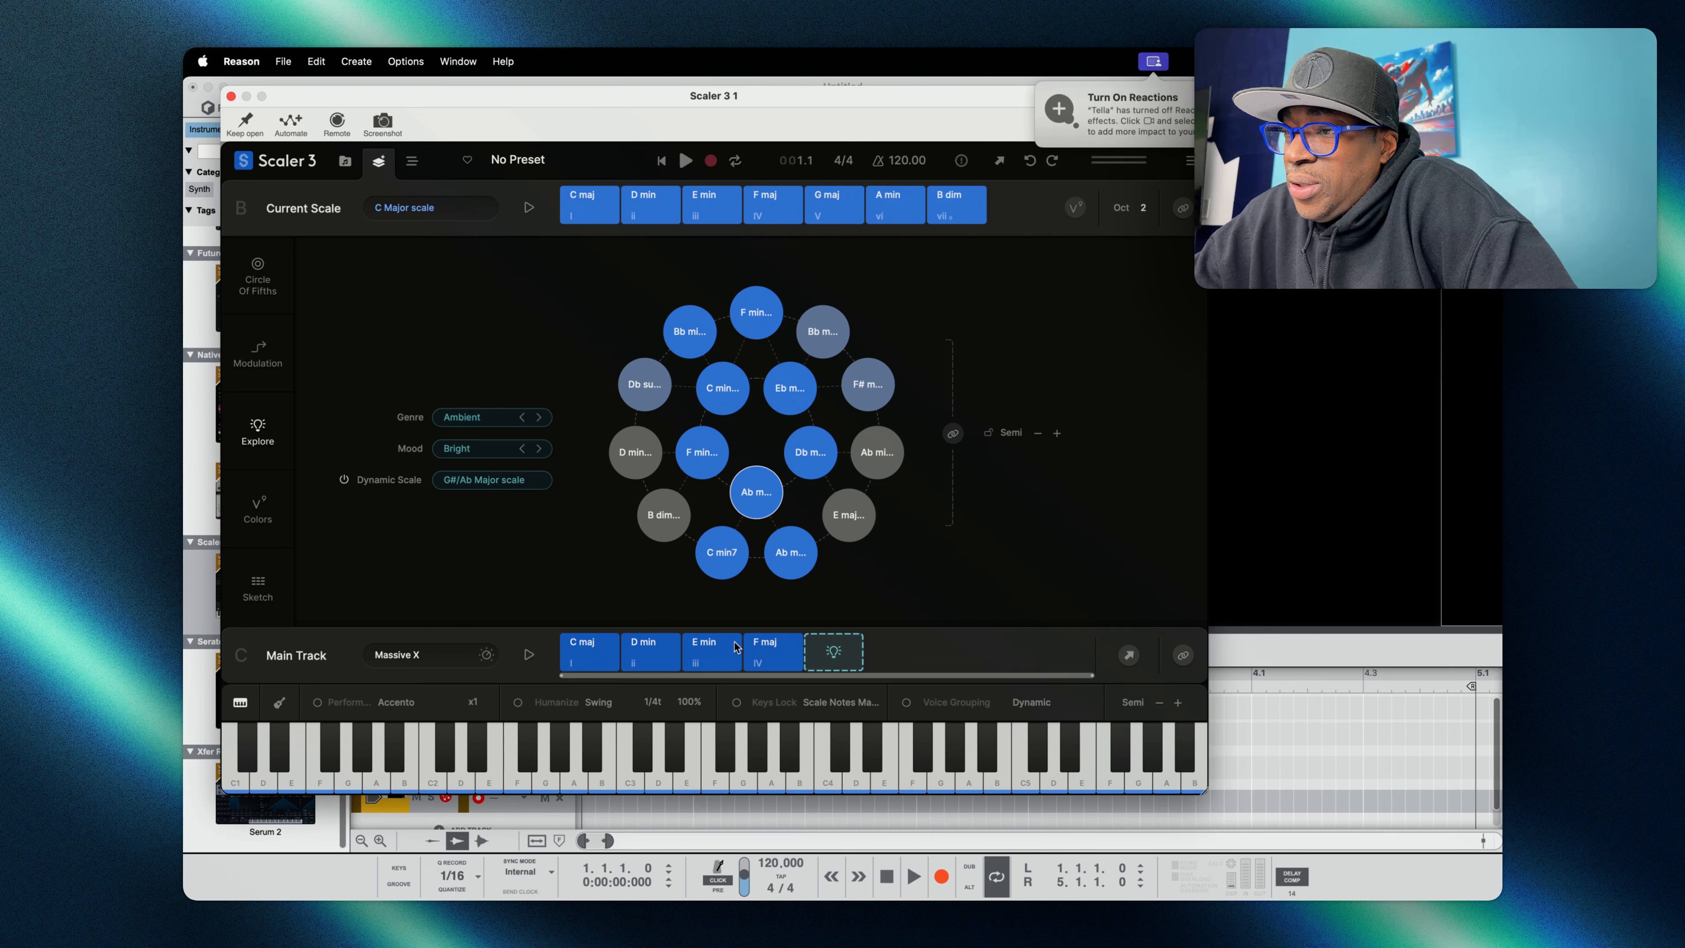
left_click(649, 654)
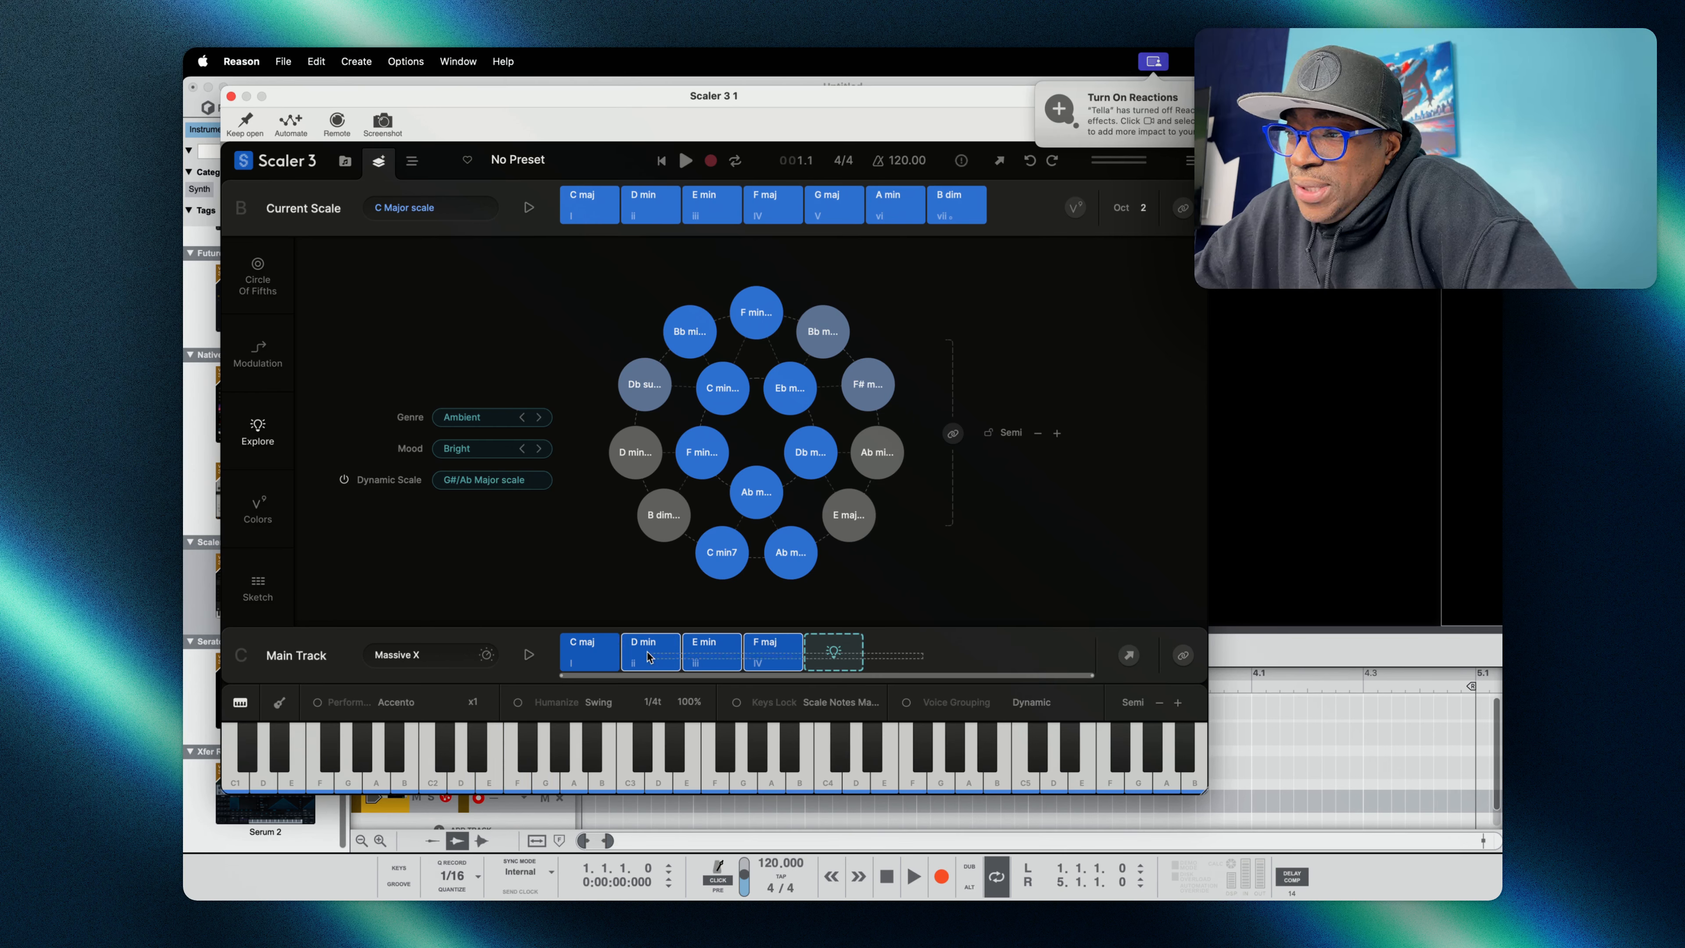
left_click(599, 655)
right_click(599, 656)
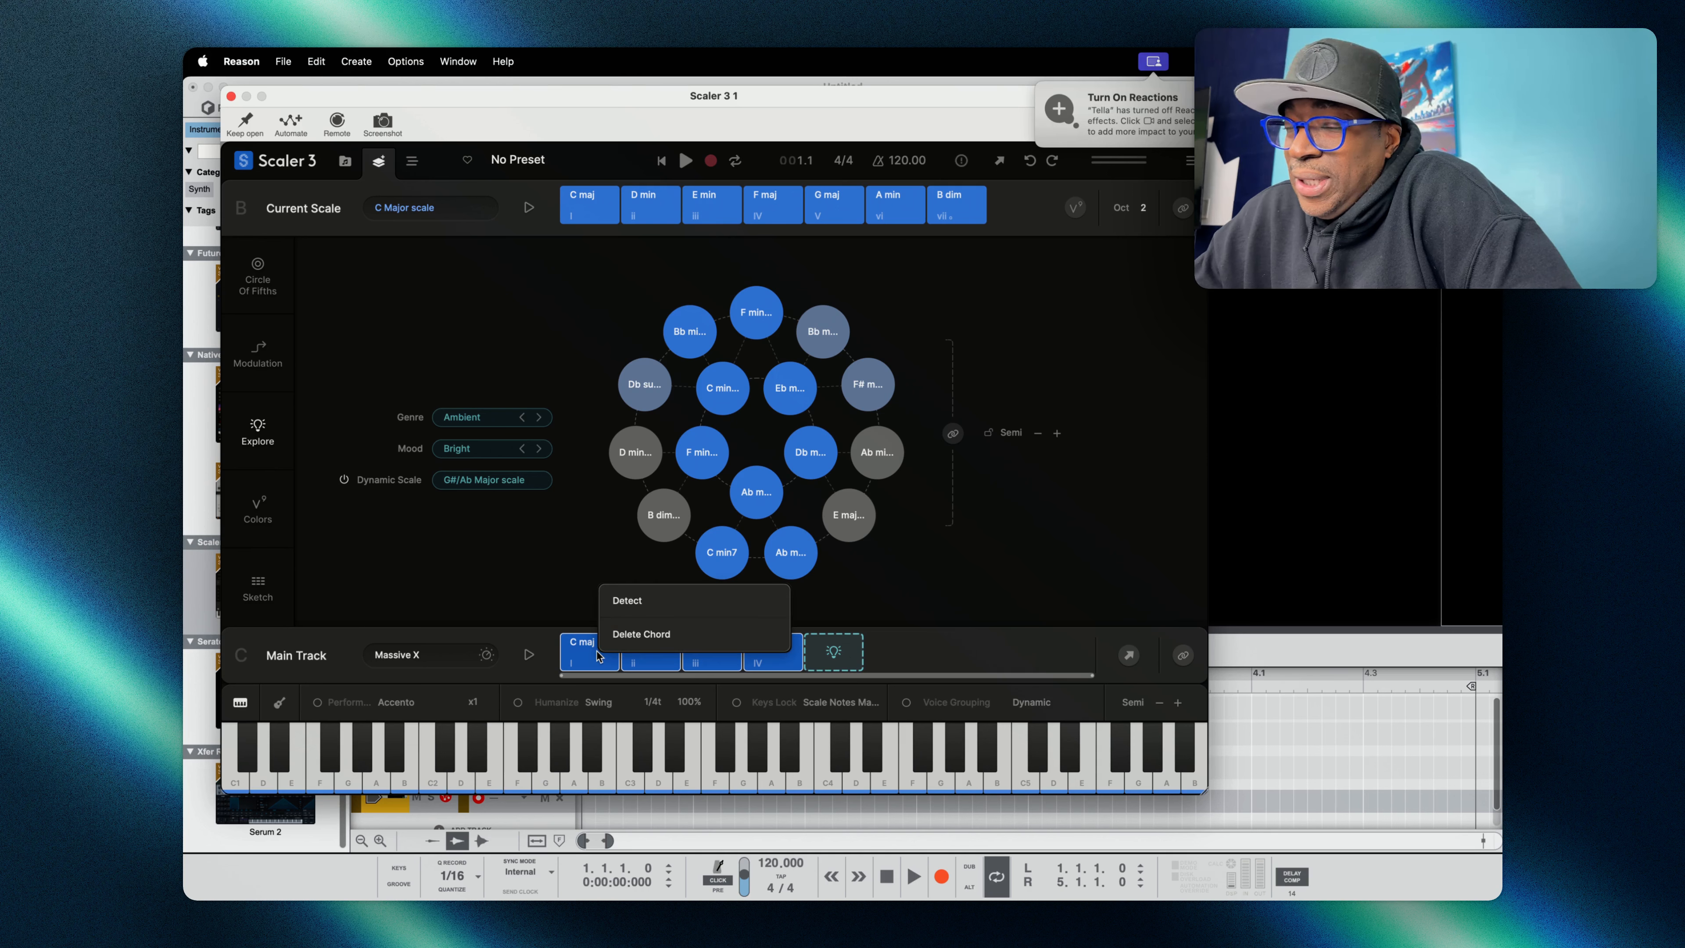
left_click(670, 635)
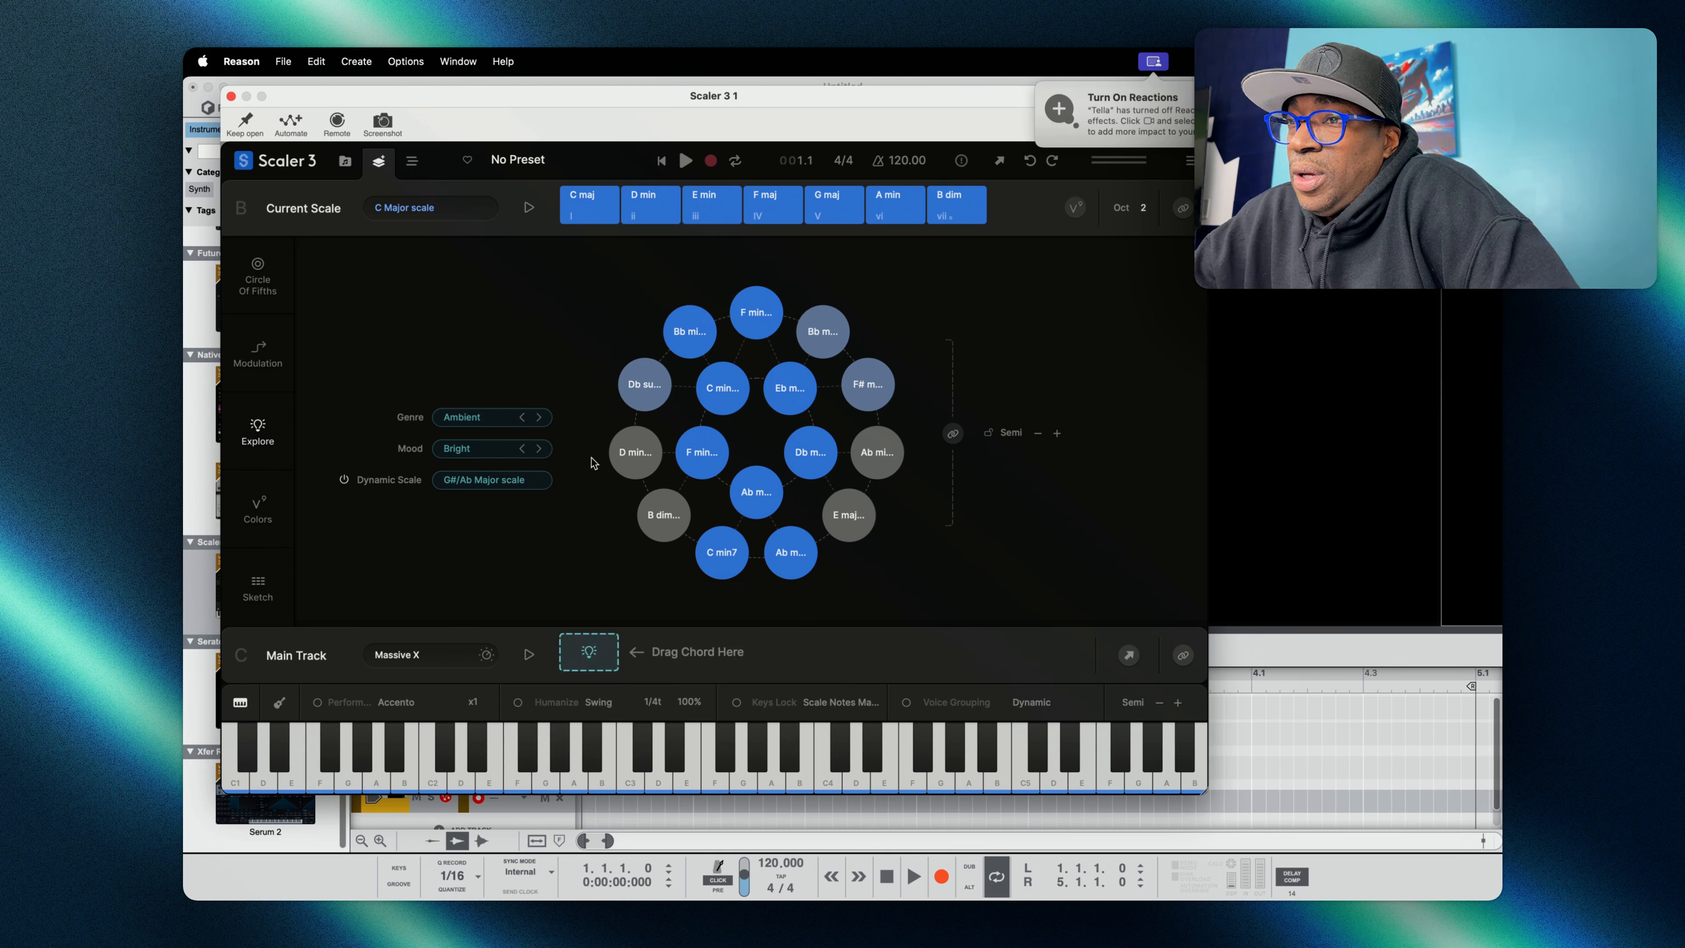
- Audition the C min7 chord and try to load the Fairy synth pad preset in the Main Track's Massive X
left_click(721, 552)
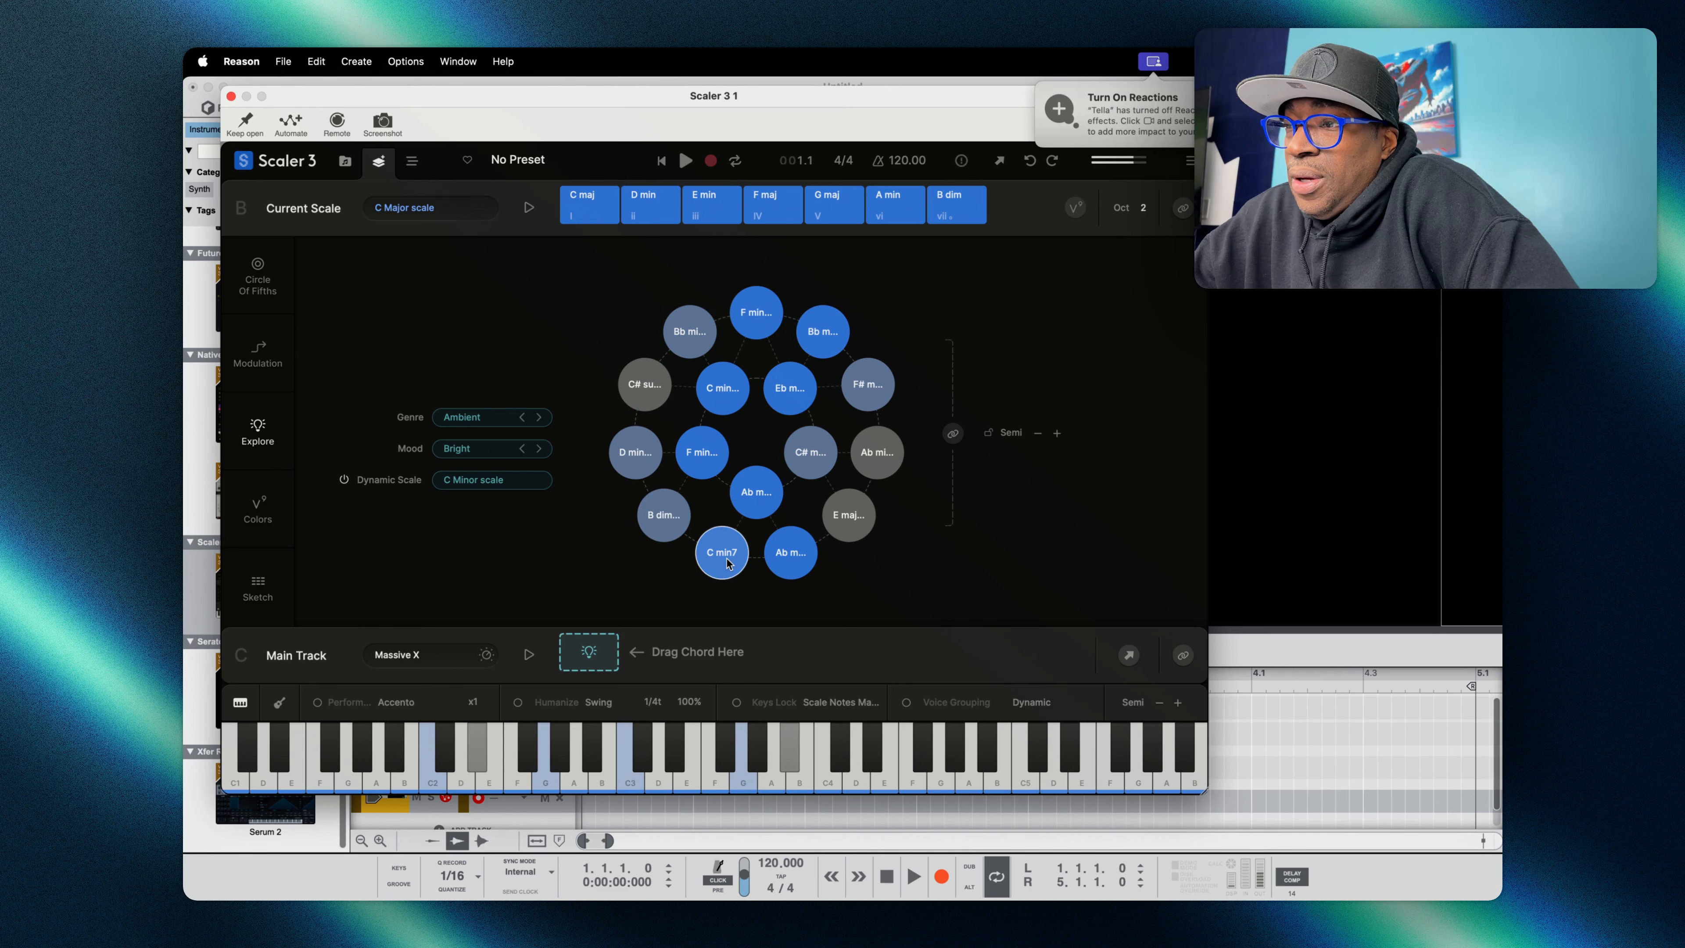
left_click(458, 656)
left_click(375, 624)
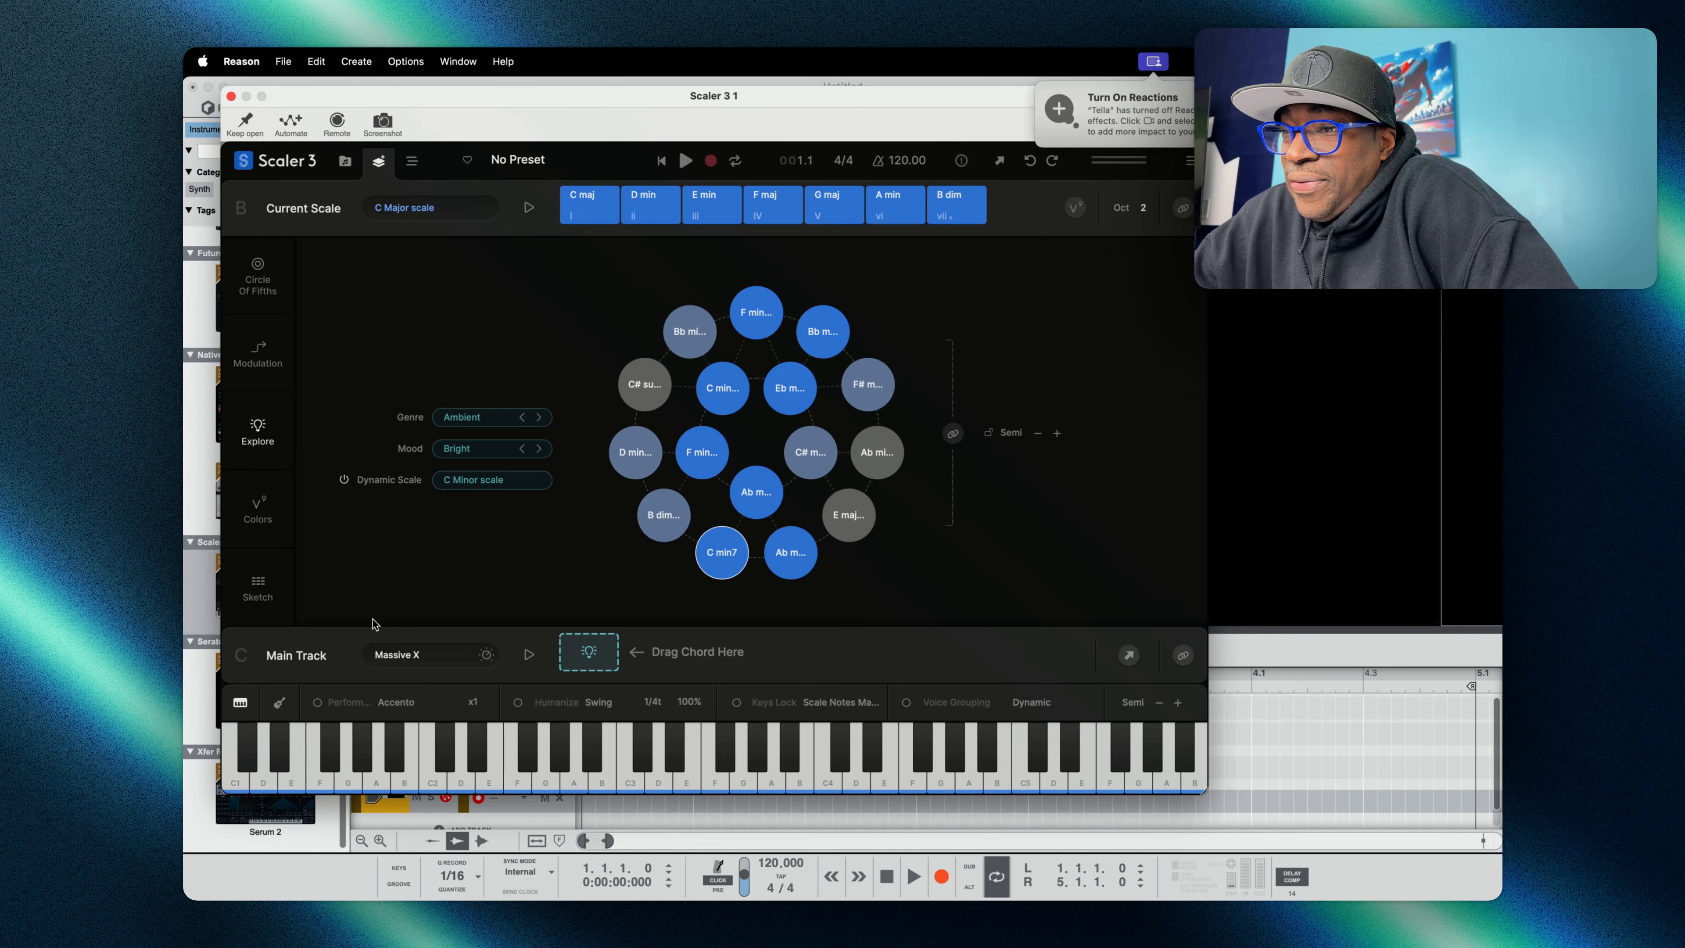
left_click(485, 664)
left_click(751, 211)
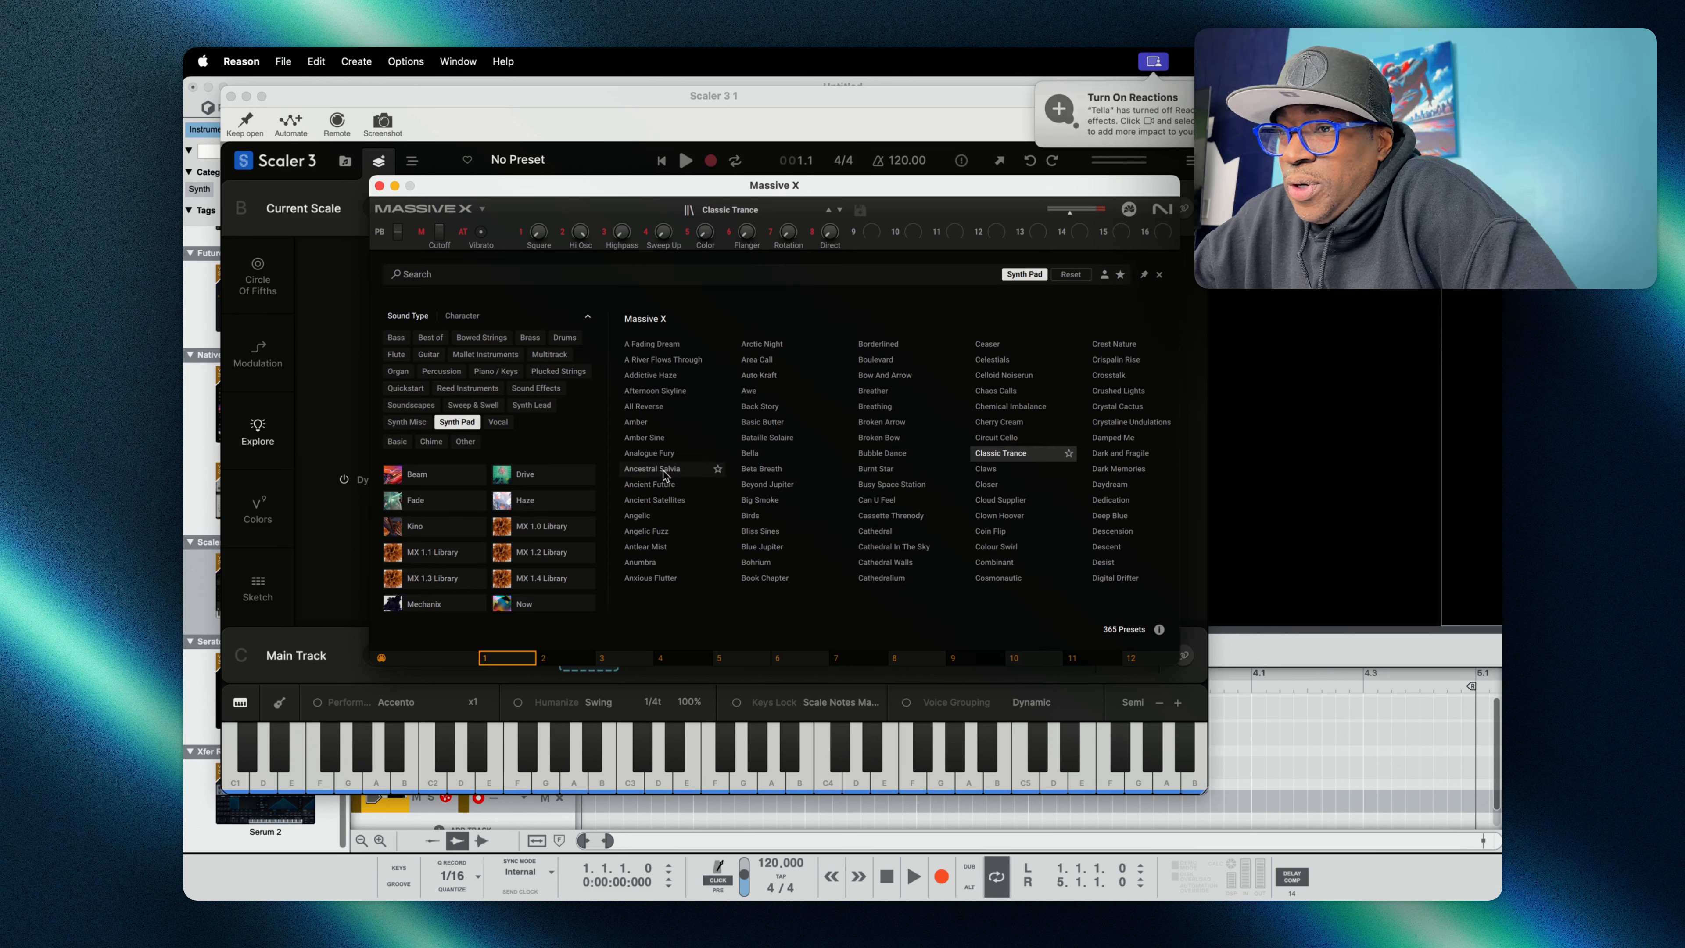
scroll(843, 515, "right", 2)
scroll(842, 515, "right", 4)
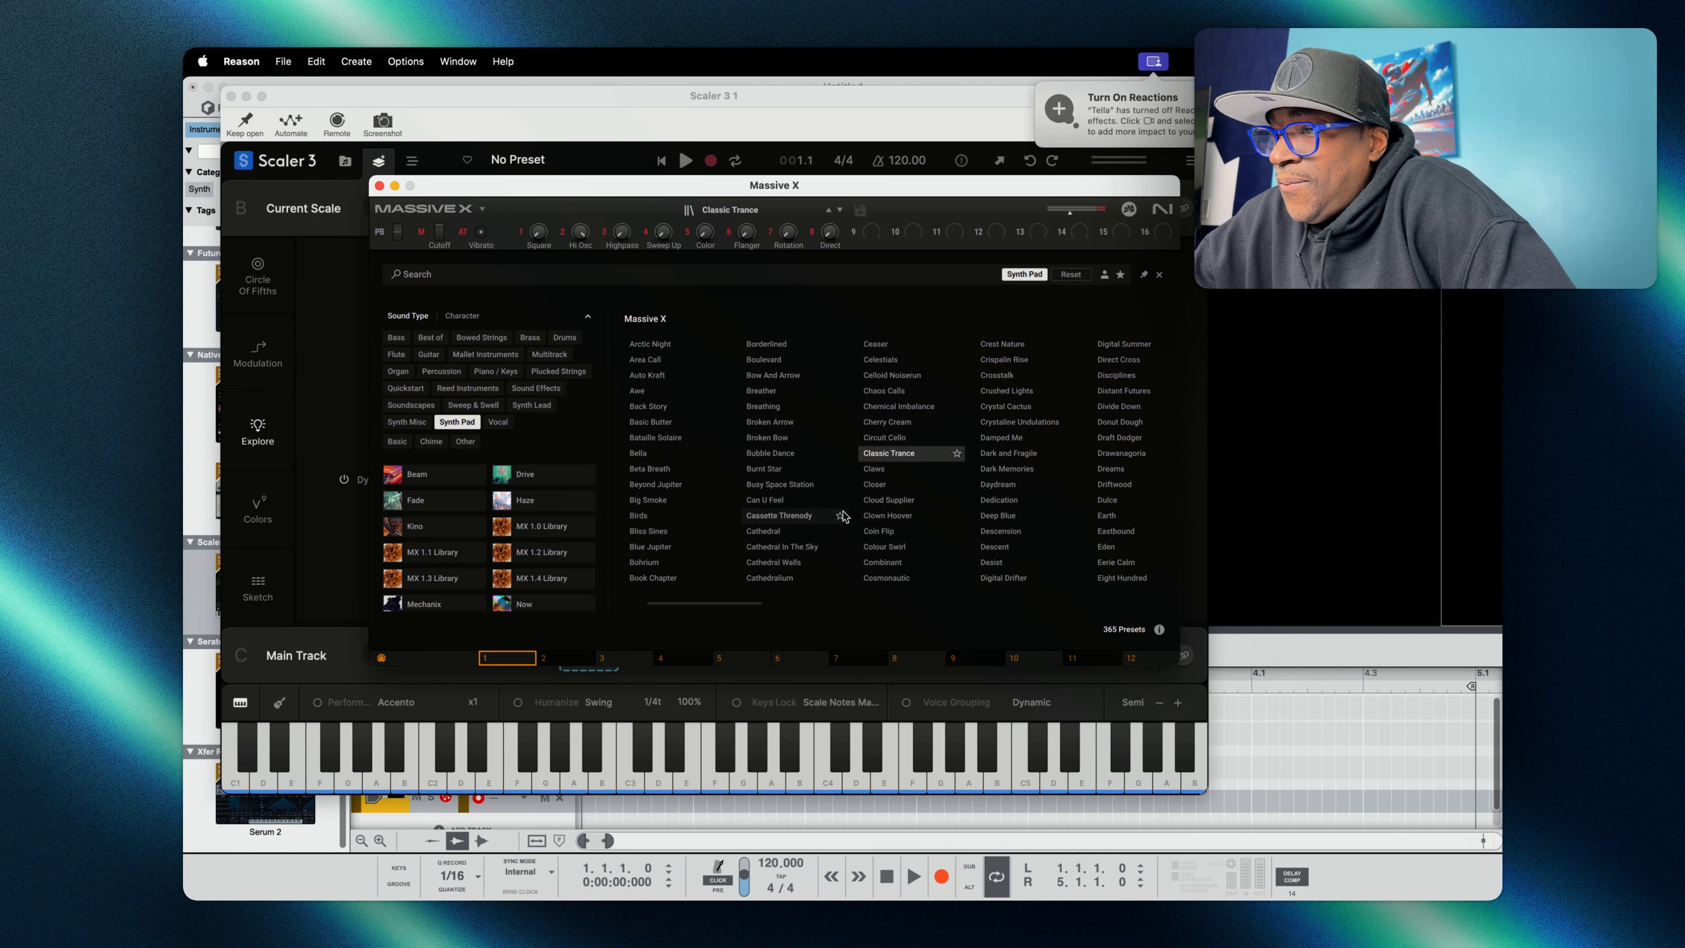
scroll(843, 515, "right", 8)
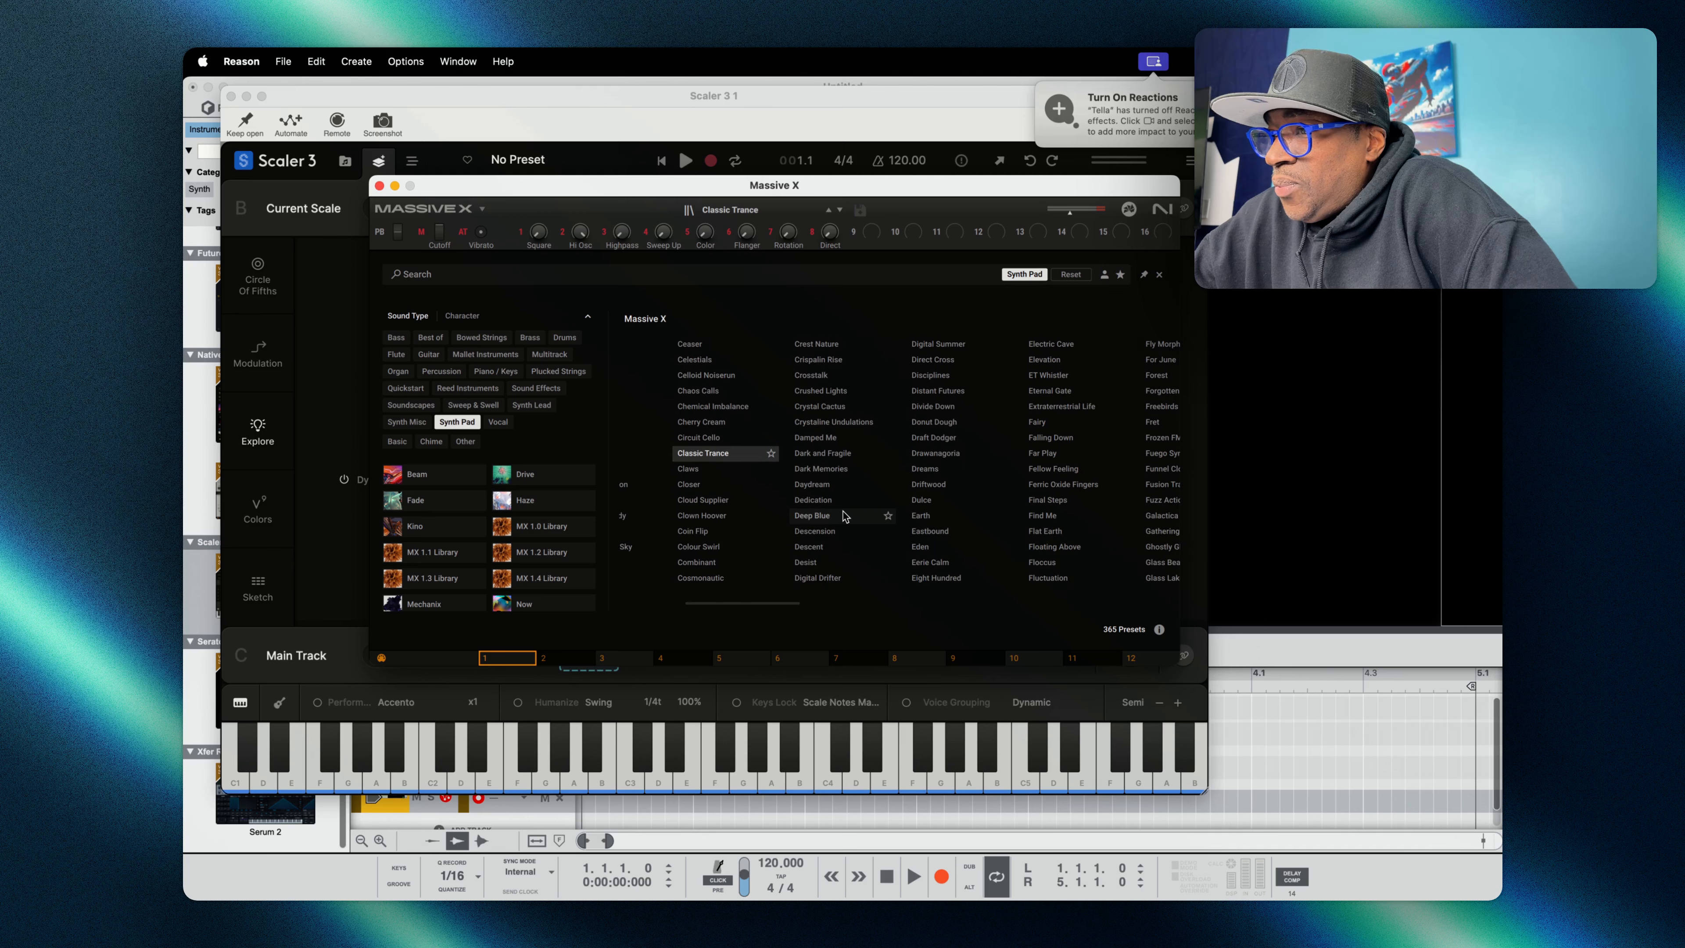
left_click(1047, 423)
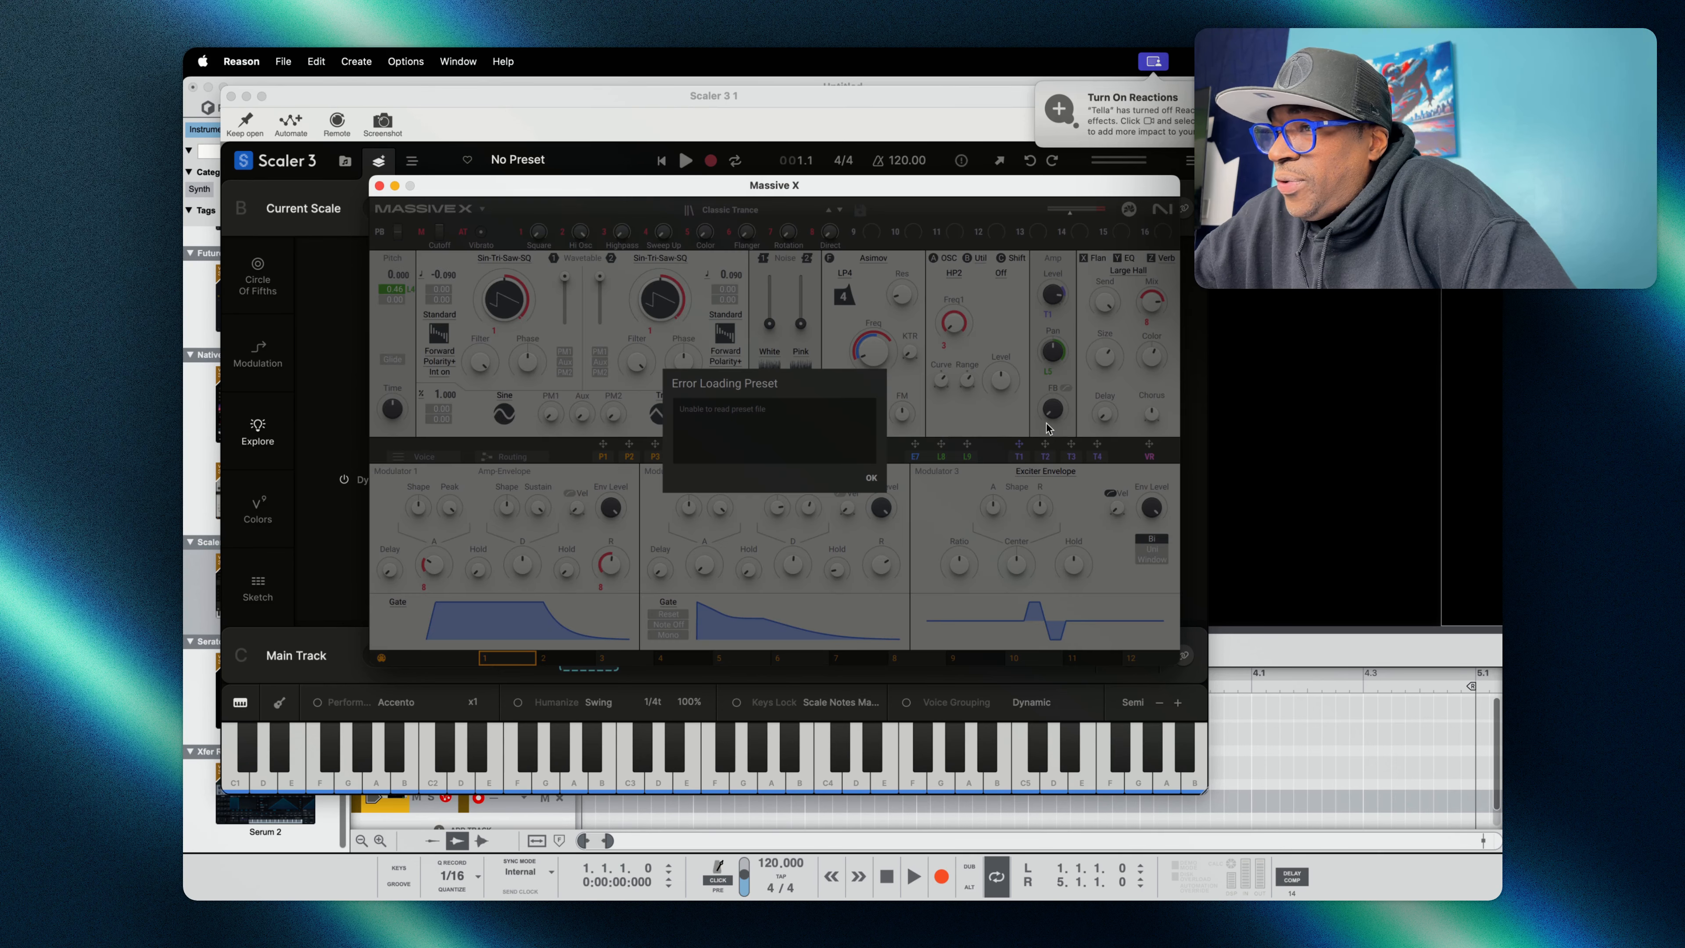
left_click(866, 475)
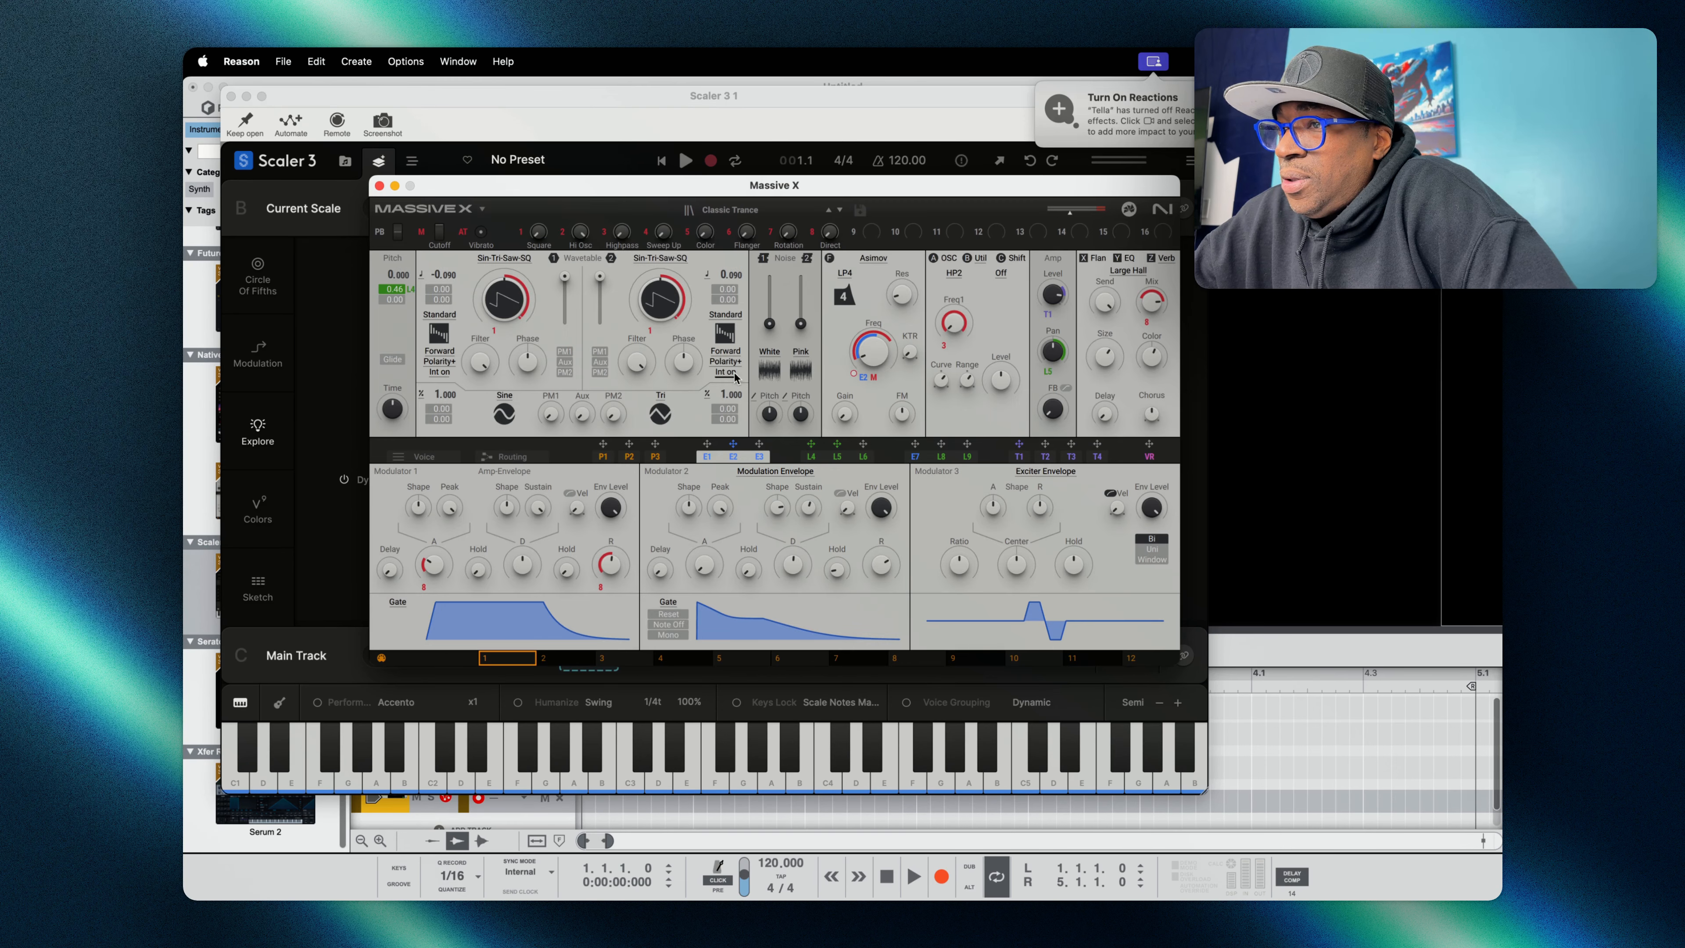
- Load the Boulevard synth pad preset in Massive X and close its editor window
left_click(732, 211)
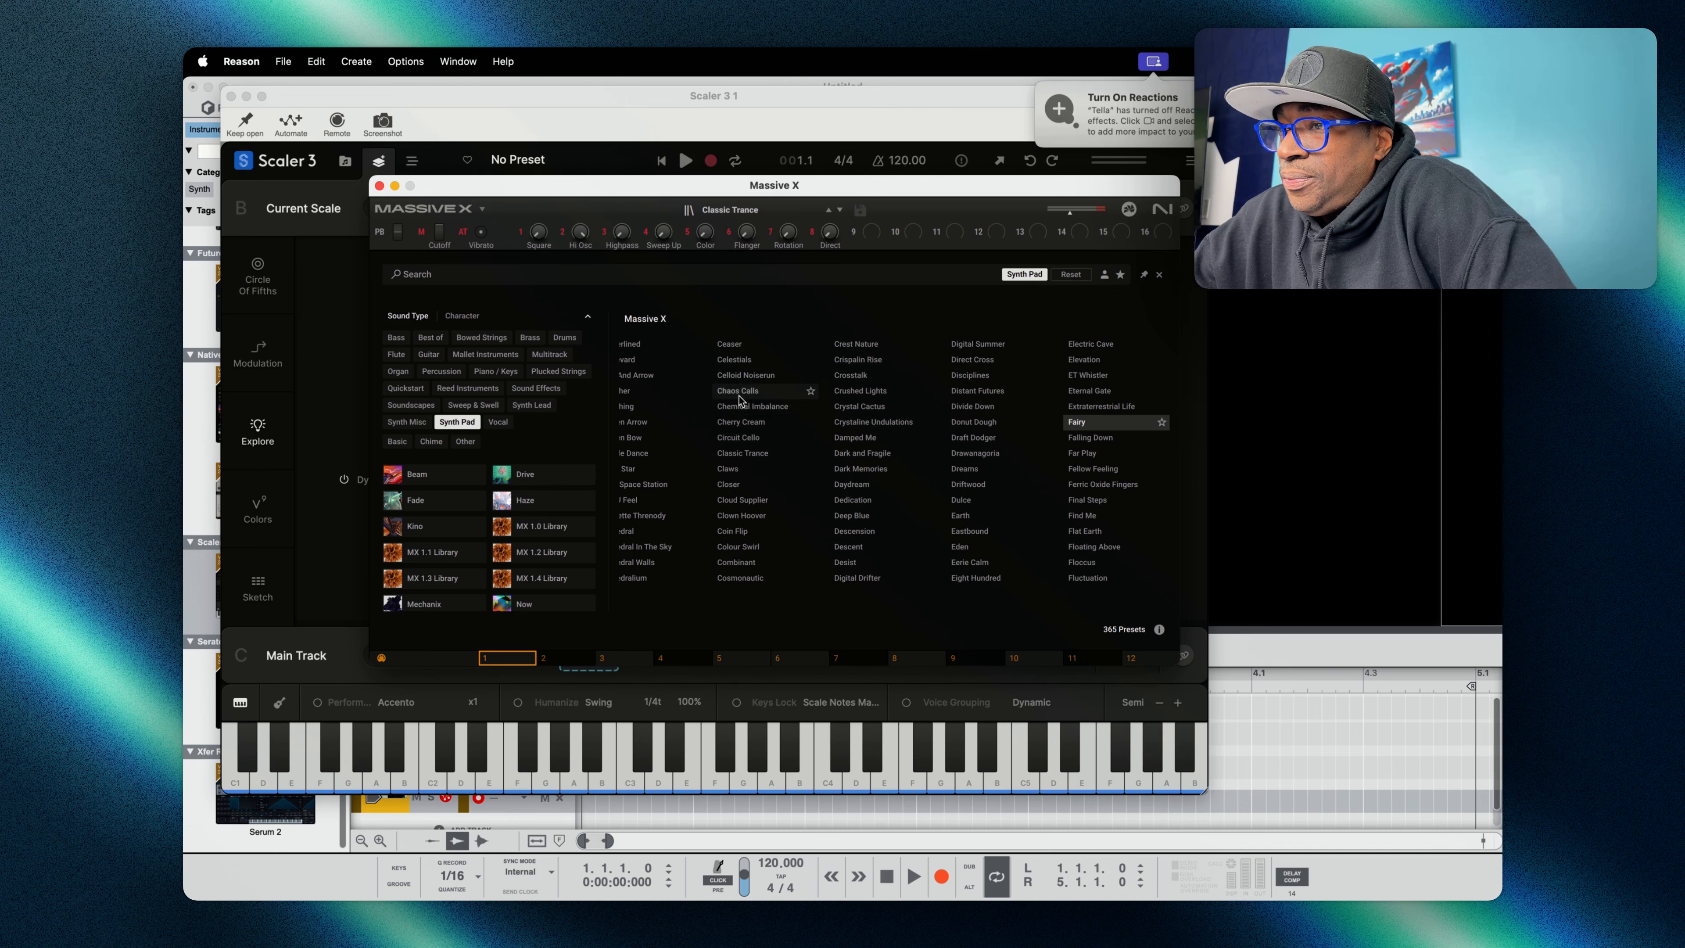
scroll(746, 405, "left", 2)
double_click(668, 365)
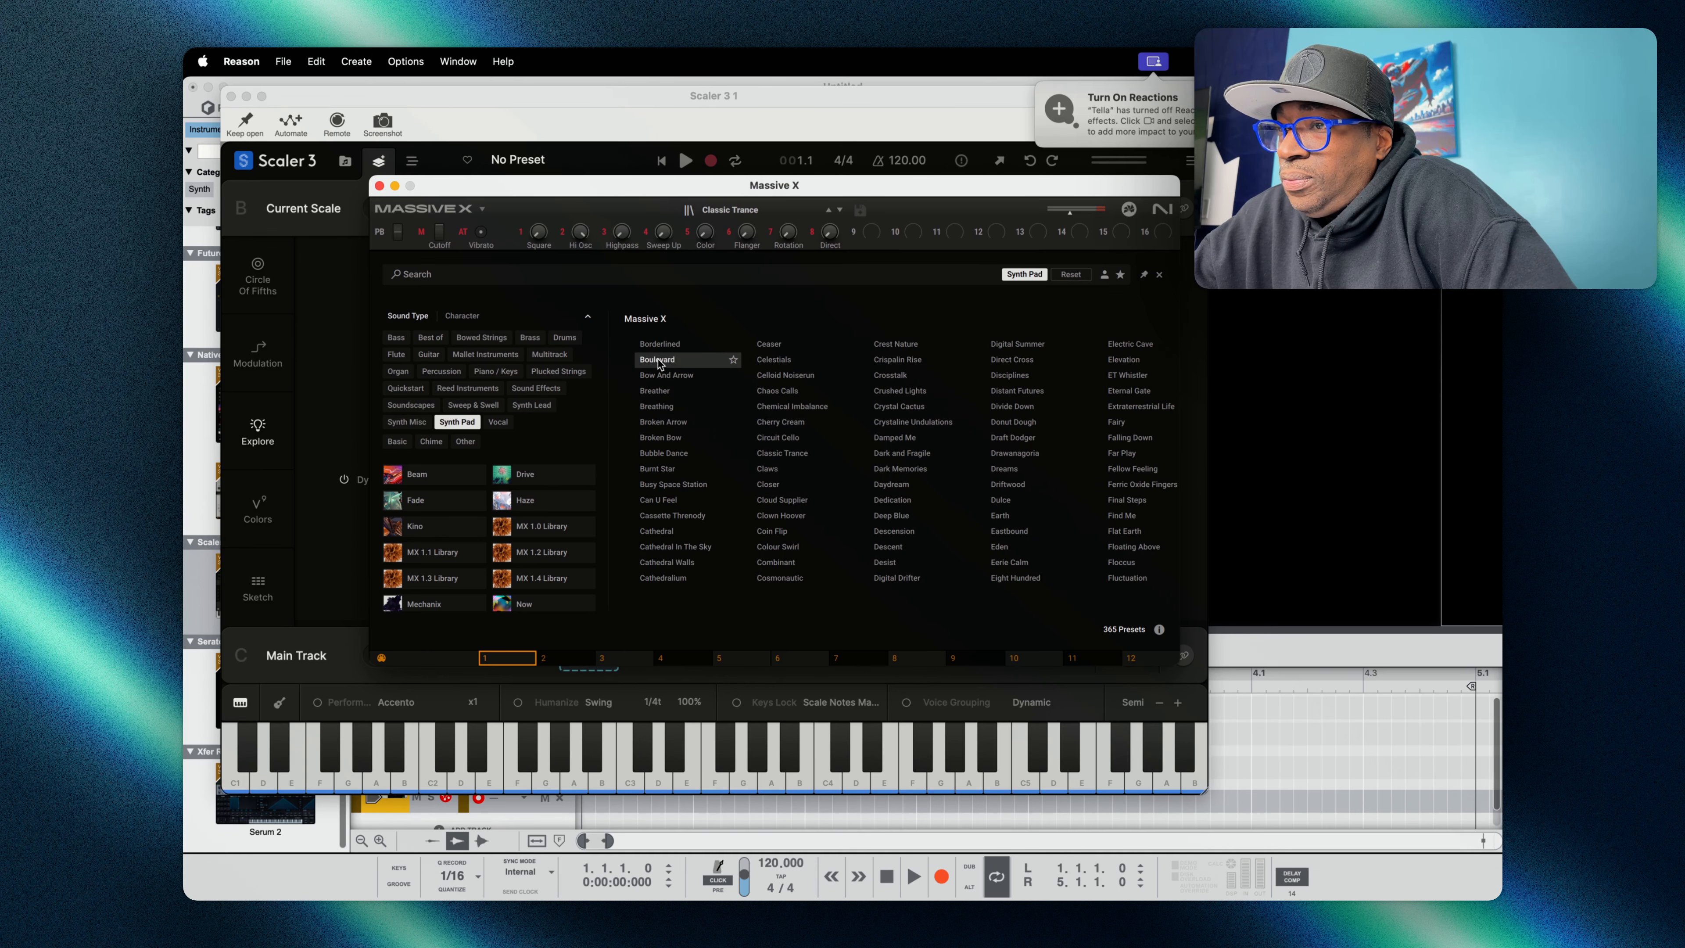
left_click(378, 186)
- Audition the Explore chords C min7, F min add 11 and Ab maj / C with the Boulevard sound
left_click(720, 551)
left_click(720, 551)
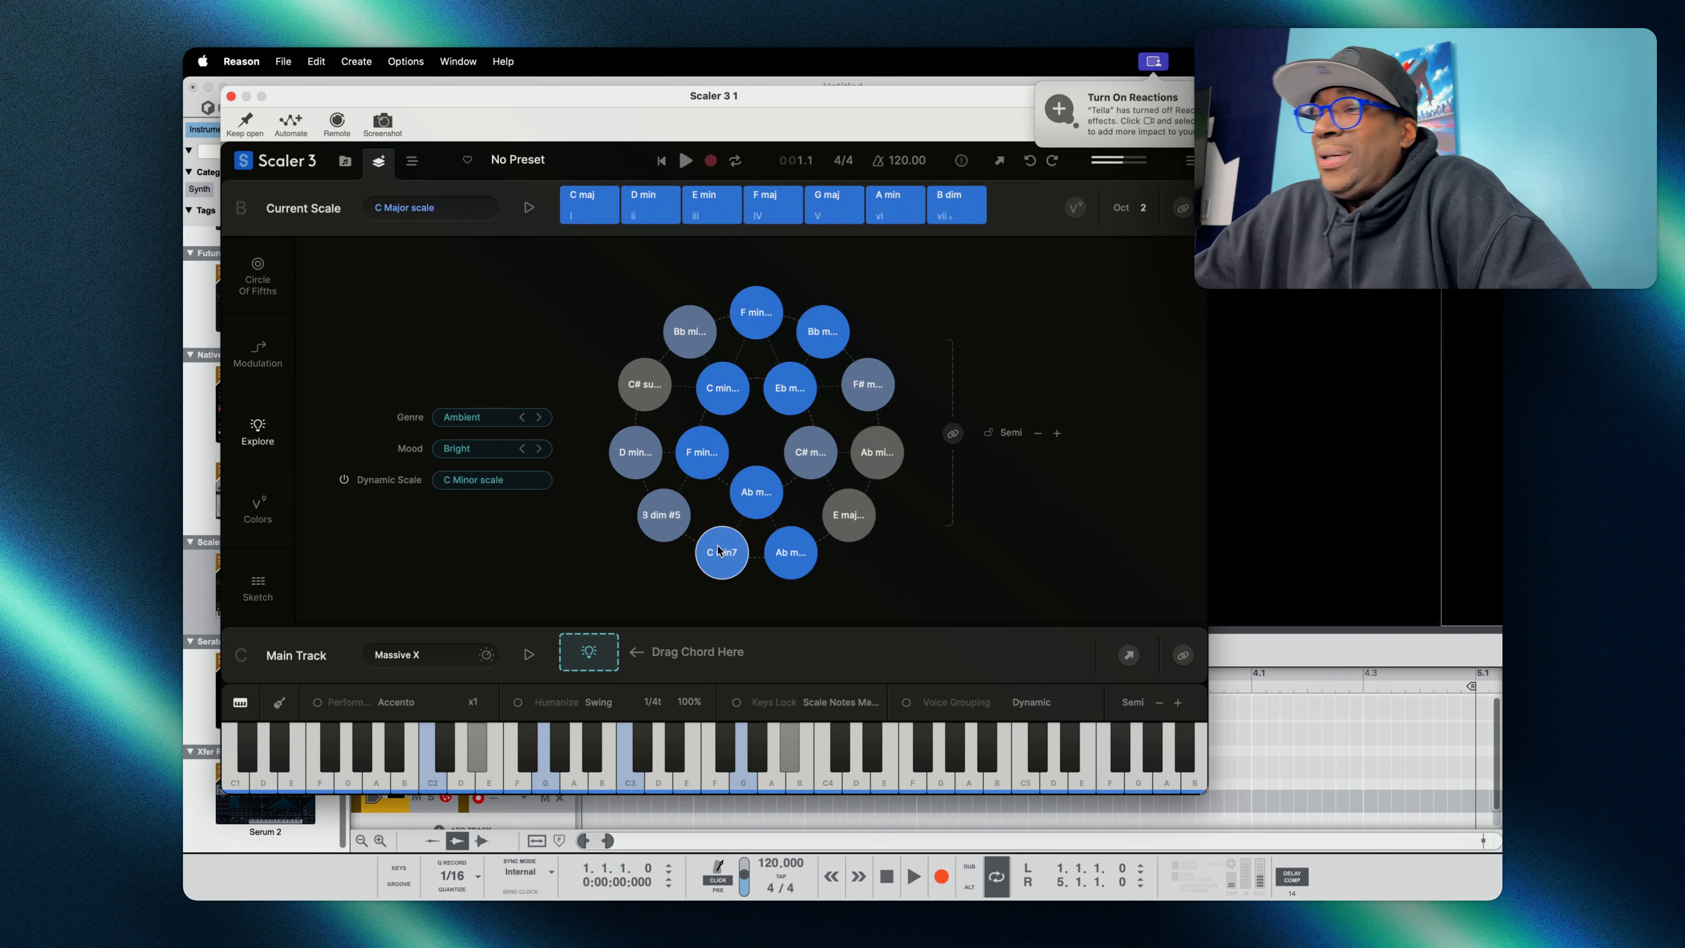
left_click(711, 473)
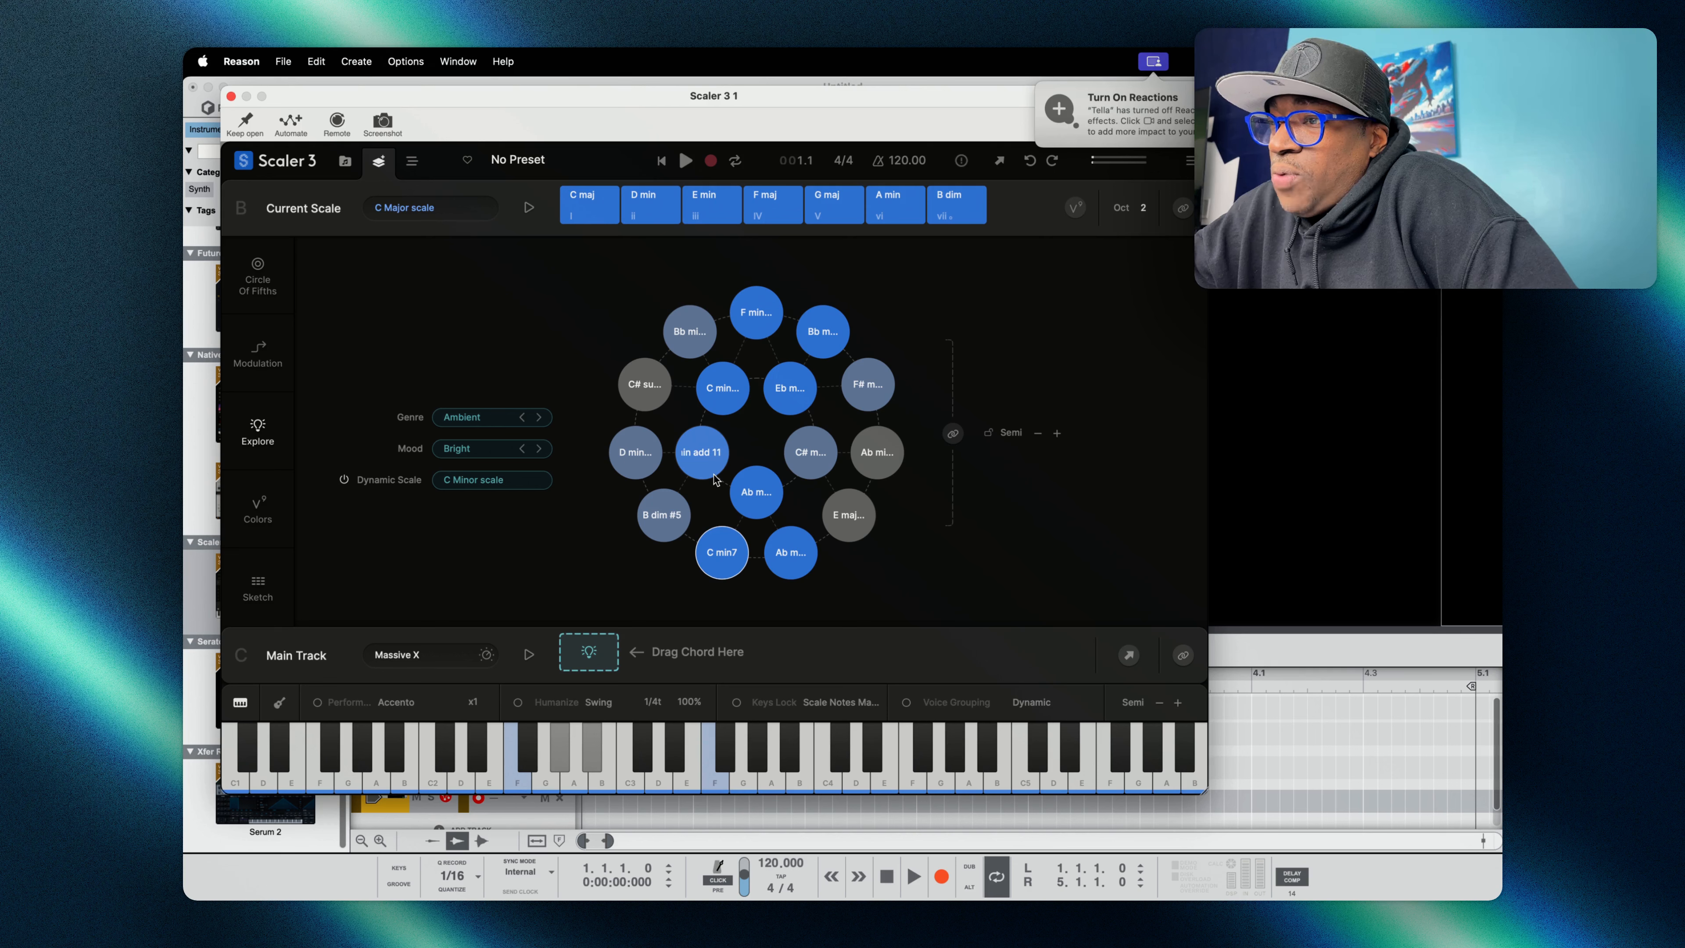
left_click(723, 575)
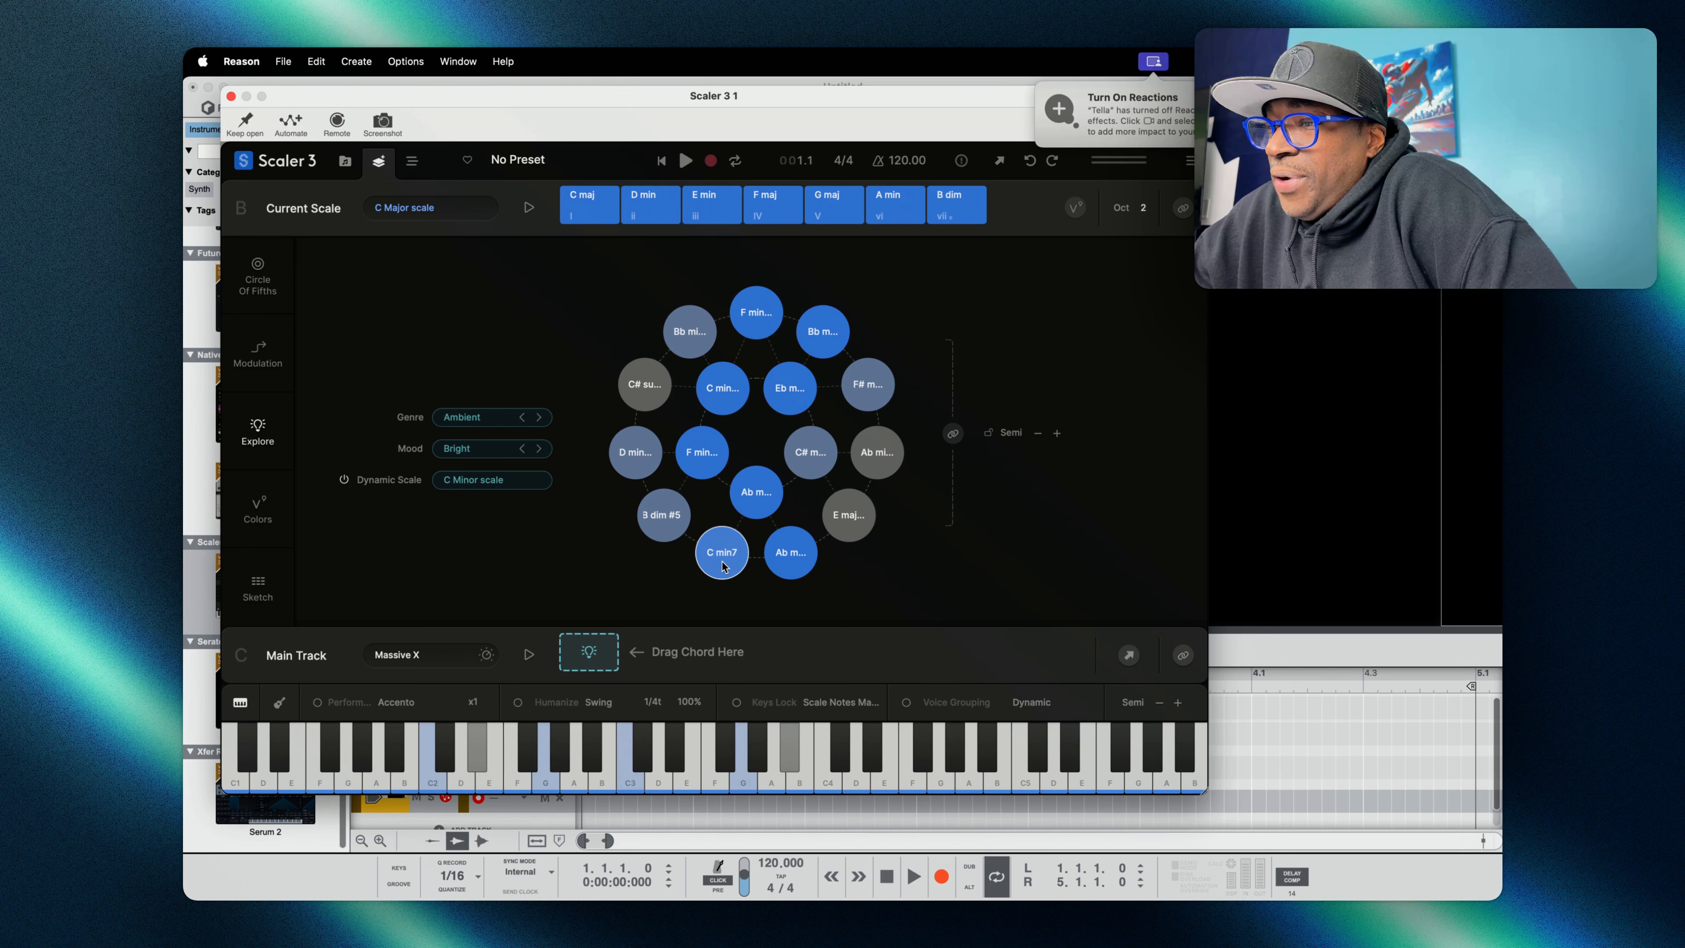
left_click(725, 566)
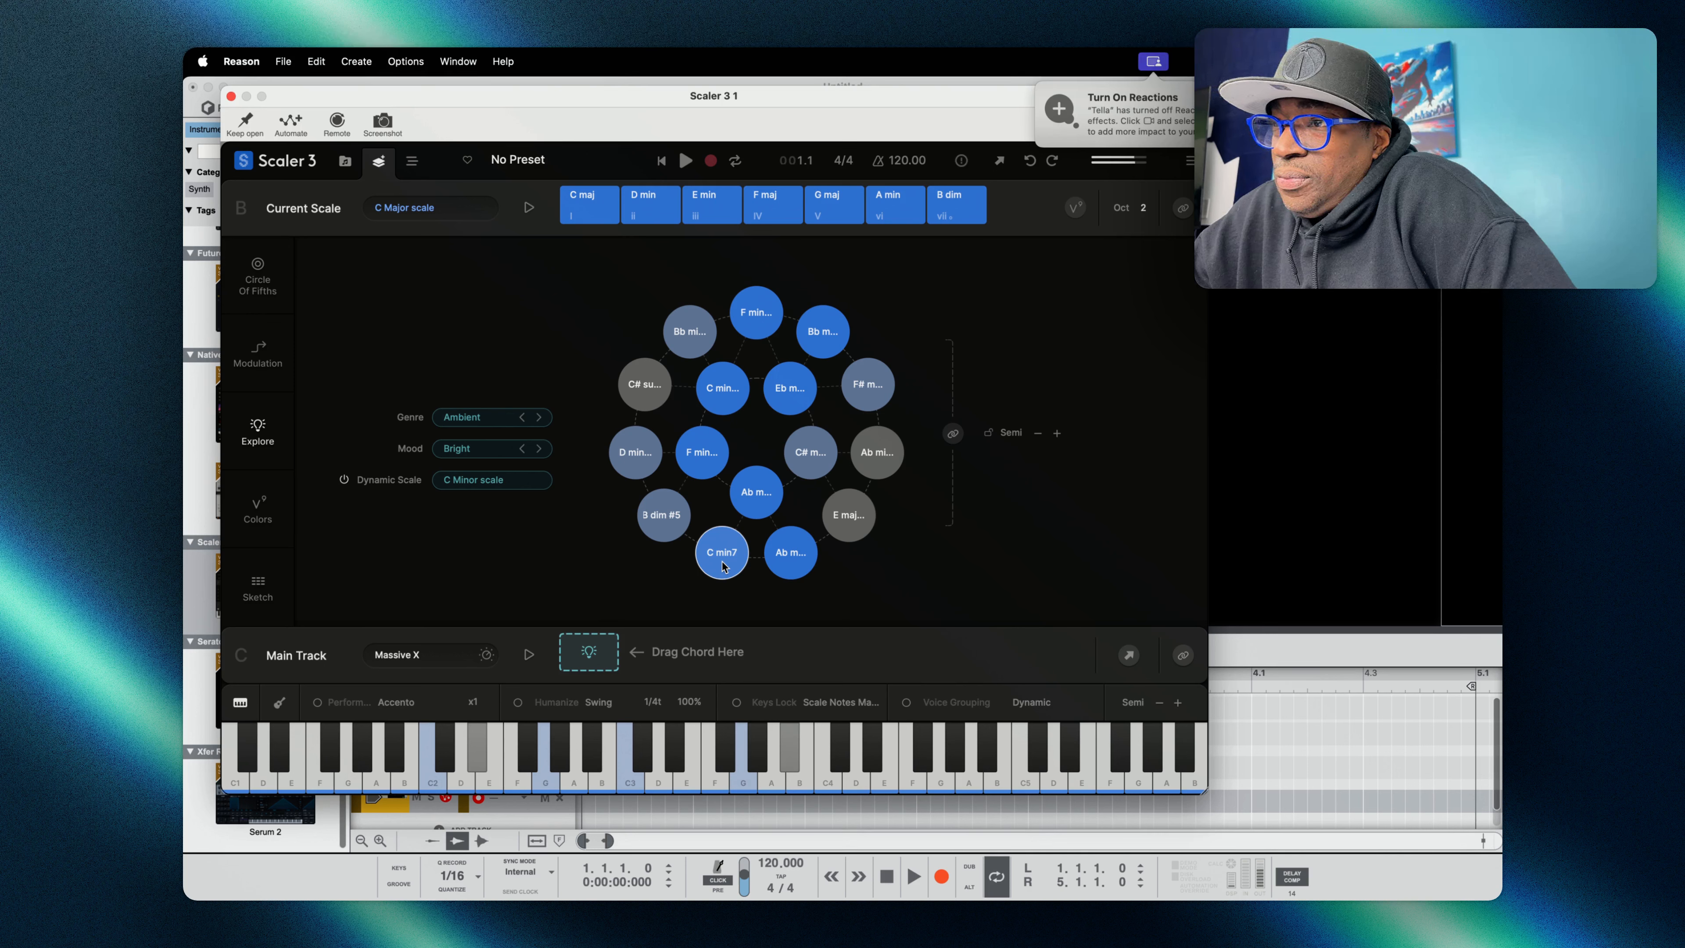
left_click(753, 491)
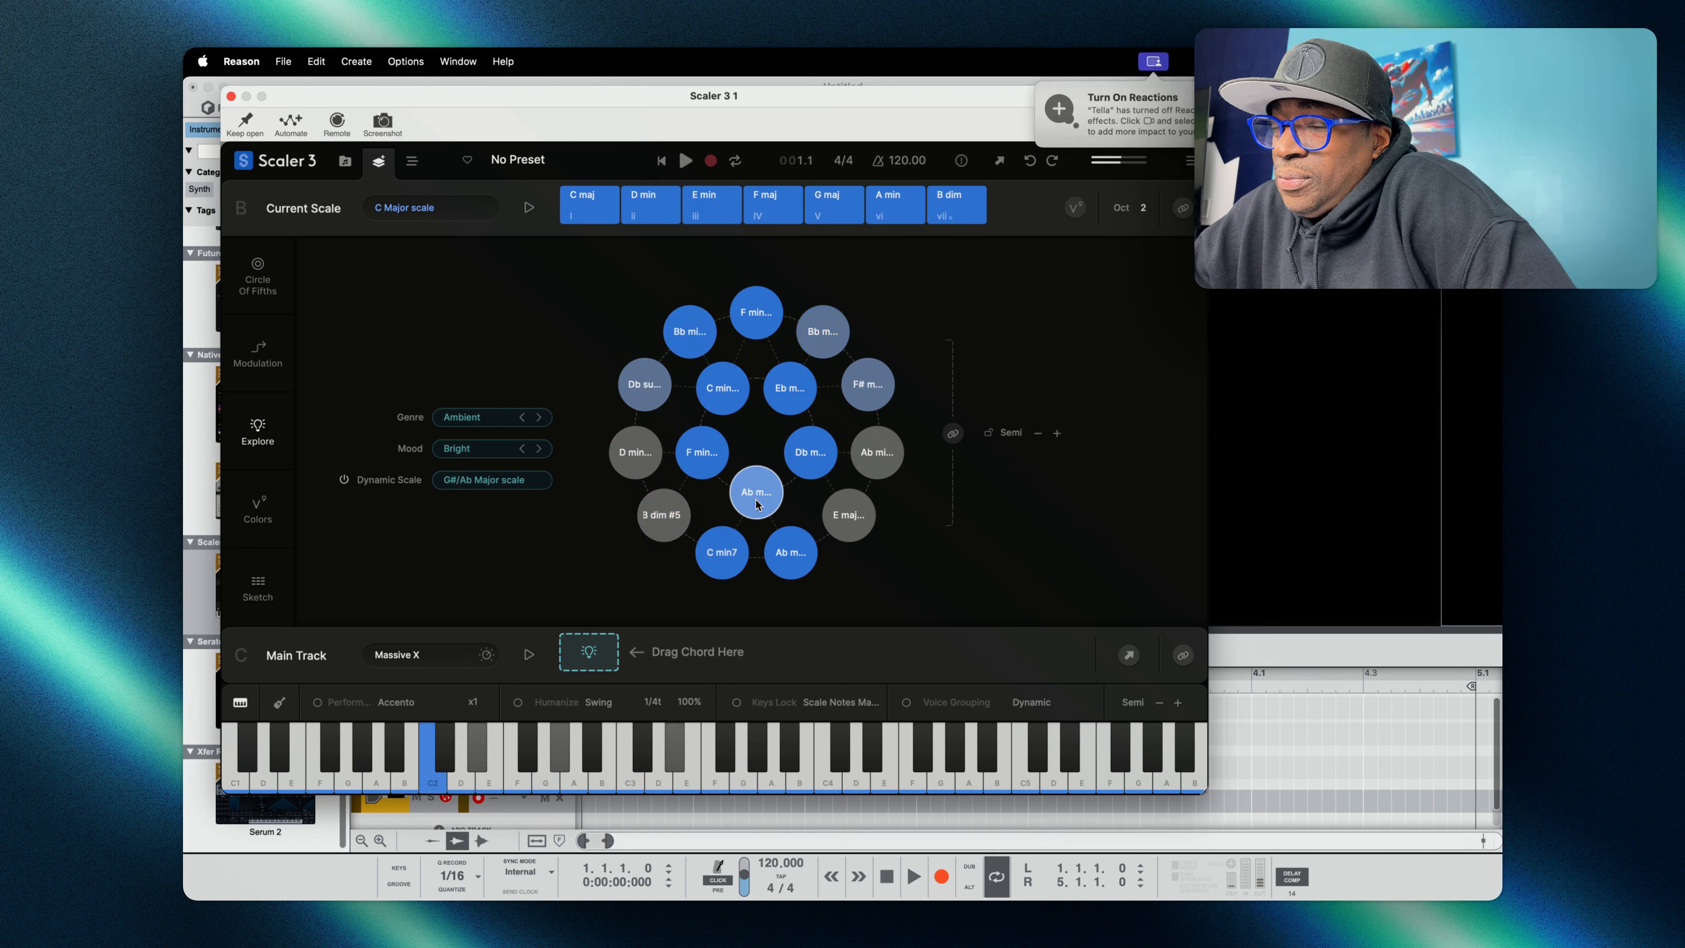
left_click(717, 463)
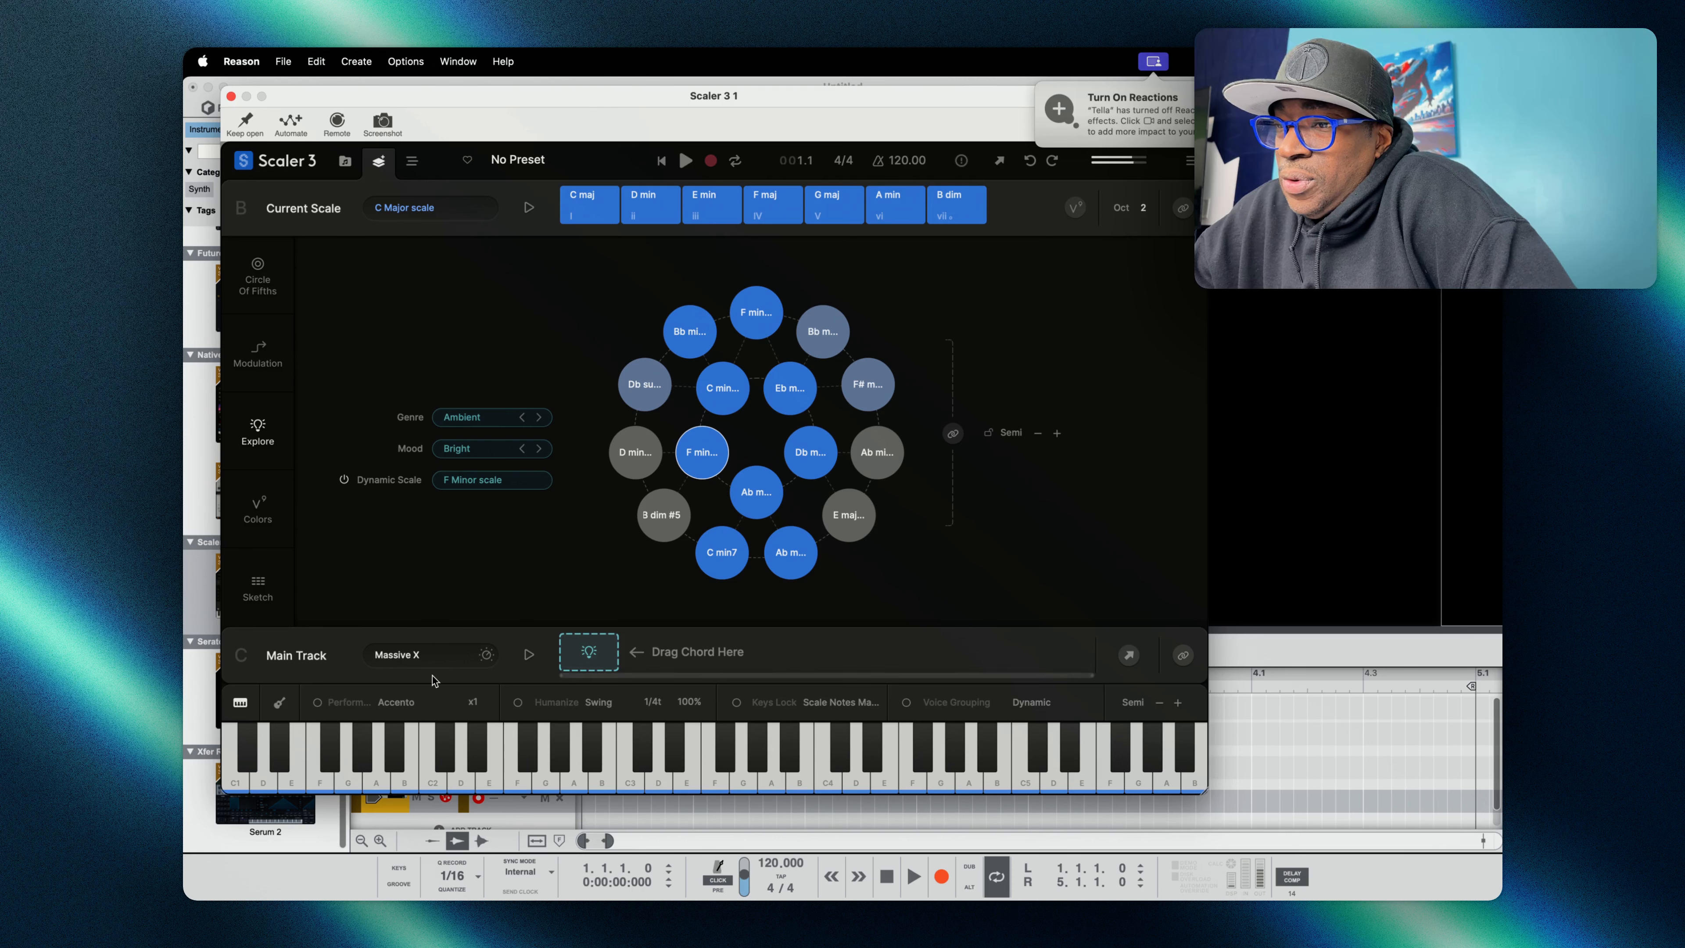
- Load the VHS Vibes preset from the Haze library's synth pads in Massive X and close its editor window
left_click(440, 660)
left_click(369, 662)
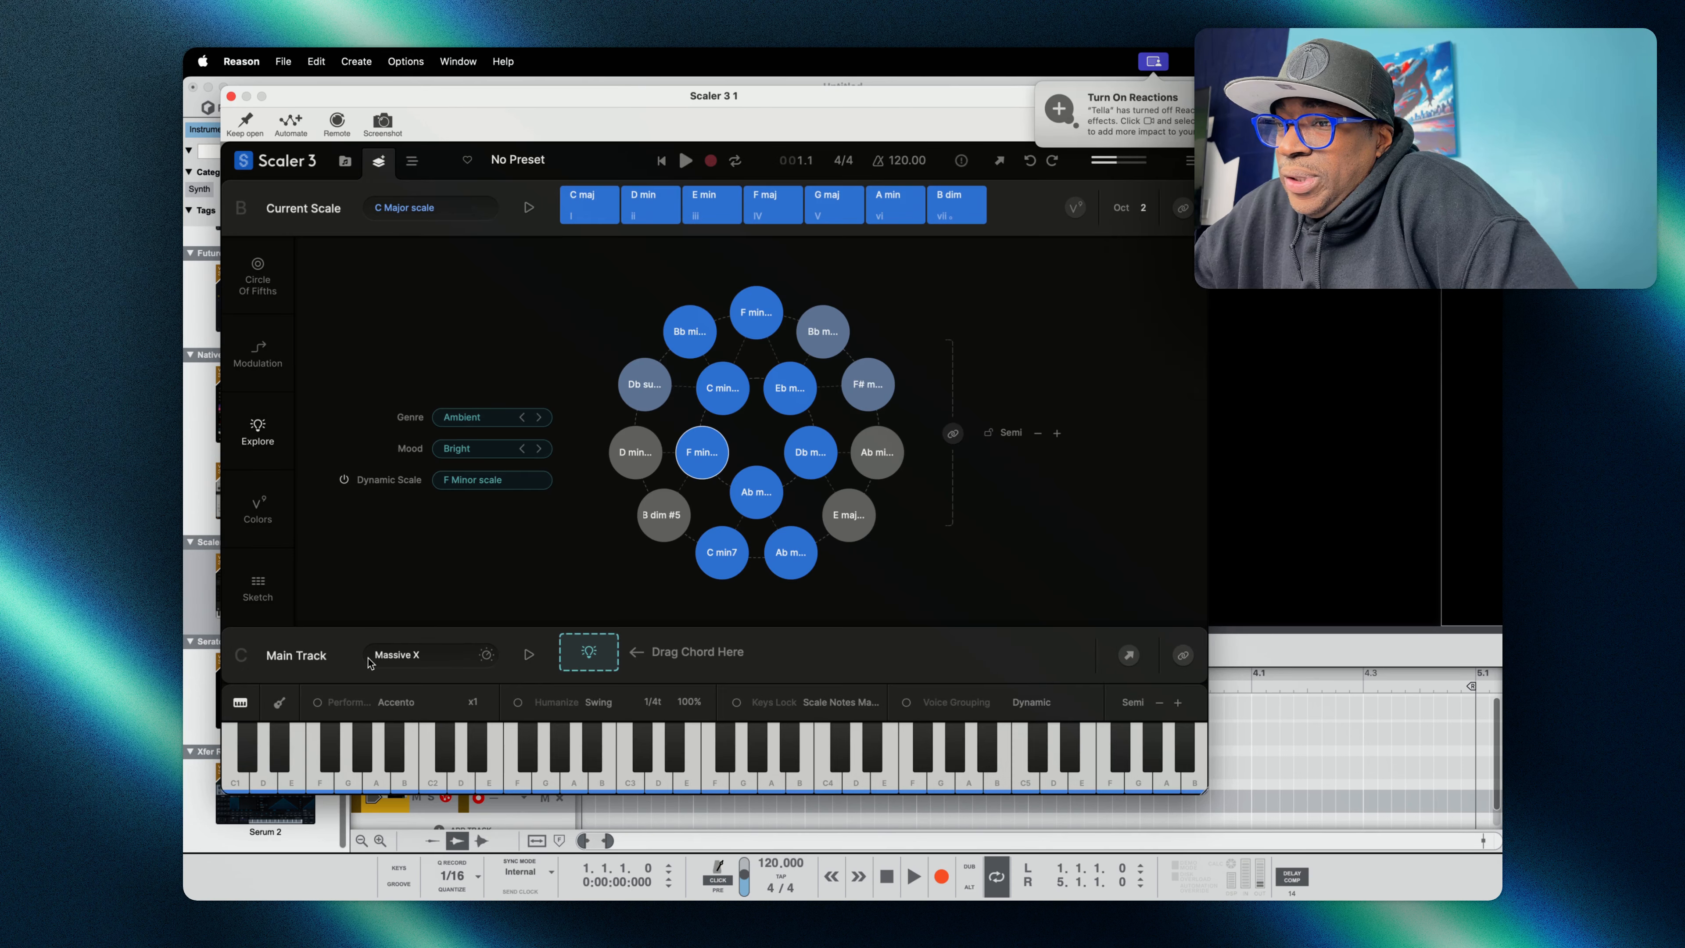
left_click(486, 655)
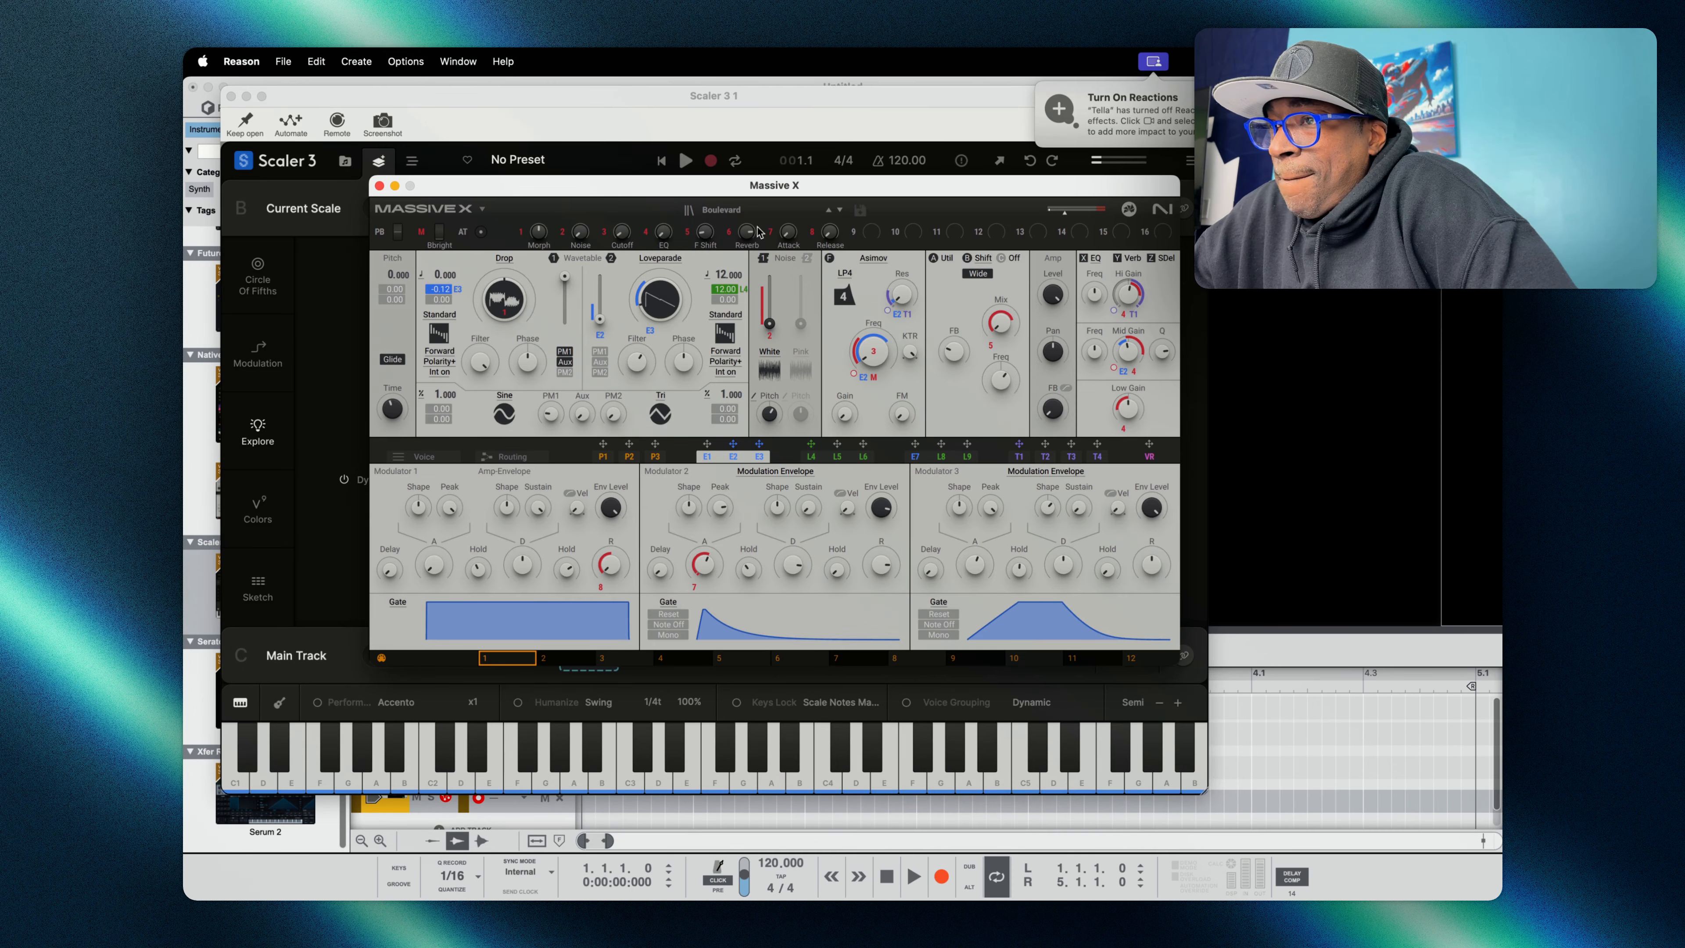
left_click(737, 210)
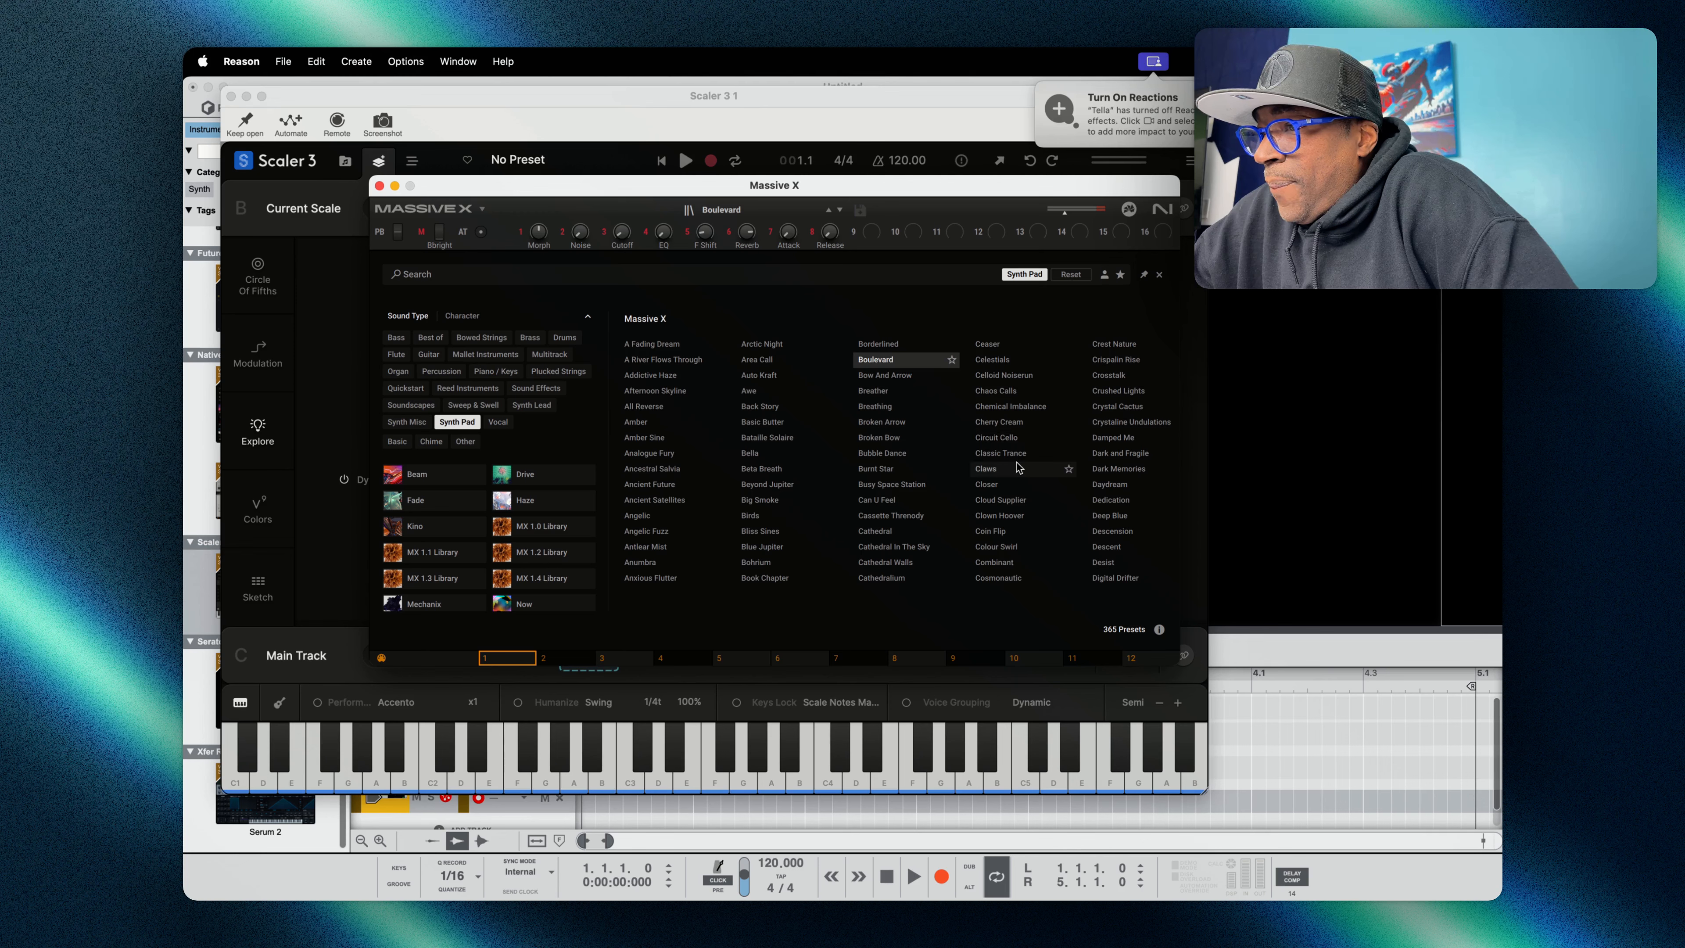
scroll(1019, 467, "right", 3)
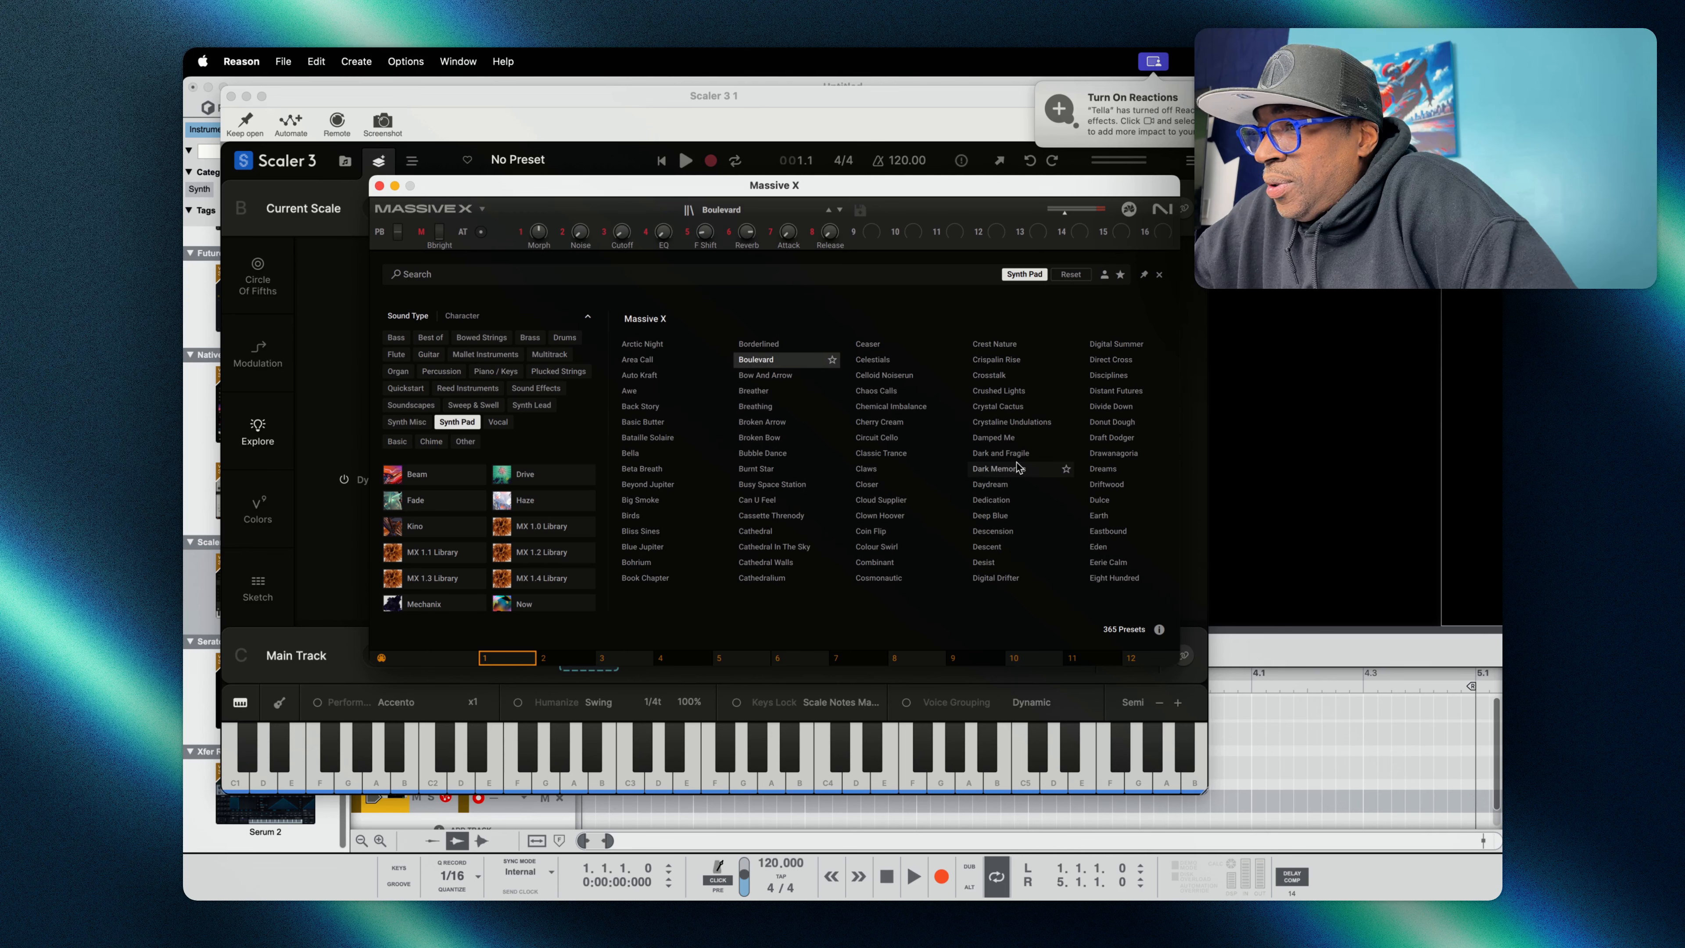
left_click(539, 500)
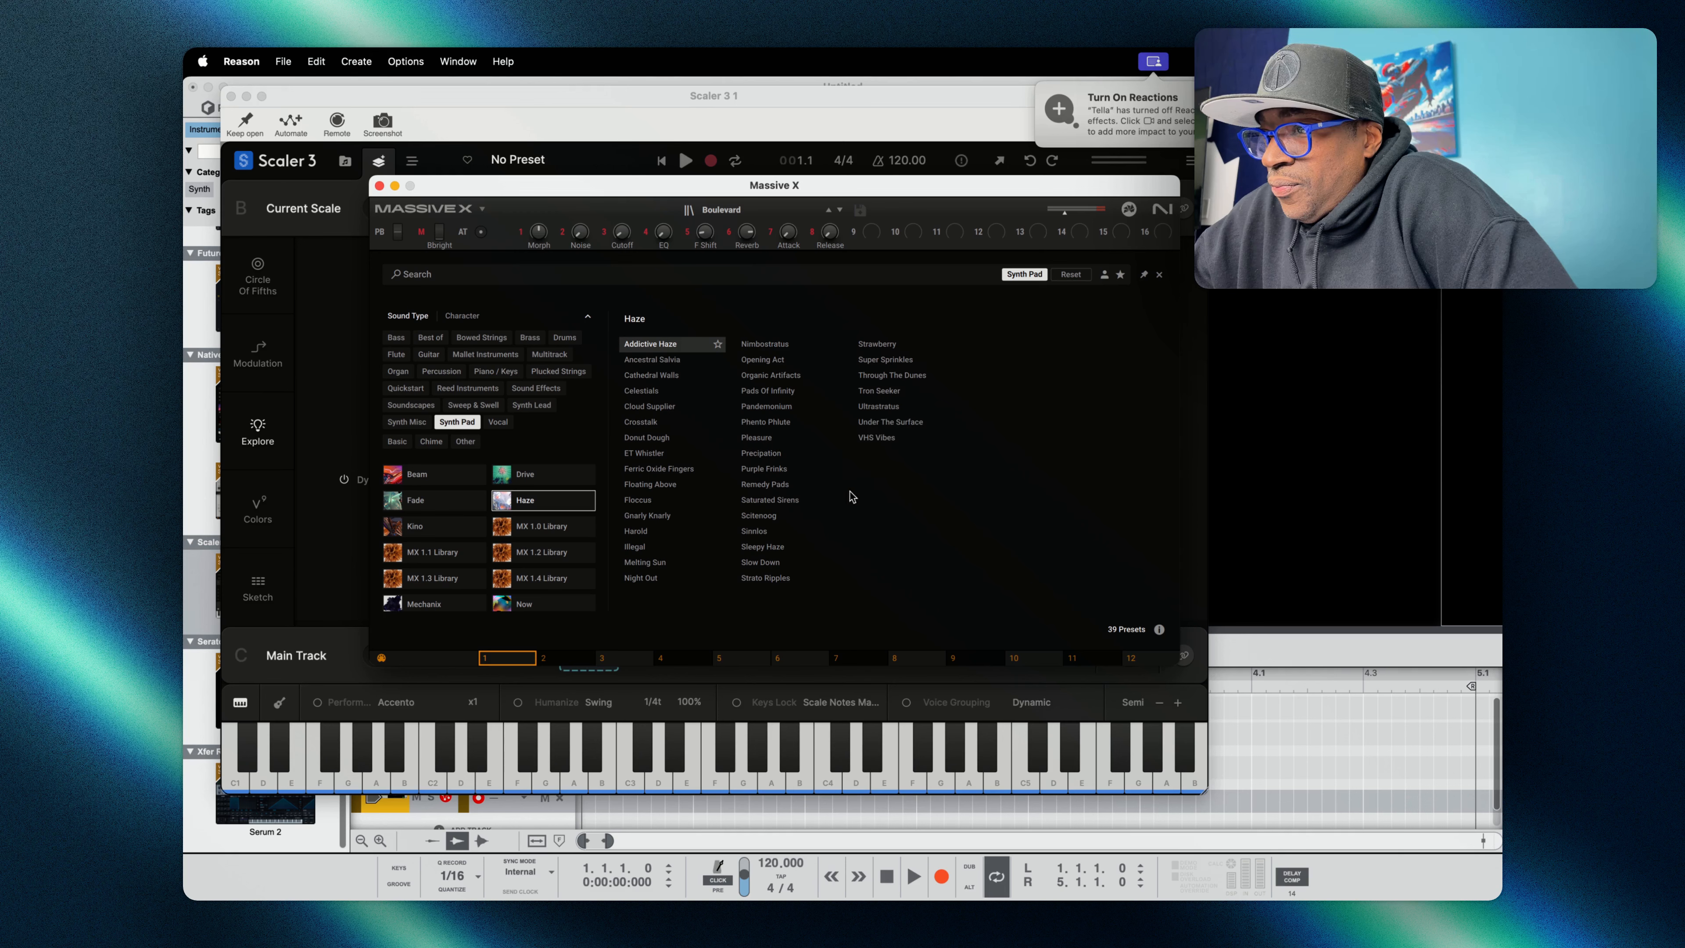
double_click(891, 437)
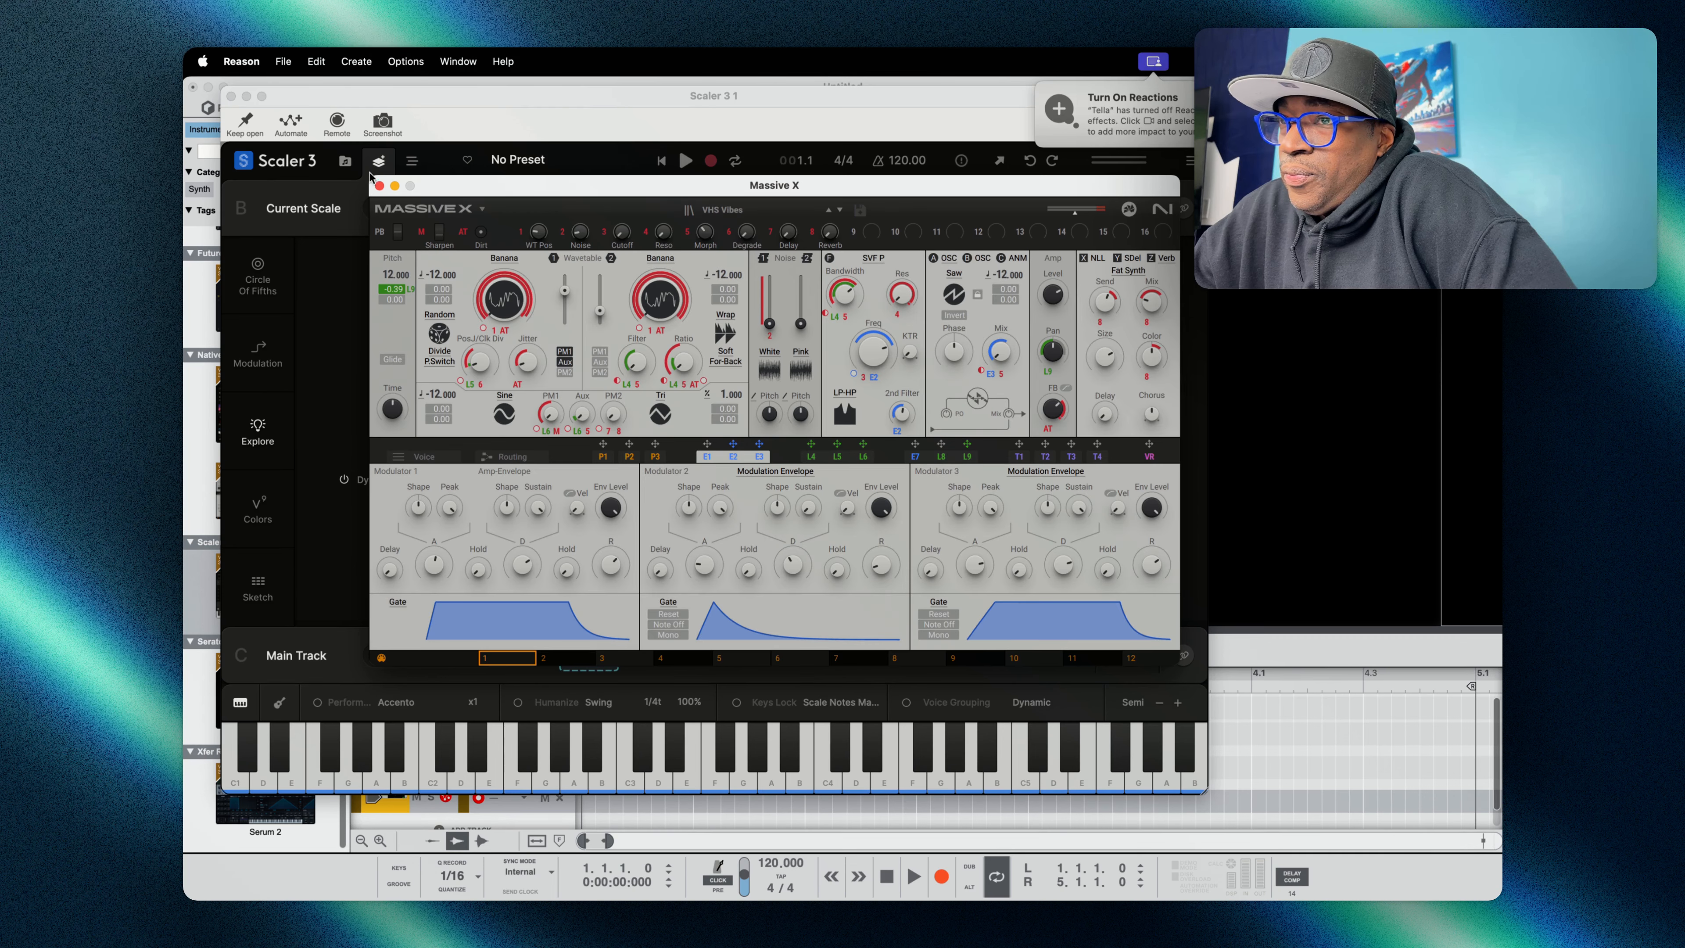
left_click(378, 184)
- Audition C min7, Ab maj / C, the inner C min chord, F min / C and F min add 11 with the VHS Vibes sound
left_click(726, 558)
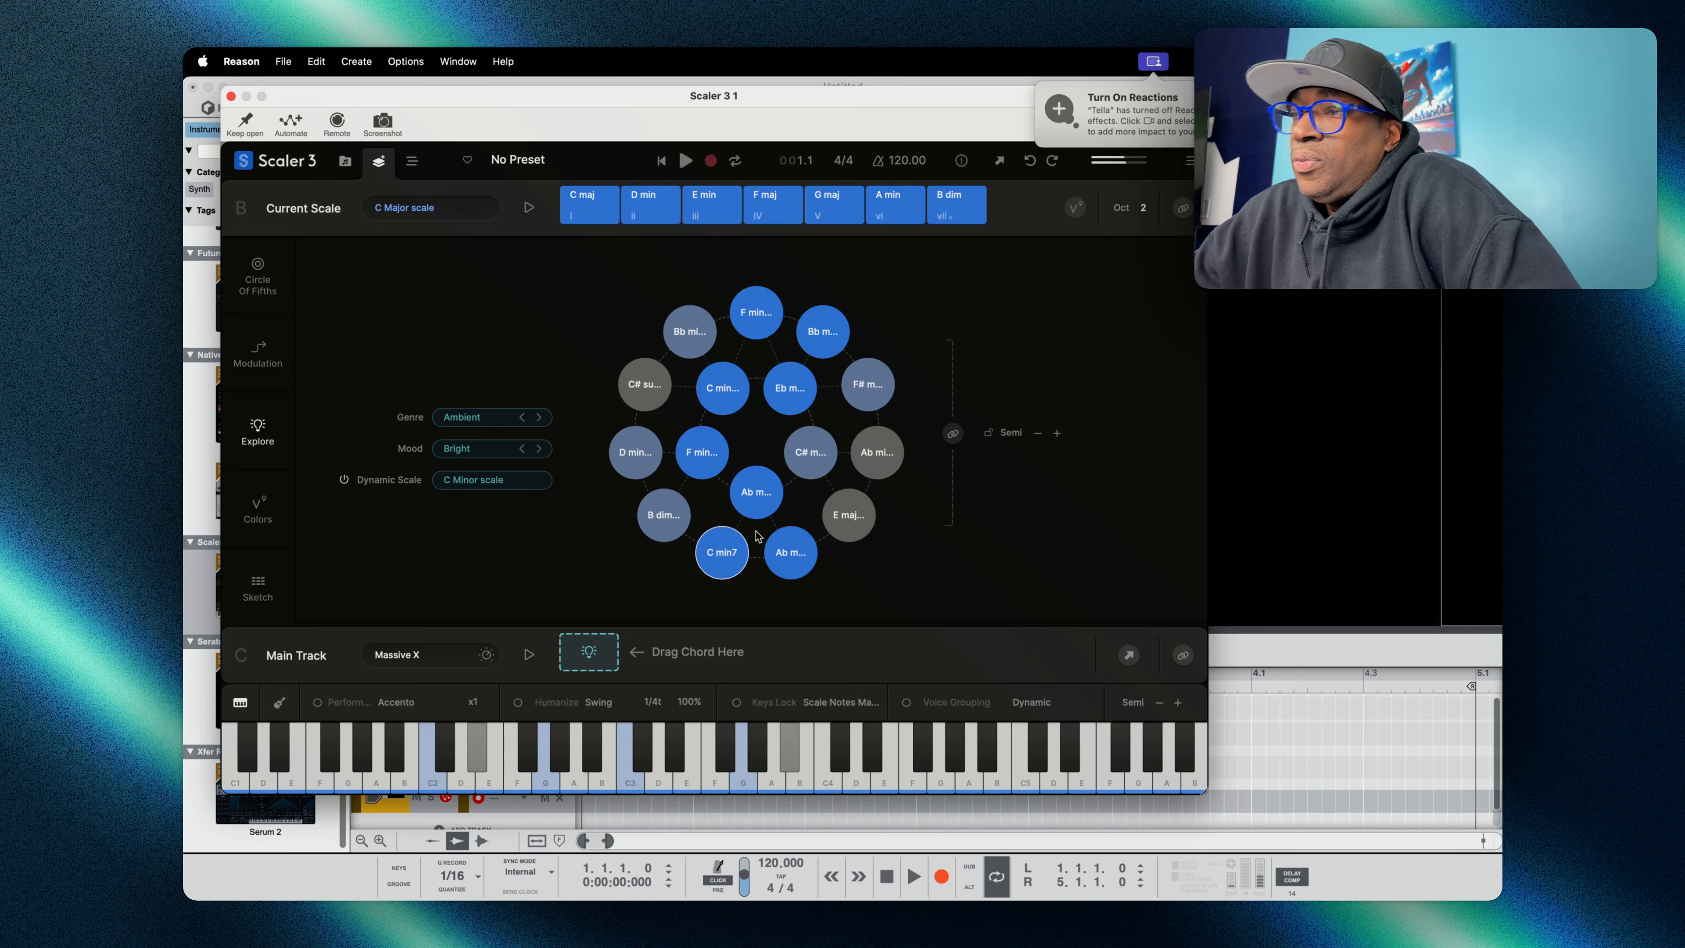
left_click(757, 495)
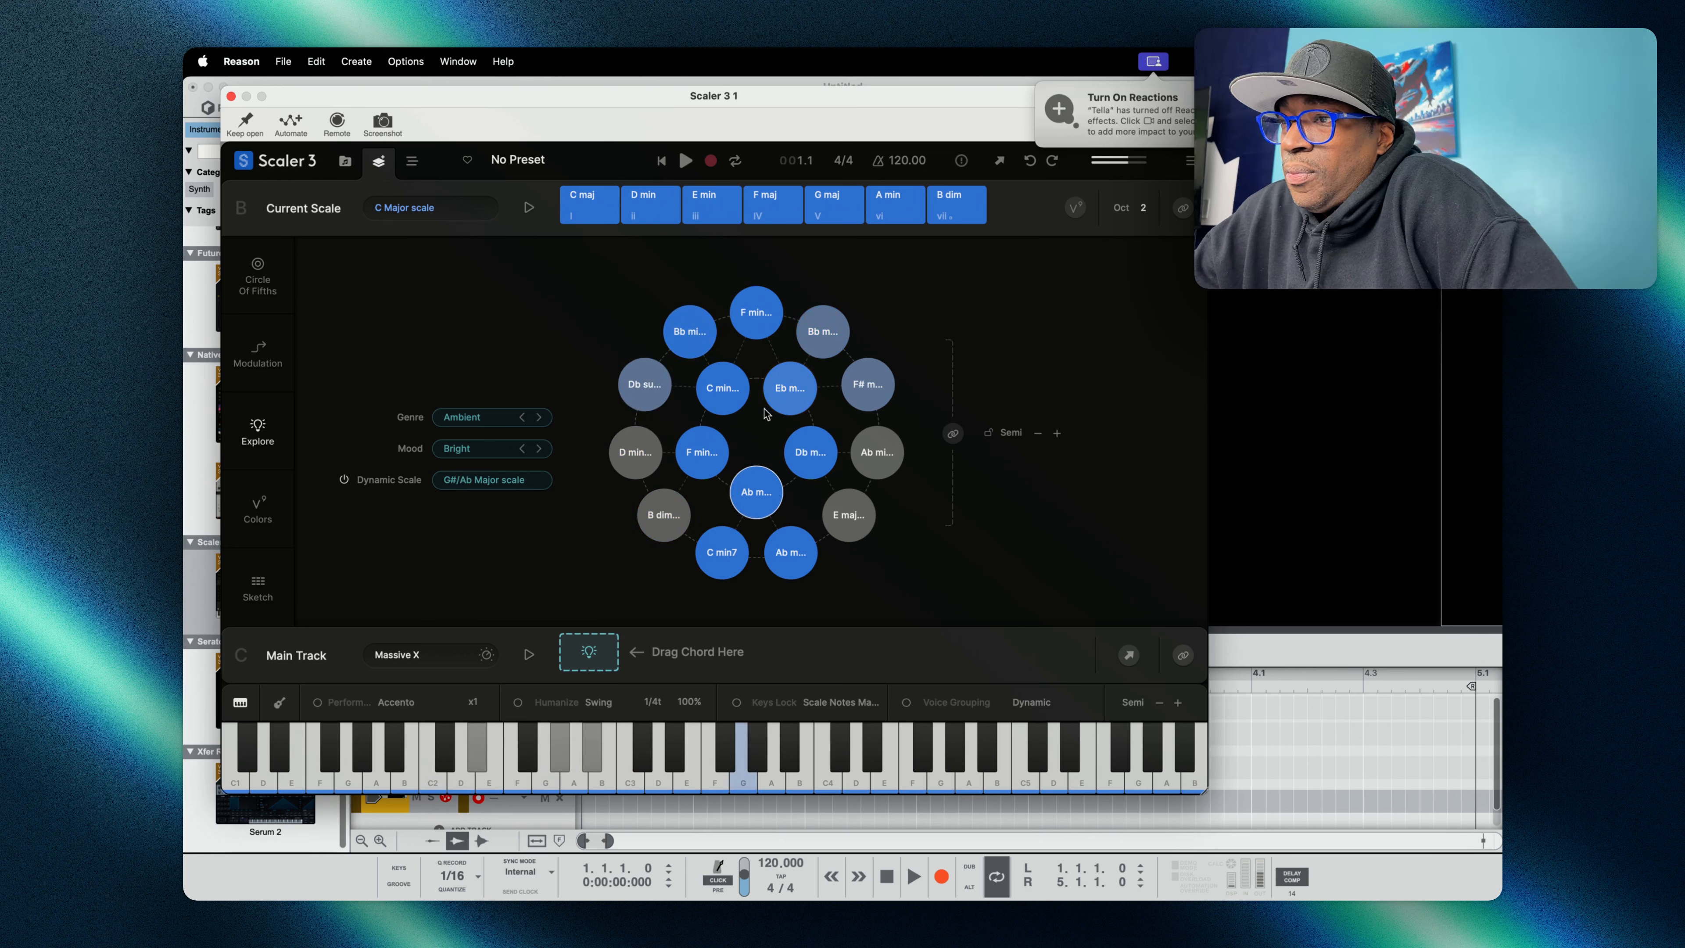
left_click(734, 406)
left_click(722, 556)
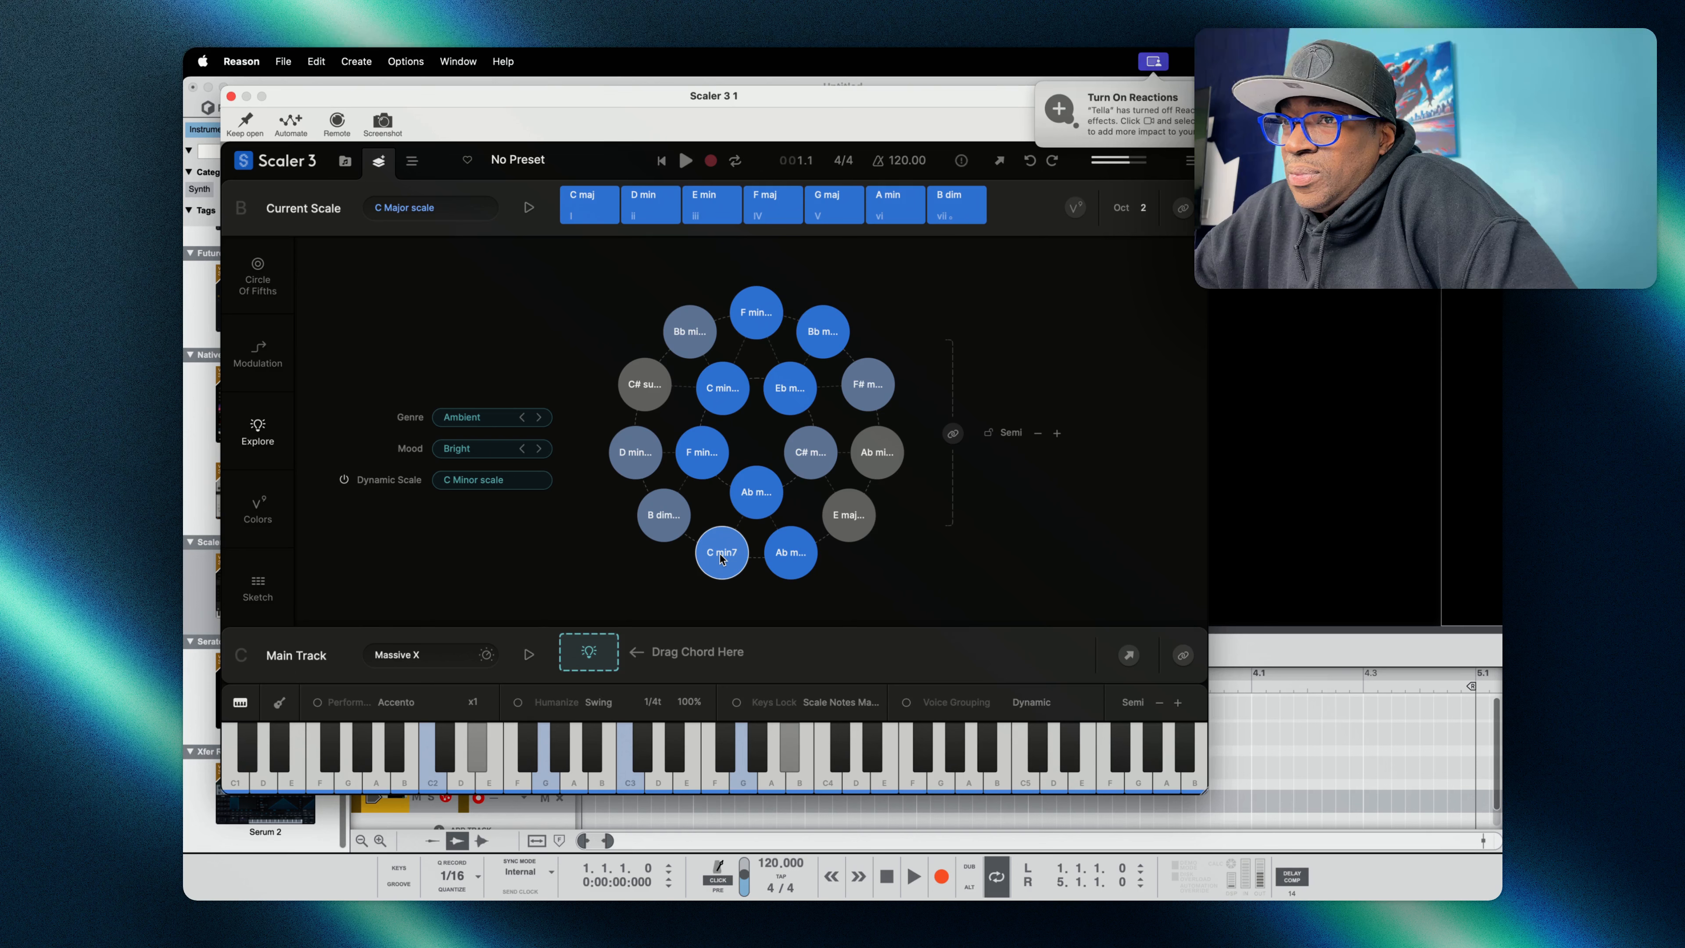
left_click(757, 495)
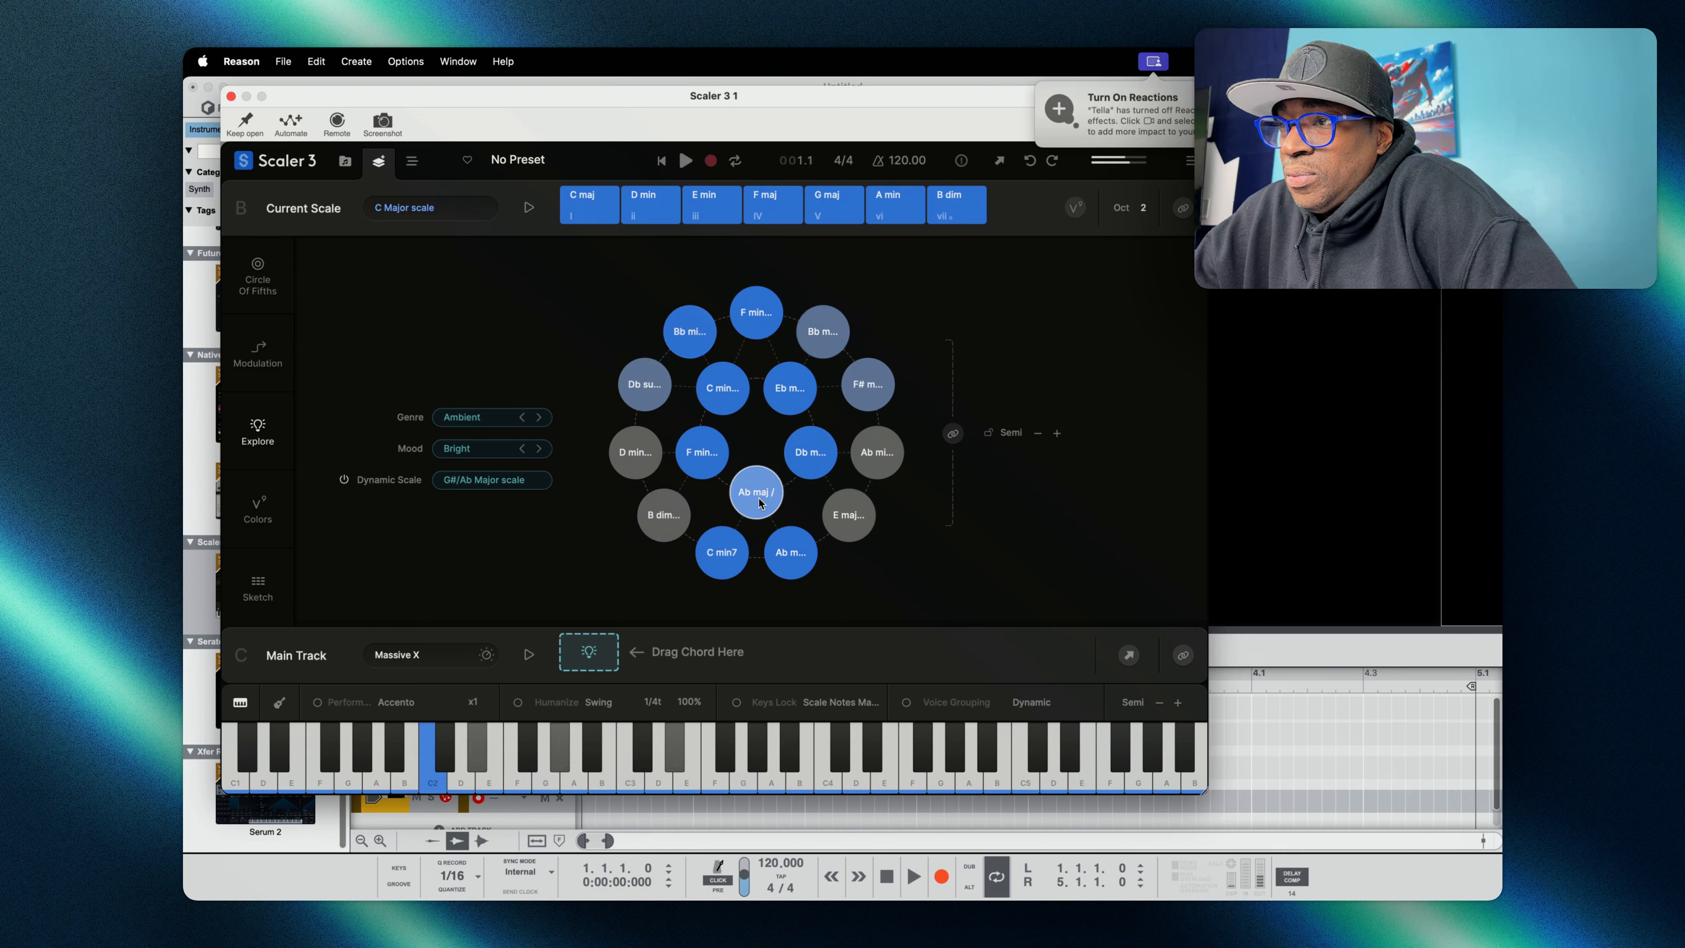
left_click(759, 314)
left_click(765, 316)
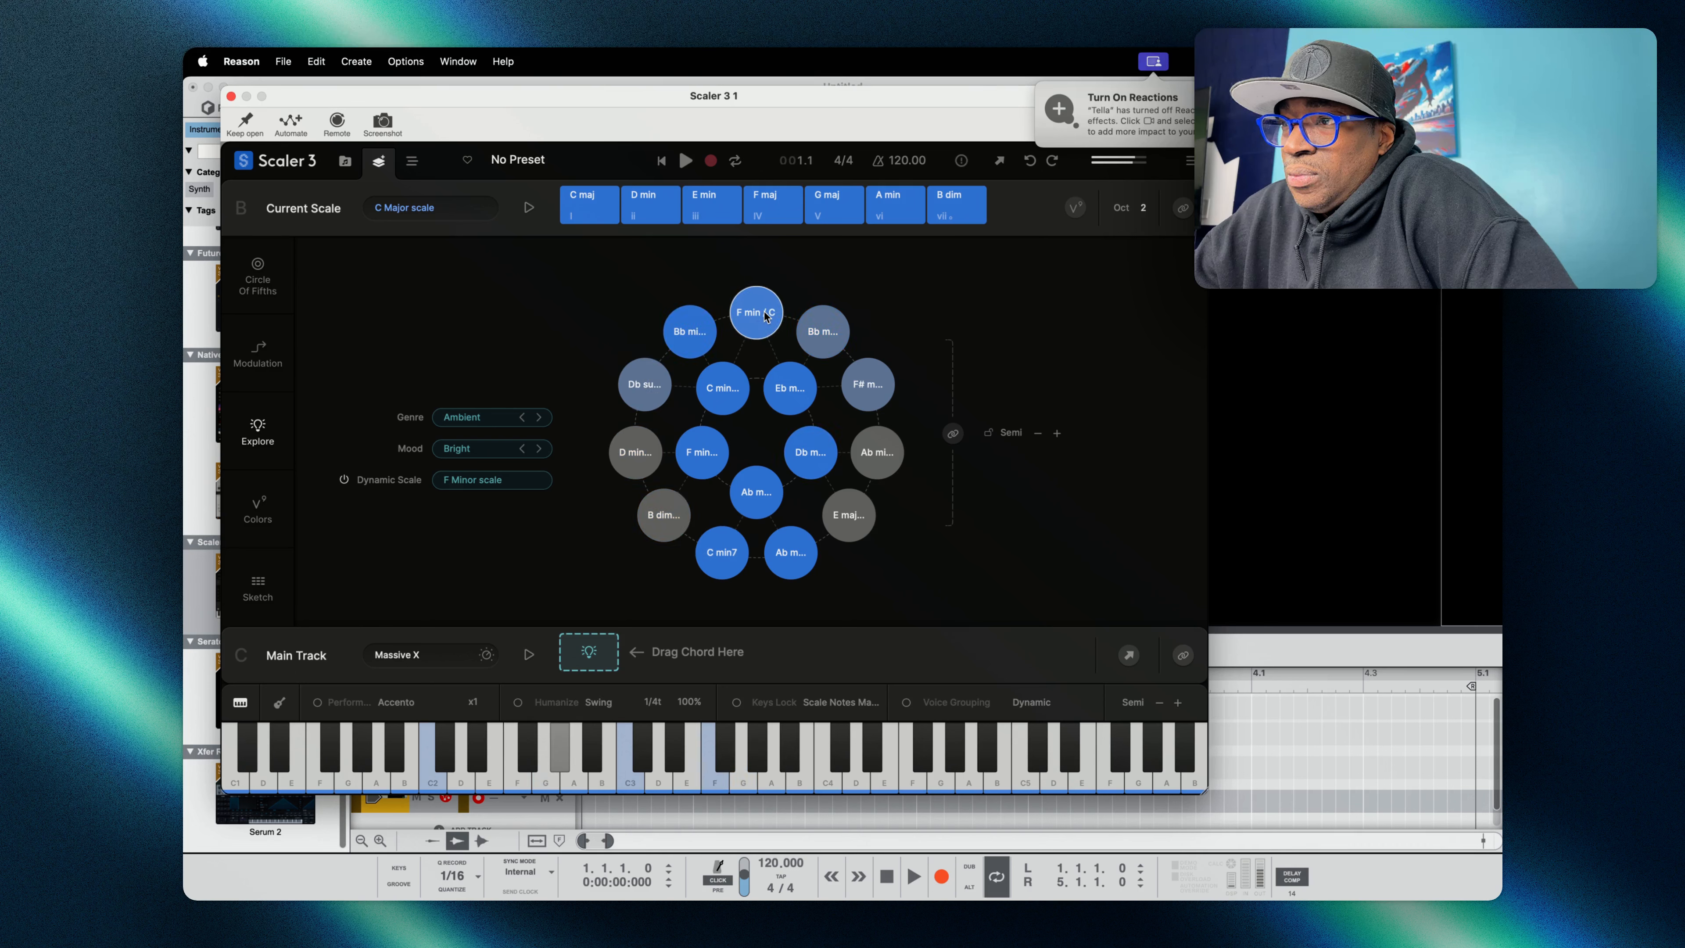
left_click(733, 566)
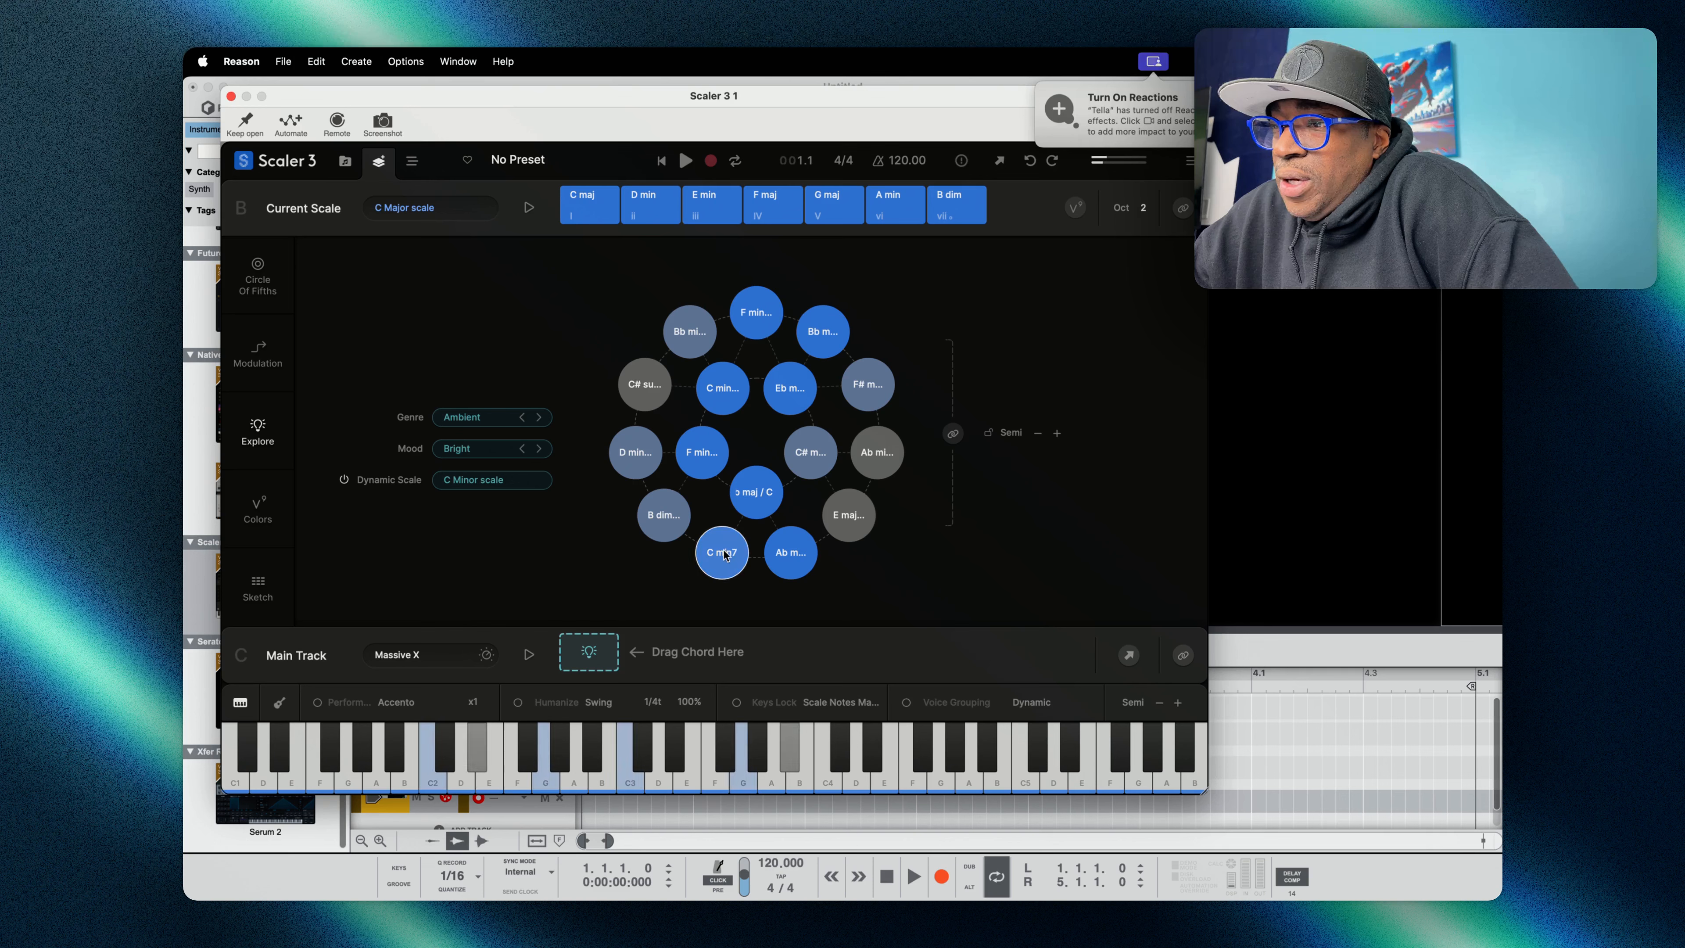
left_click(712, 448)
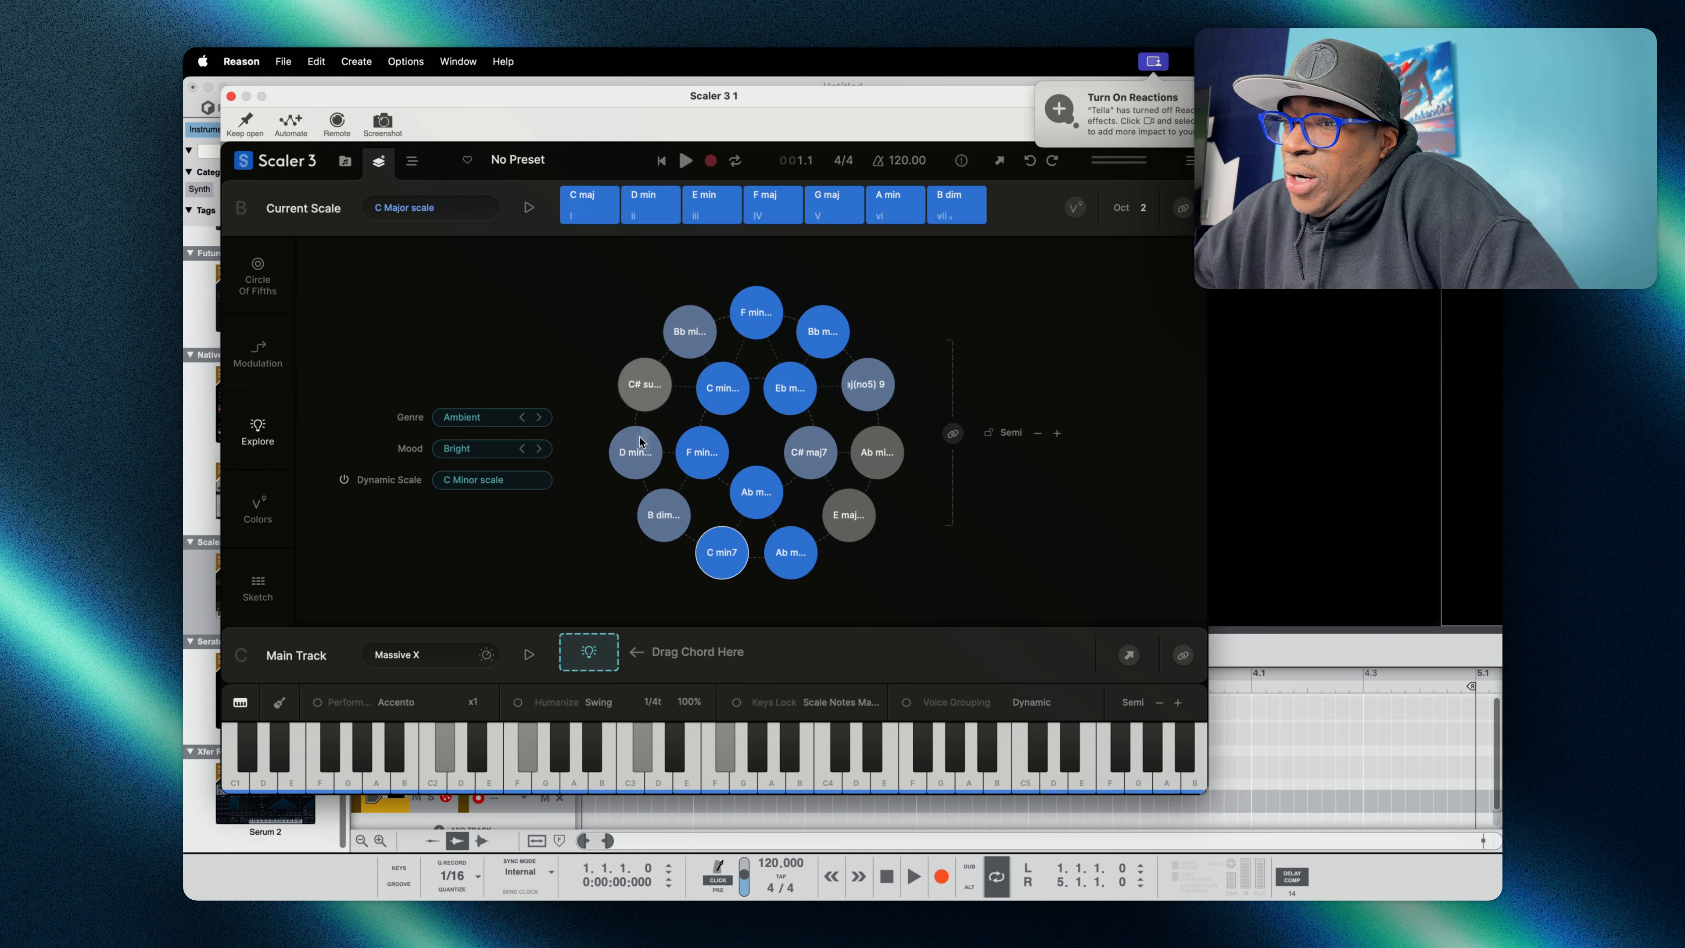
- Replace the Main Track instrument with the internal Grand Piano sound
left_click(422, 657)
left_click(522, 371)
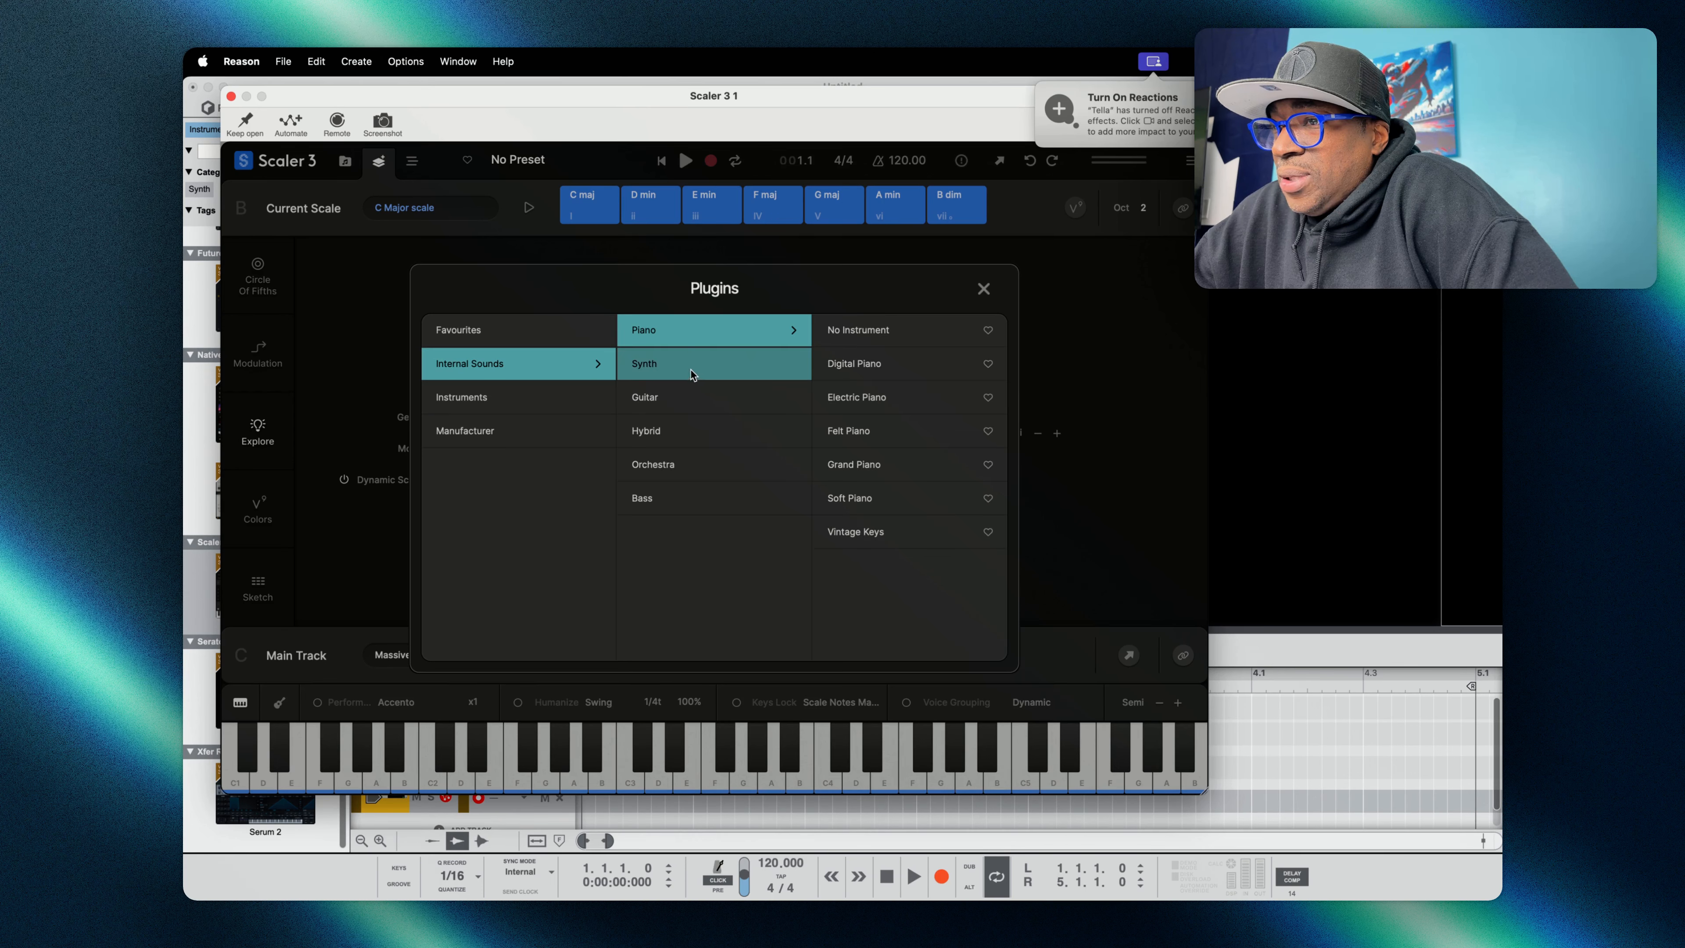
left_click(854, 465)
- Audition C min7, Ab maj / C, F min add 11 and the inner C min chord on the Explore page with Grand Piano
left_click(706, 571)
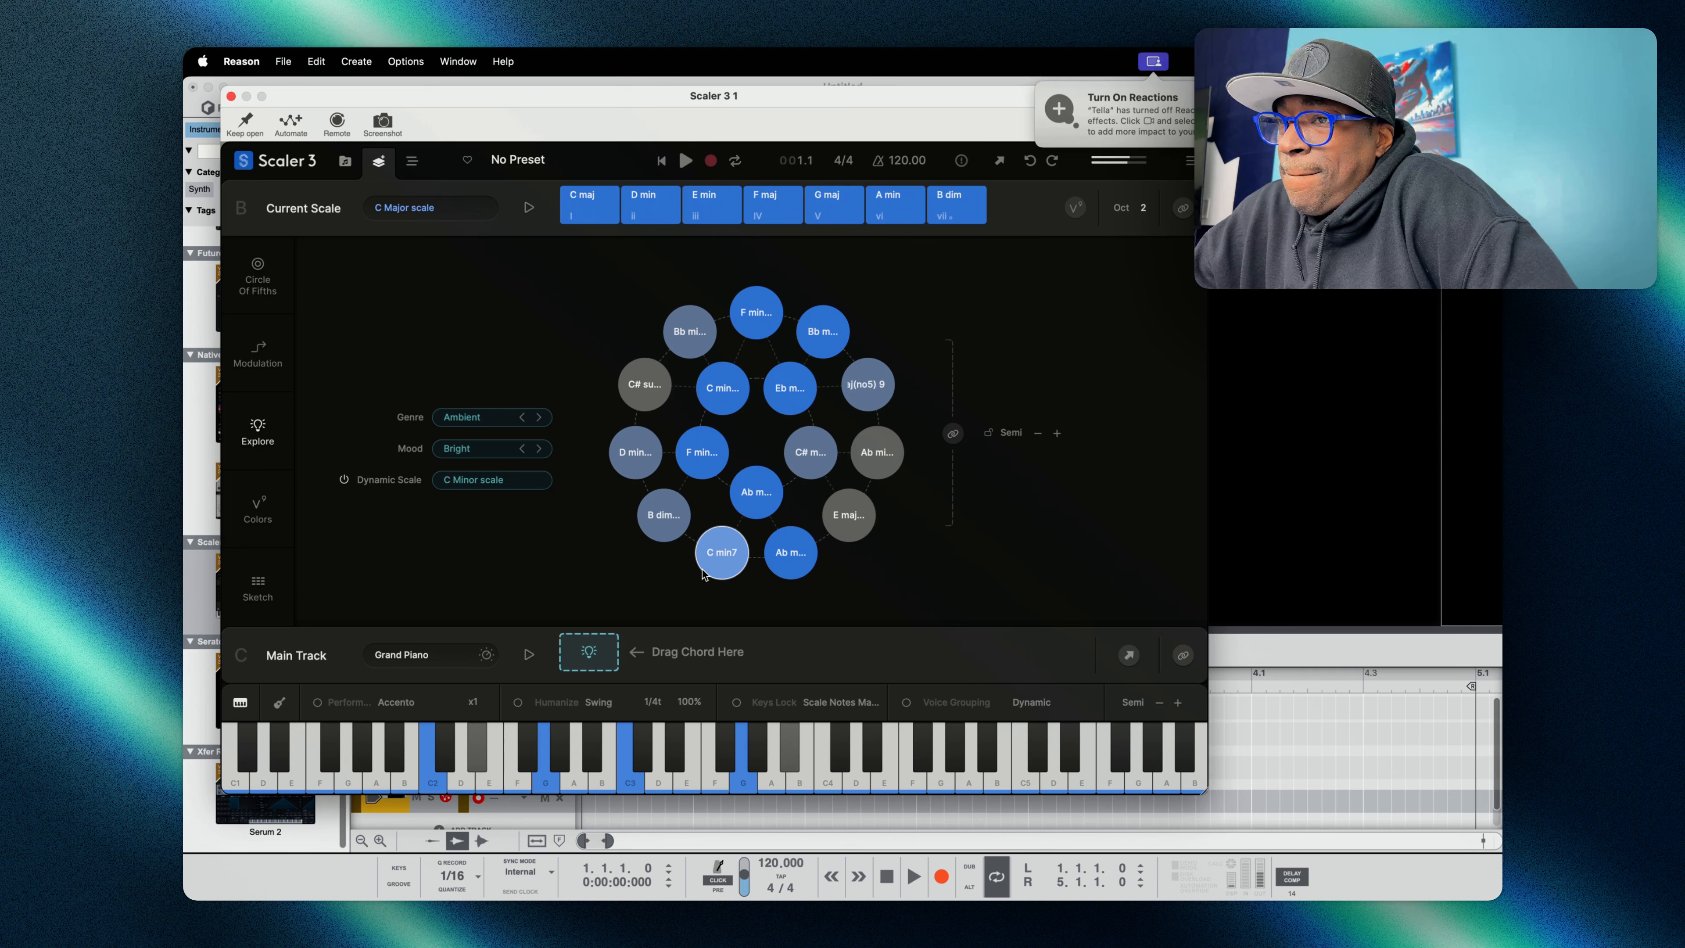
left_click(755, 491)
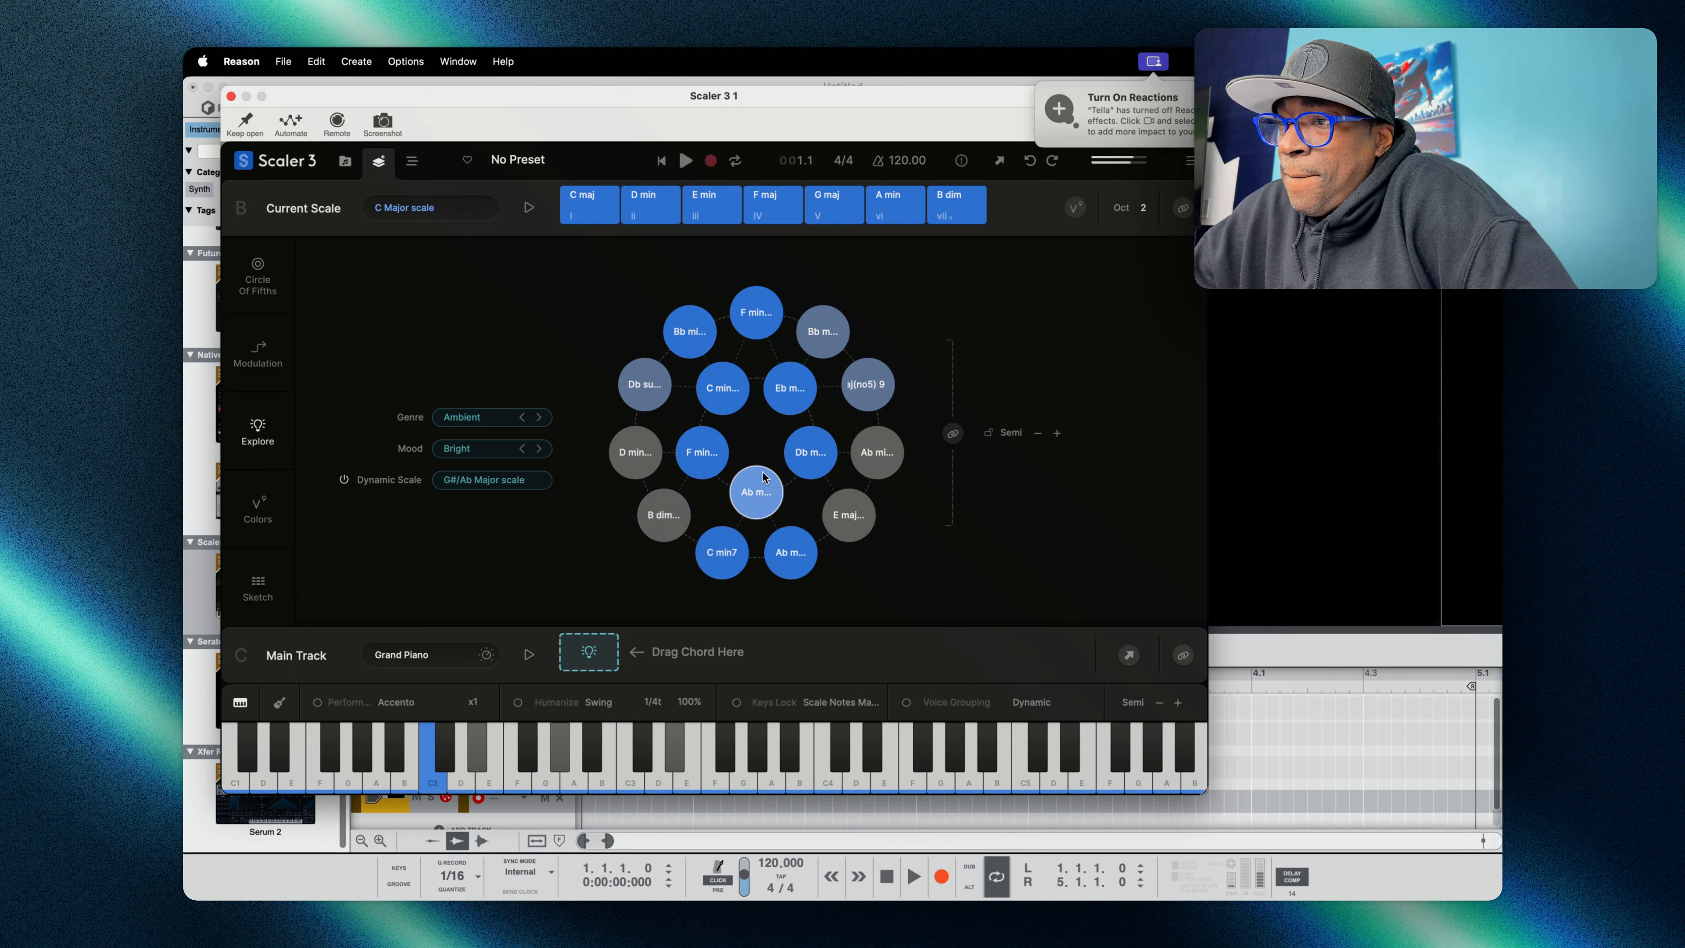
left_click(701, 442)
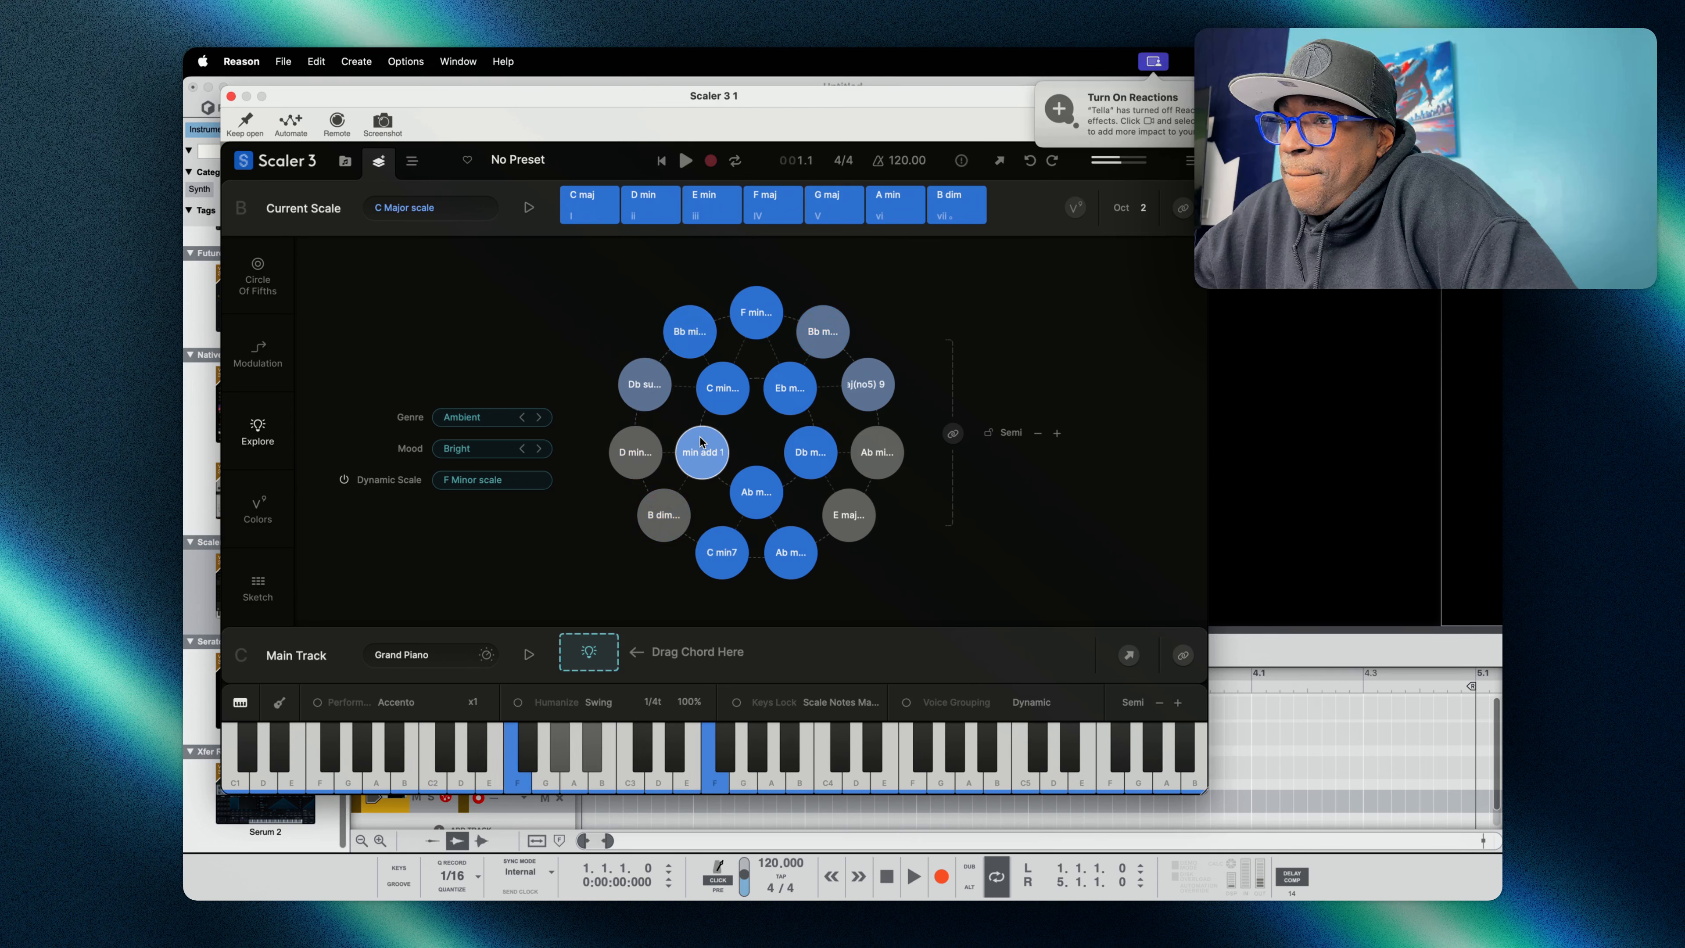
left_click(716, 552)
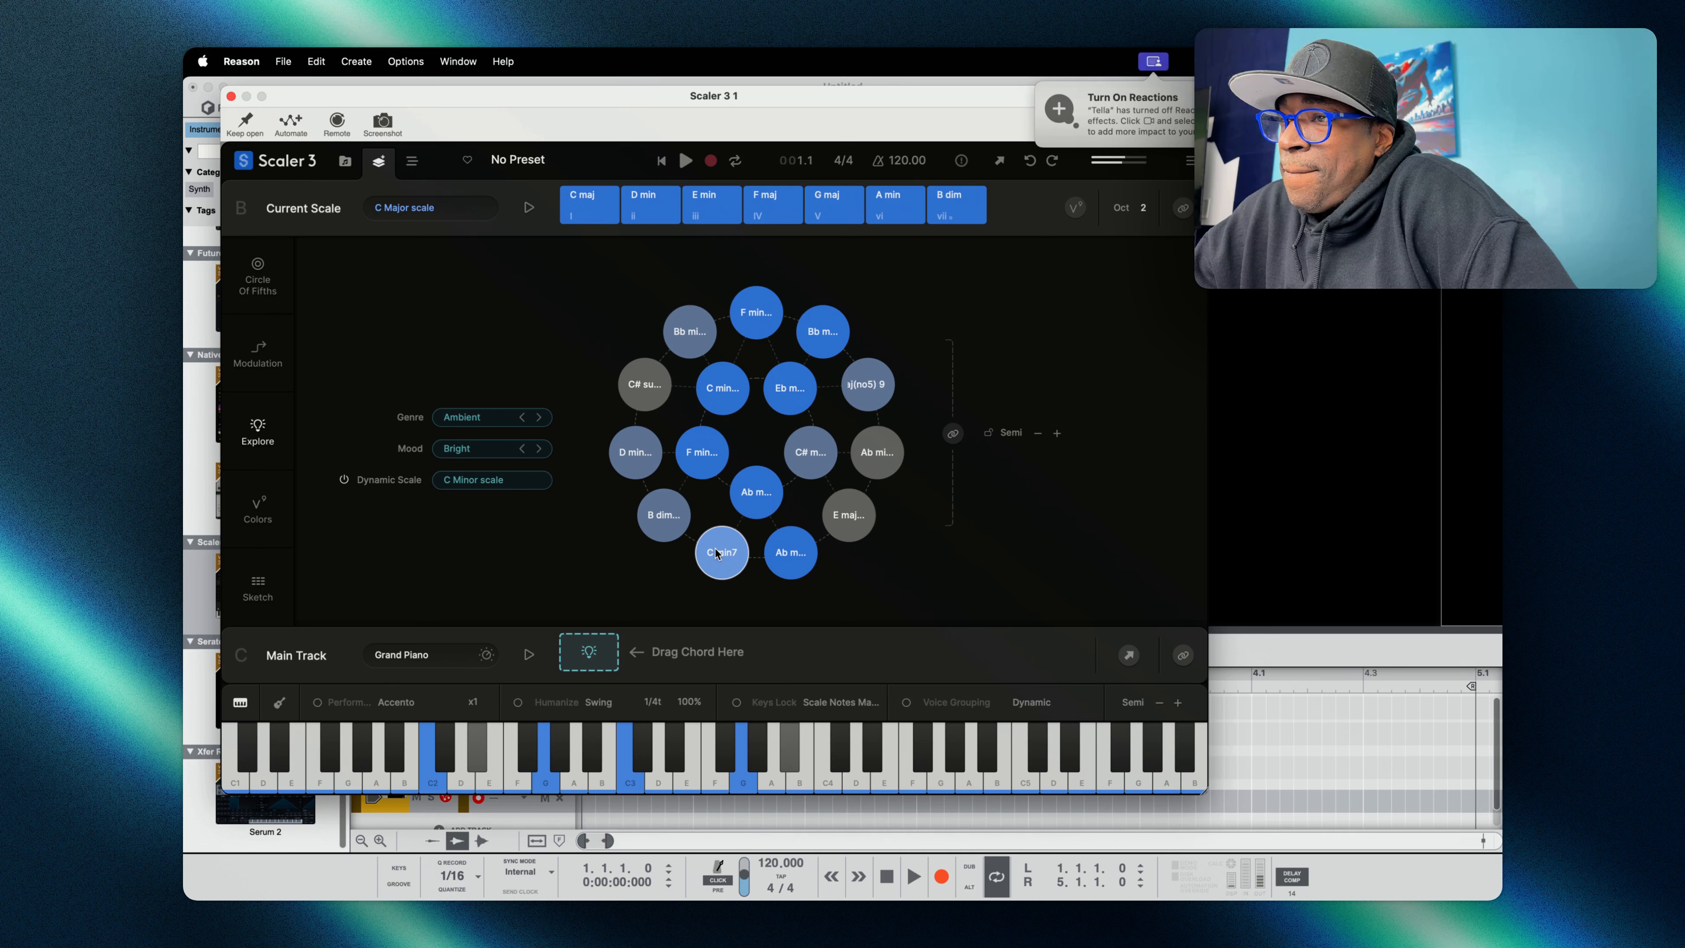
left_click(756, 492)
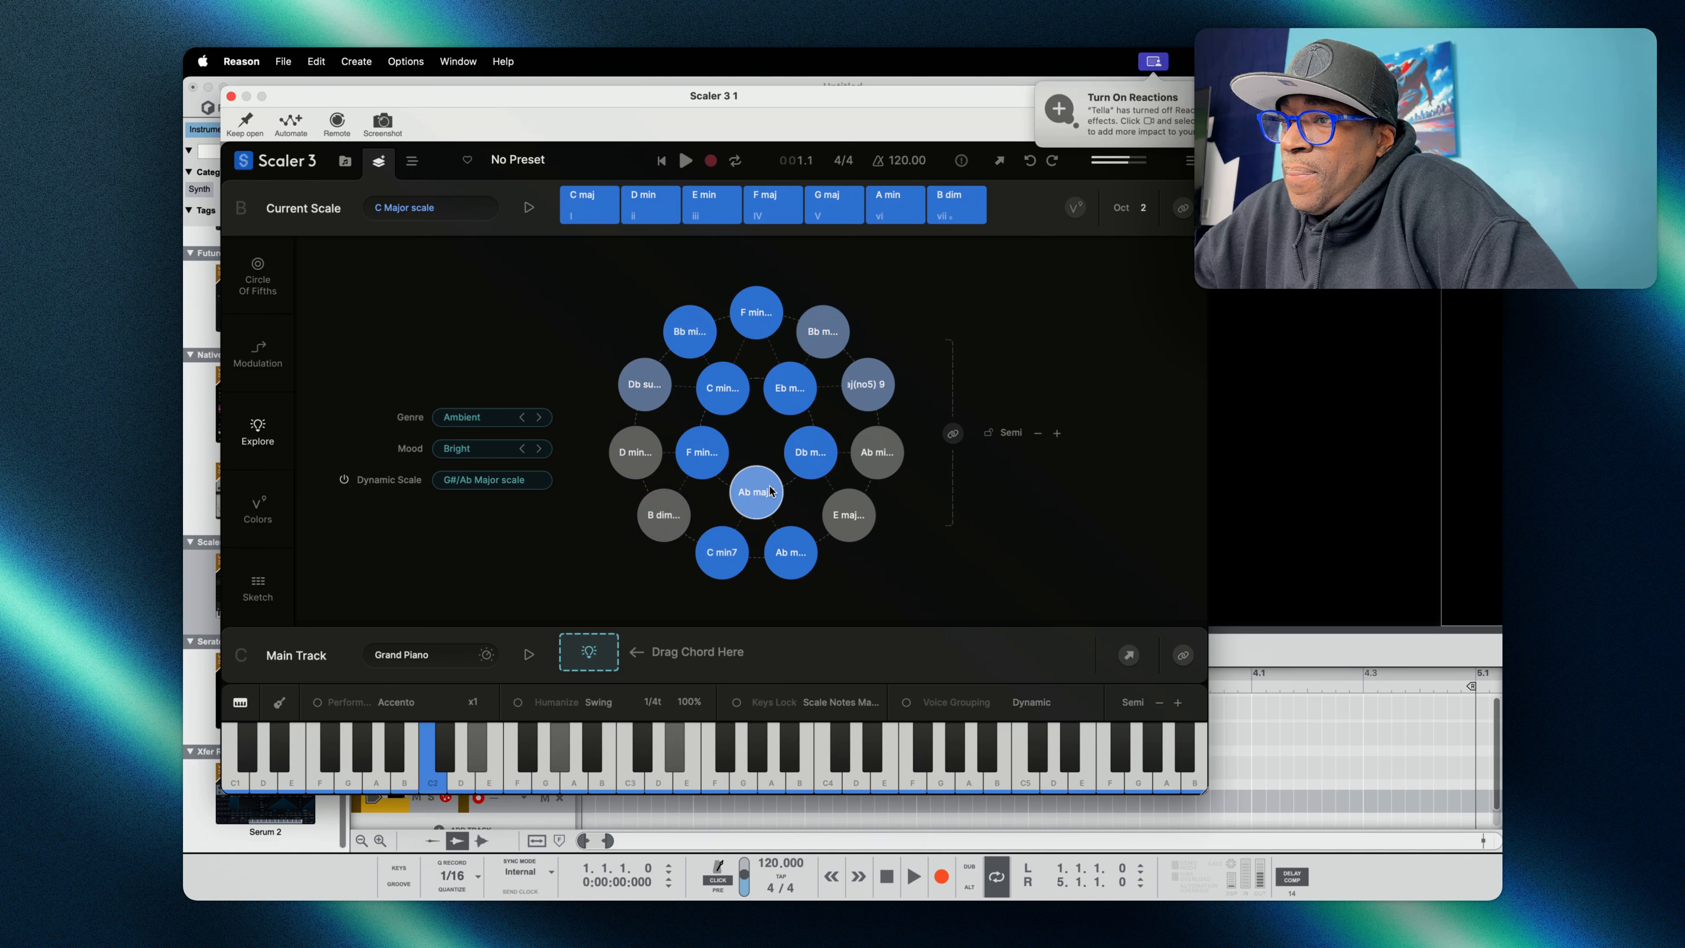
left_click(737, 384)
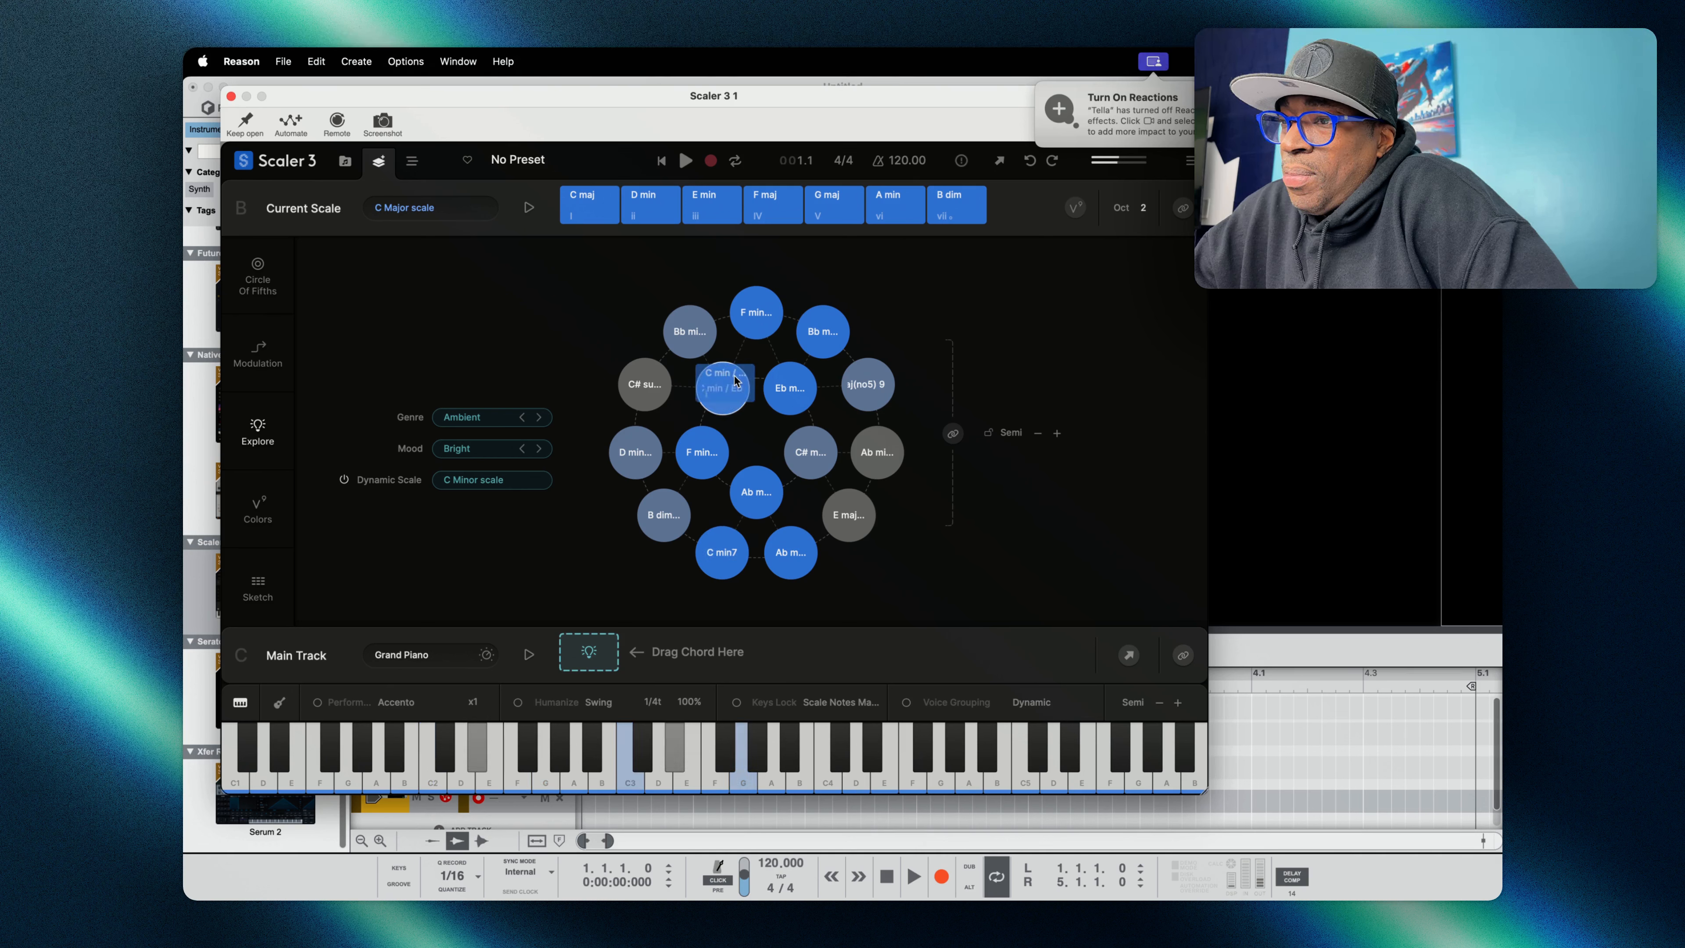
- Audition C min7, the outer Ab maj chord, Db maj7 and the maj(no5) 9 chord on the Explore page with Grand Piano
left_click(717, 555)
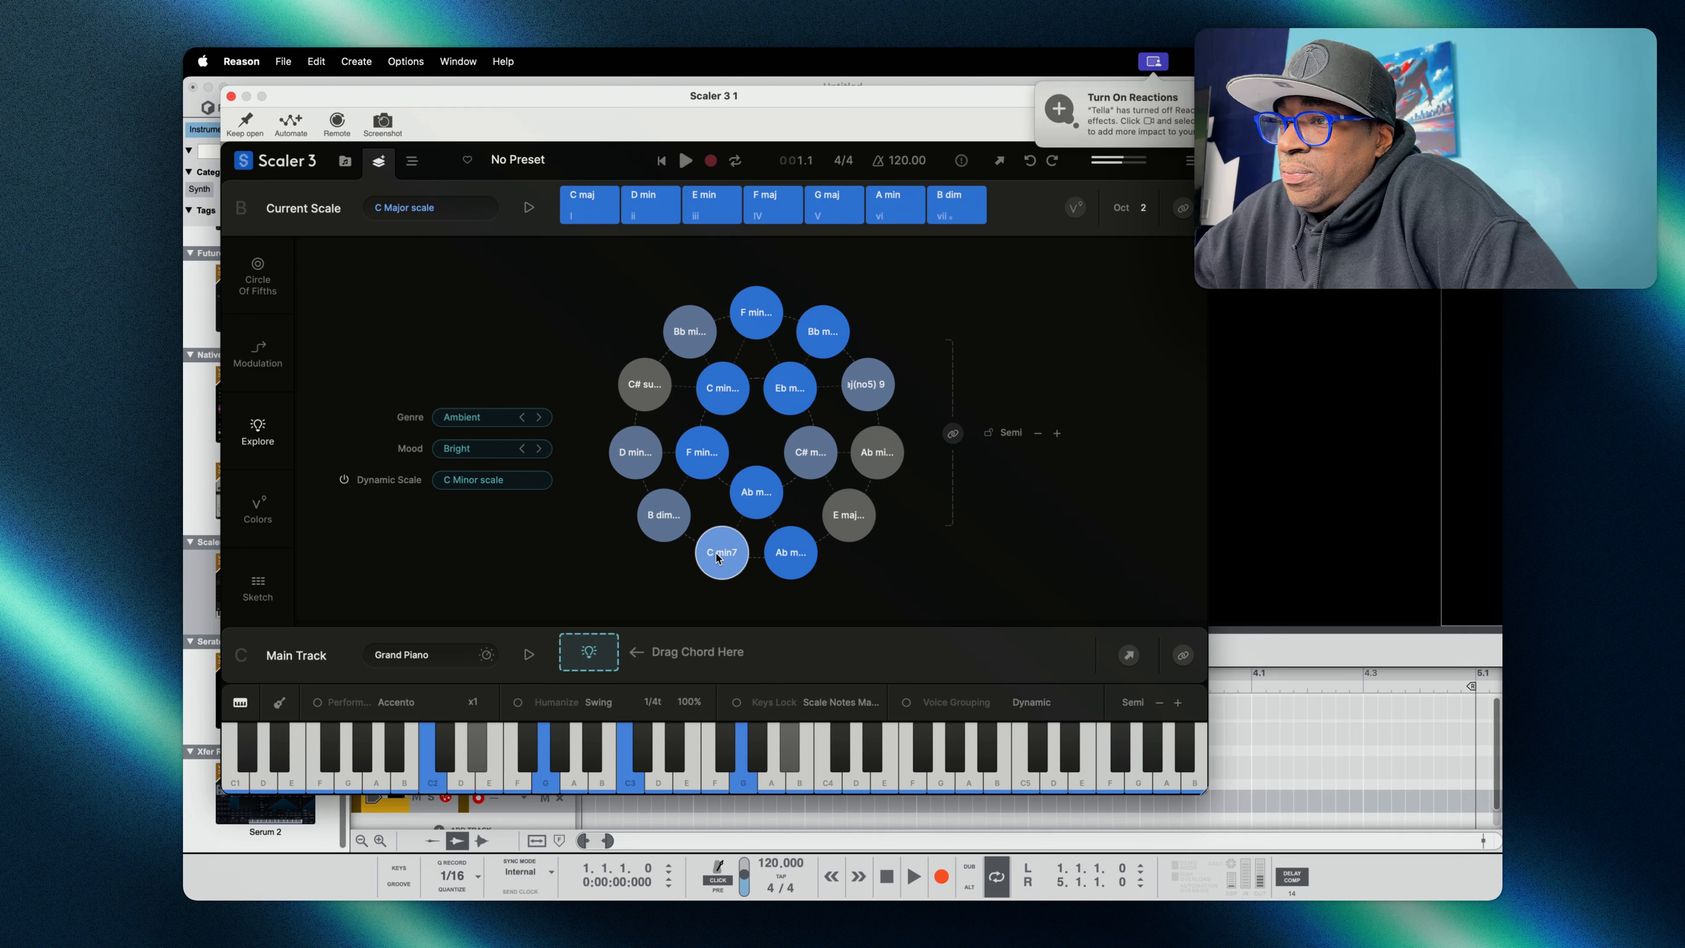
left_click(790, 552)
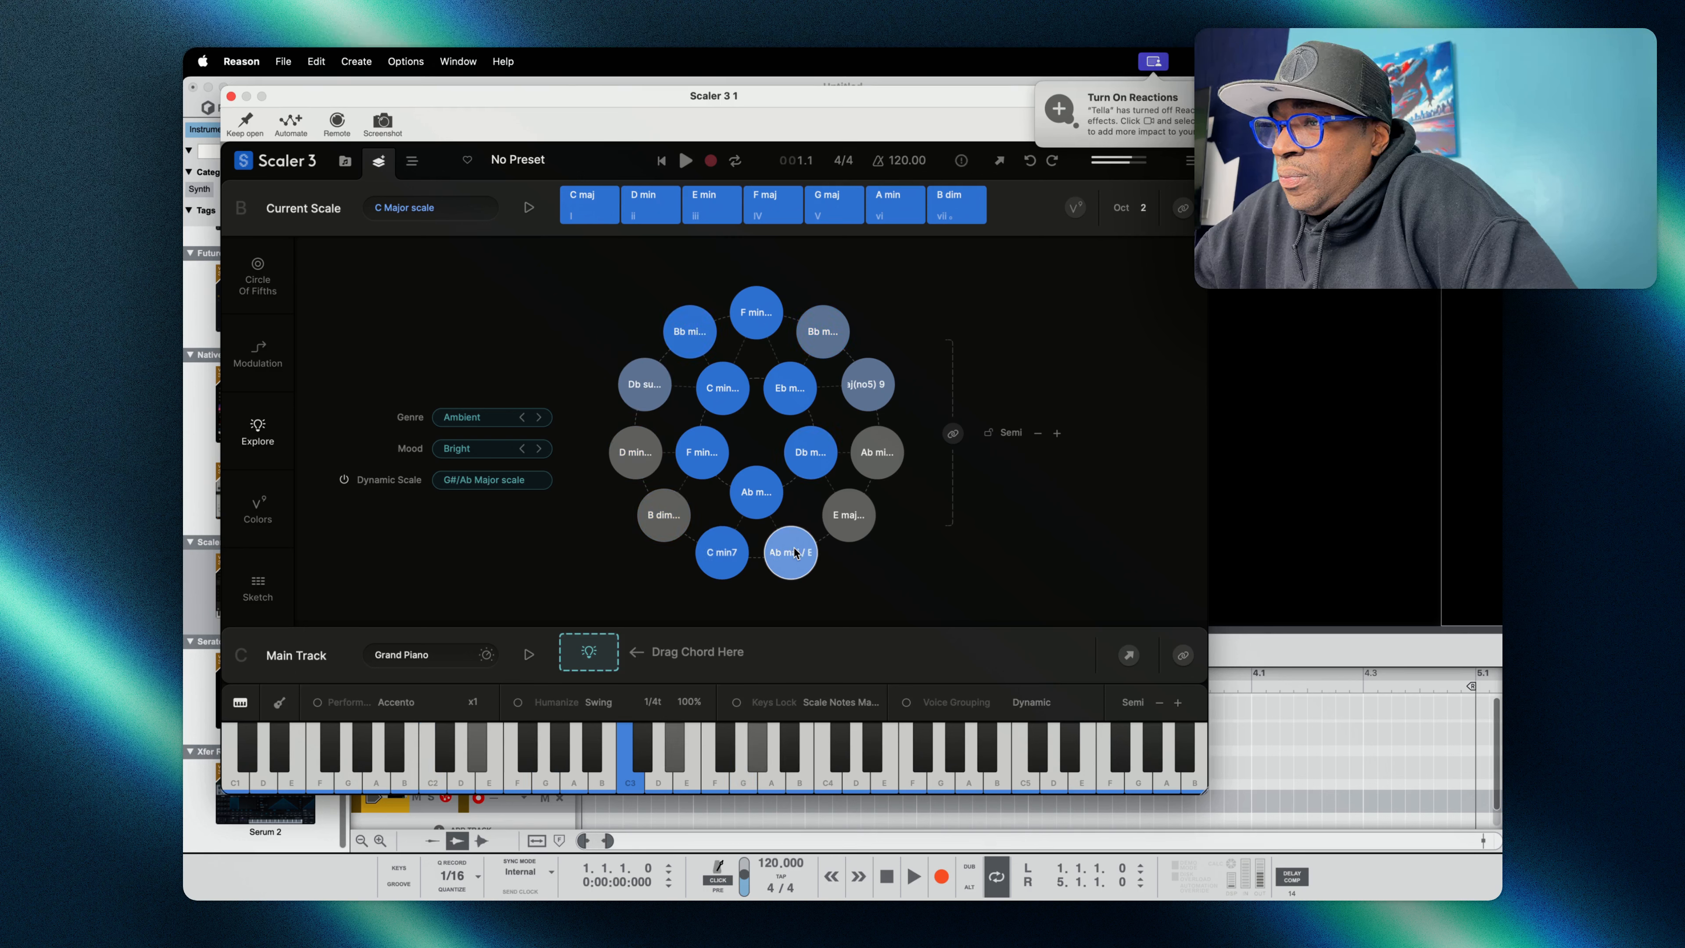
left_click(809, 458)
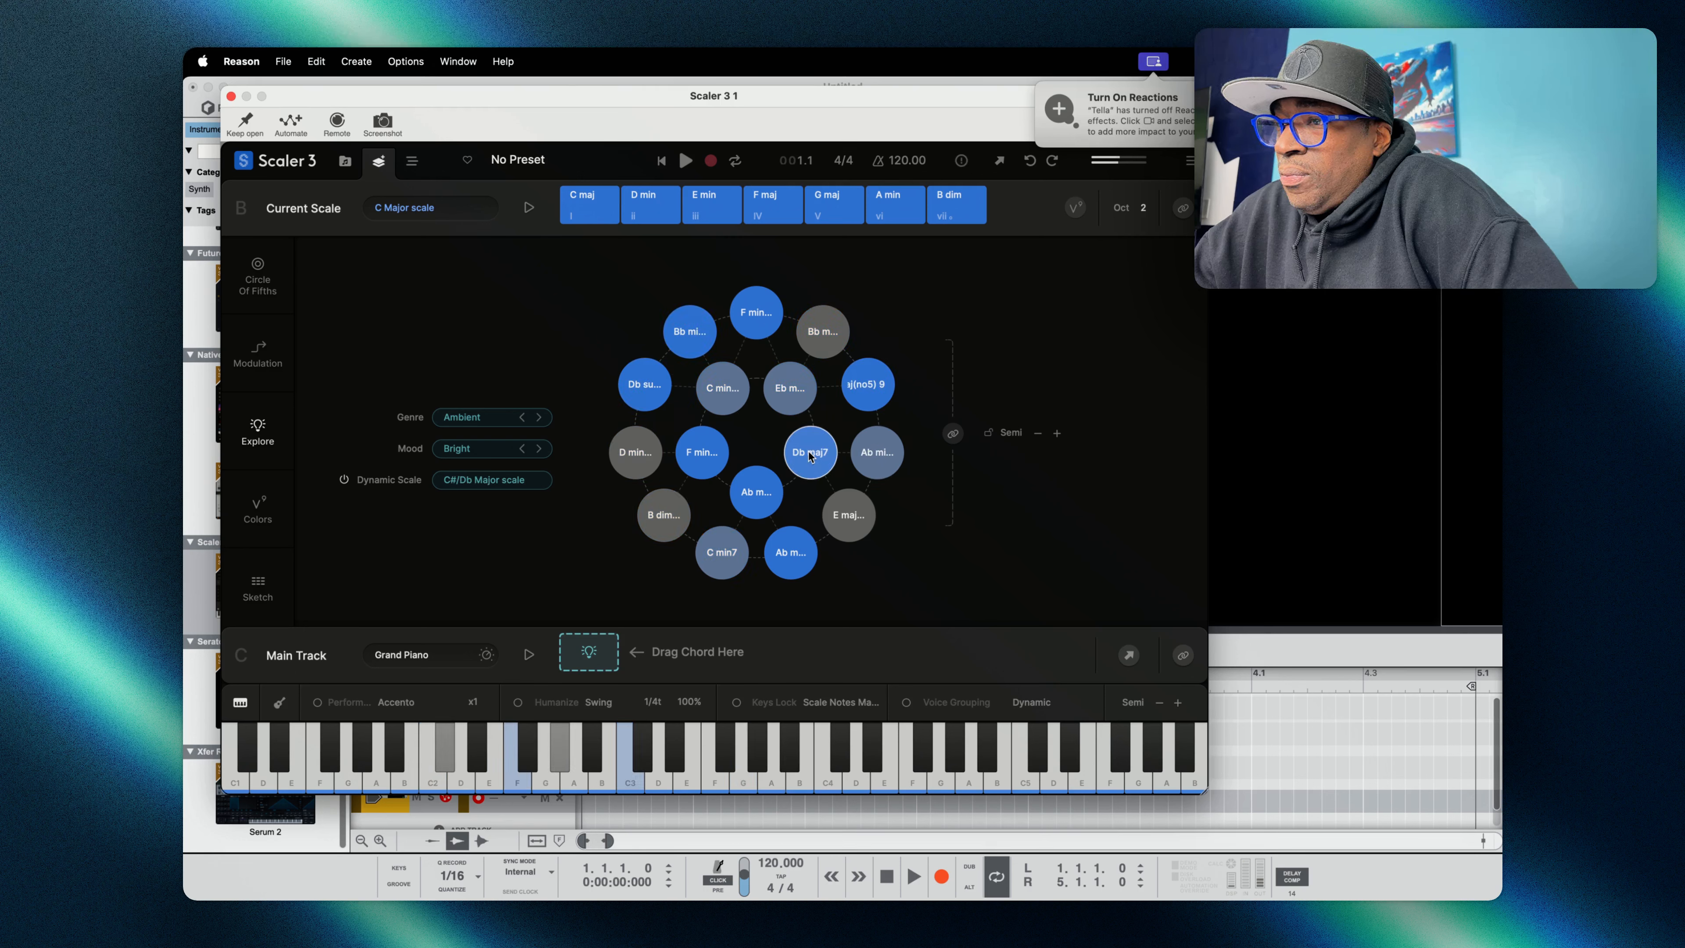
left_click(724, 559)
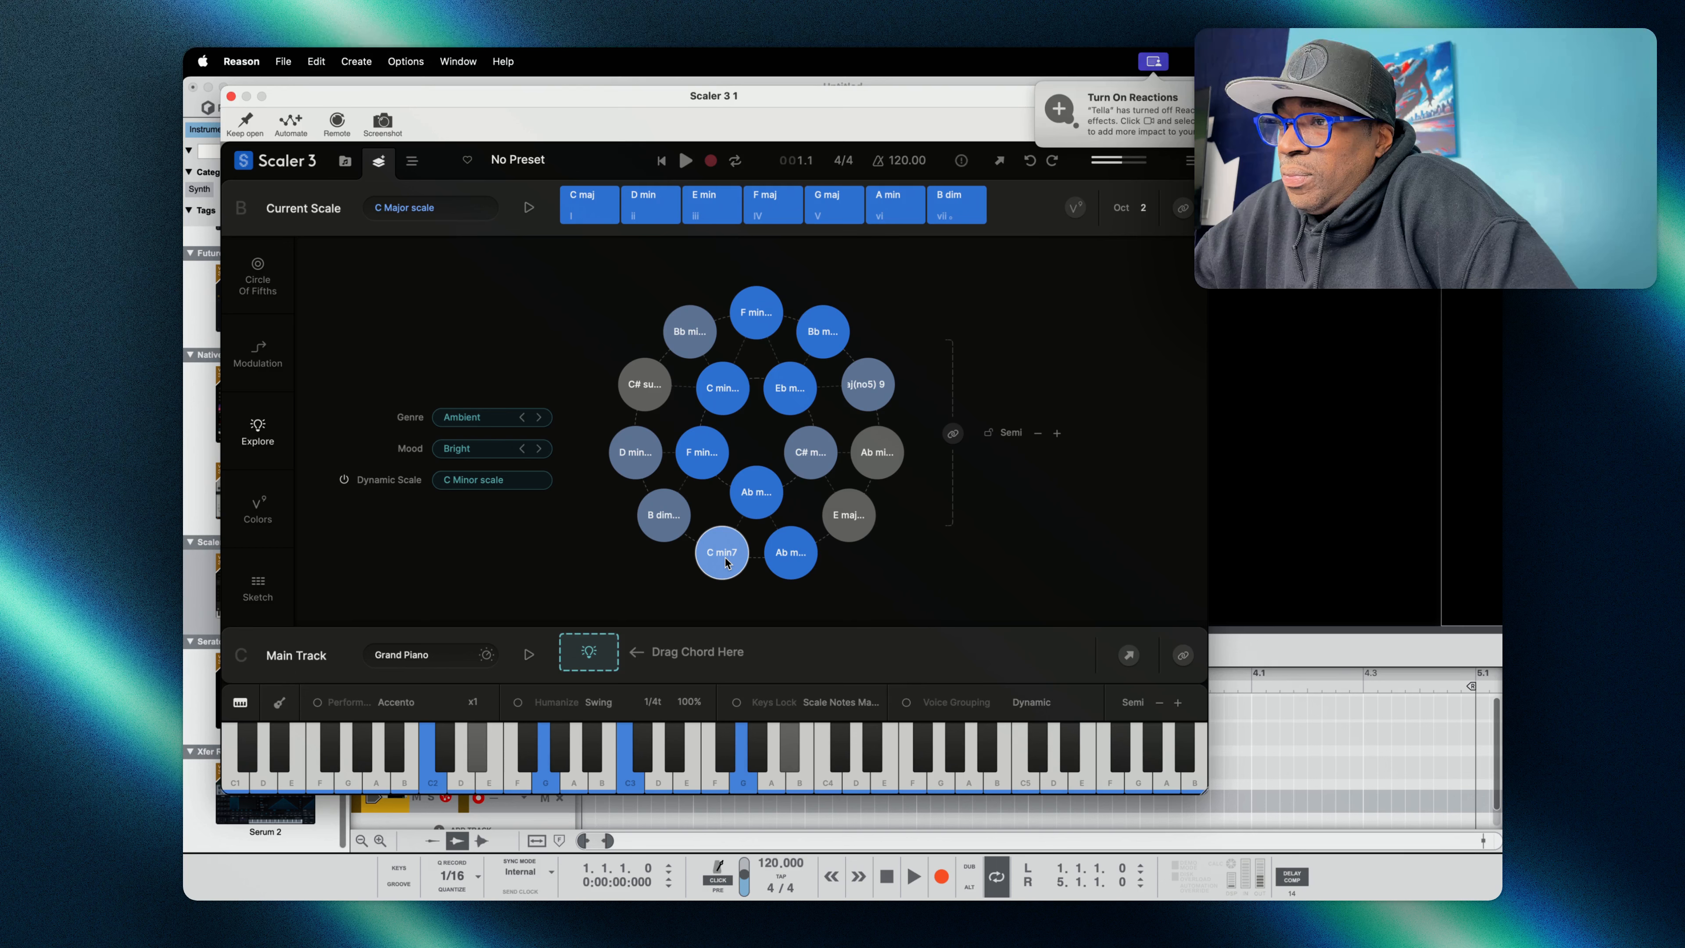
left_click(792, 556)
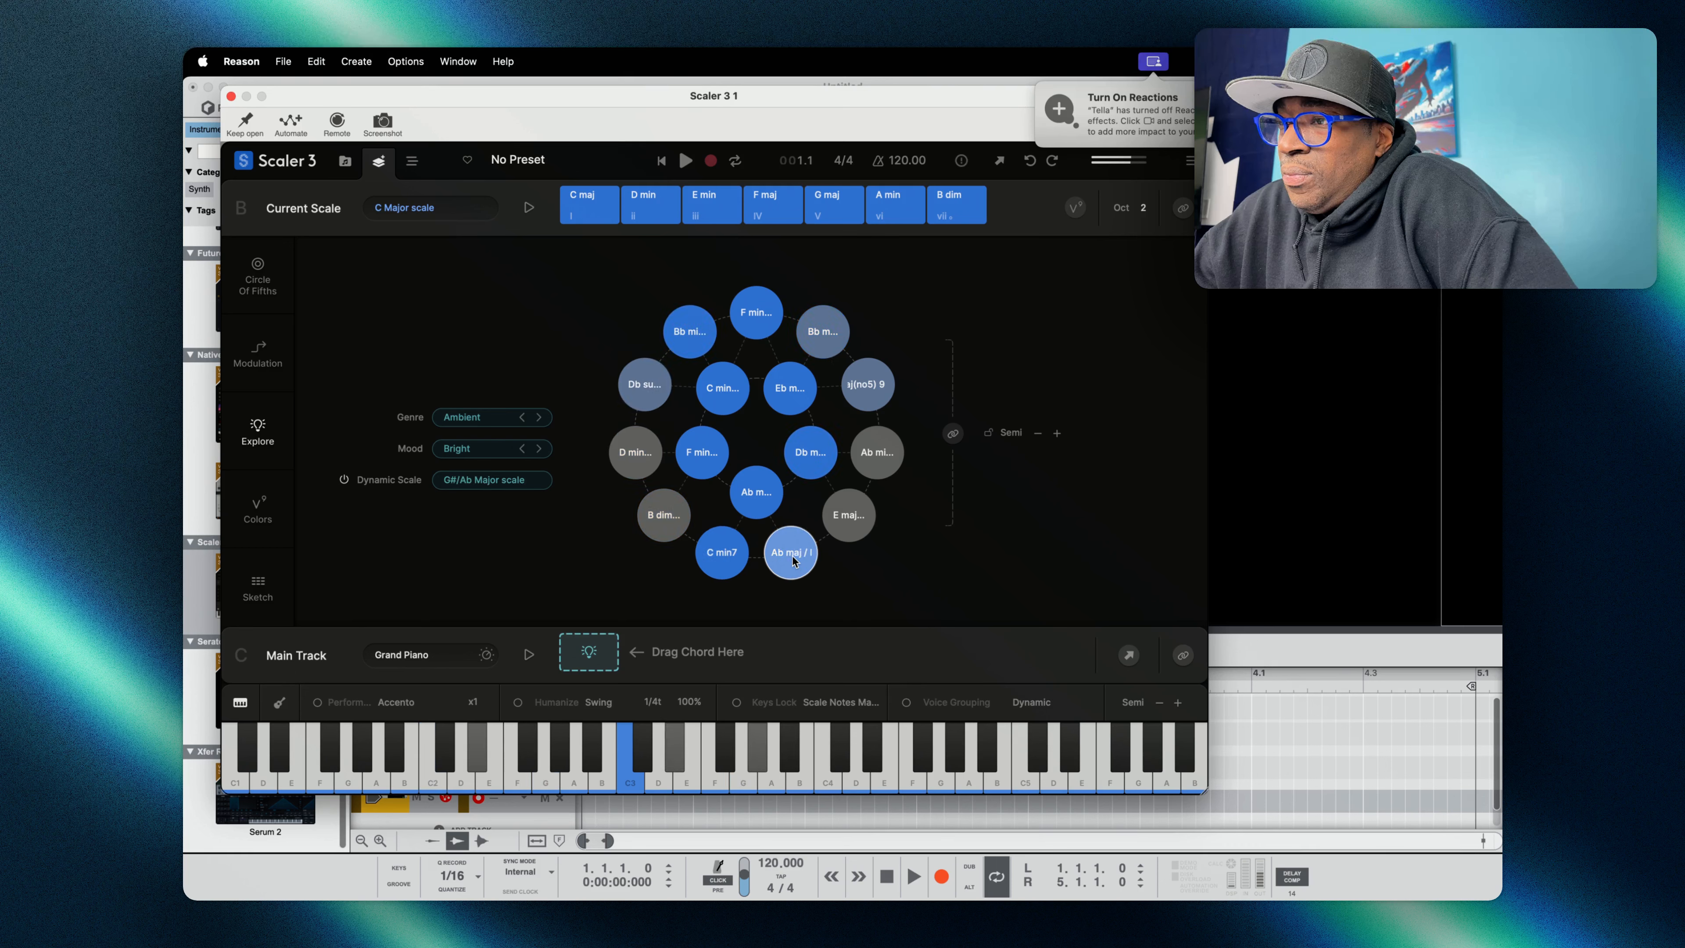
left_click(865, 389)
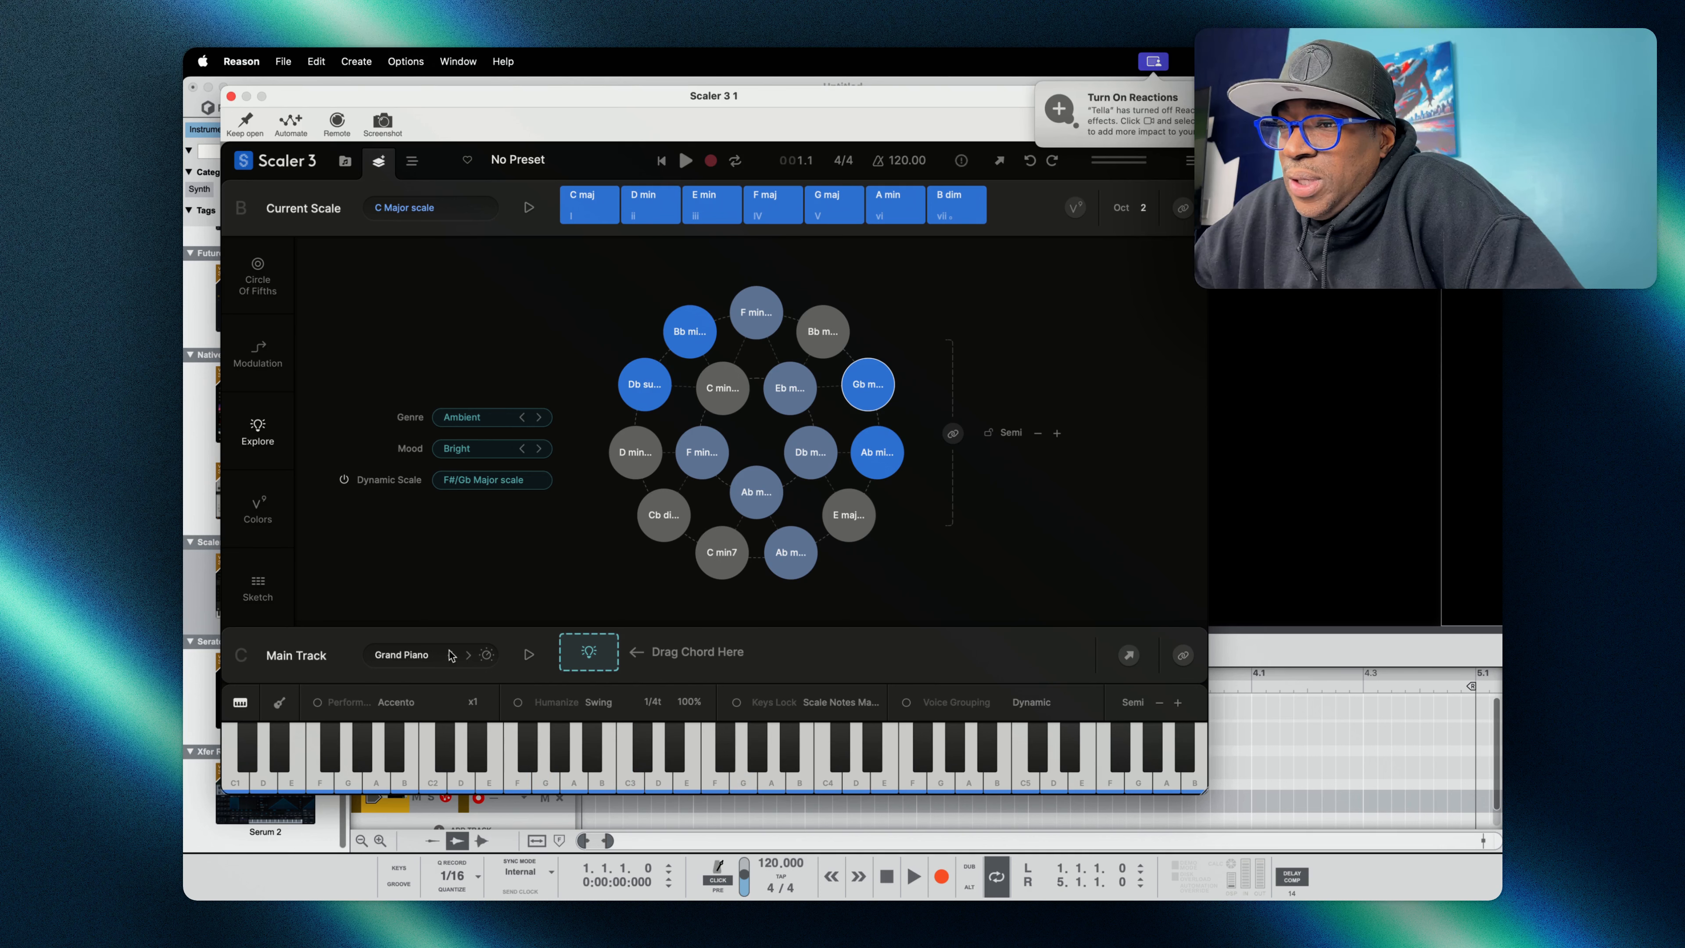
- Replace the Main Track instrument with the orchestral String Ensemble and audition C min7, Ab maj / C and the inner F min chord
left_click(402, 654)
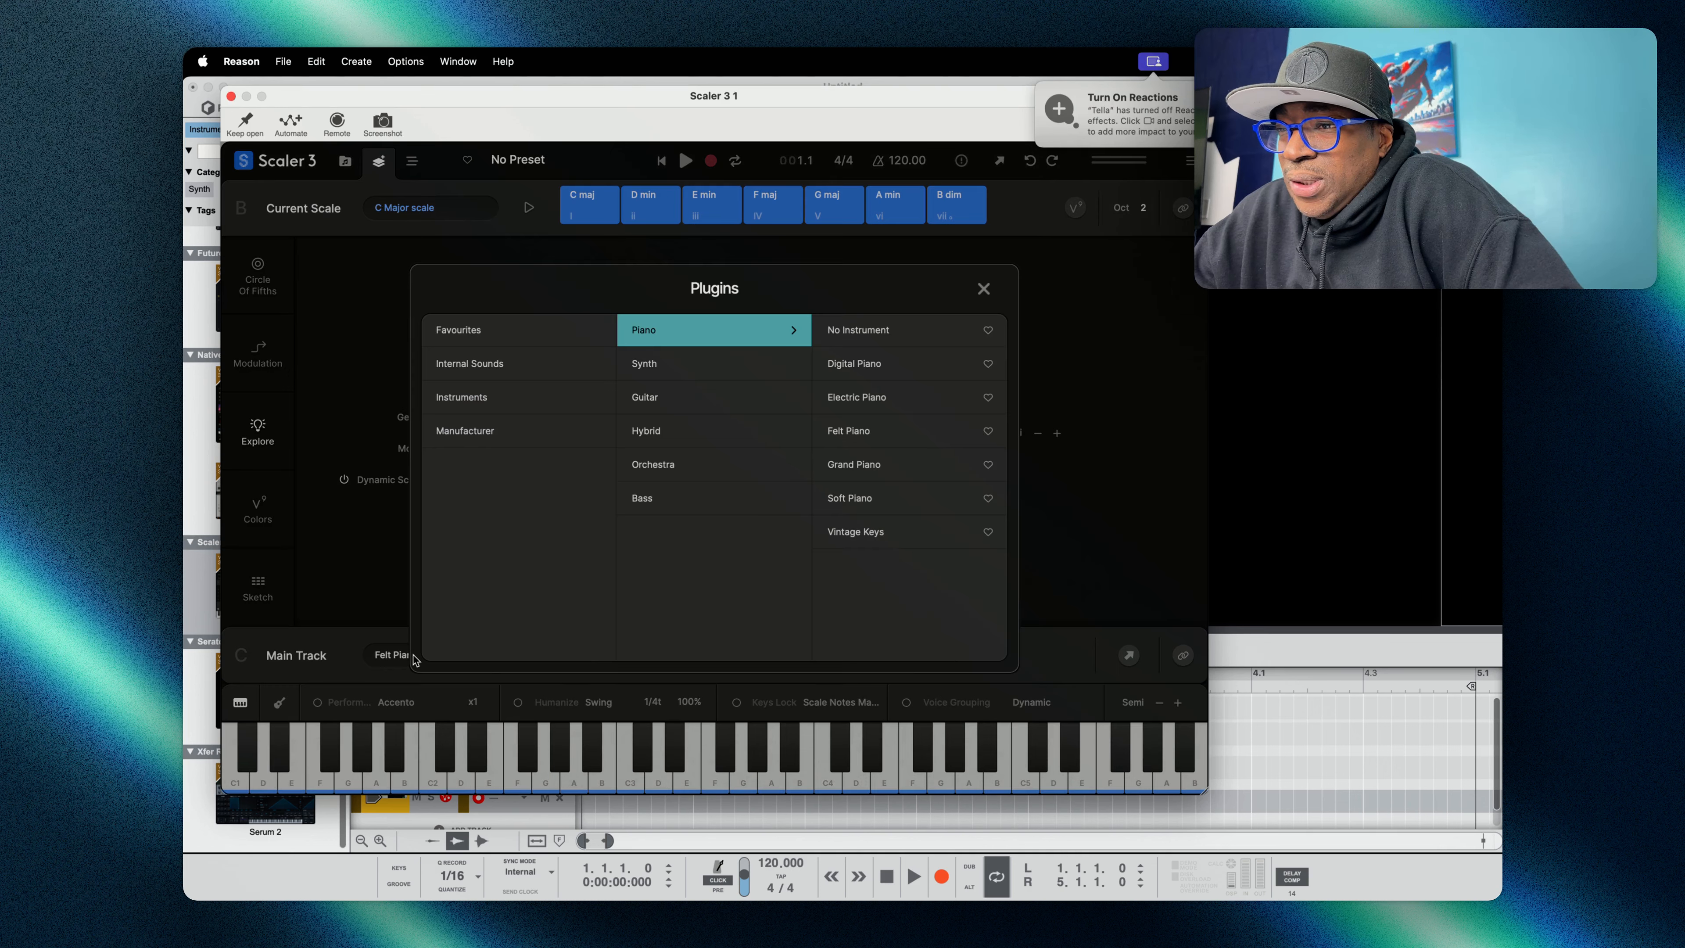
left_click(685, 468)
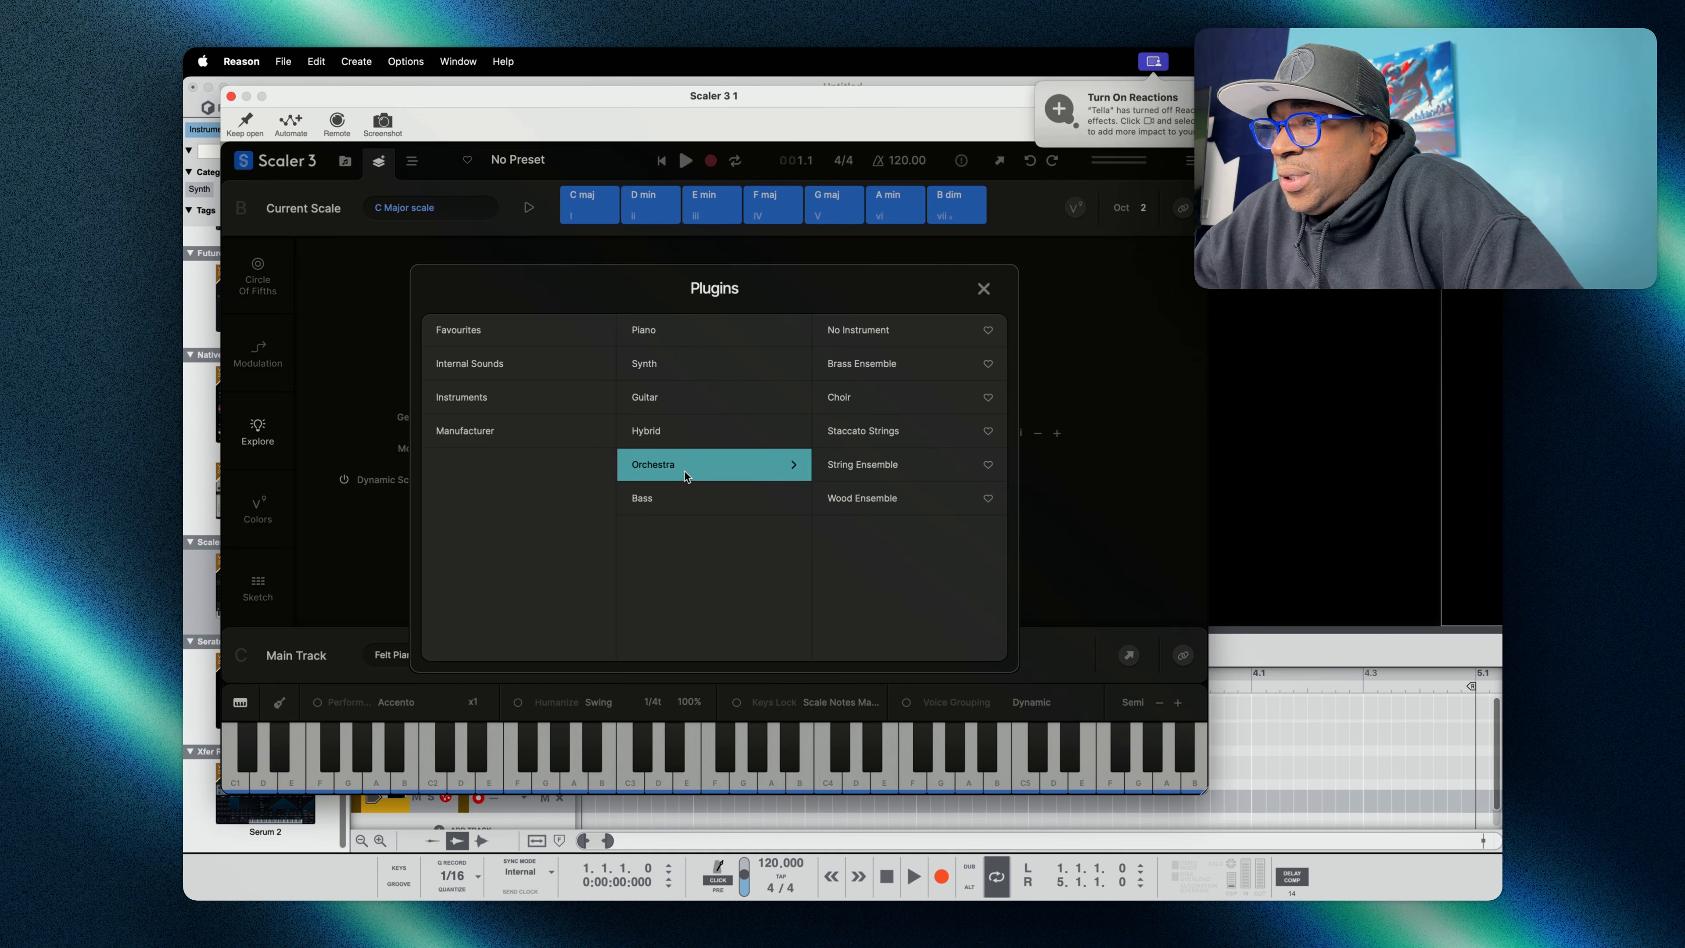
left_click(882, 464)
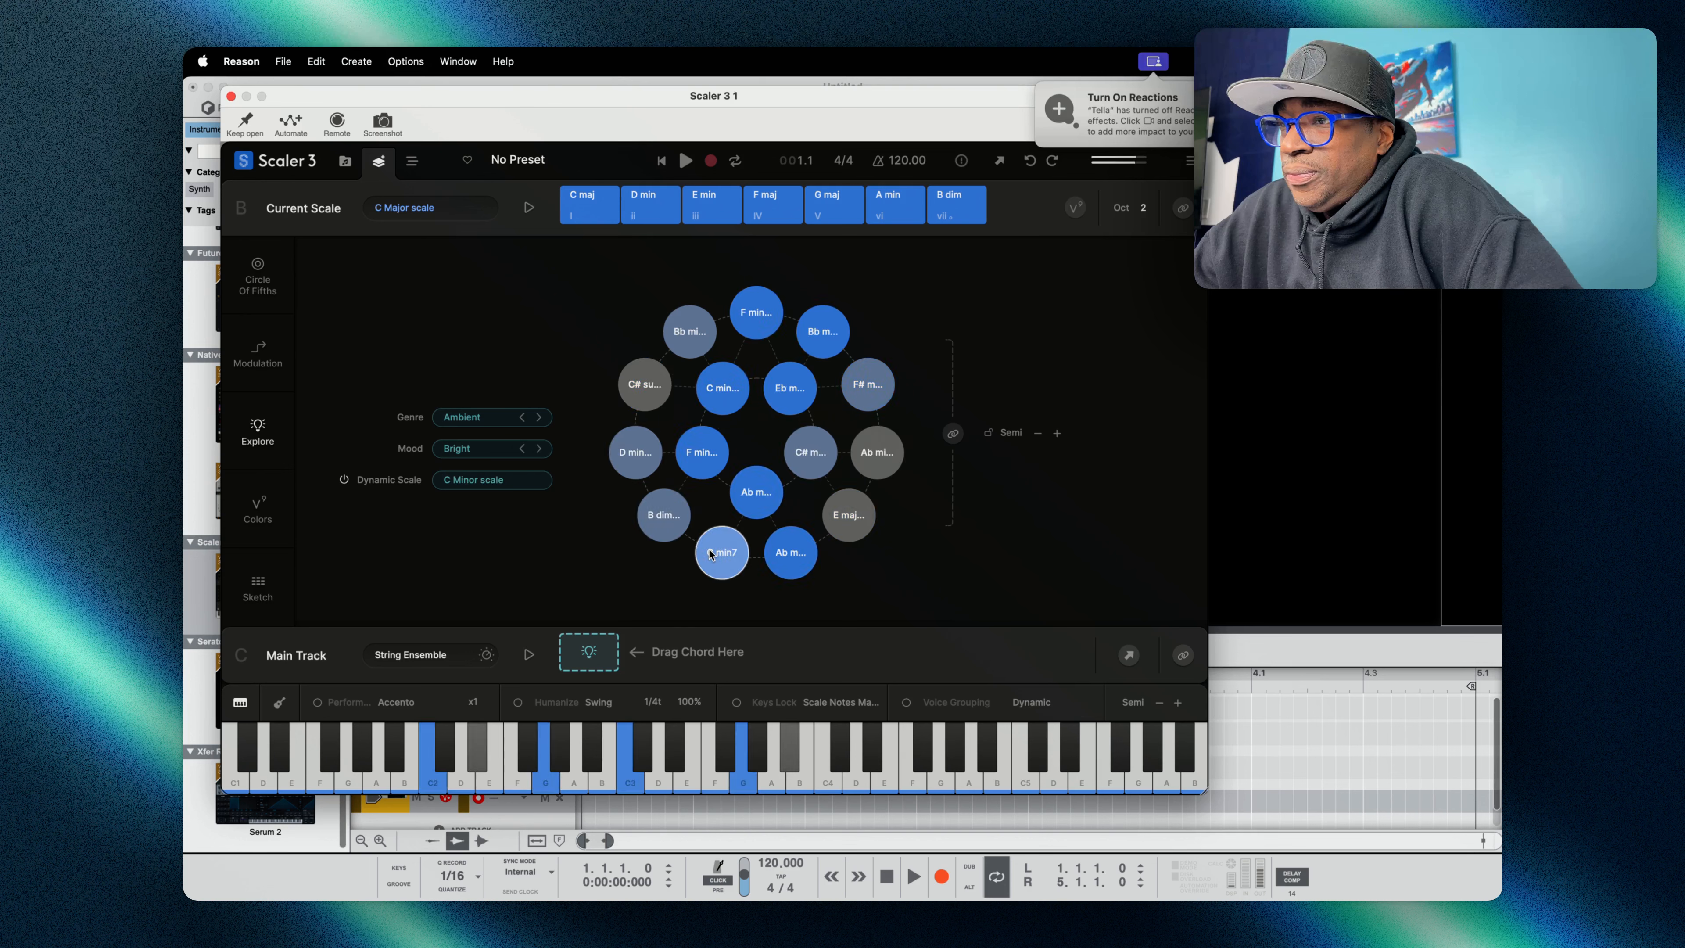
left_click(761, 505)
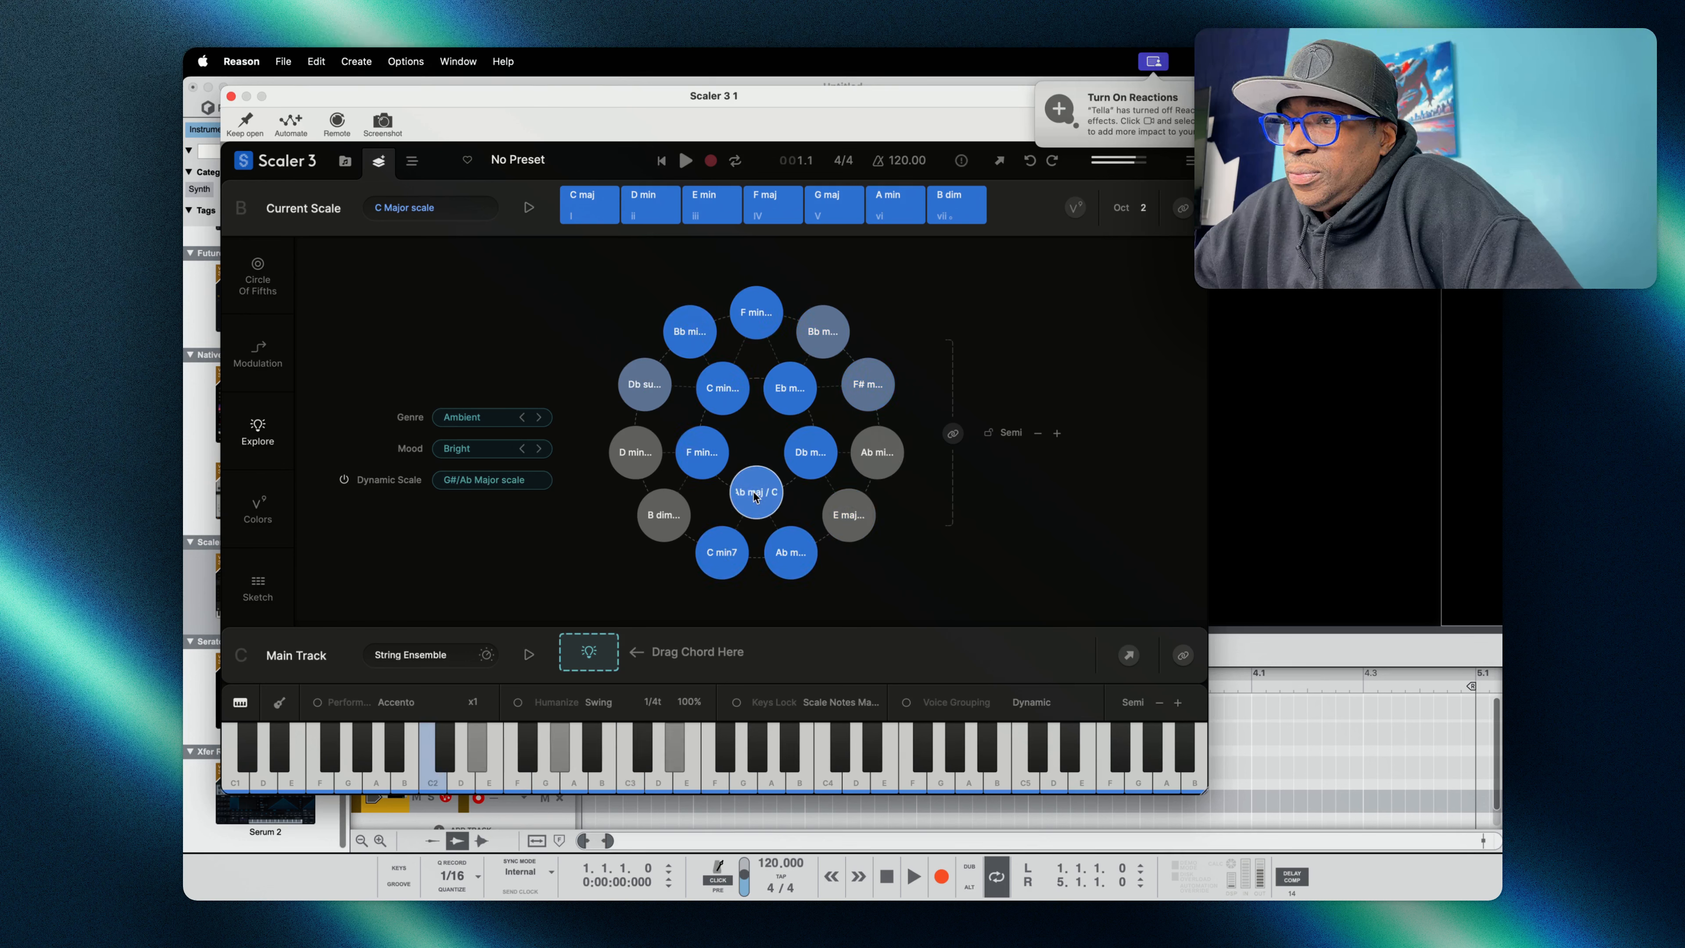
left_click(721, 467)
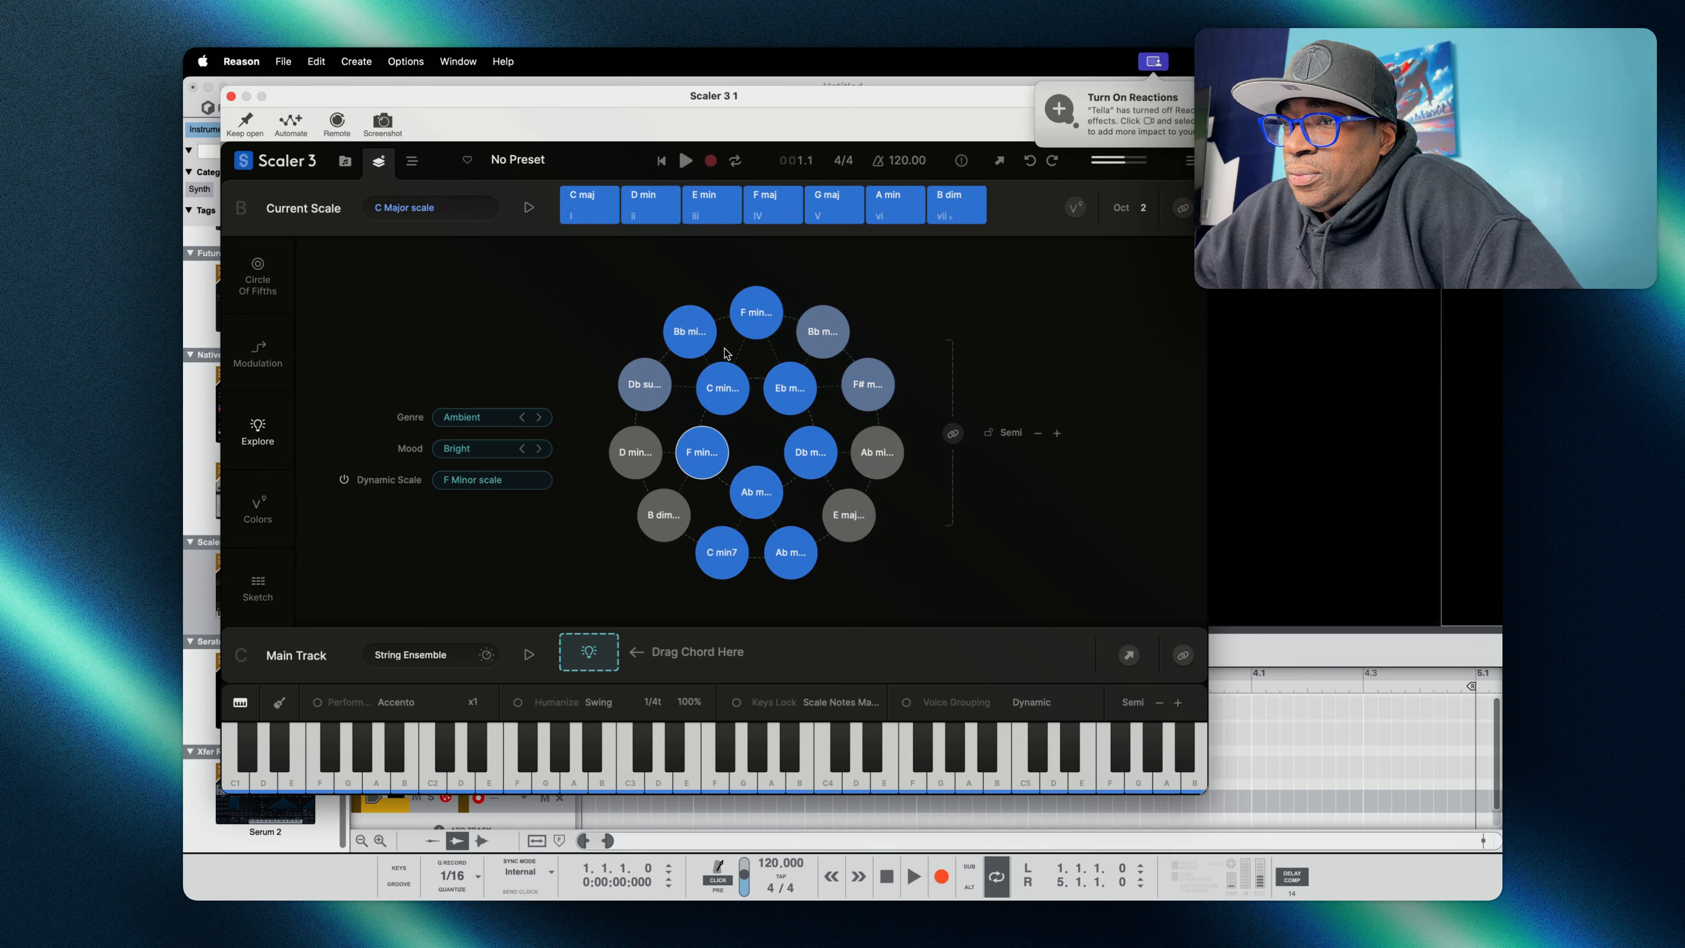
- Set the Explore genre to Hip Hop & Trap and the mood to Dark
left_click(452, 412)
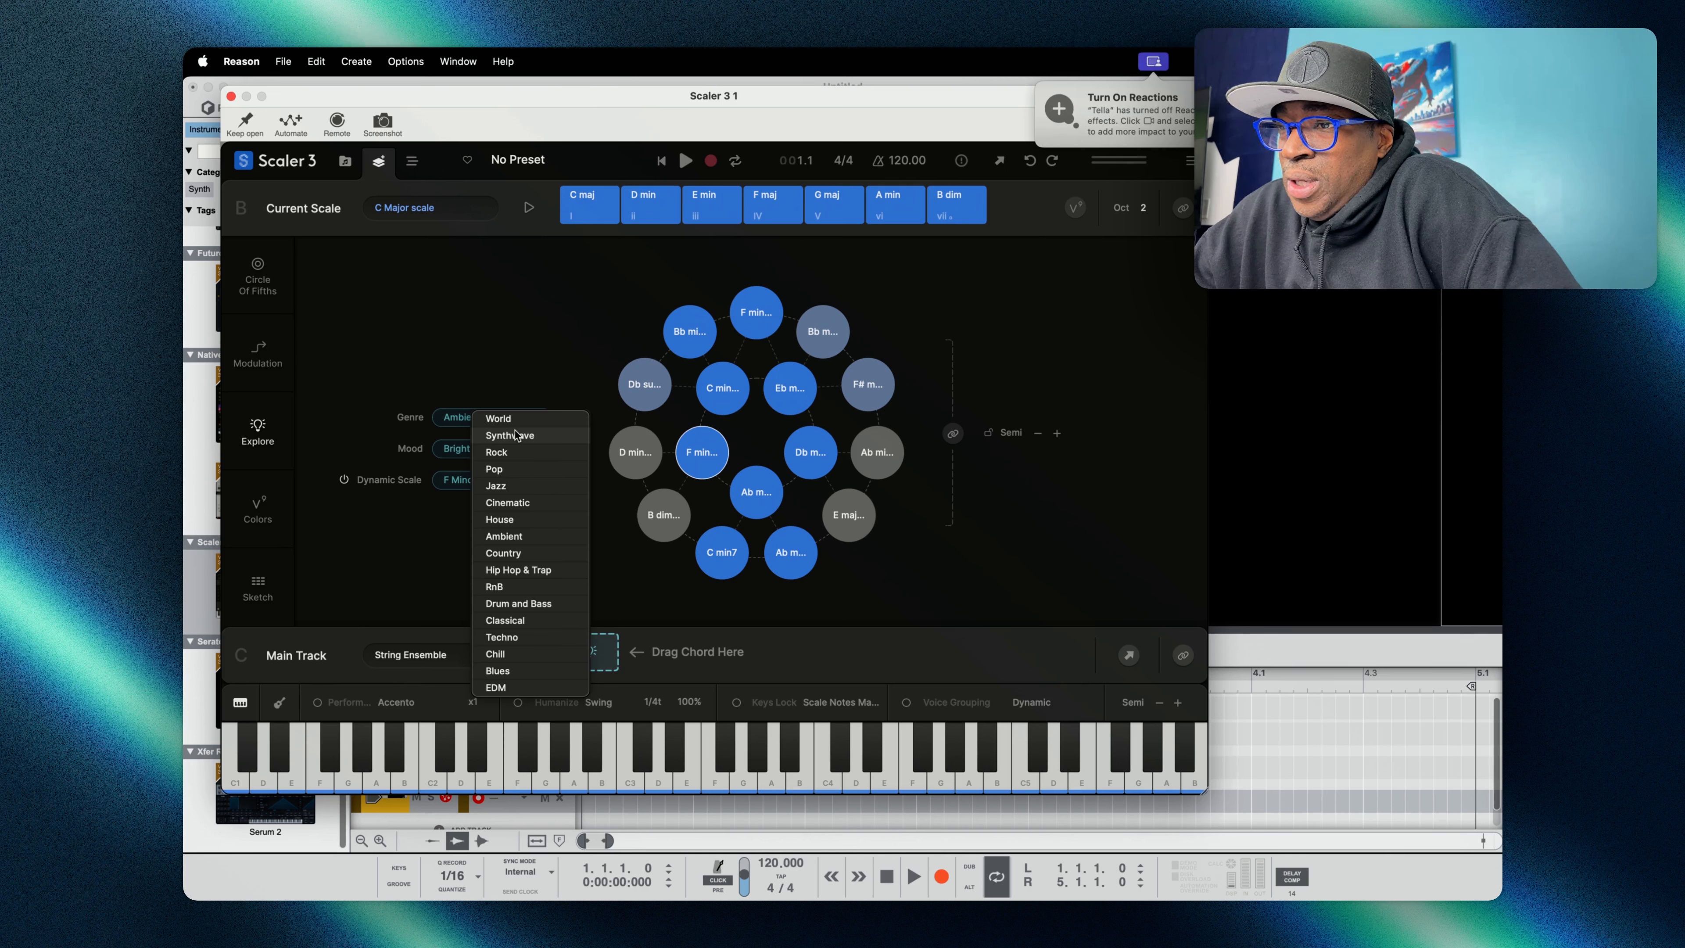
left_click(535, 570)
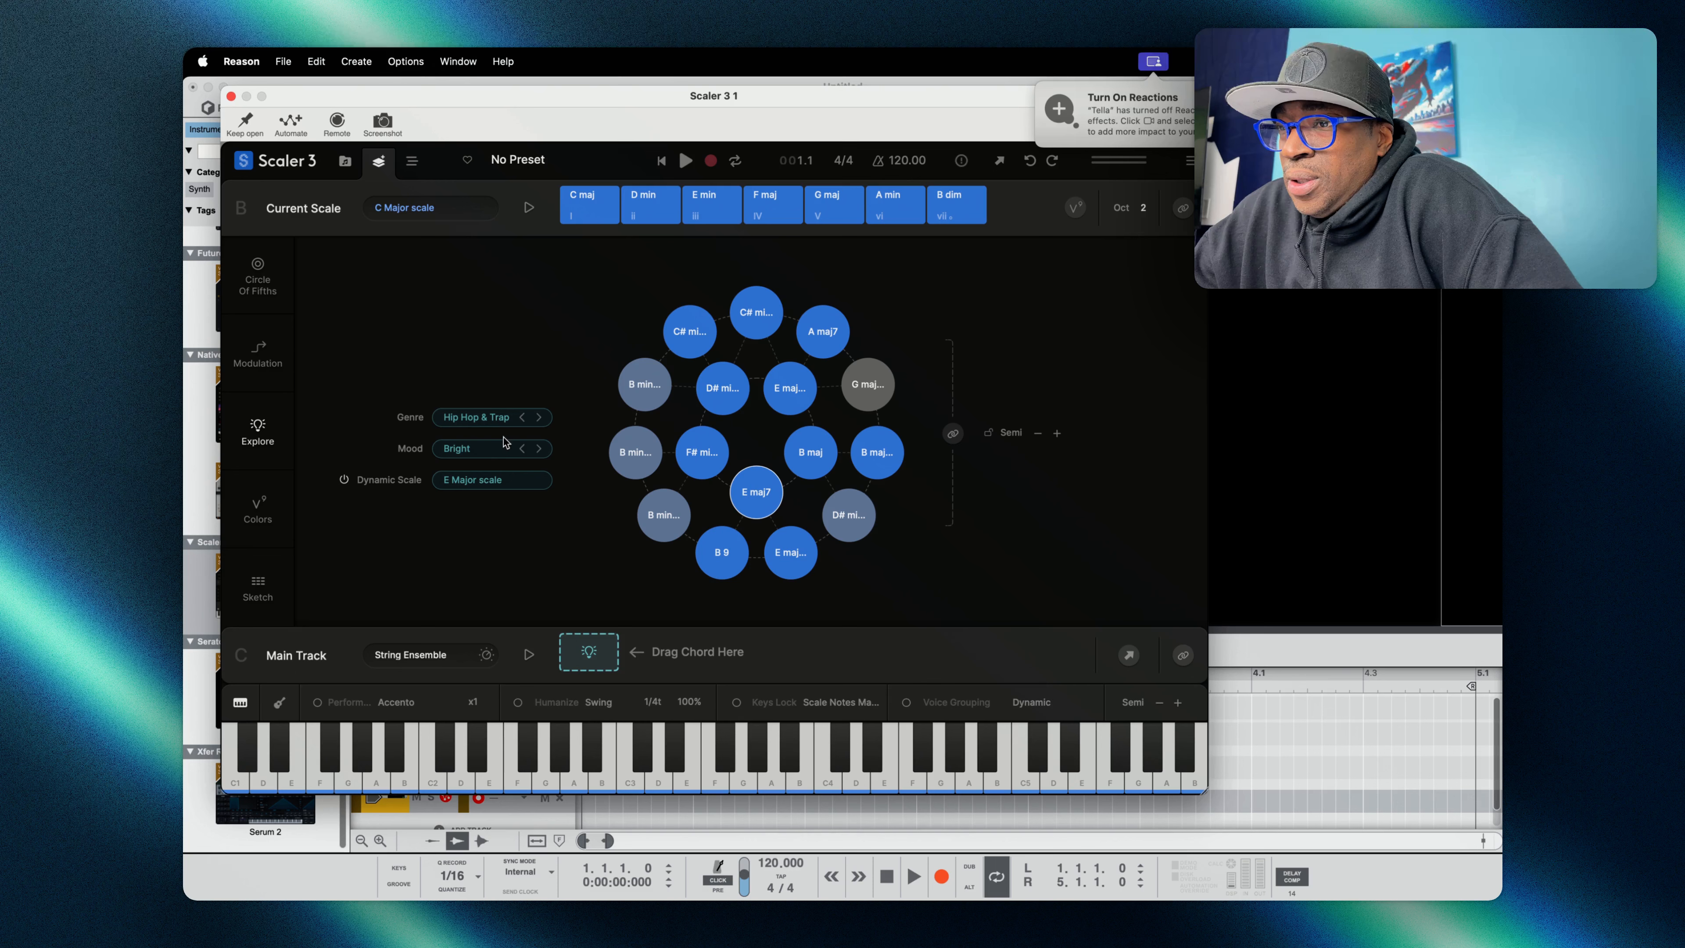
left_click(501, 418)
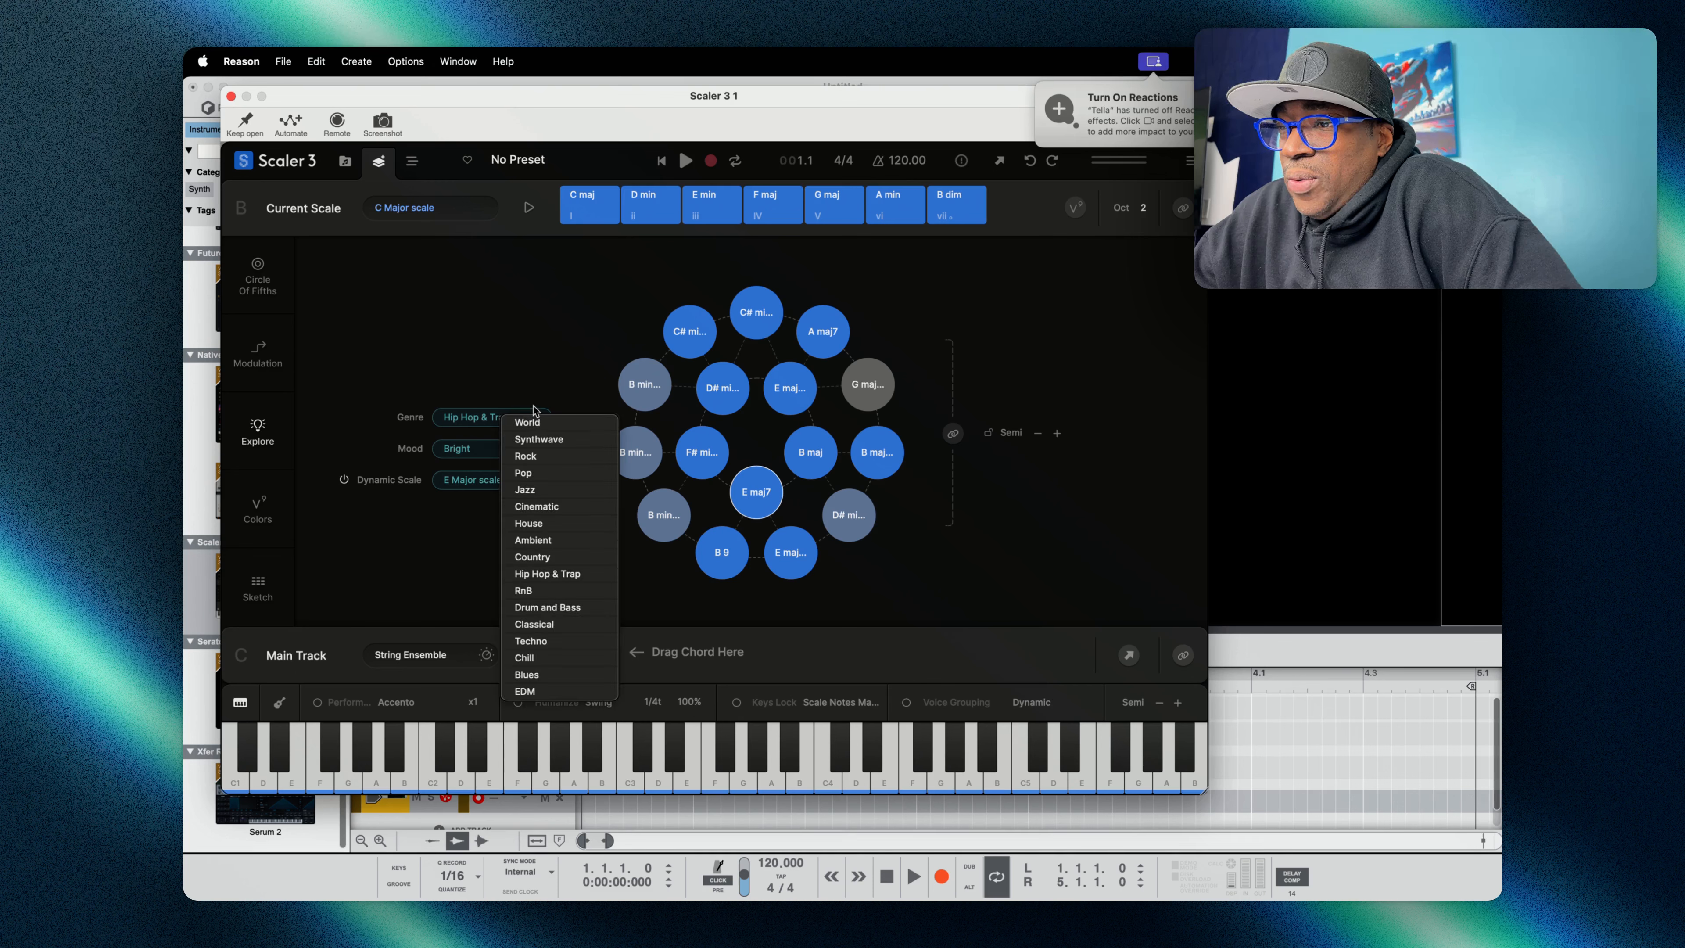
left_click(514, 393)
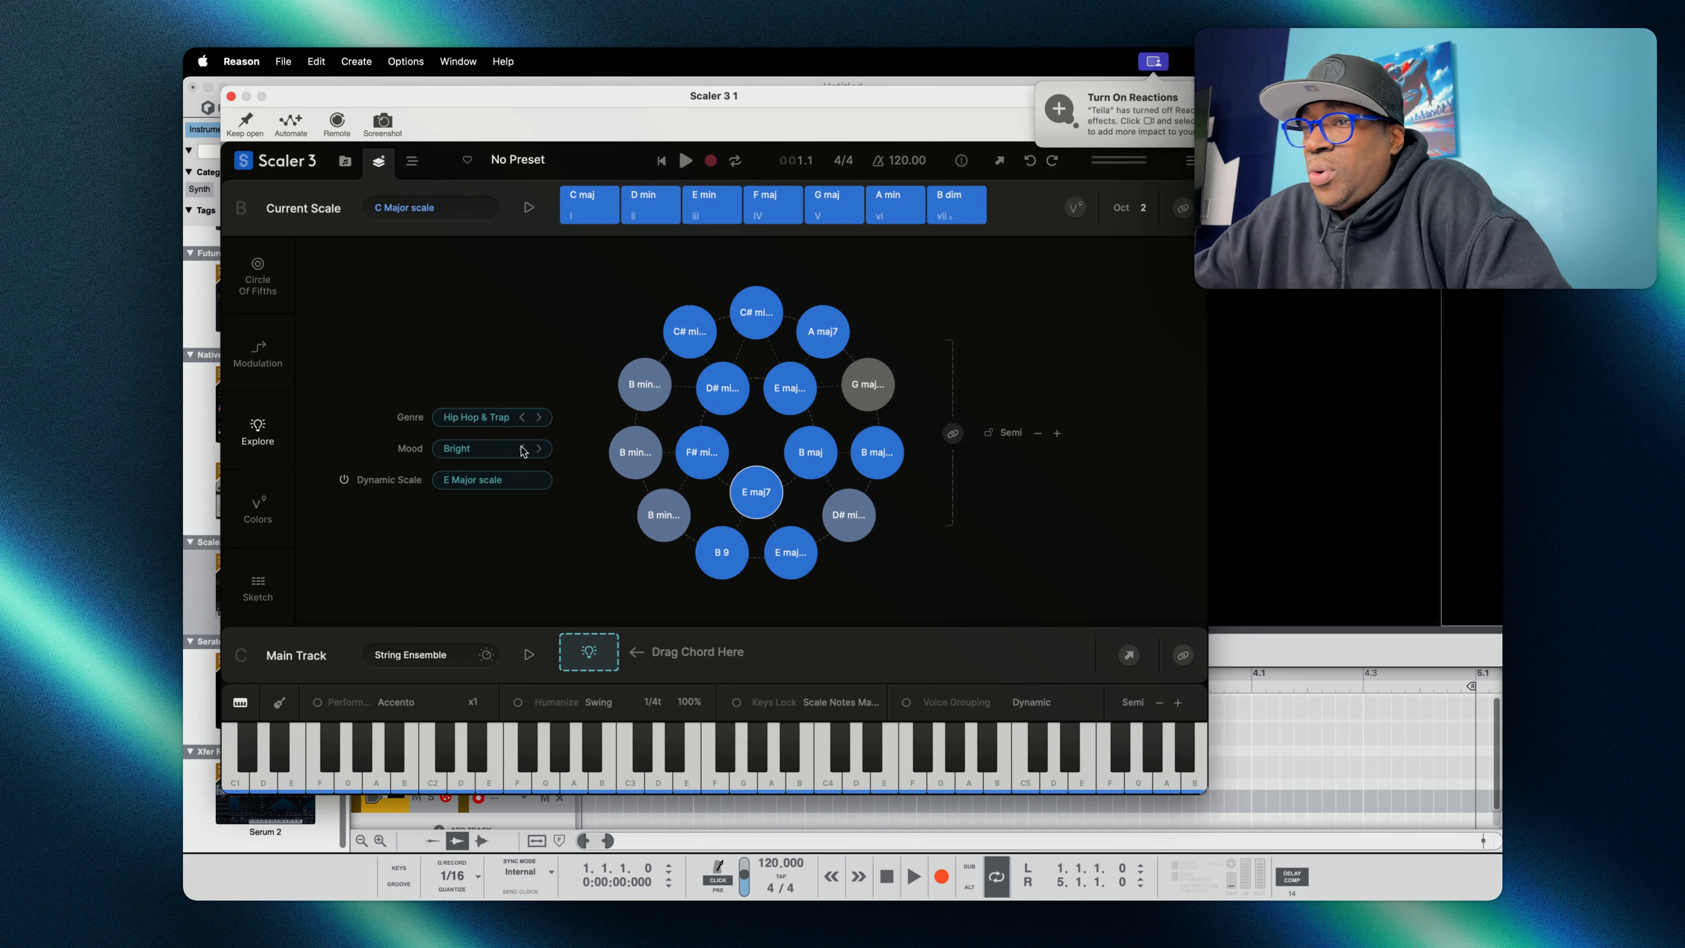
left_click(540, 450)
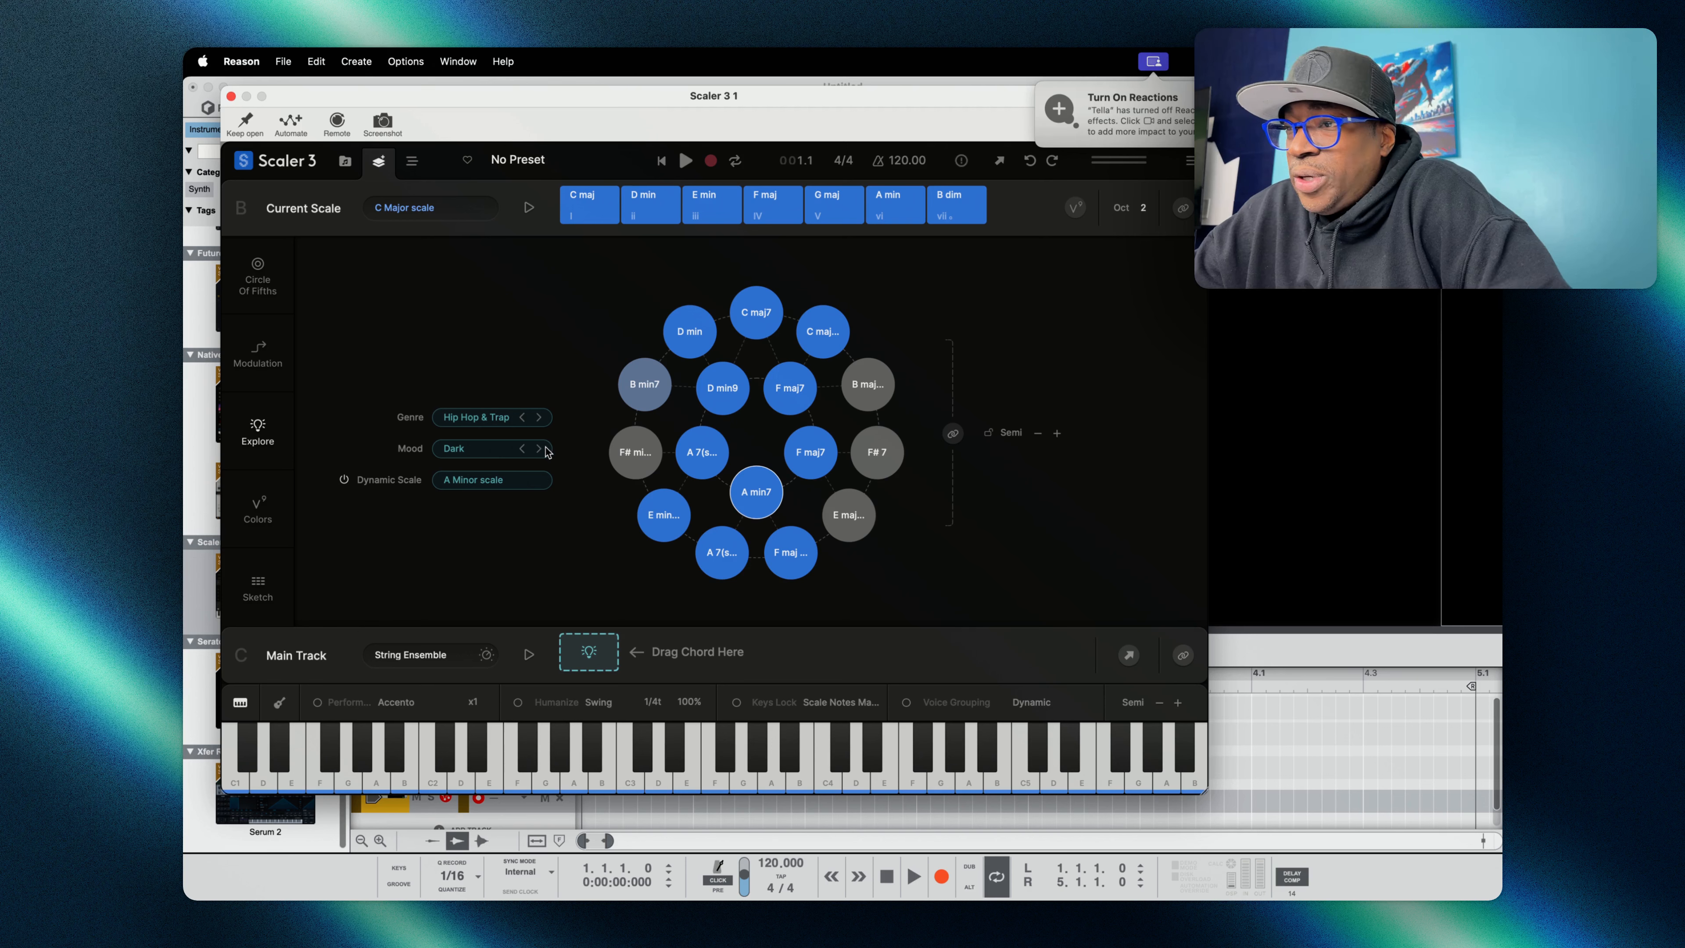
- Audition the sequence A 7(sus4), A min7, A 7(sus2) and D min9 twice with the String Ensemble sound
left_click(712, 557)
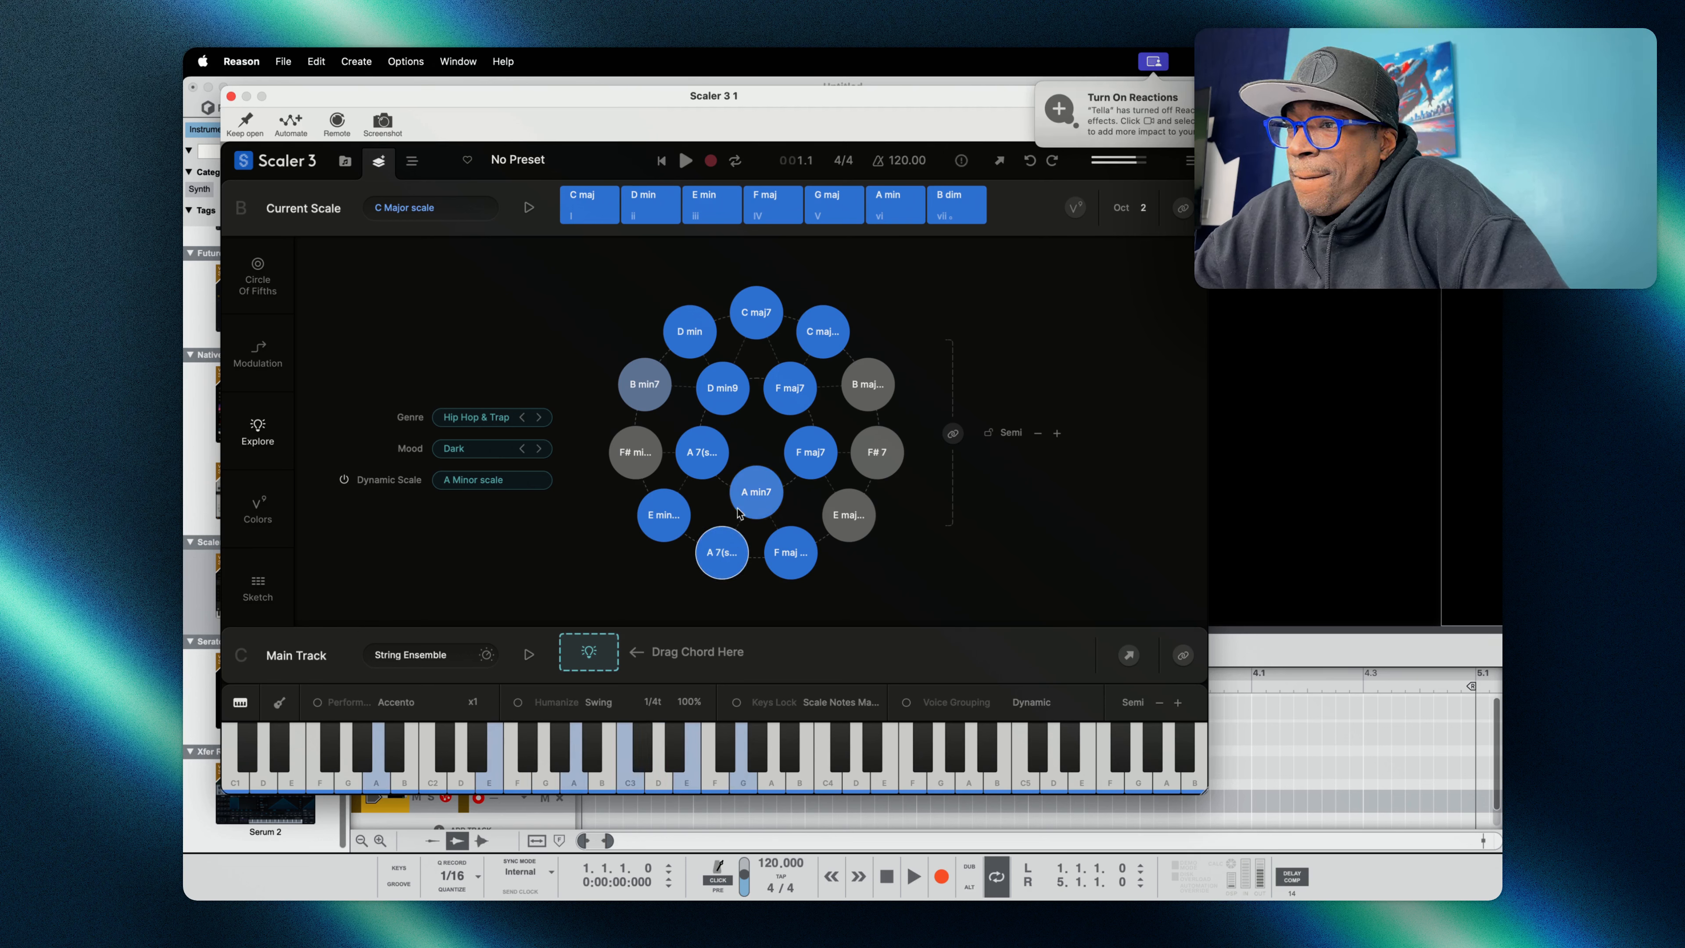
left_click(756, 502)
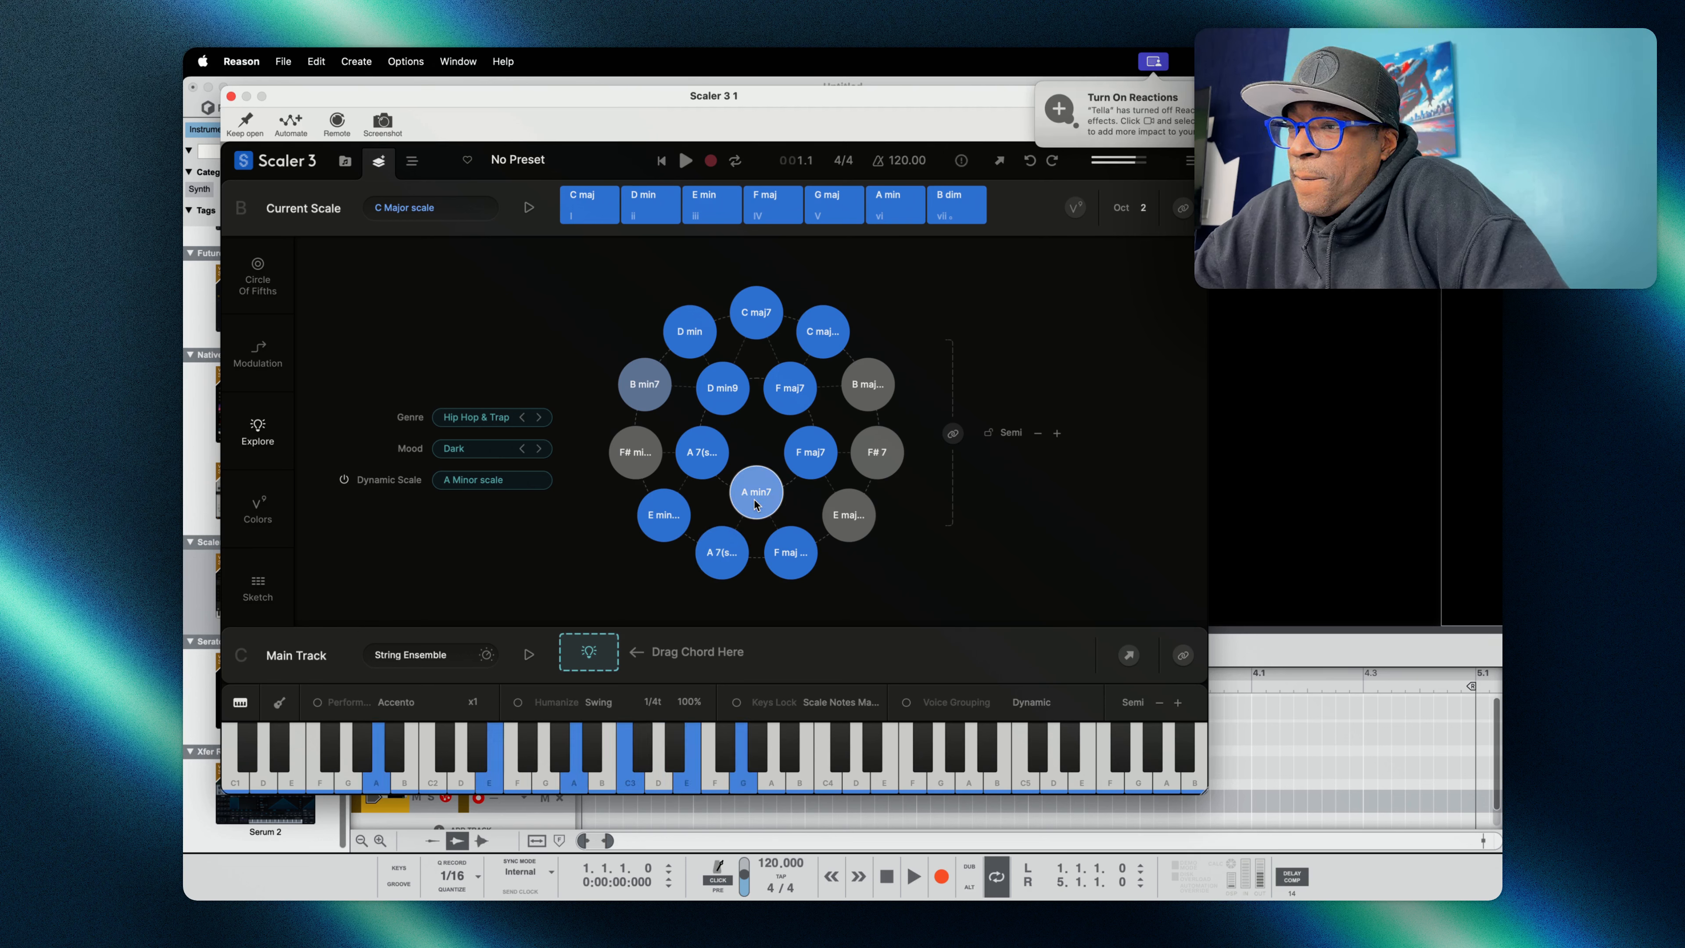
left_click(717, 463)
left_click(729, 390)
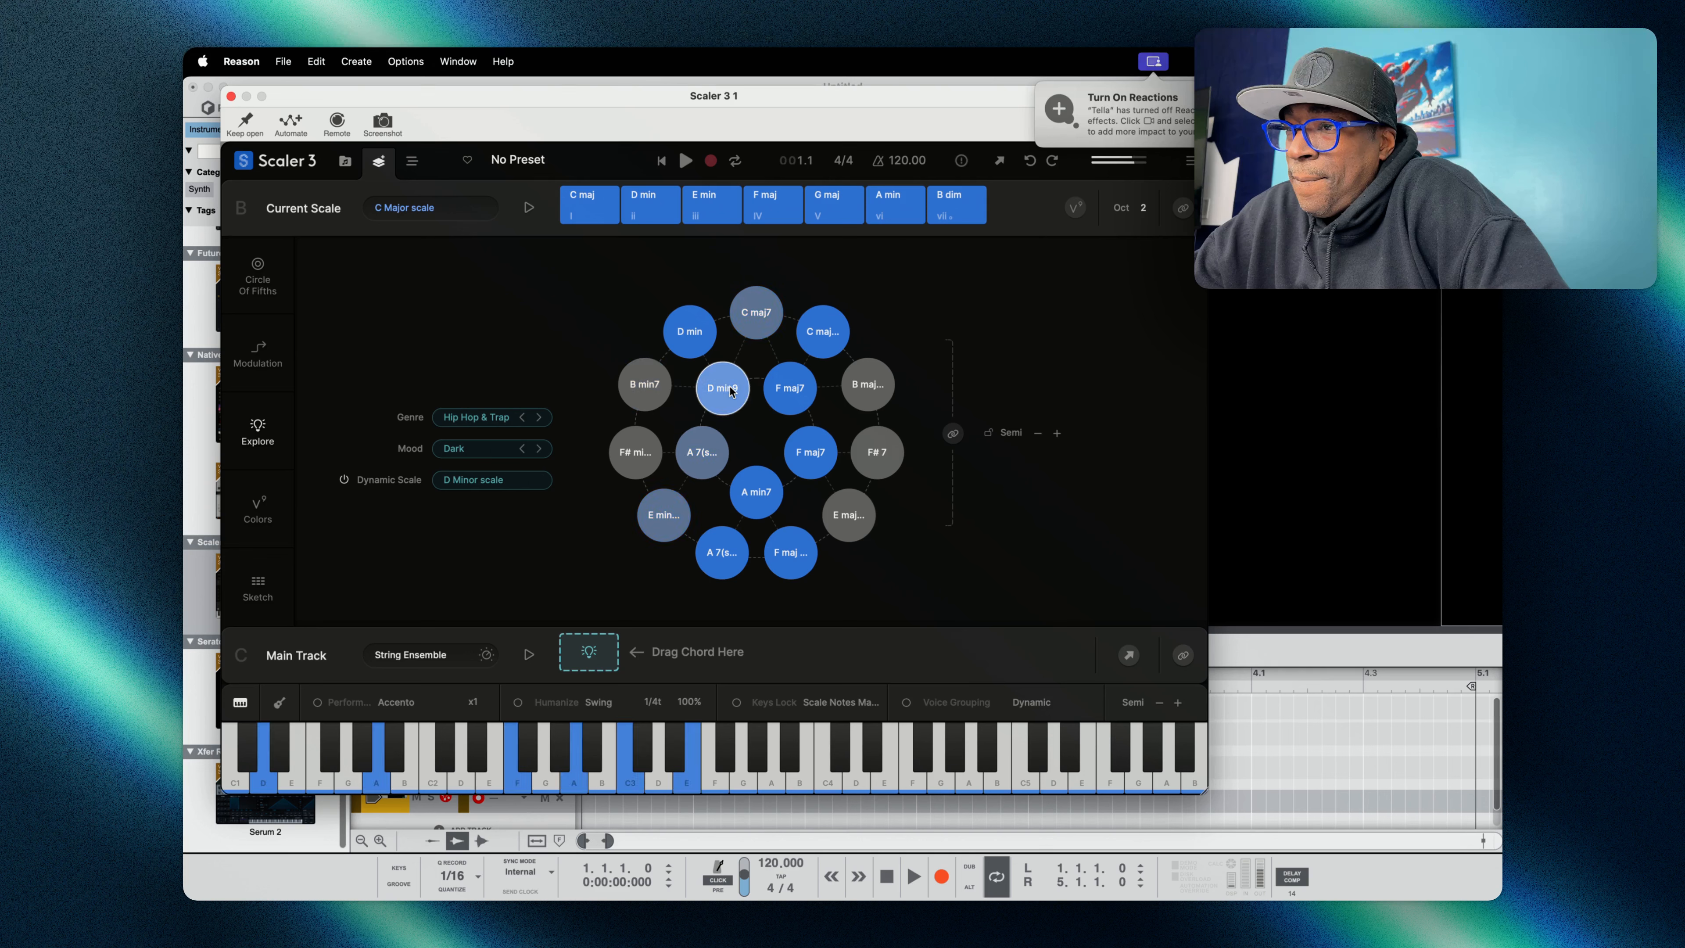
left_click(723, 553)
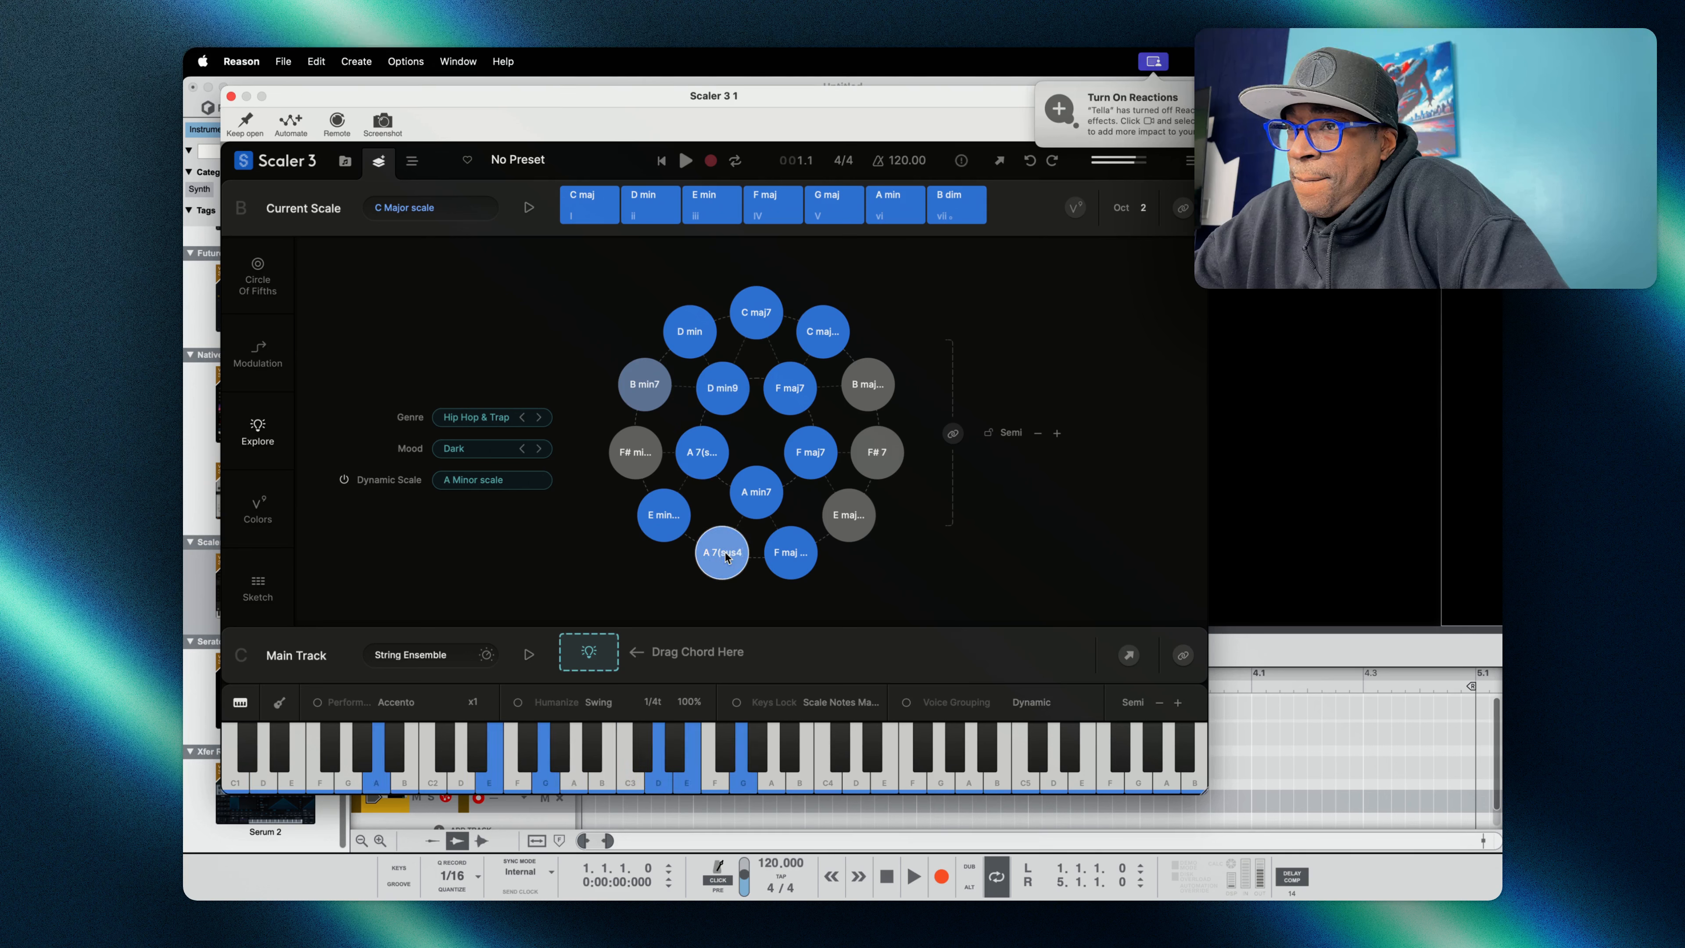
left_click(756, 506)
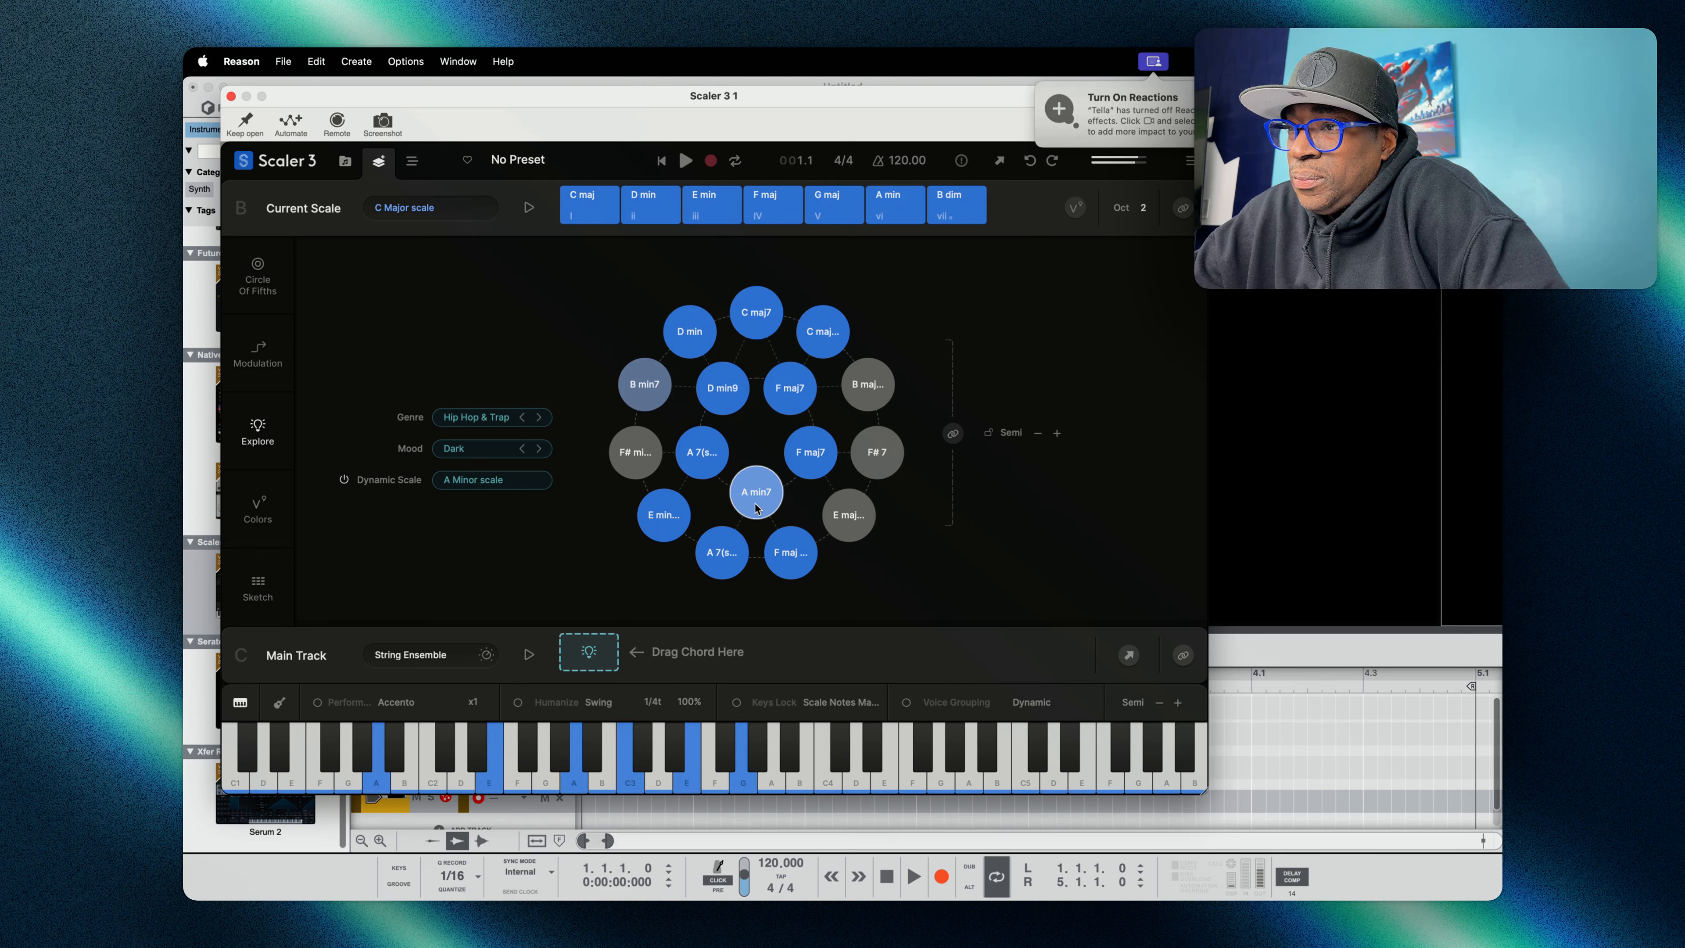
left_click(712, 449)
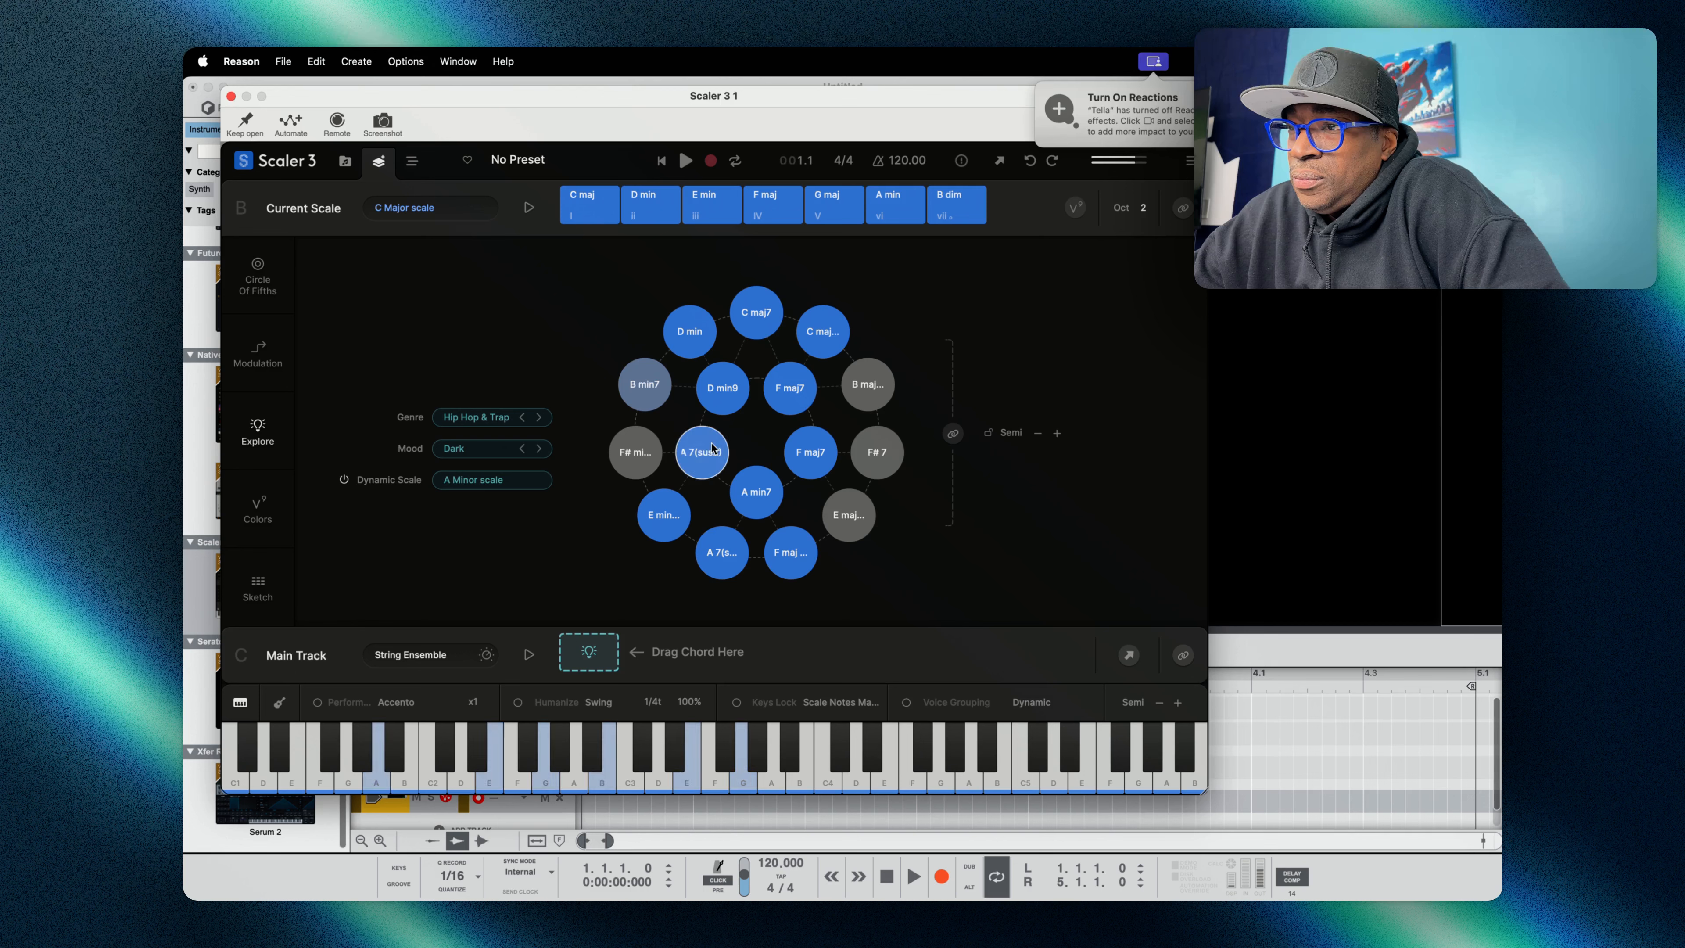
left_click(727, 398)
- Add A 7(sus4), A min7, A 7(sus2) and D min9 in that order to the Main Track
left_click_drag(722, 552, 578, 648)
left_click_drag(756, 492, 650, 667)
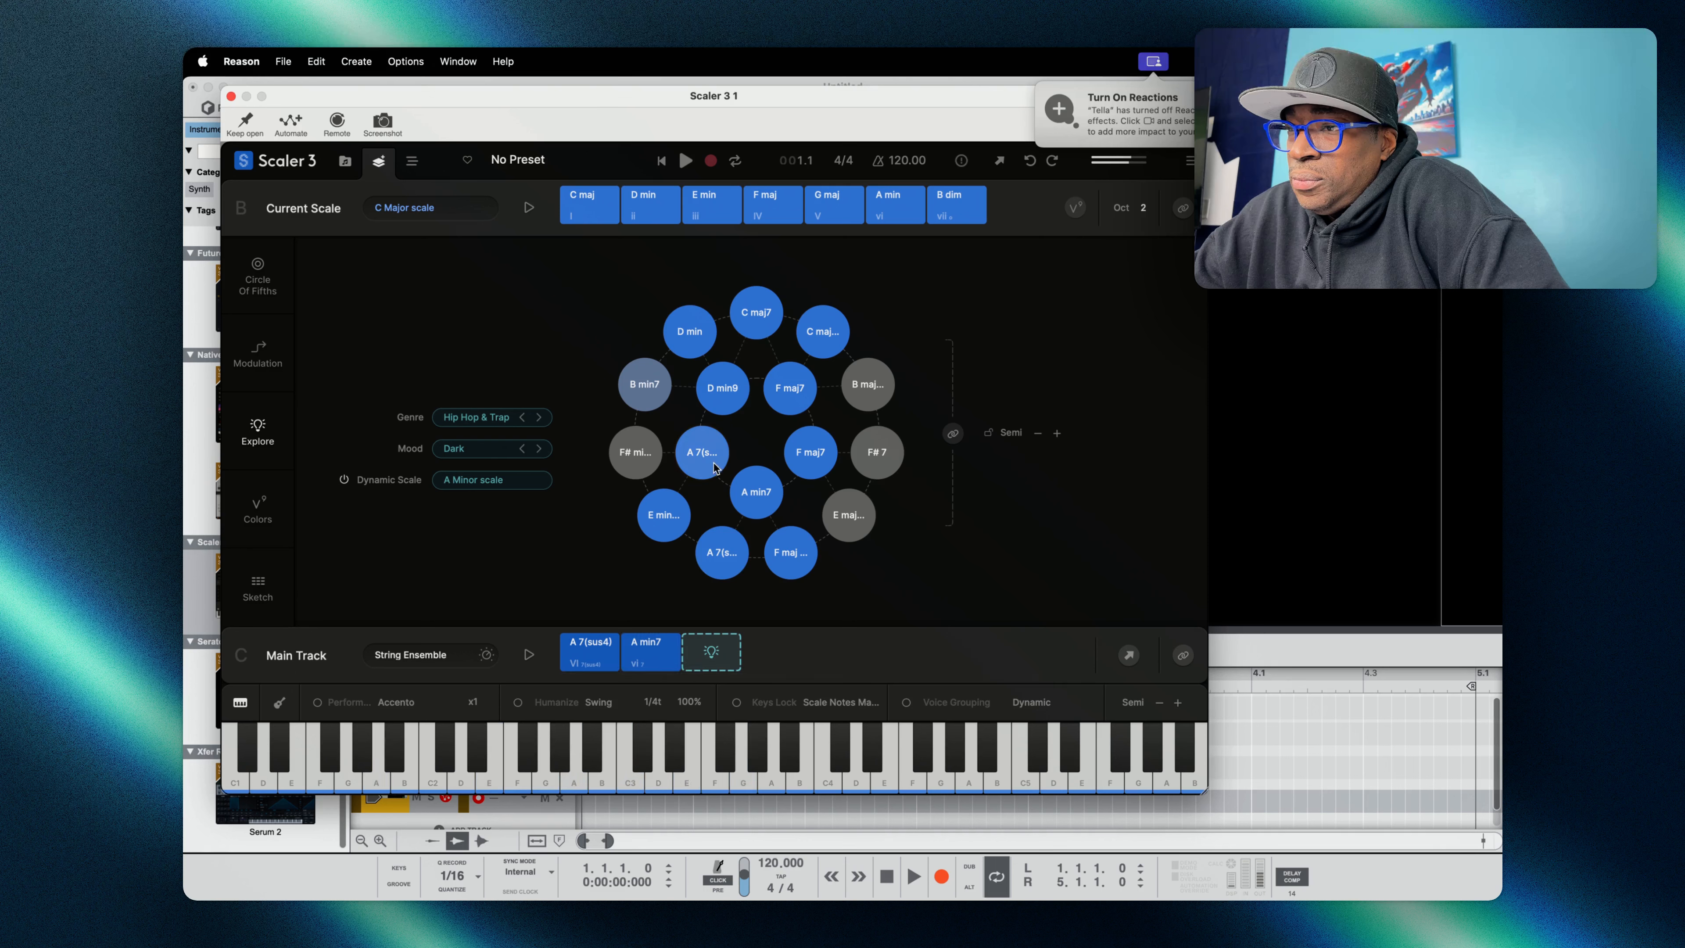
left_click_drag(702, 452, 700, 637)
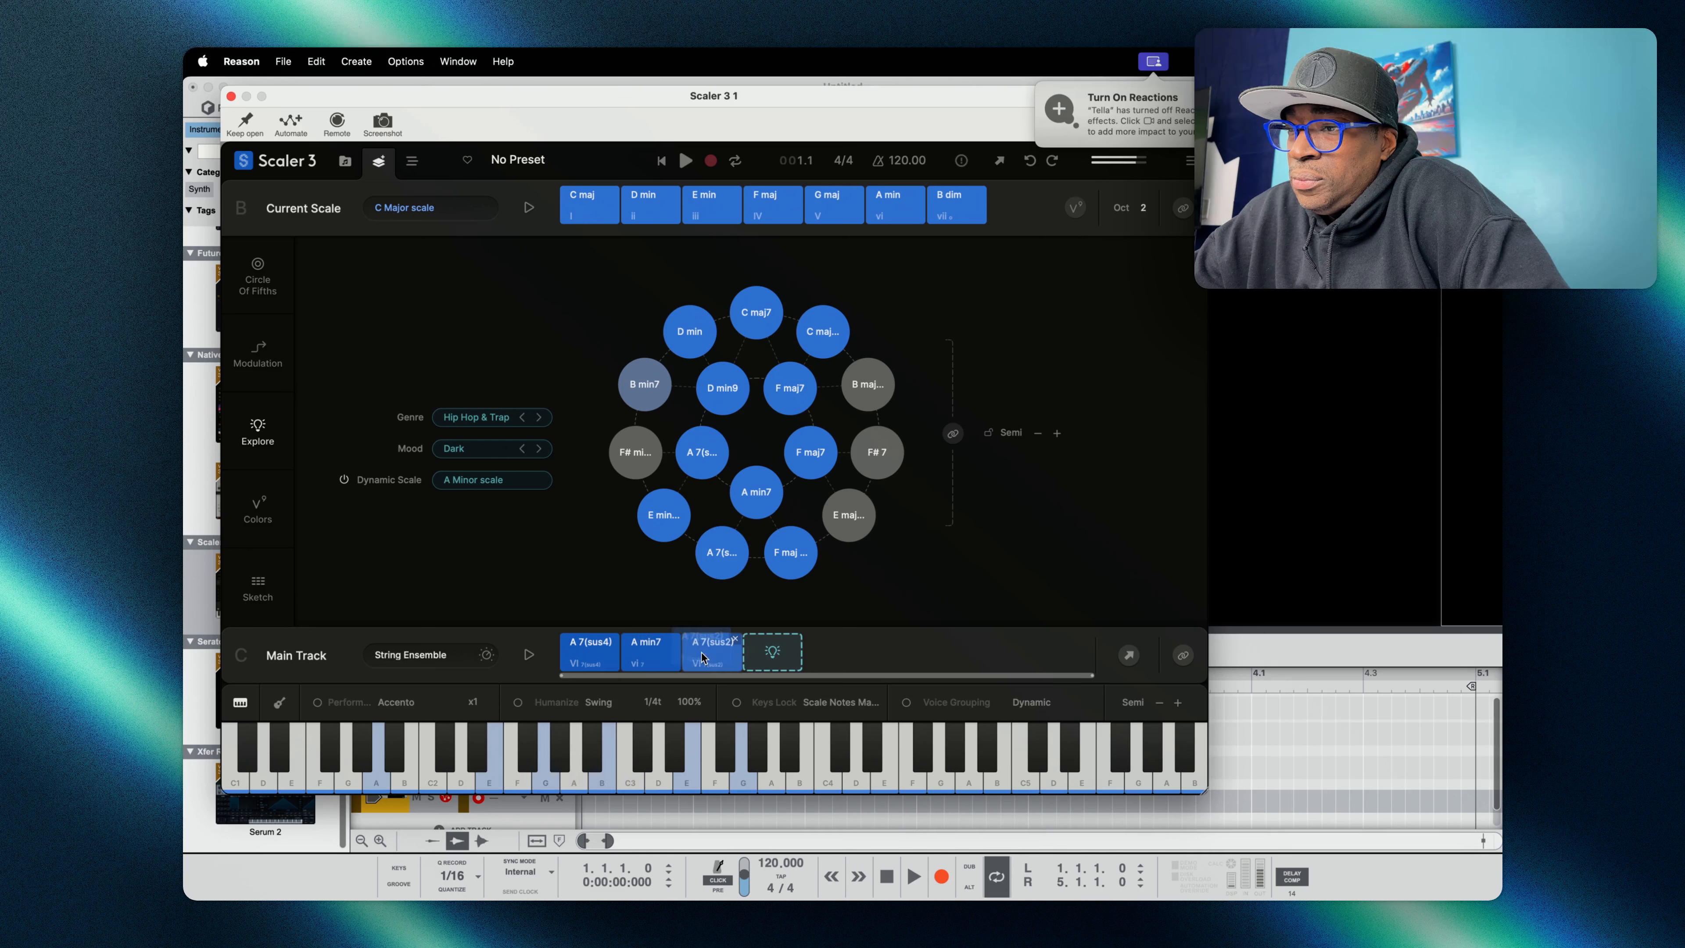
left_click_drag(723, 388, 756, 647)
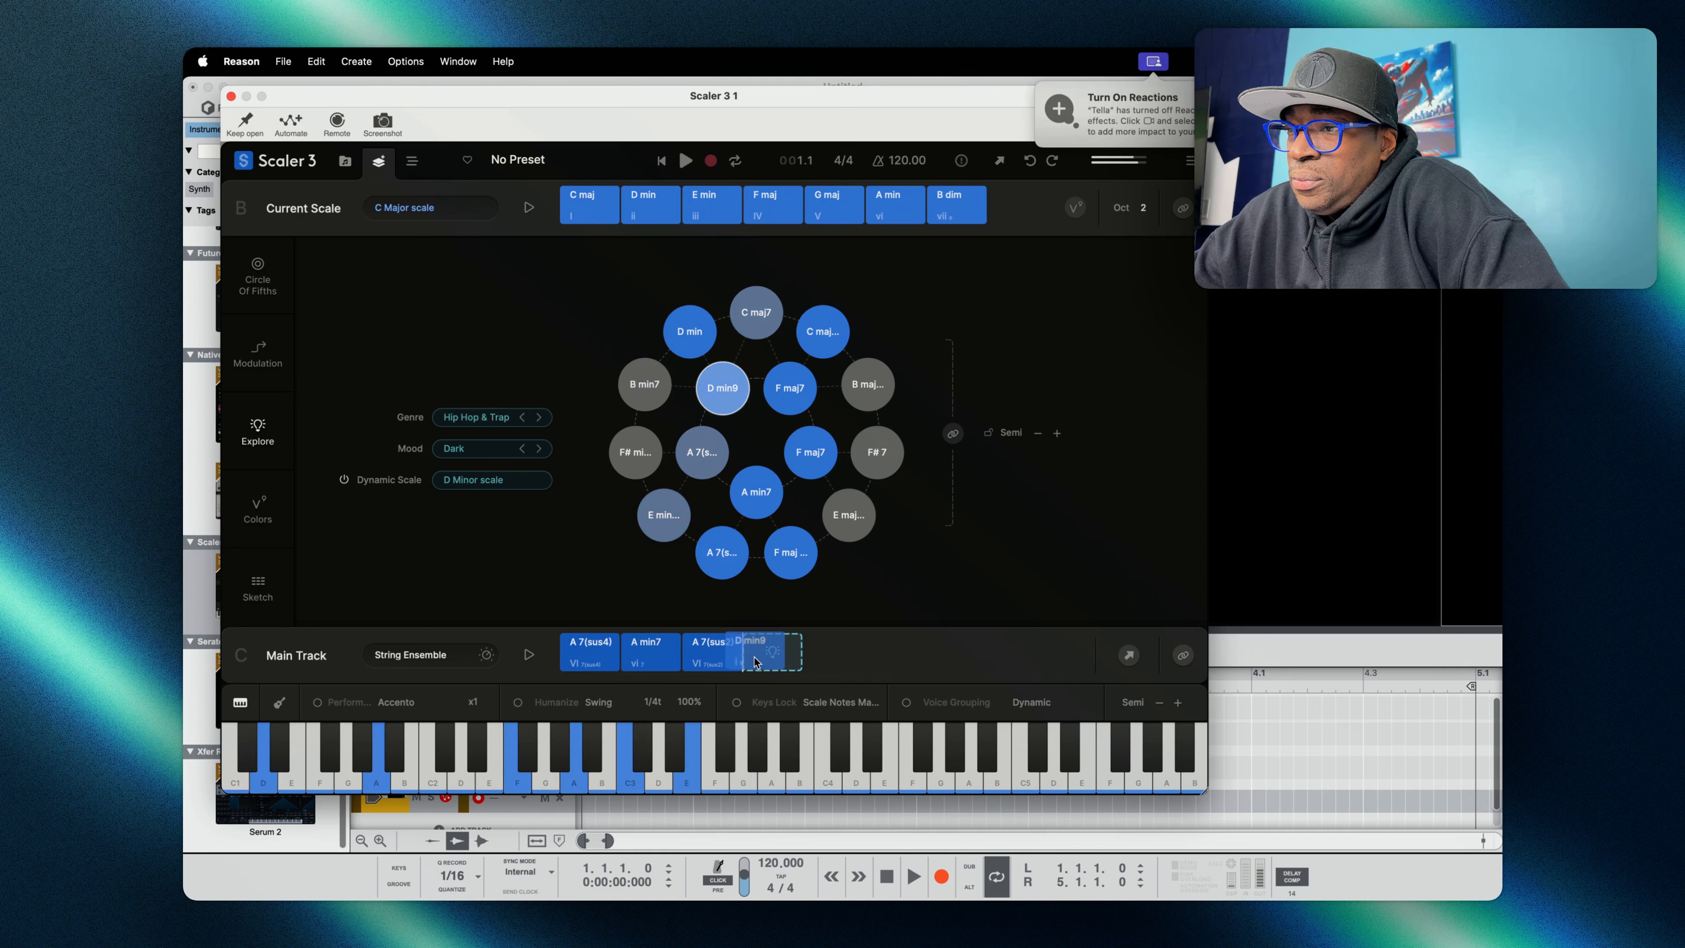
- Move the Scaler window clear of the device browser and audition the four Main Track chords in order
left_click_drag(556, 93, 656, 84)
left_click(673, 644)
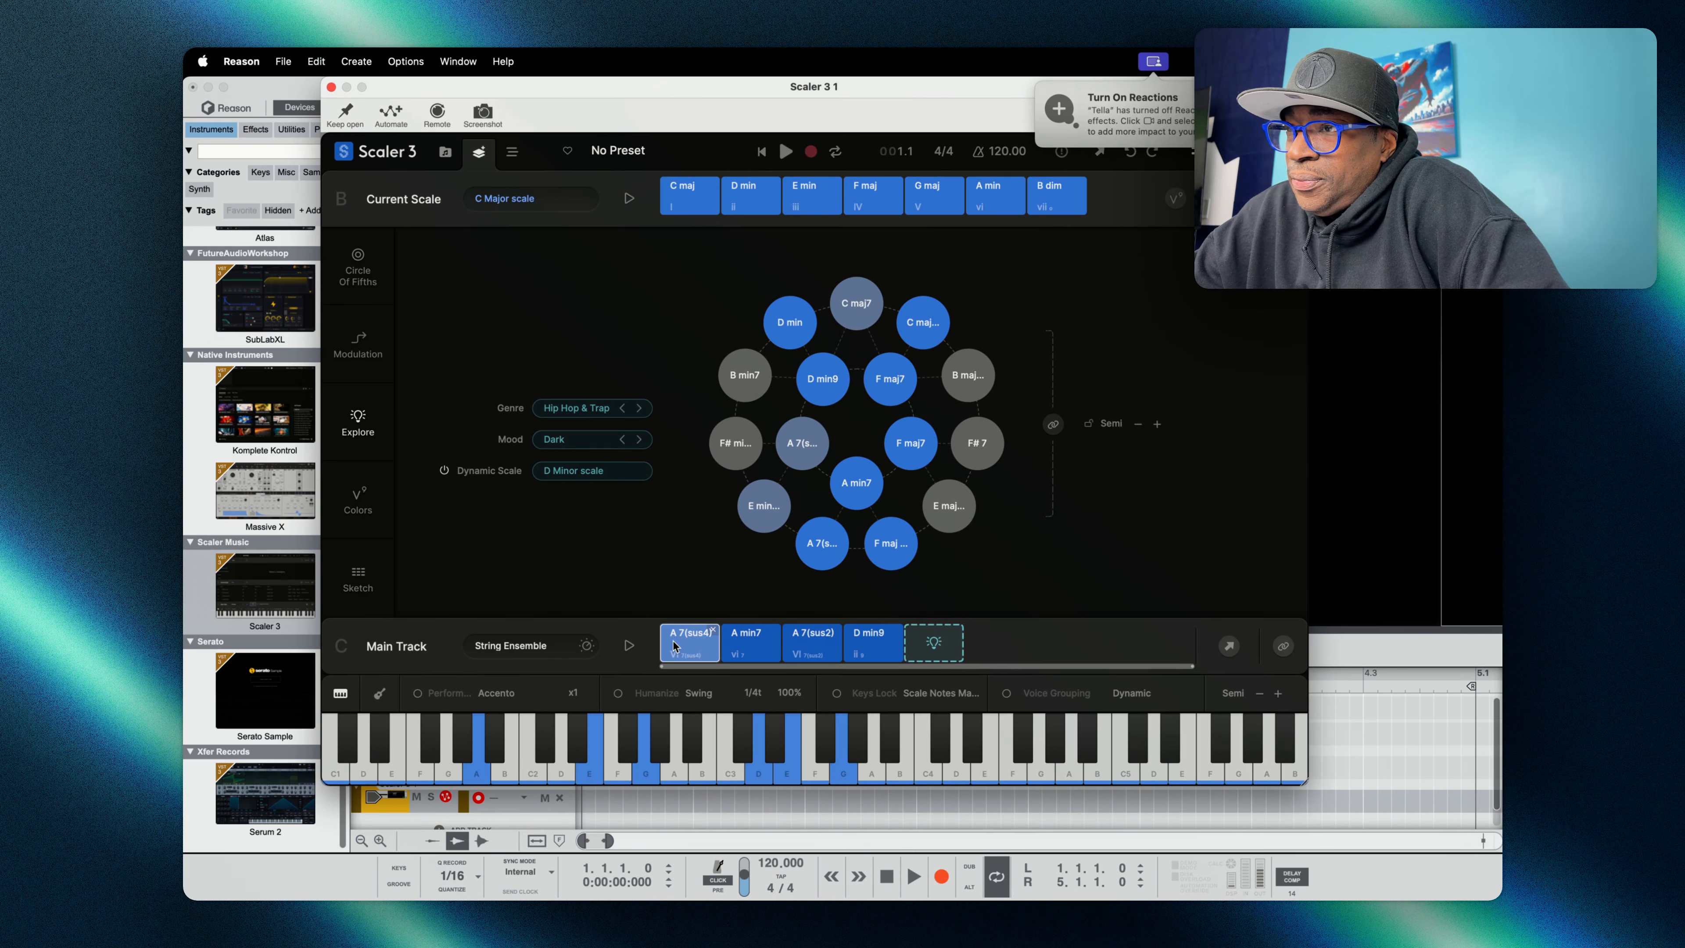
left_click(746, 639)
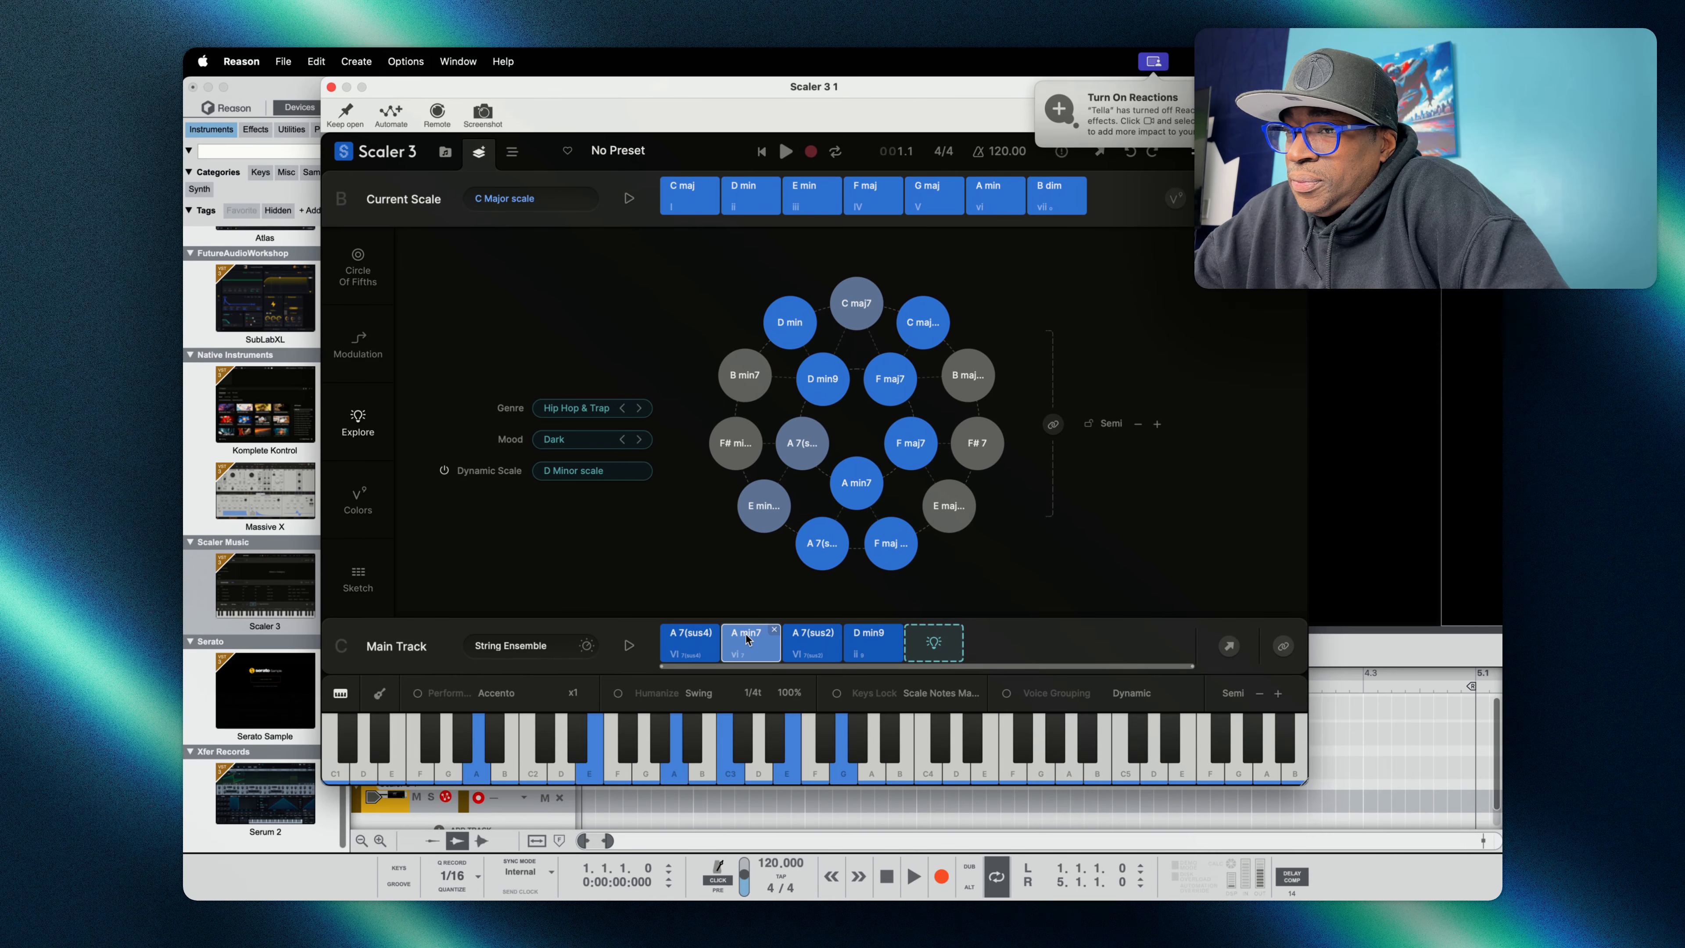
left_click(815, 639)
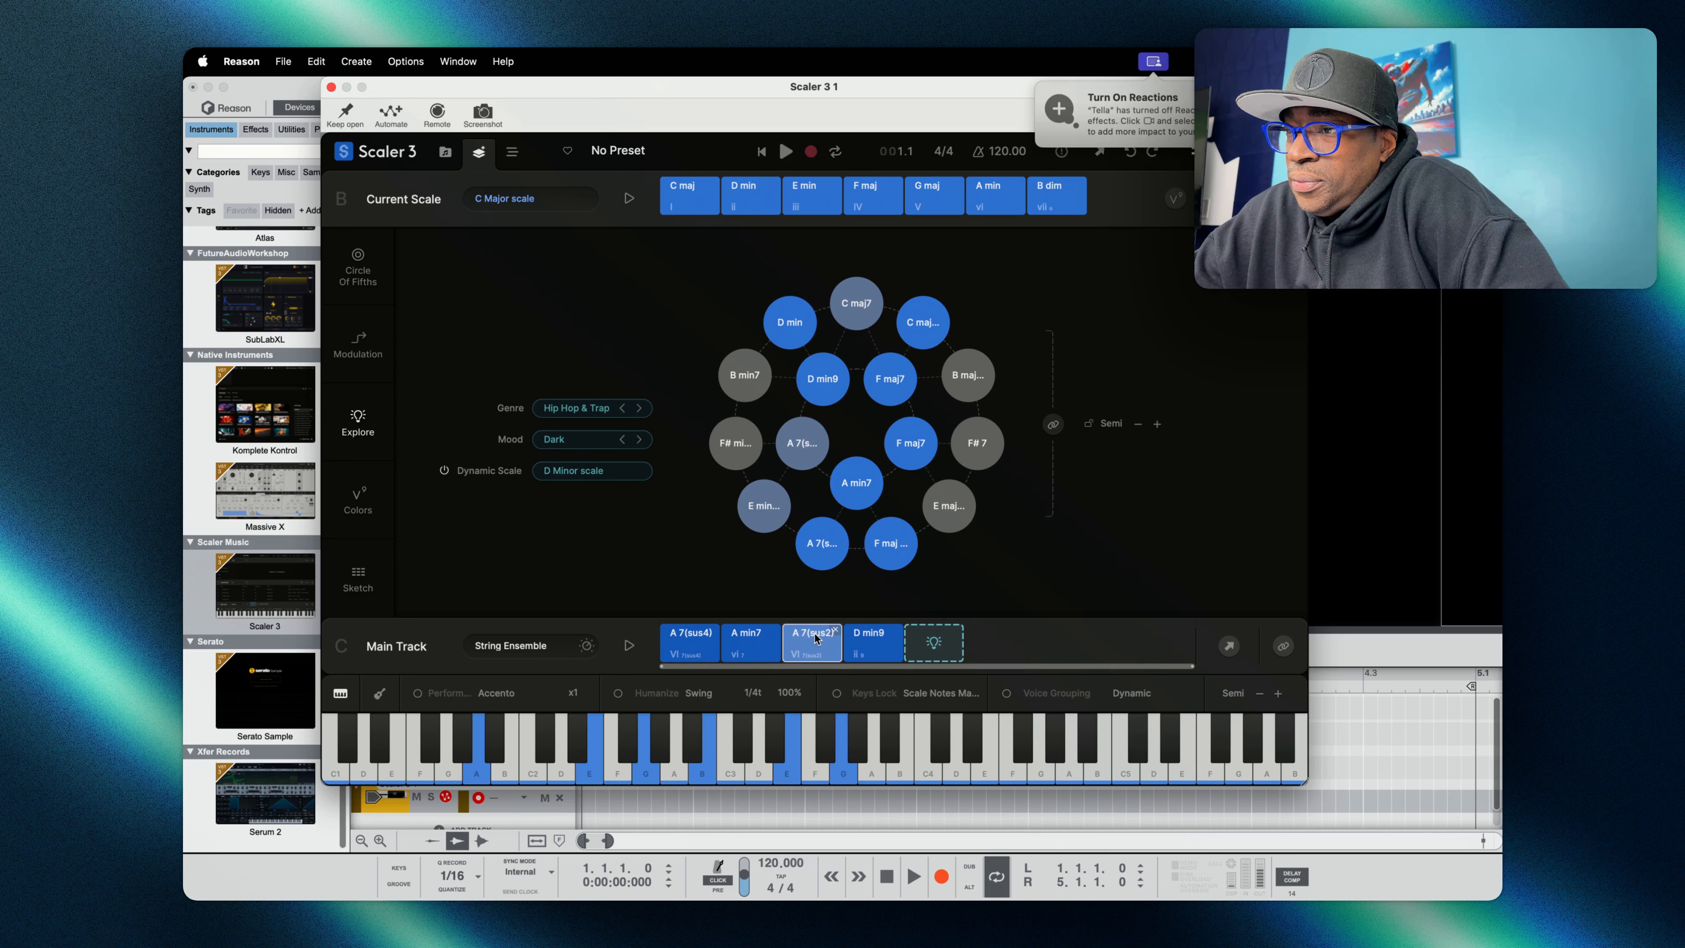
left_click(867, 644)
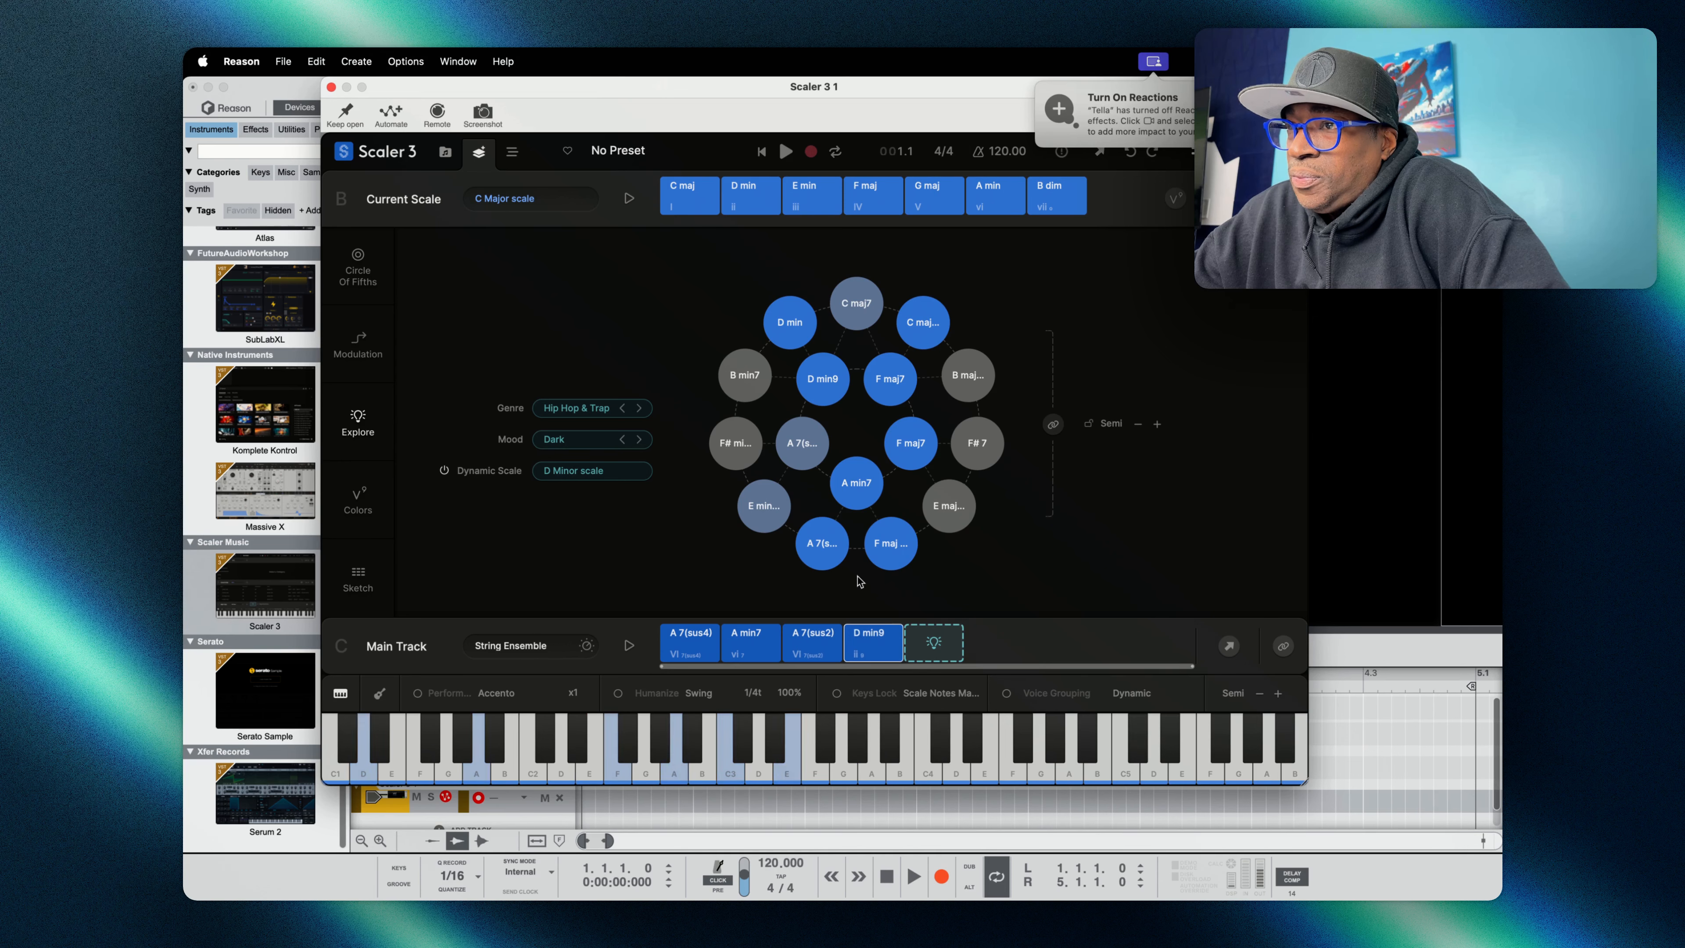
- Show the Main Track progression on the Arrange page and play it back from the start
left_click(513, 152)
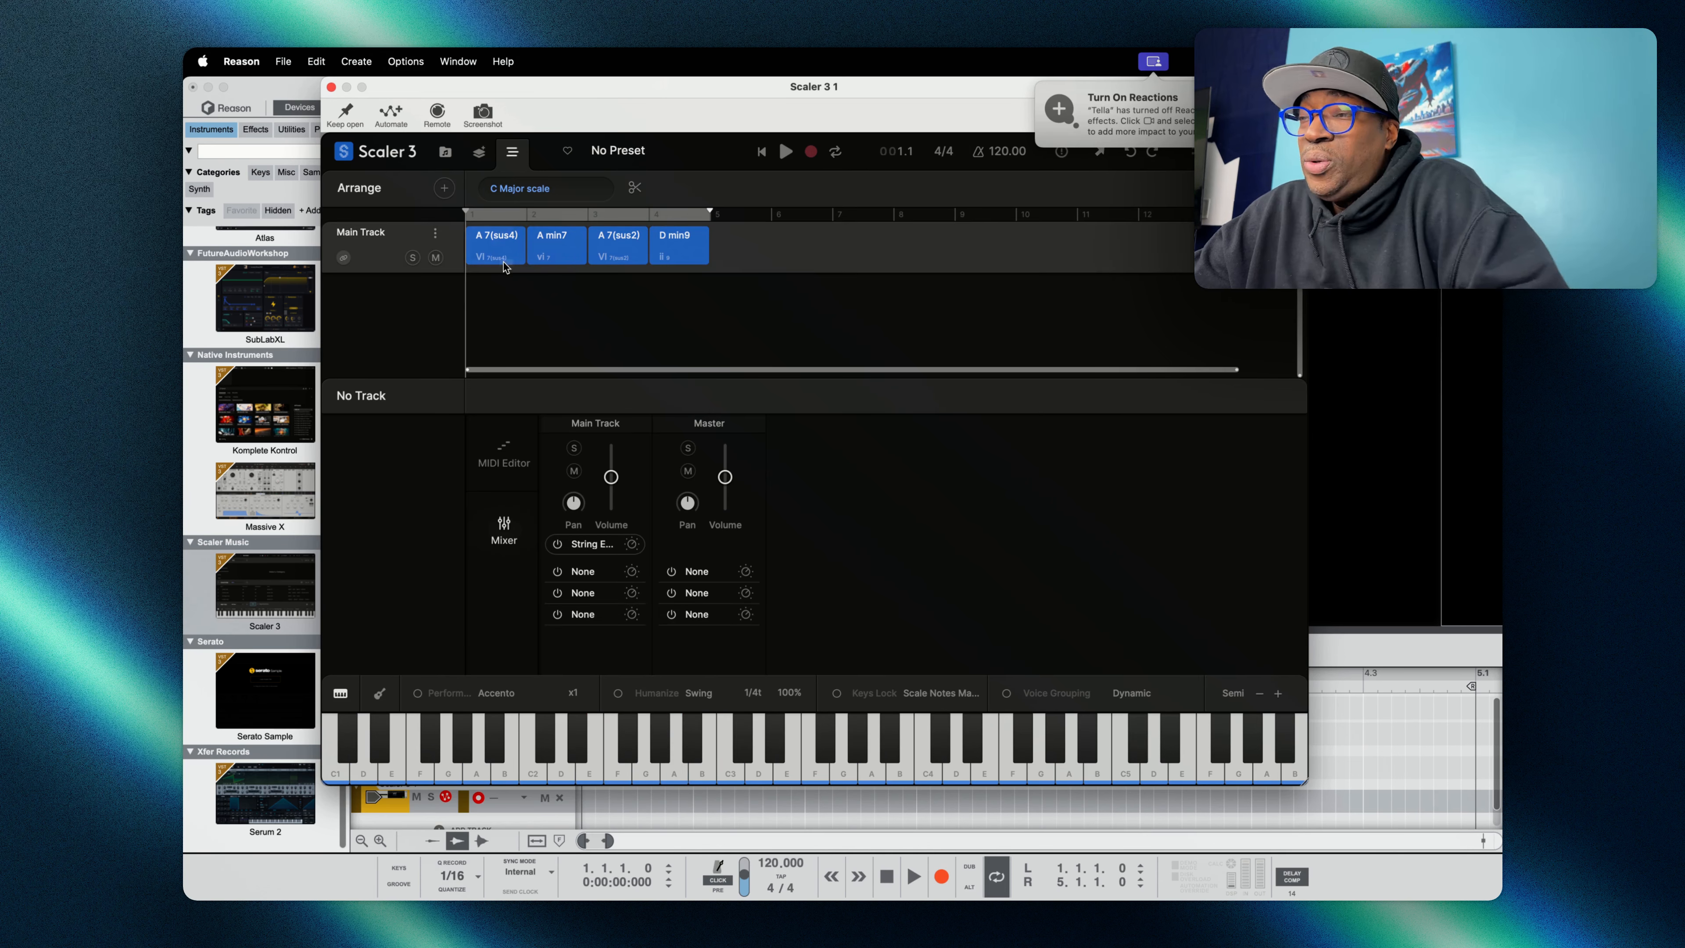
left_click(554, 257)
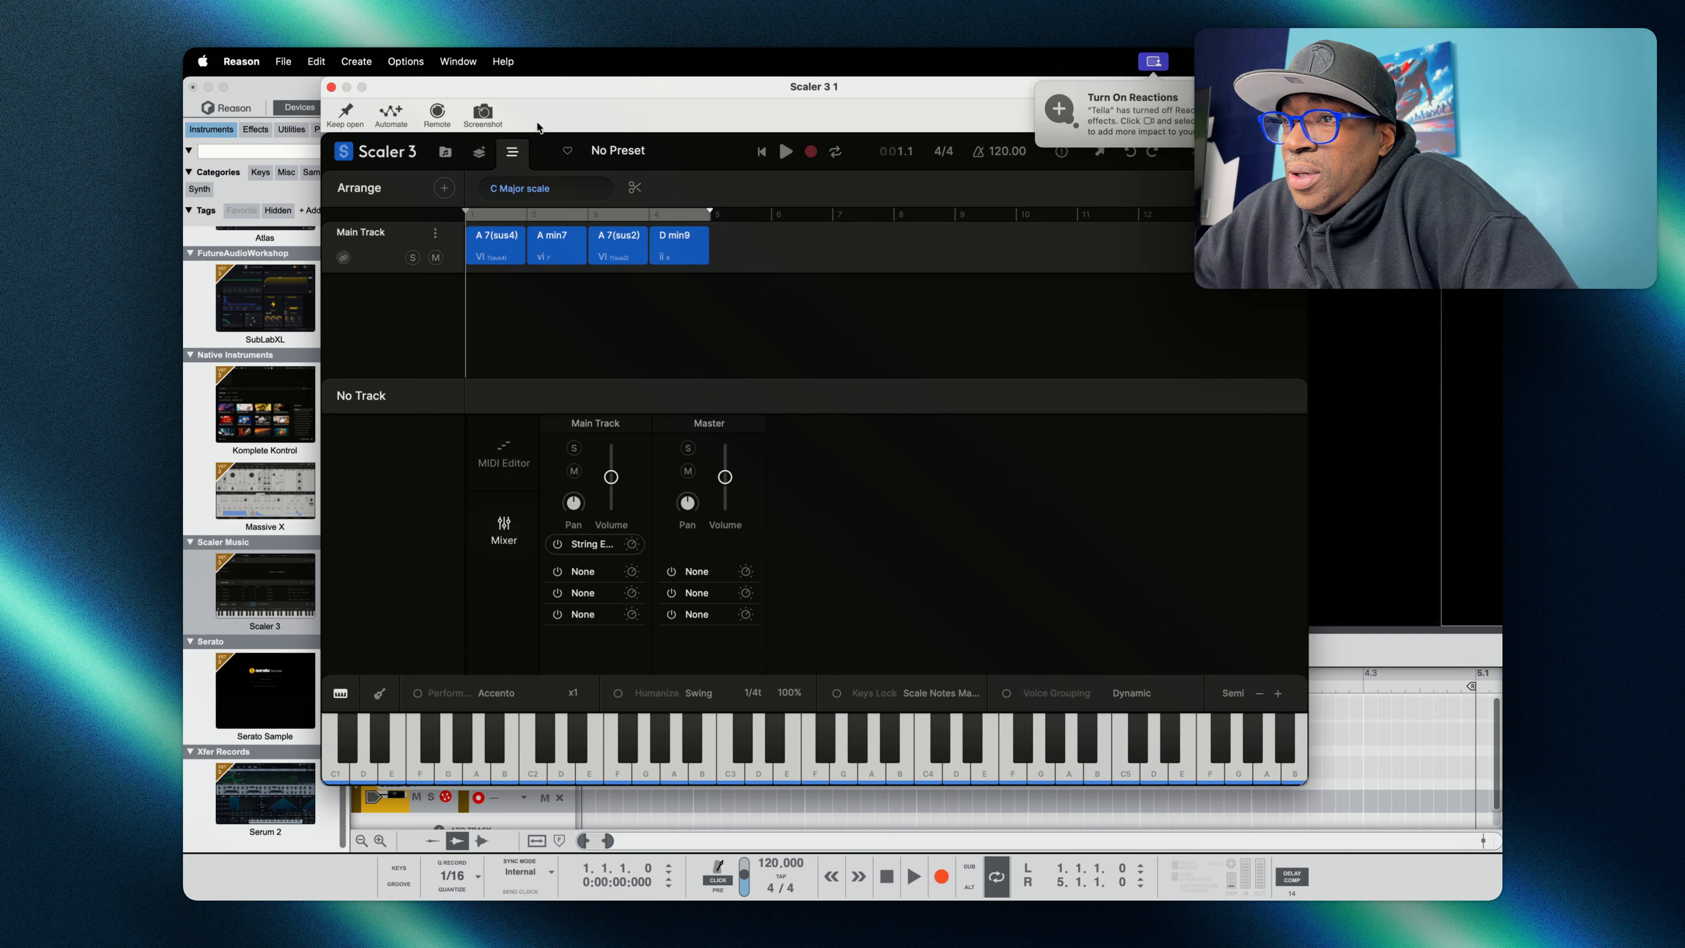
key("space")
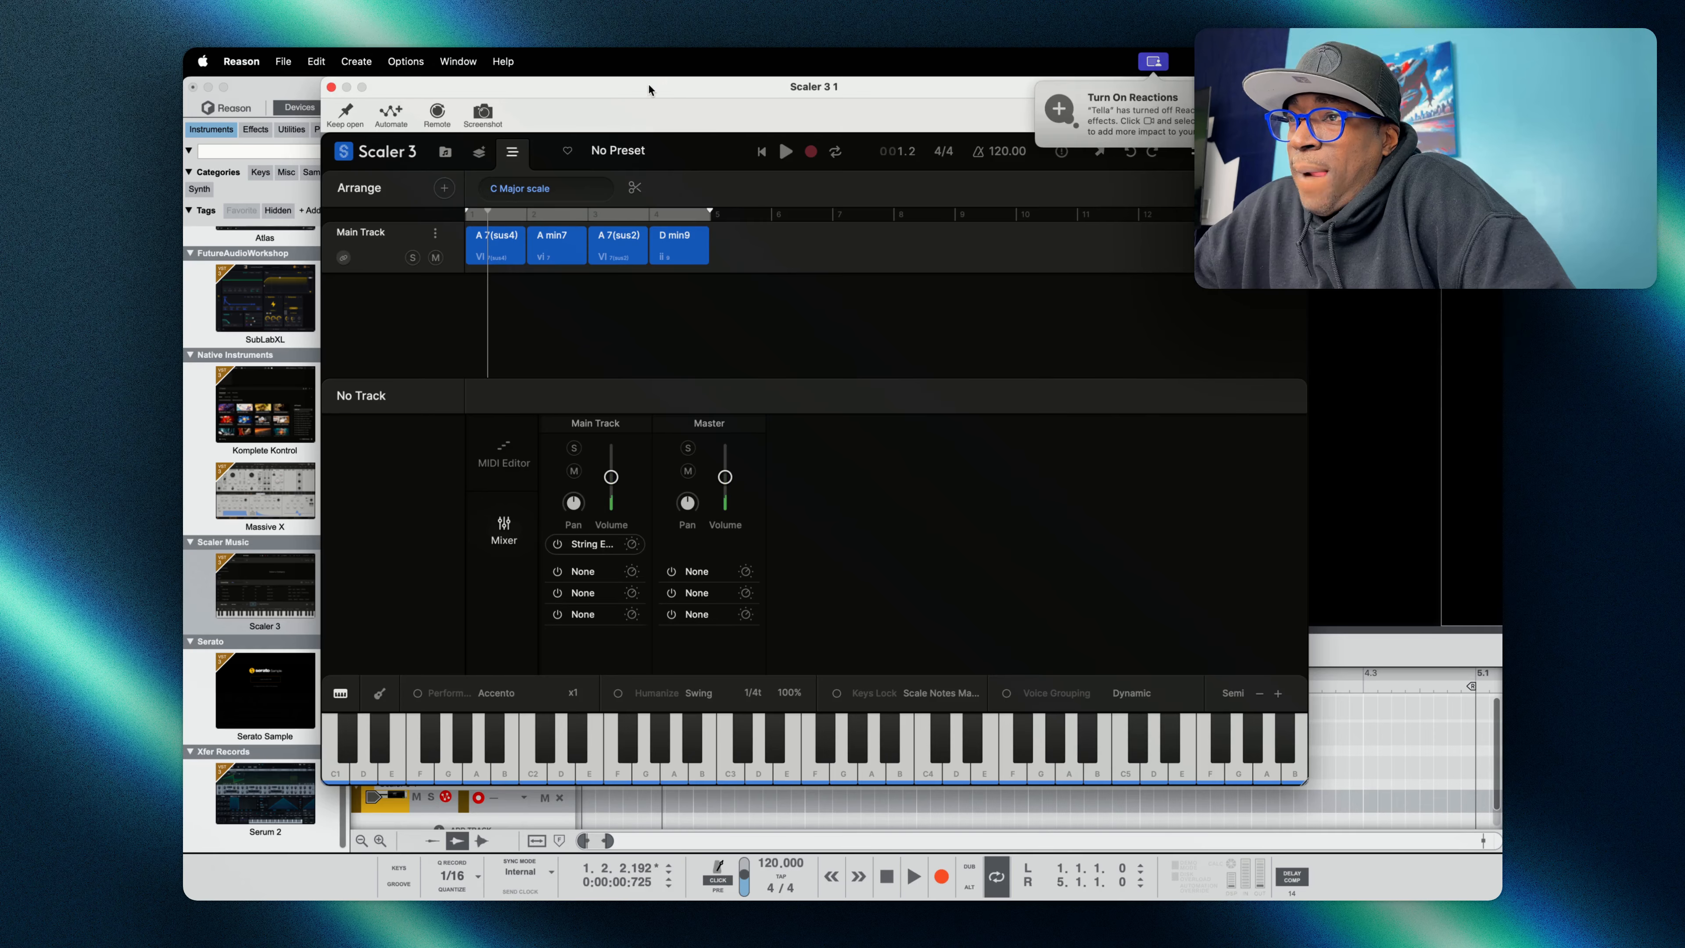
- Add the Up/Down arpeggio motion from Articulations as a new track beneath the Main Track
left_click_drag(649, 84, 706, 210)
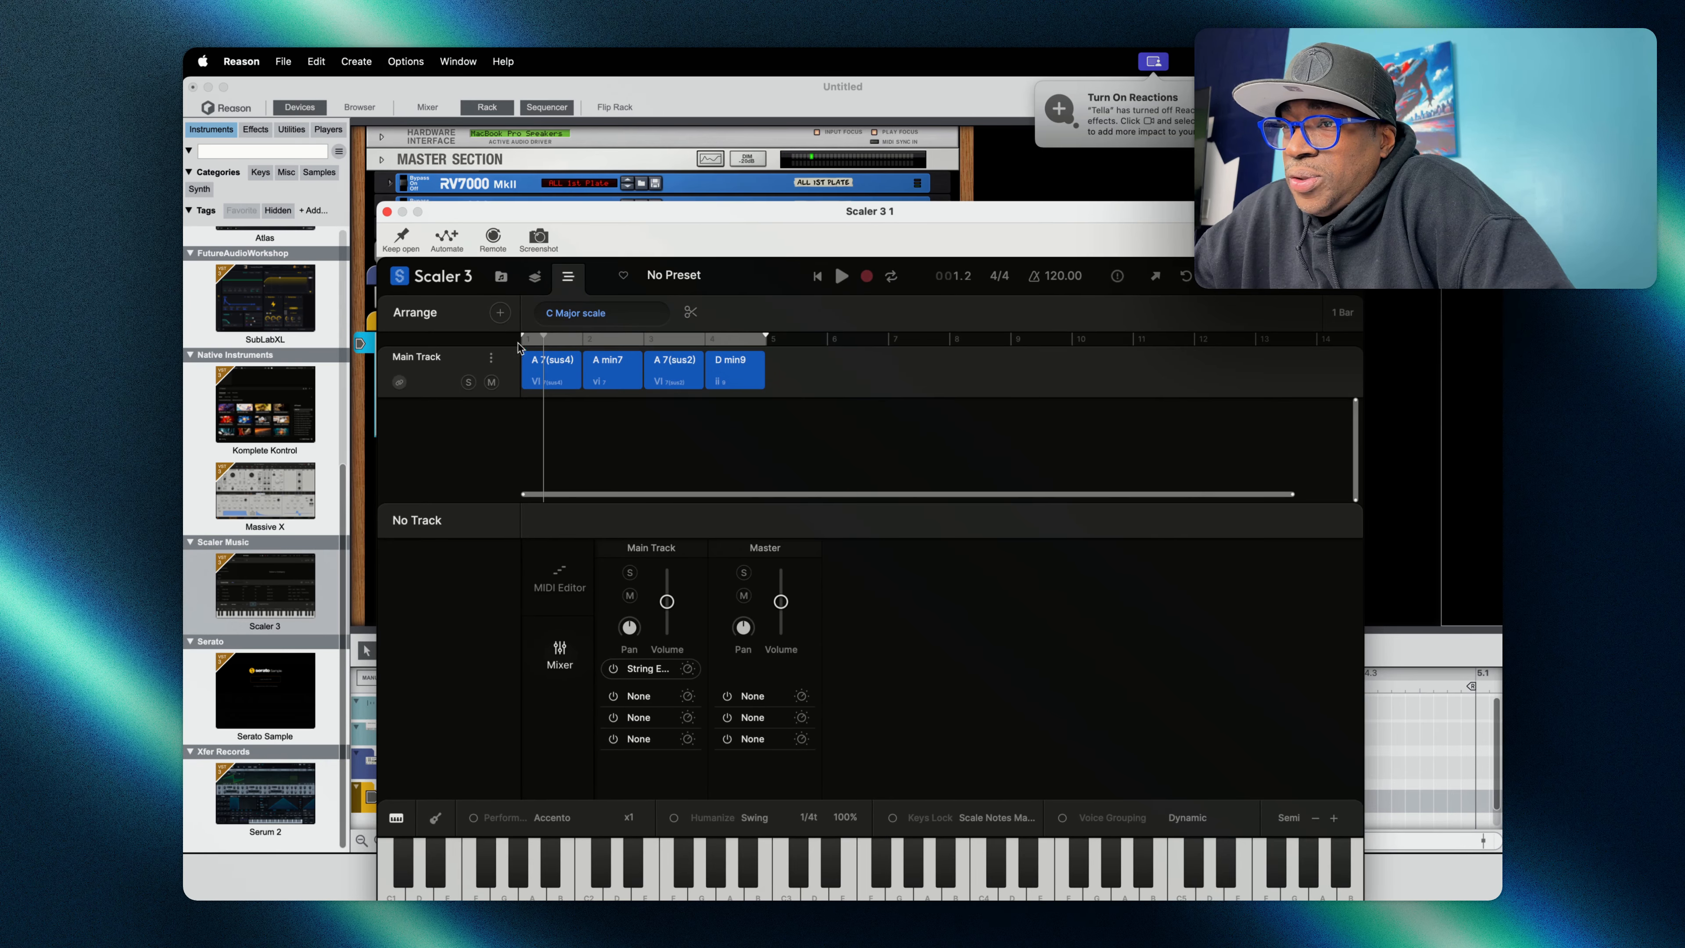
left_click(500, 313)
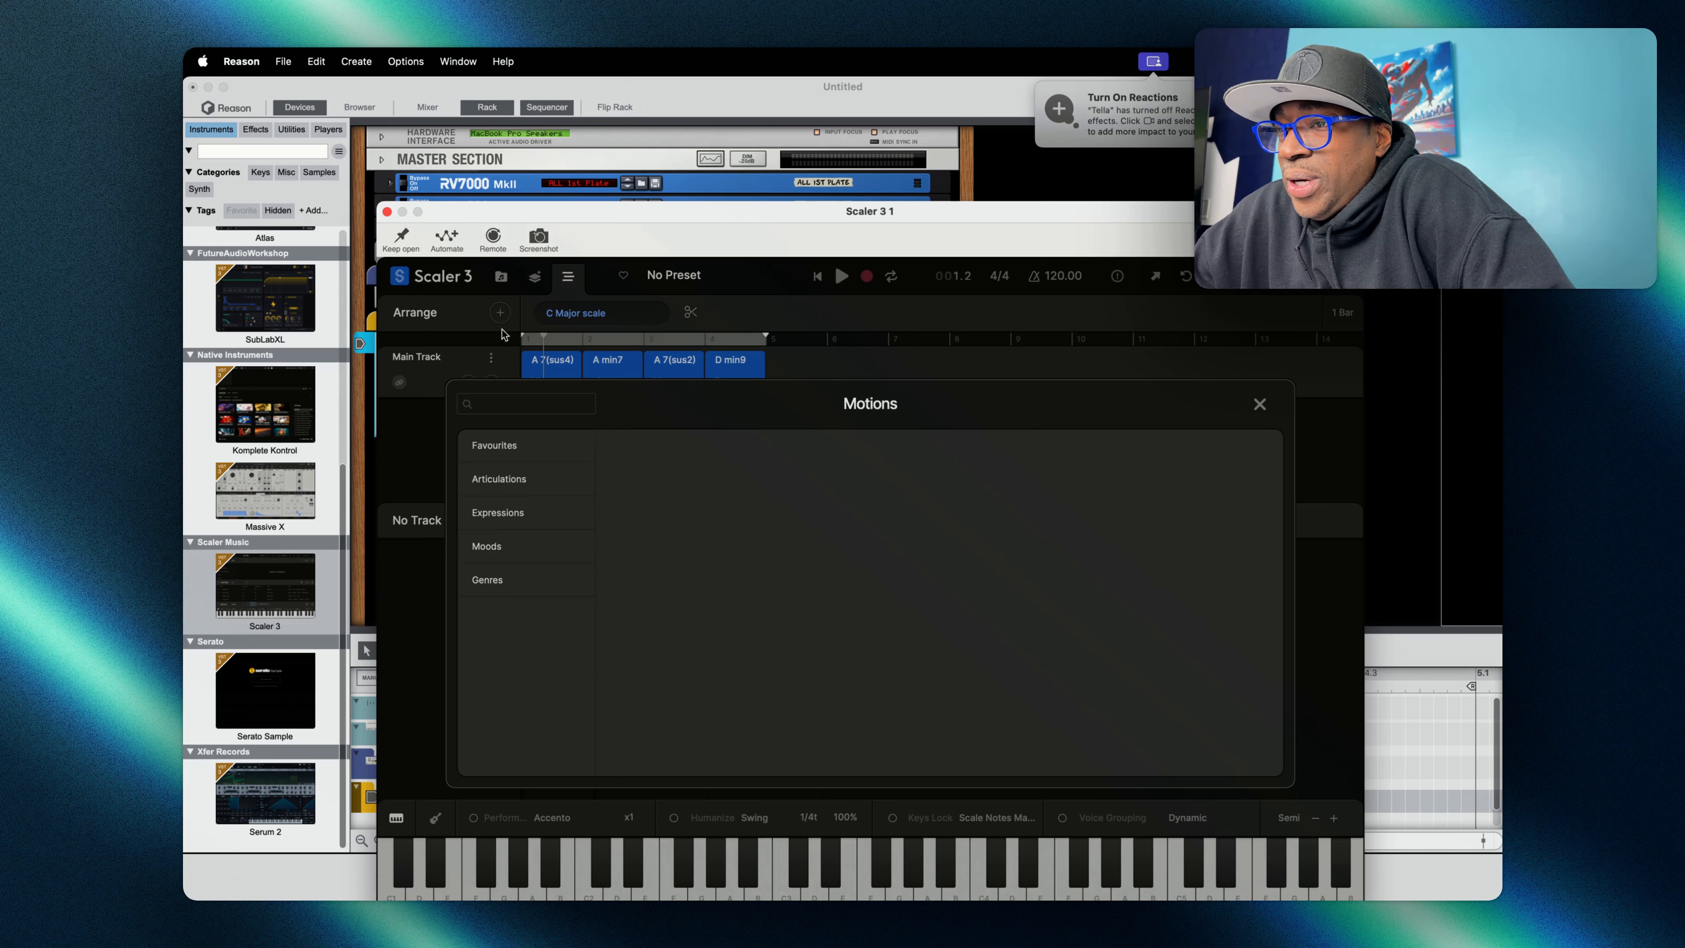
left_click(506, 479)
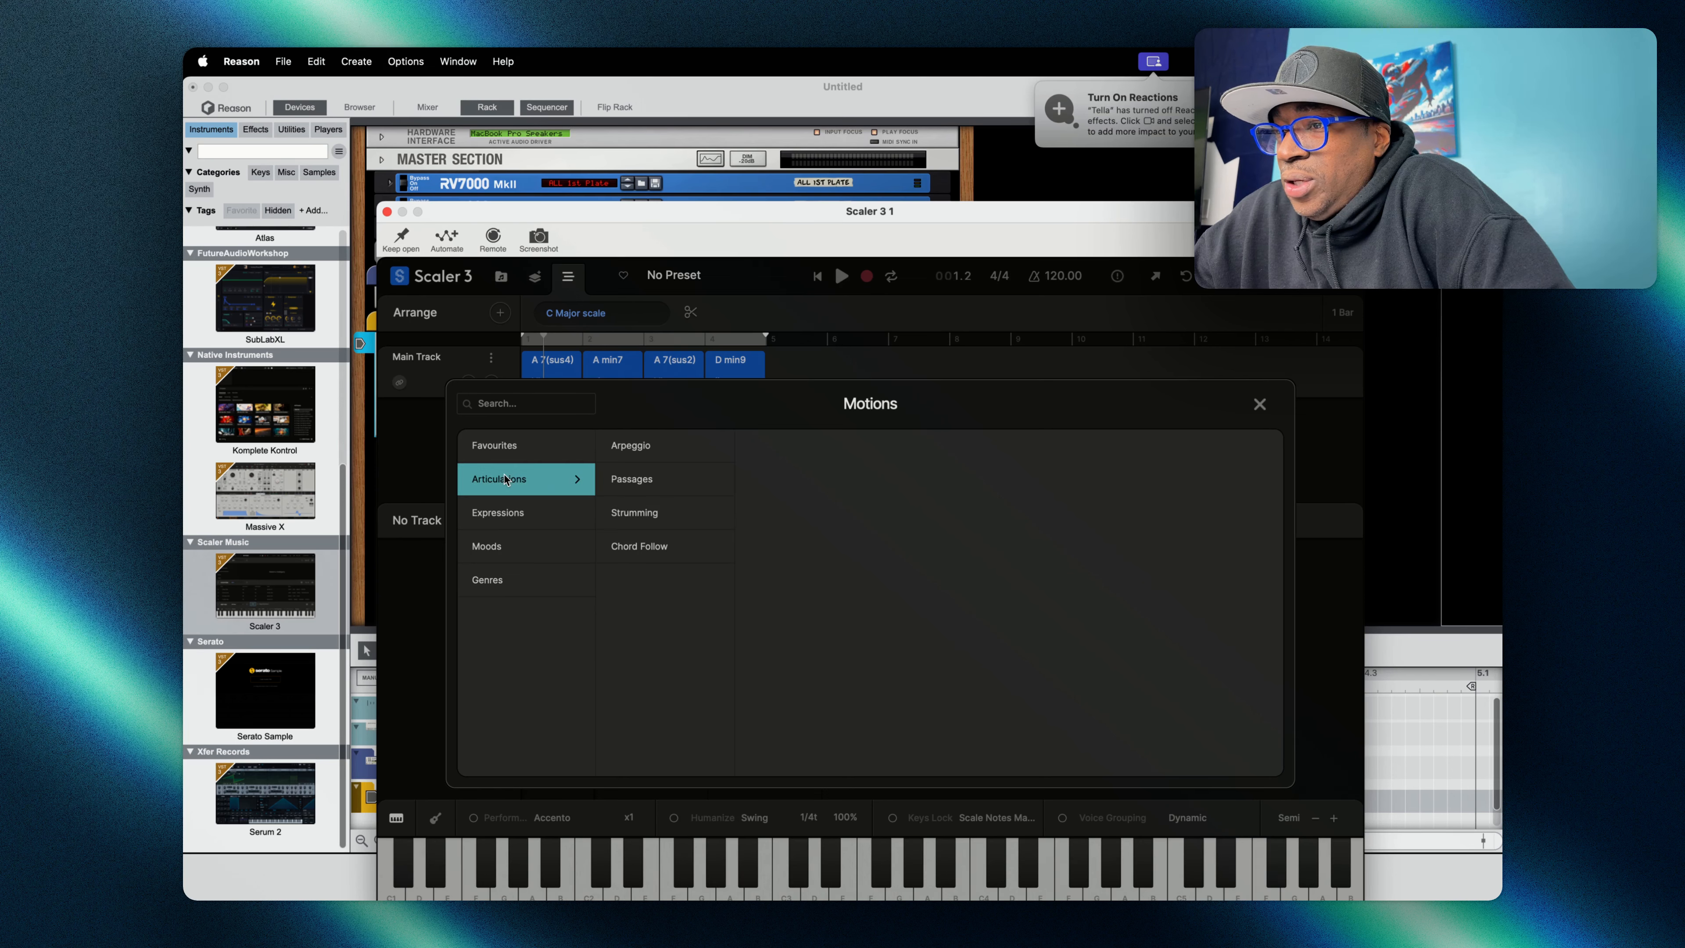
left_click(663, 446)
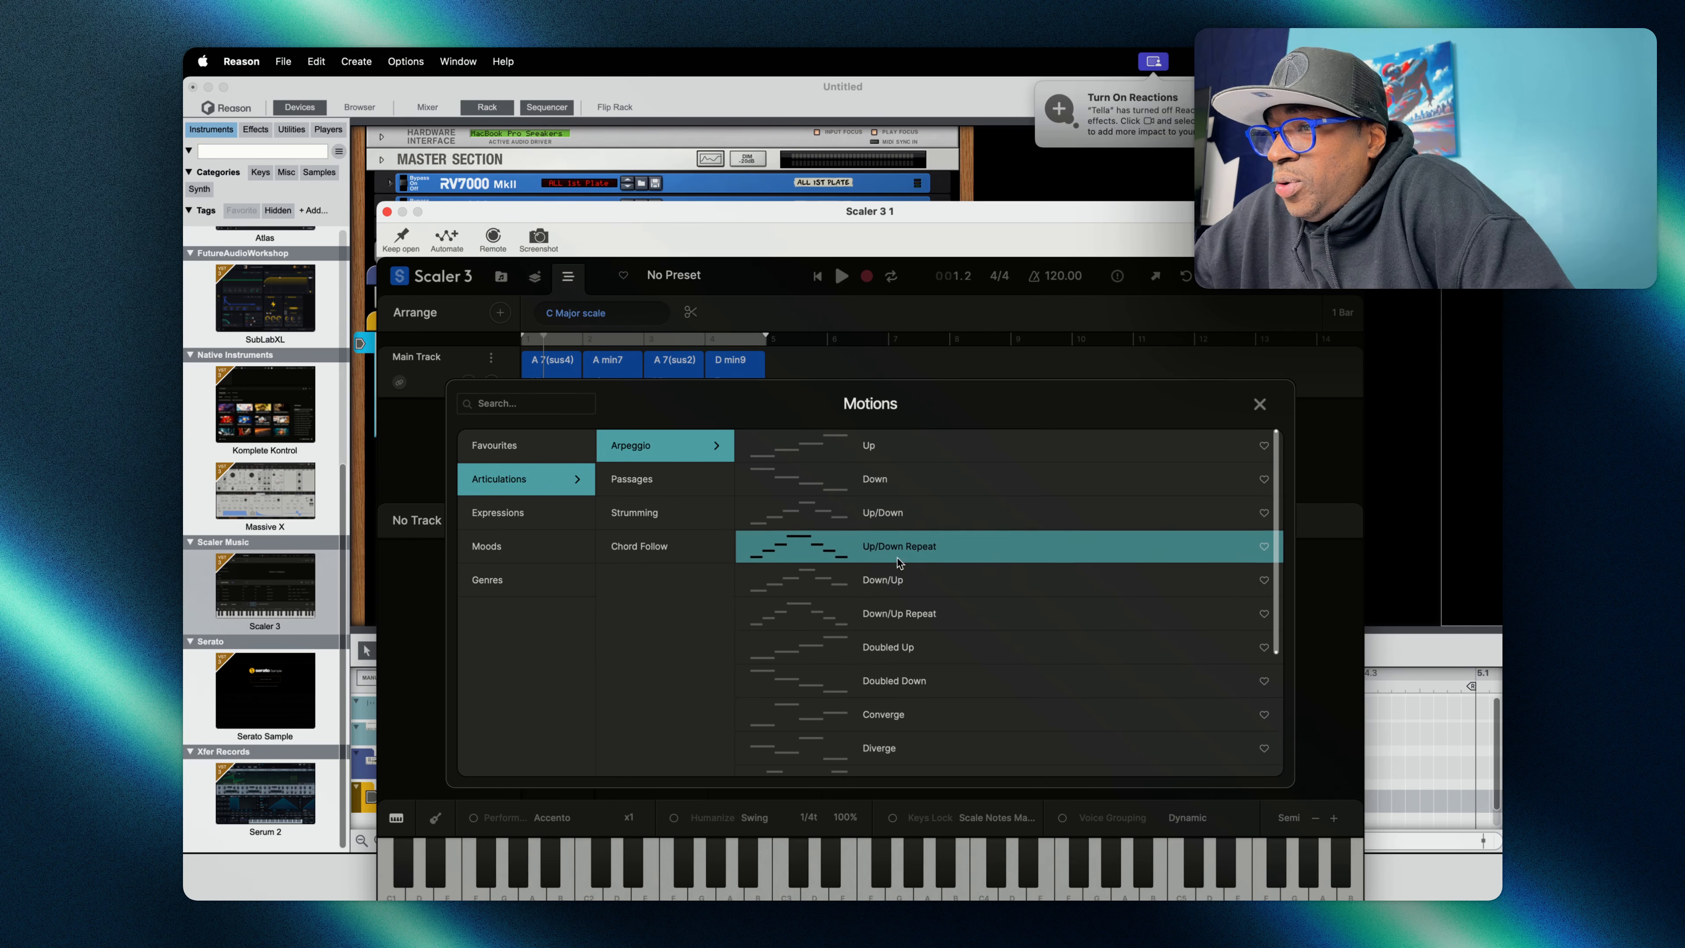
left_click(907, 519)
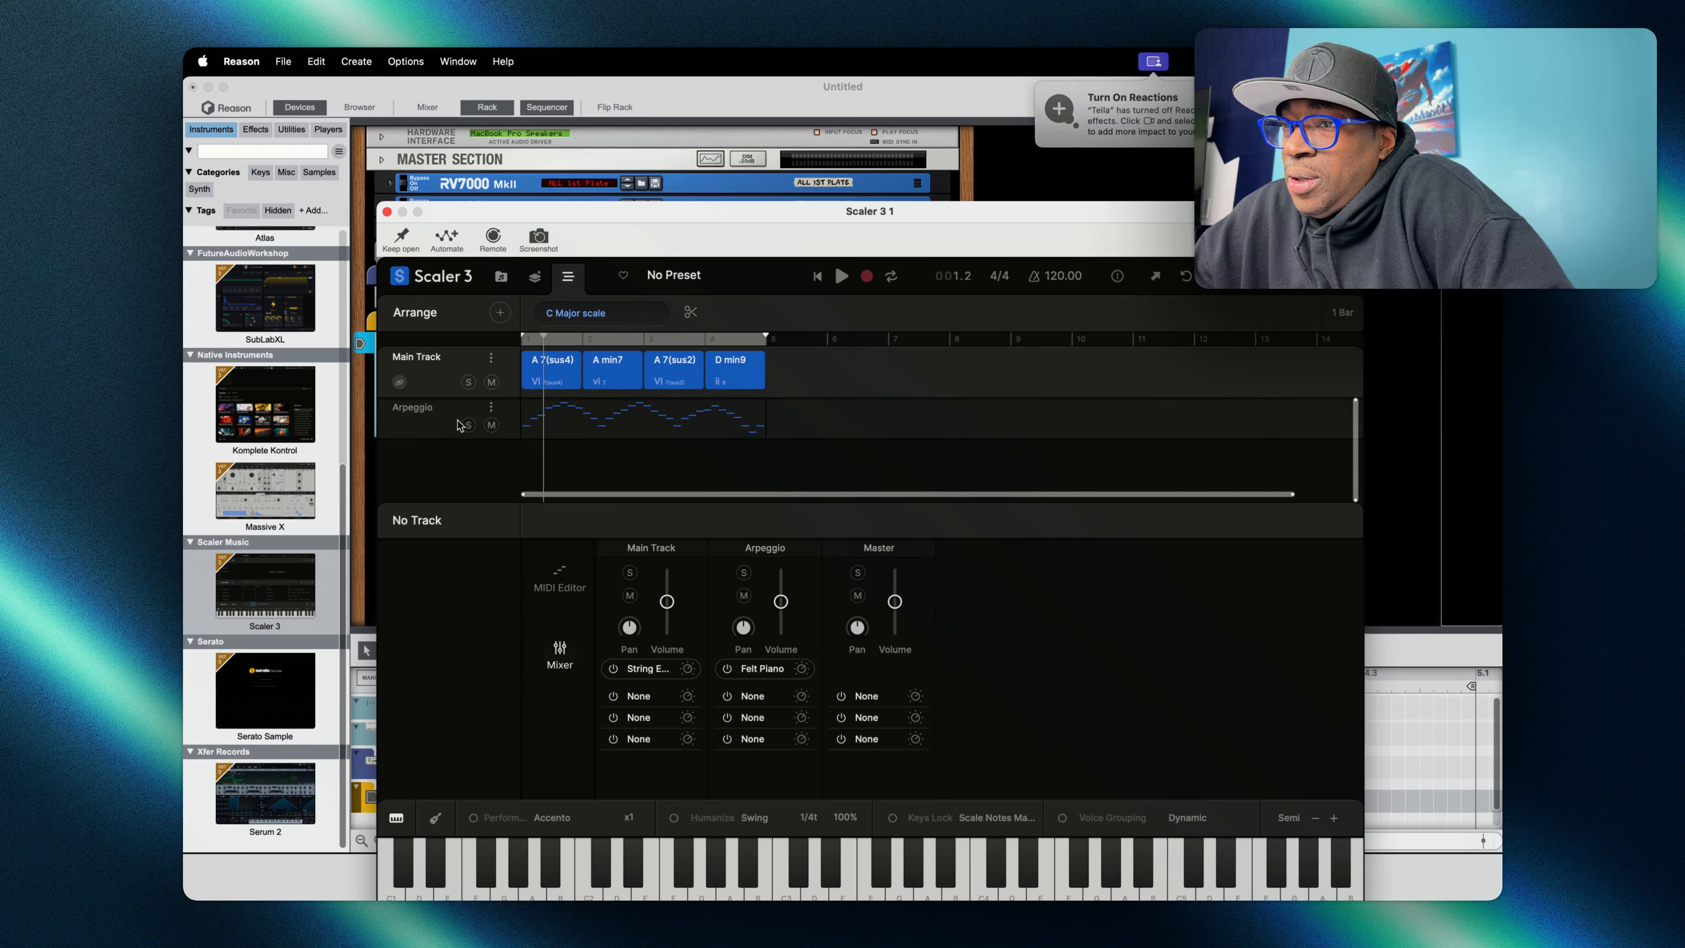
- Select the Up/Down arpeggio clip and play the arrangement from the start
left_click(597, 421)
left_click(502, 279)
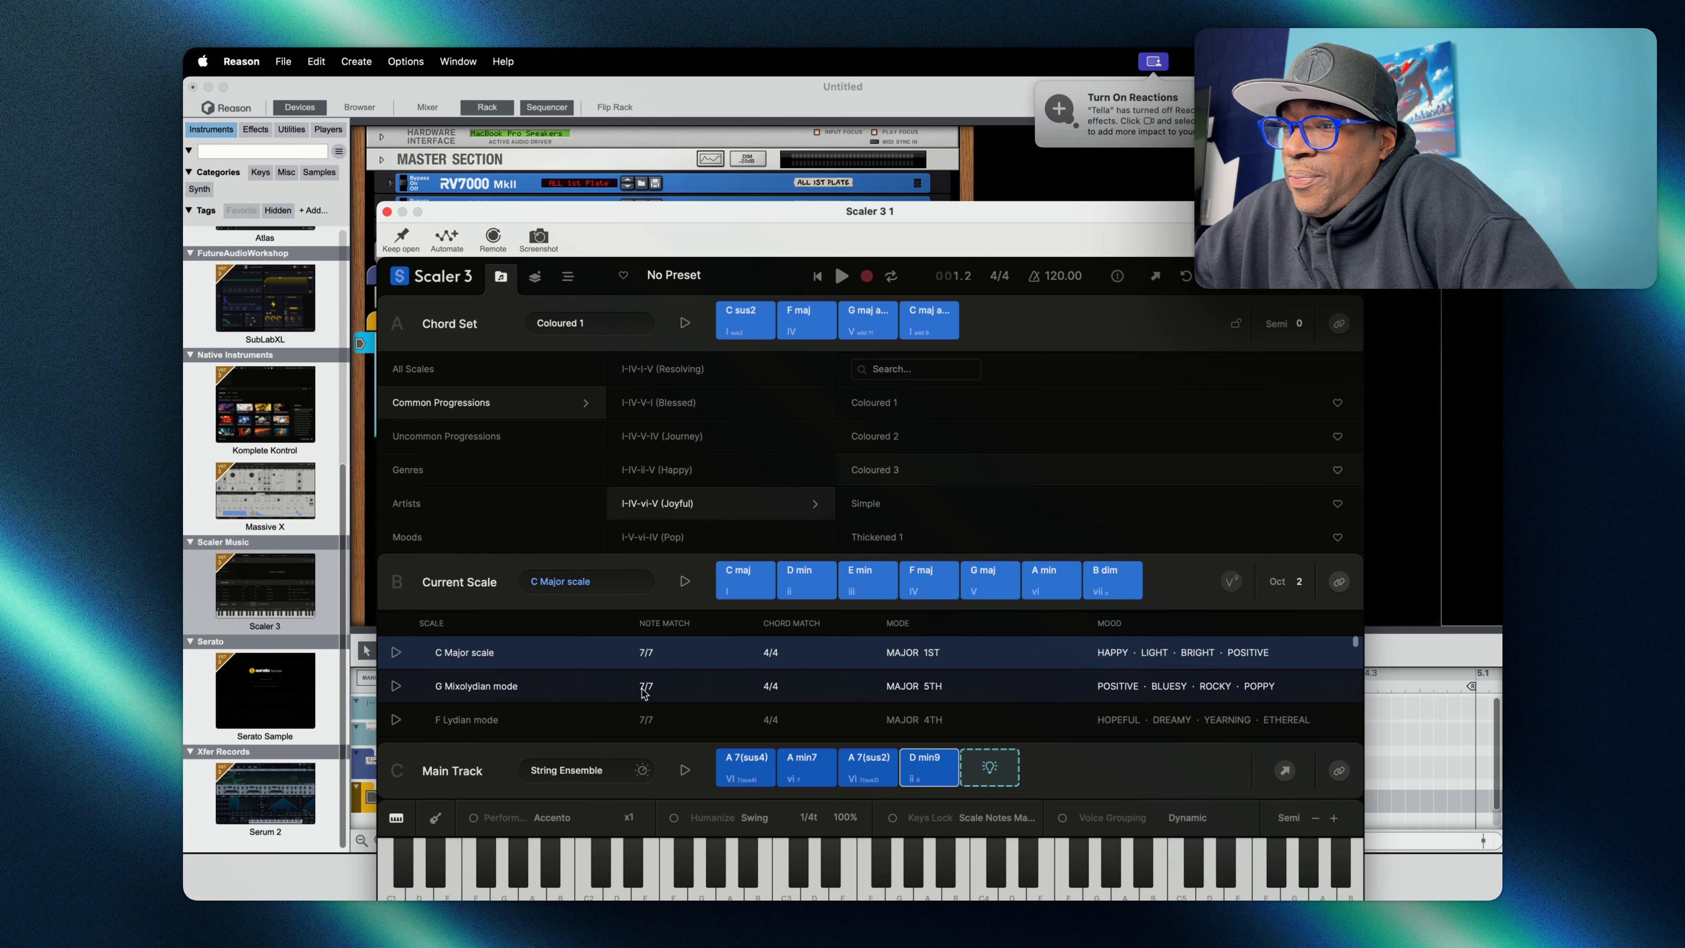
left_click(535, 276)
left_click(568, 276)
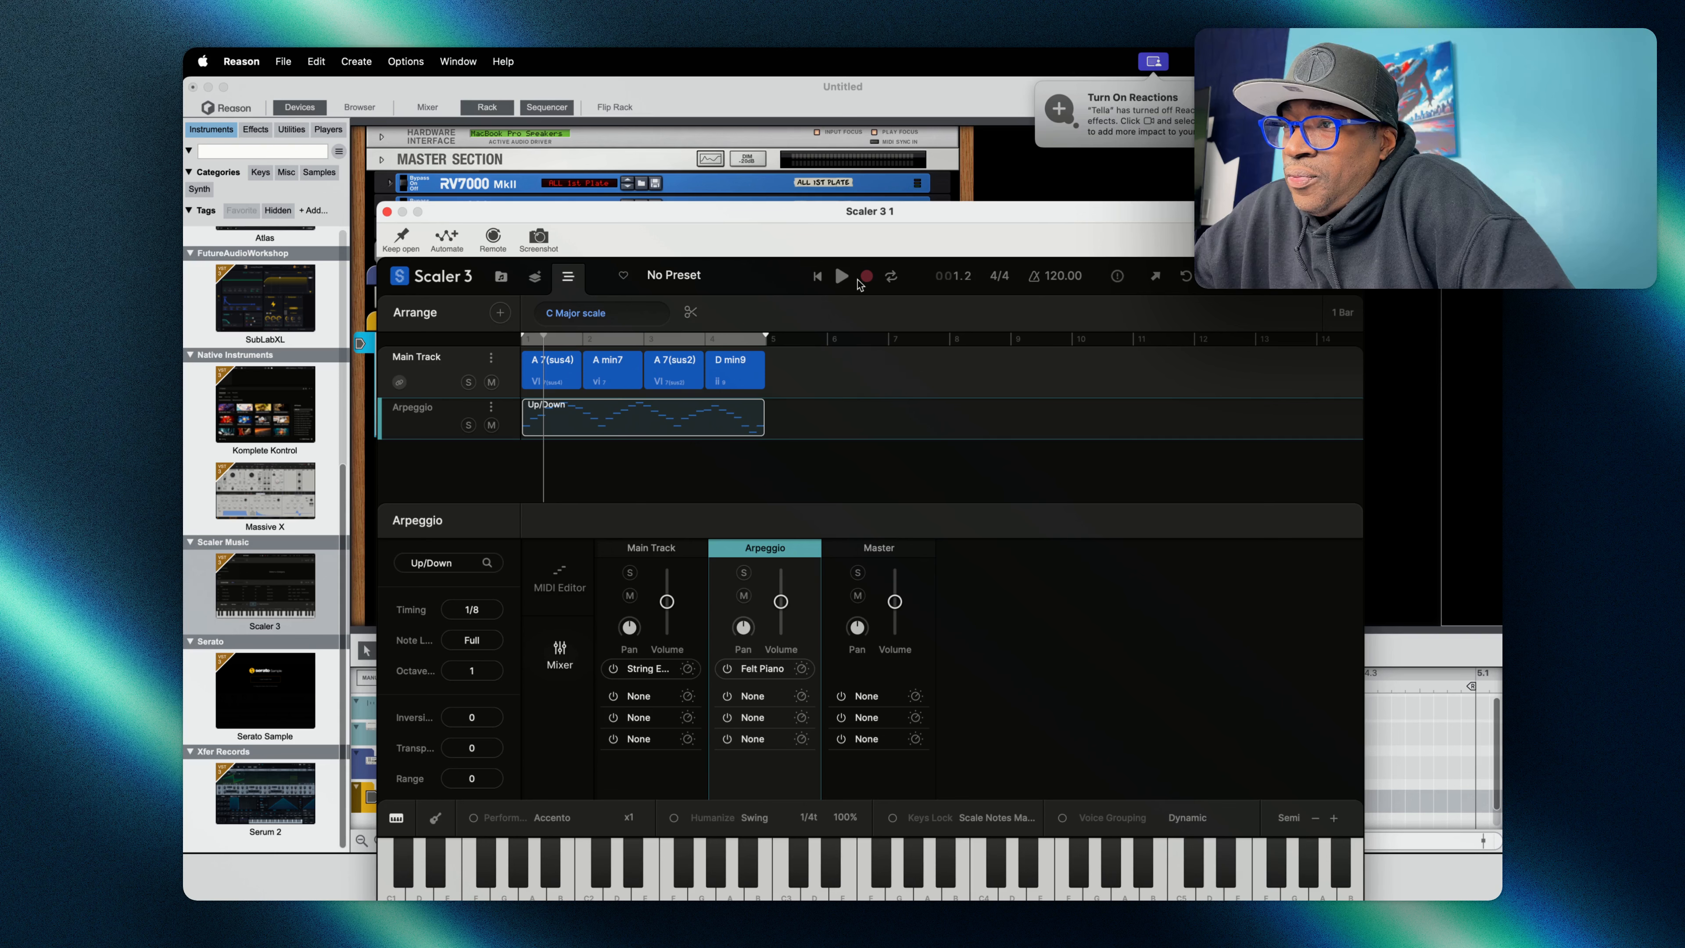
left_click(815, 277)
left_click(841, 276)
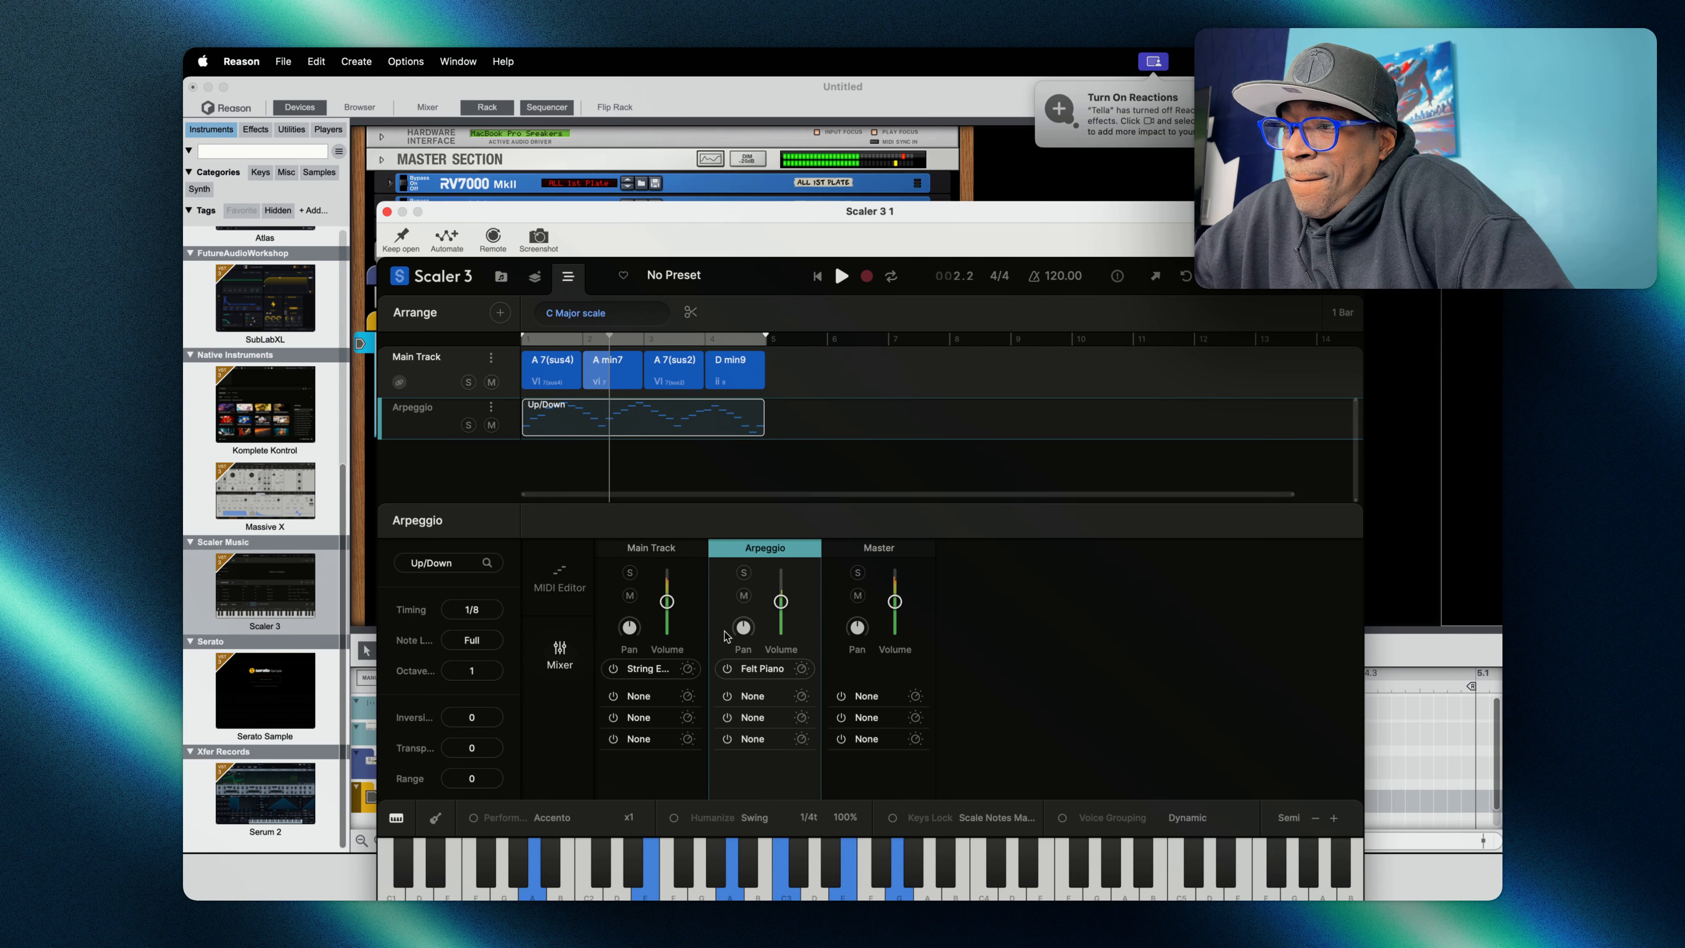
- Switch the Arpeggio track's instrument to Grand Piano and raise its volume to about 7.8 during playback, stopping playback once it is set
left_click(775, 671)
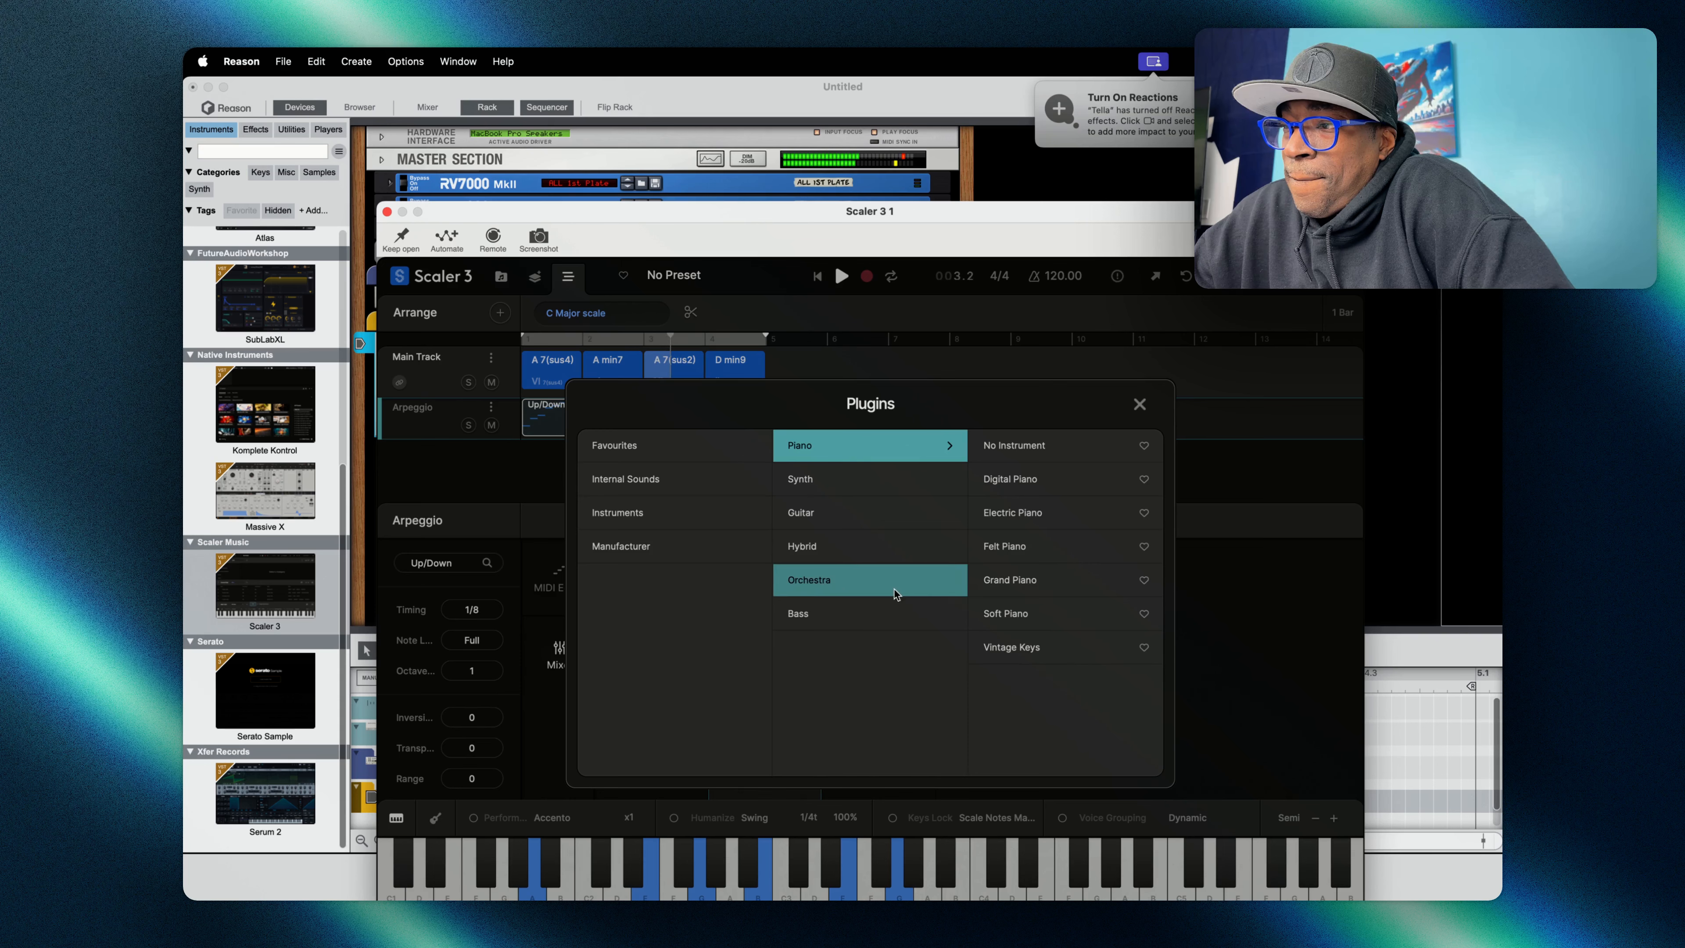
left_click(1018, 566)
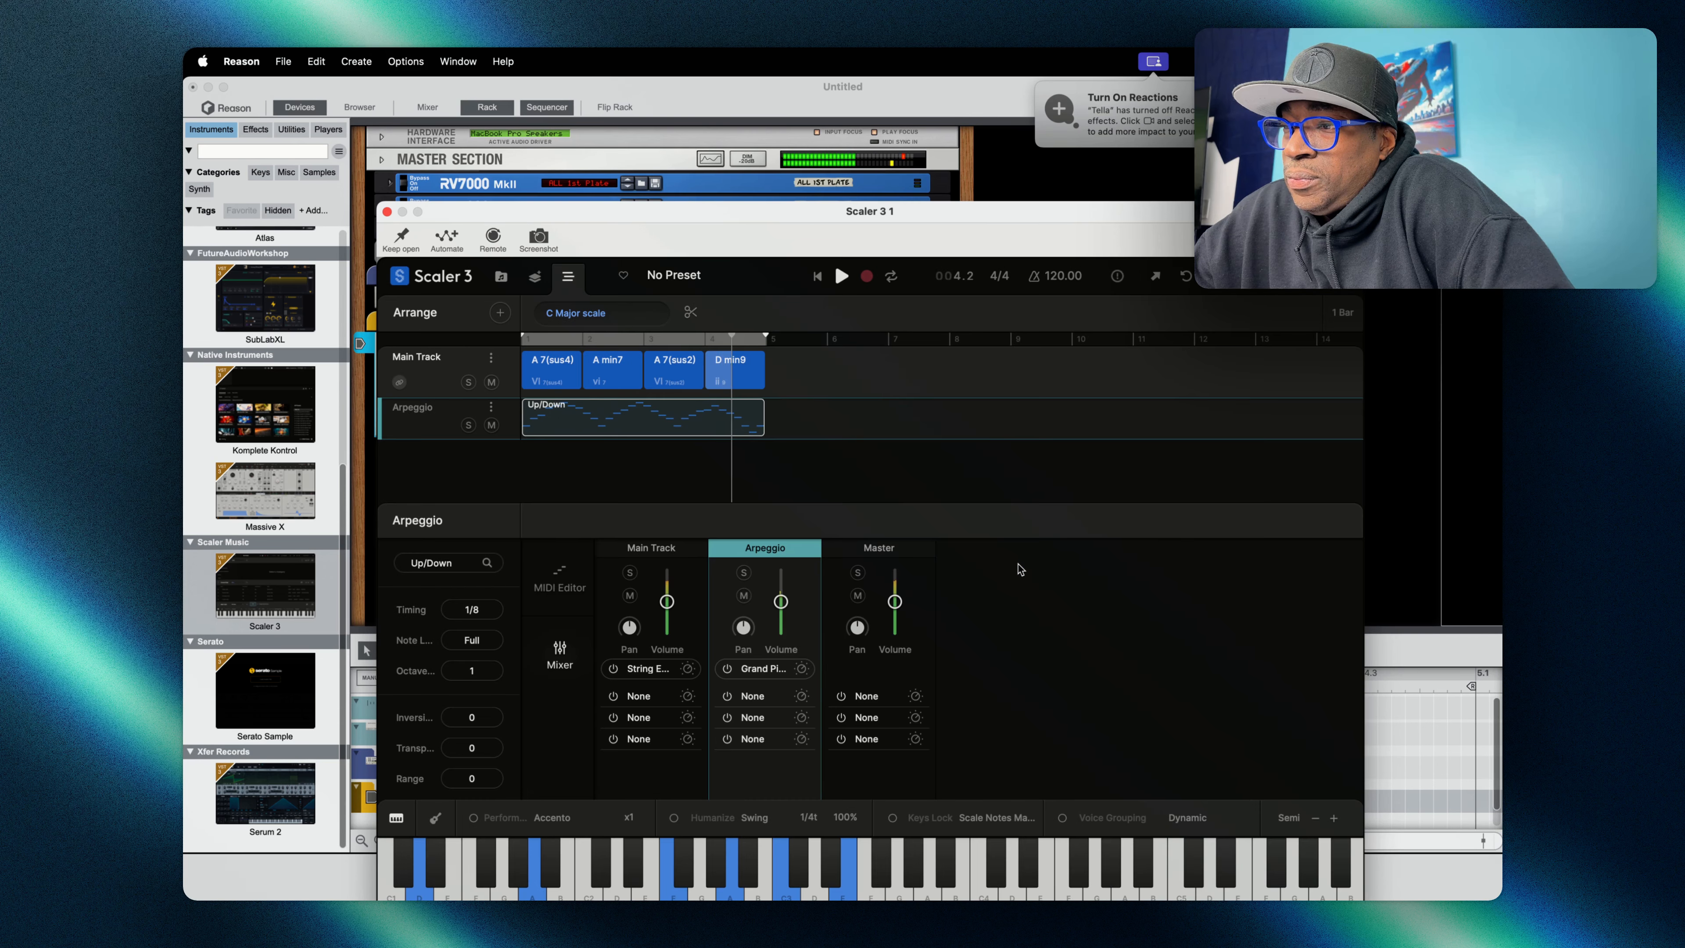
left_click_drag(781, 601, 783, 593)
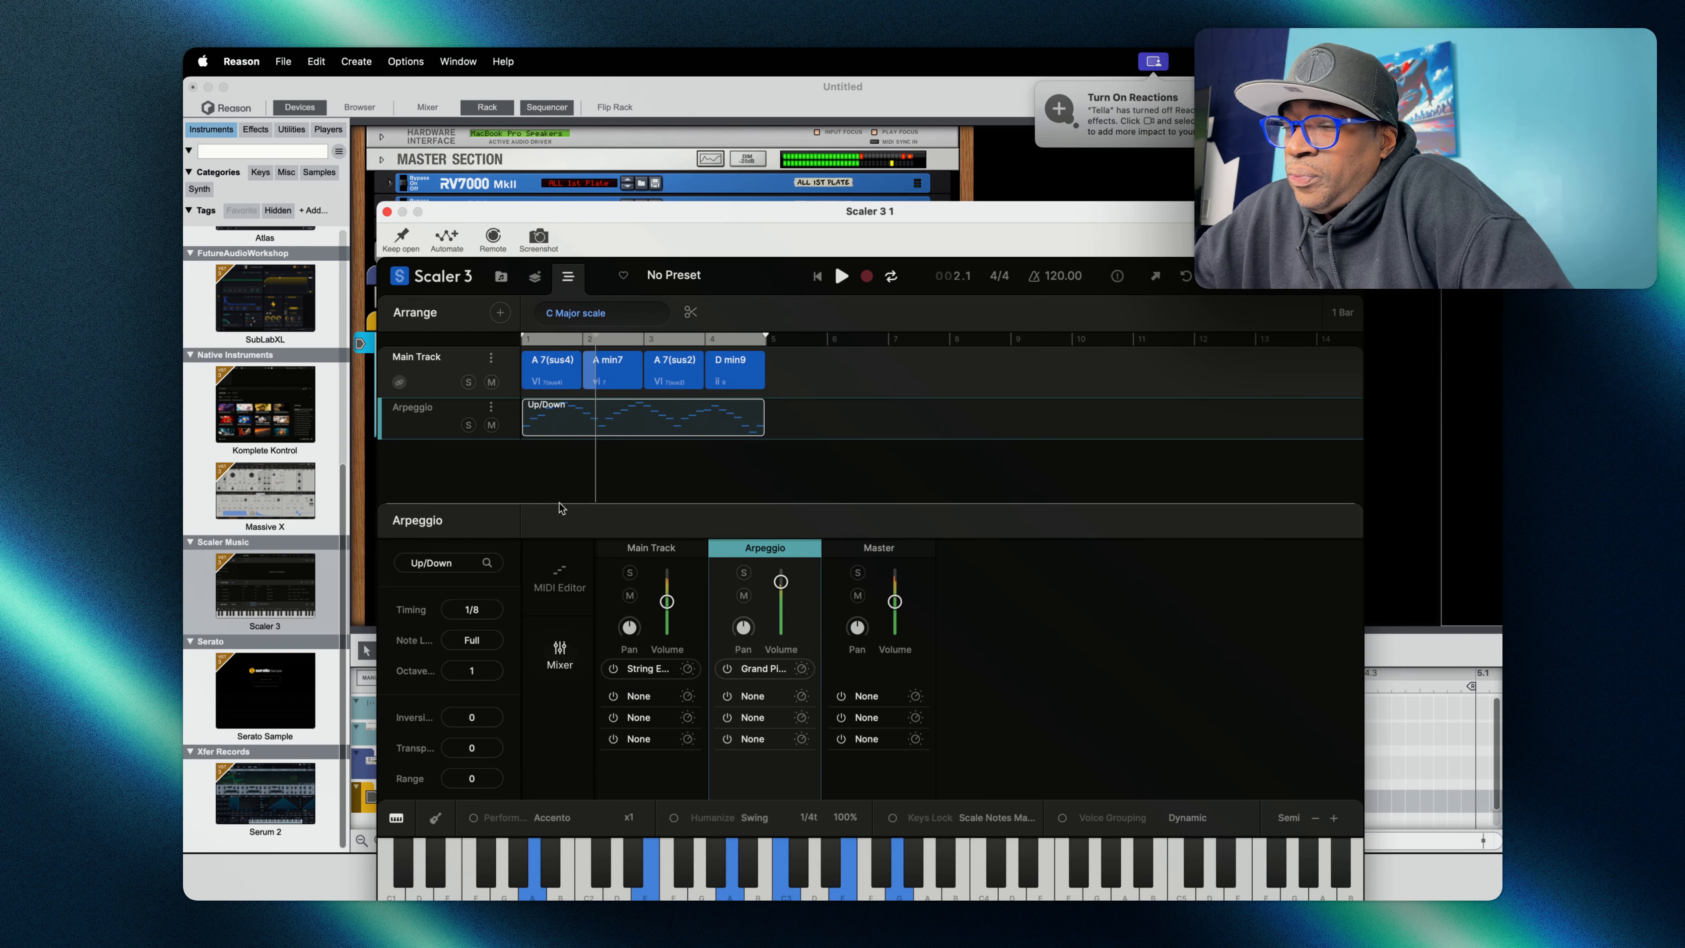
key("space")
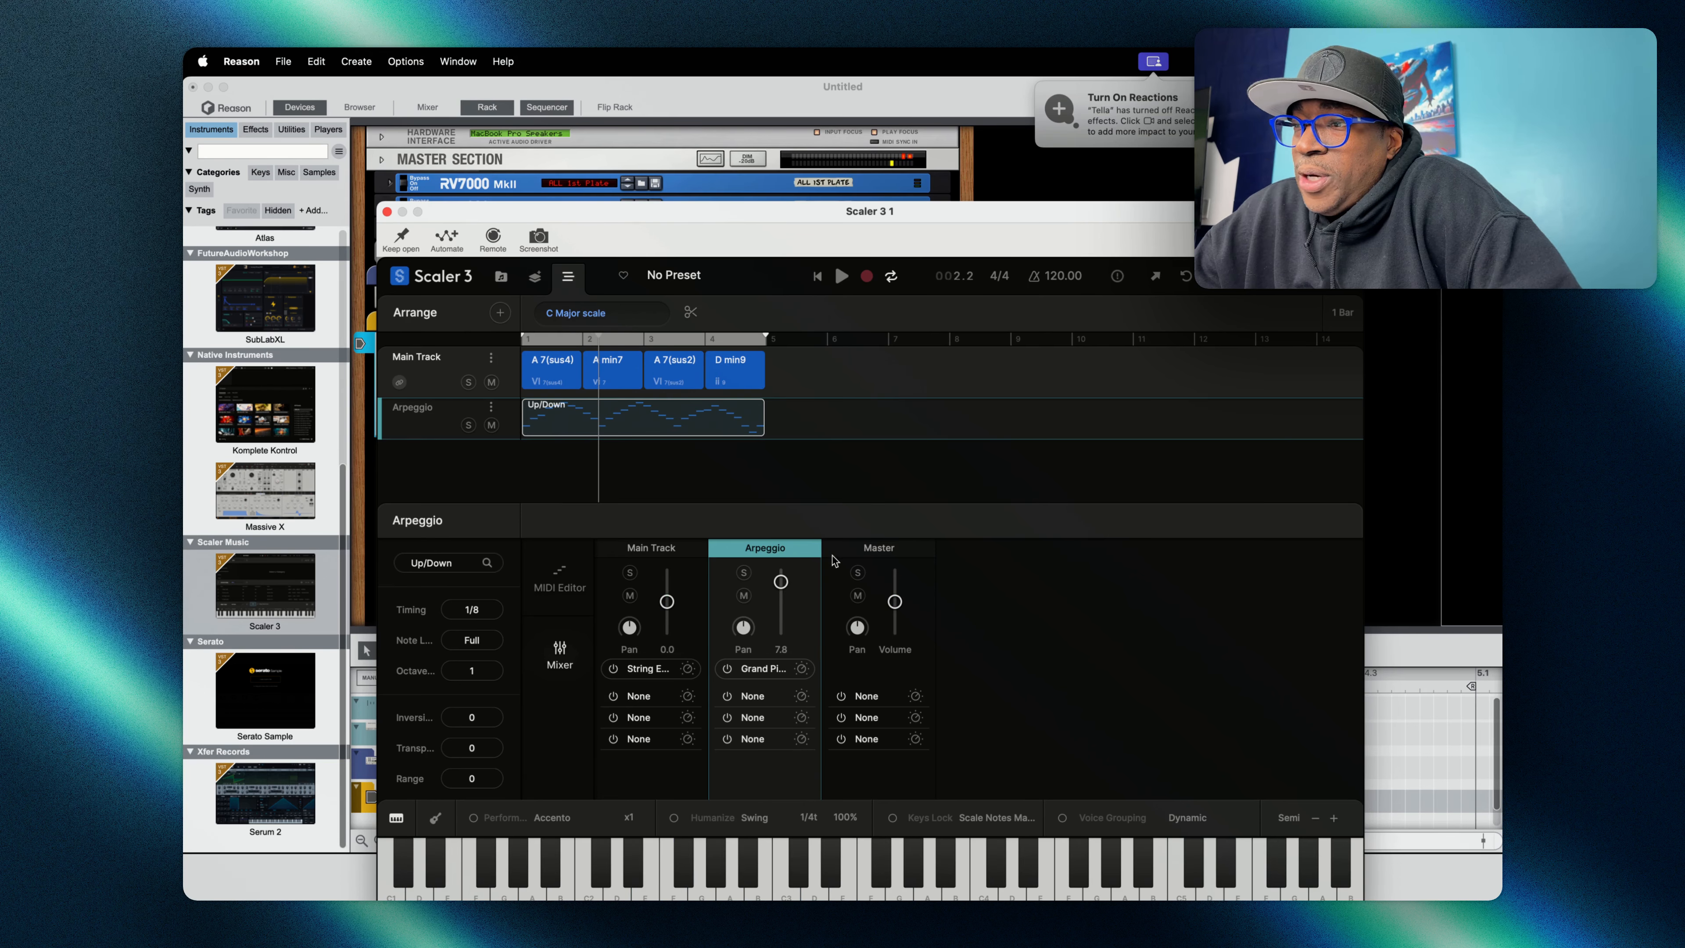
- Add the Medium strumming motion from Articulations as another track and enlarge the arrangement's track area
left_click_drag(544, 244, 692, 202)
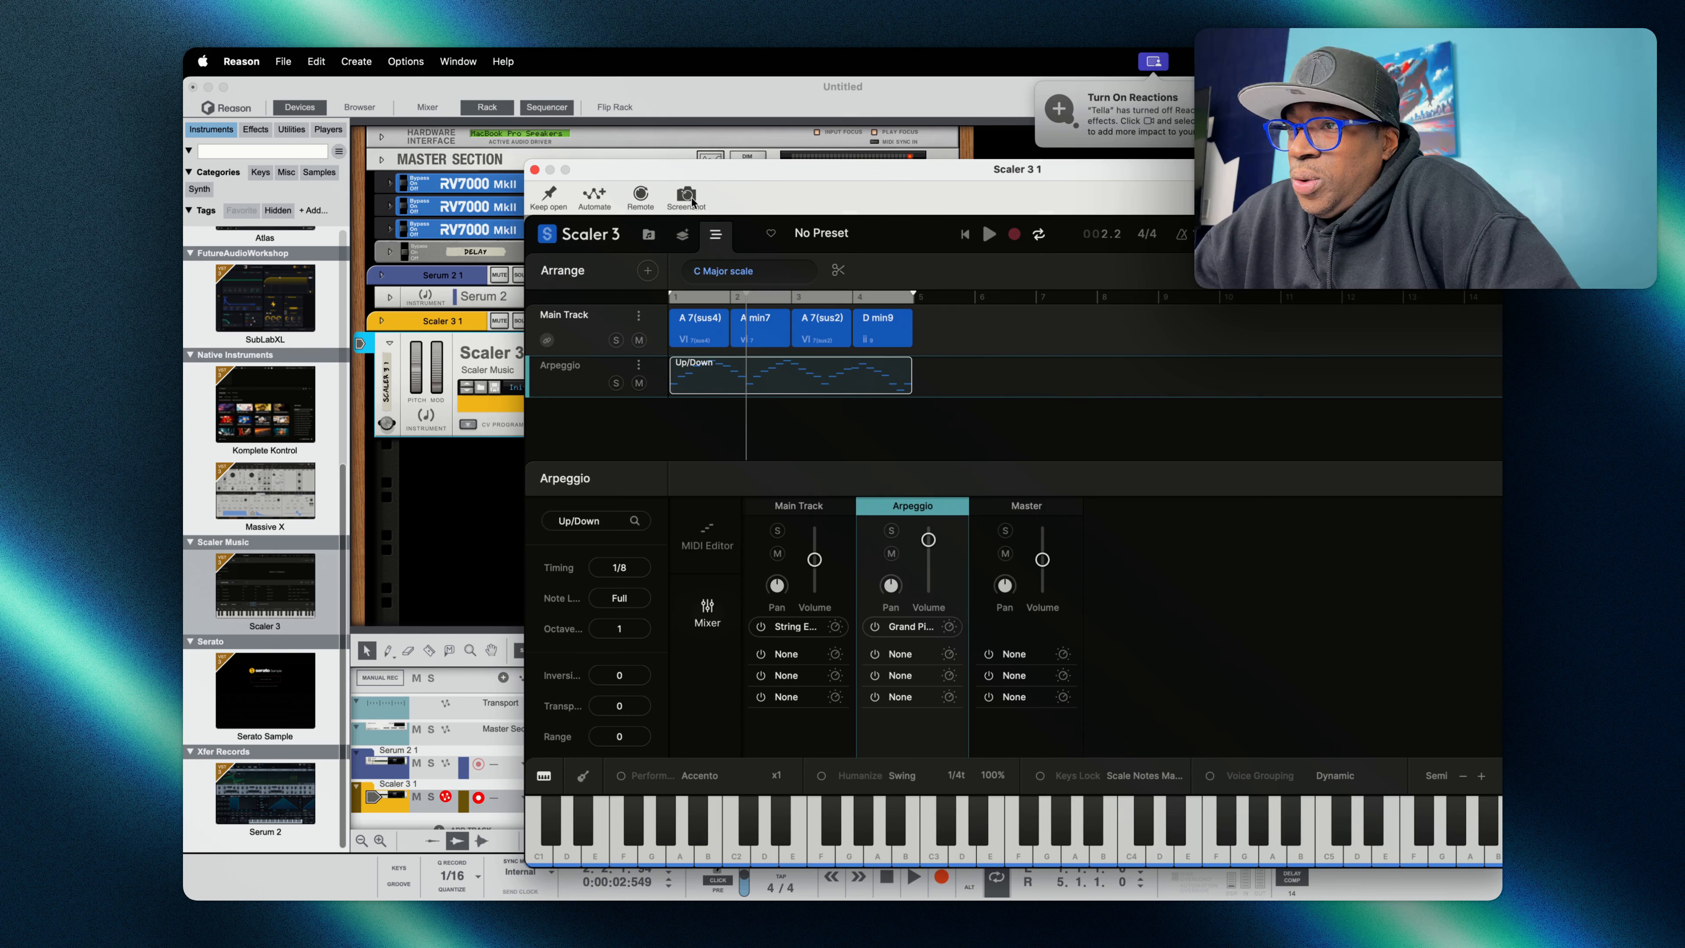
left_click(649, 272)
left_click(779, 478)
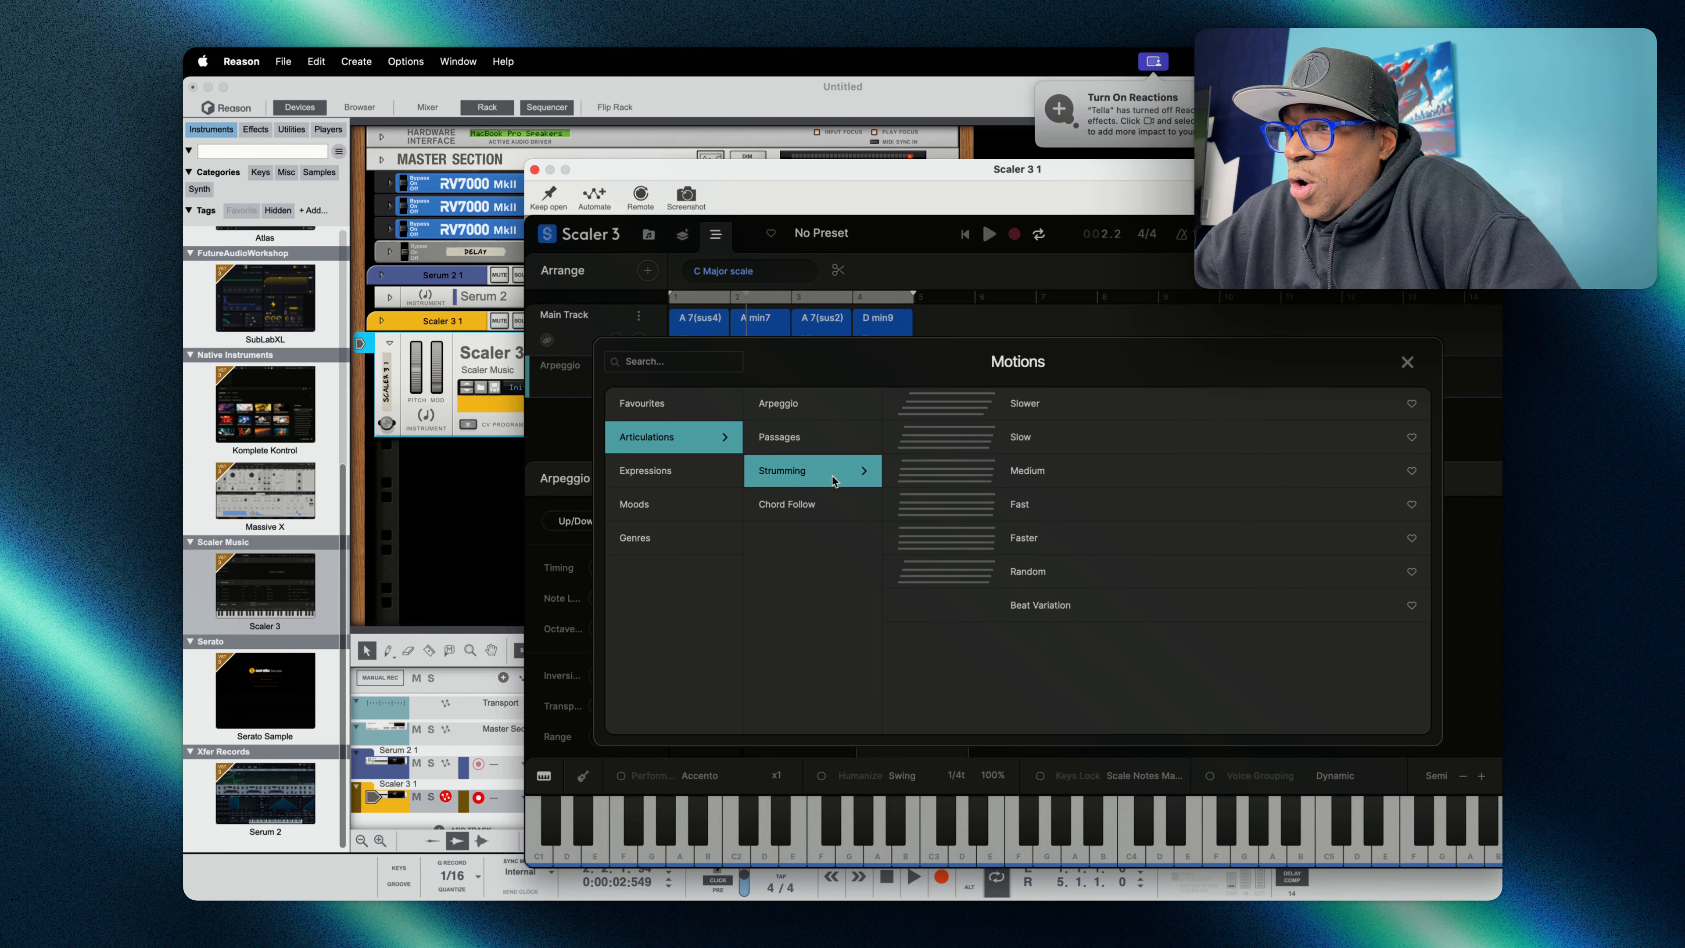
left_click(1032, 484)
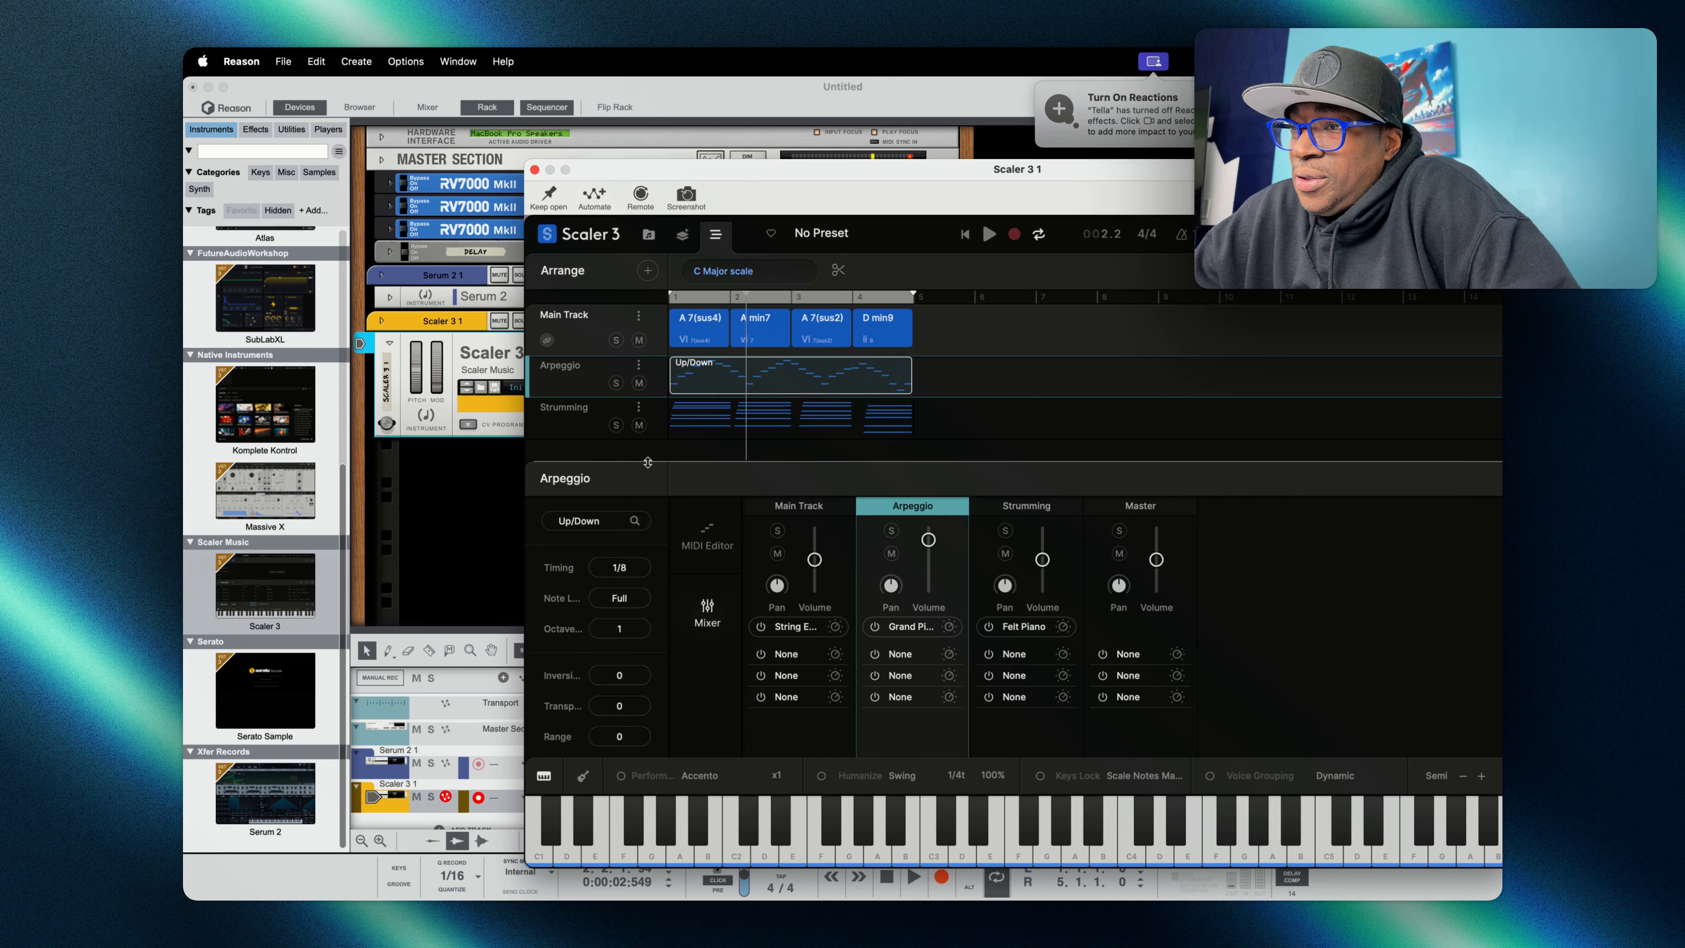
left_click_drag(649, 465, 634, 647)
- Add the Basic 8 common phrase from the Confident mood's Phrases as a track, with the track area enlarged
left_click(648, 272)
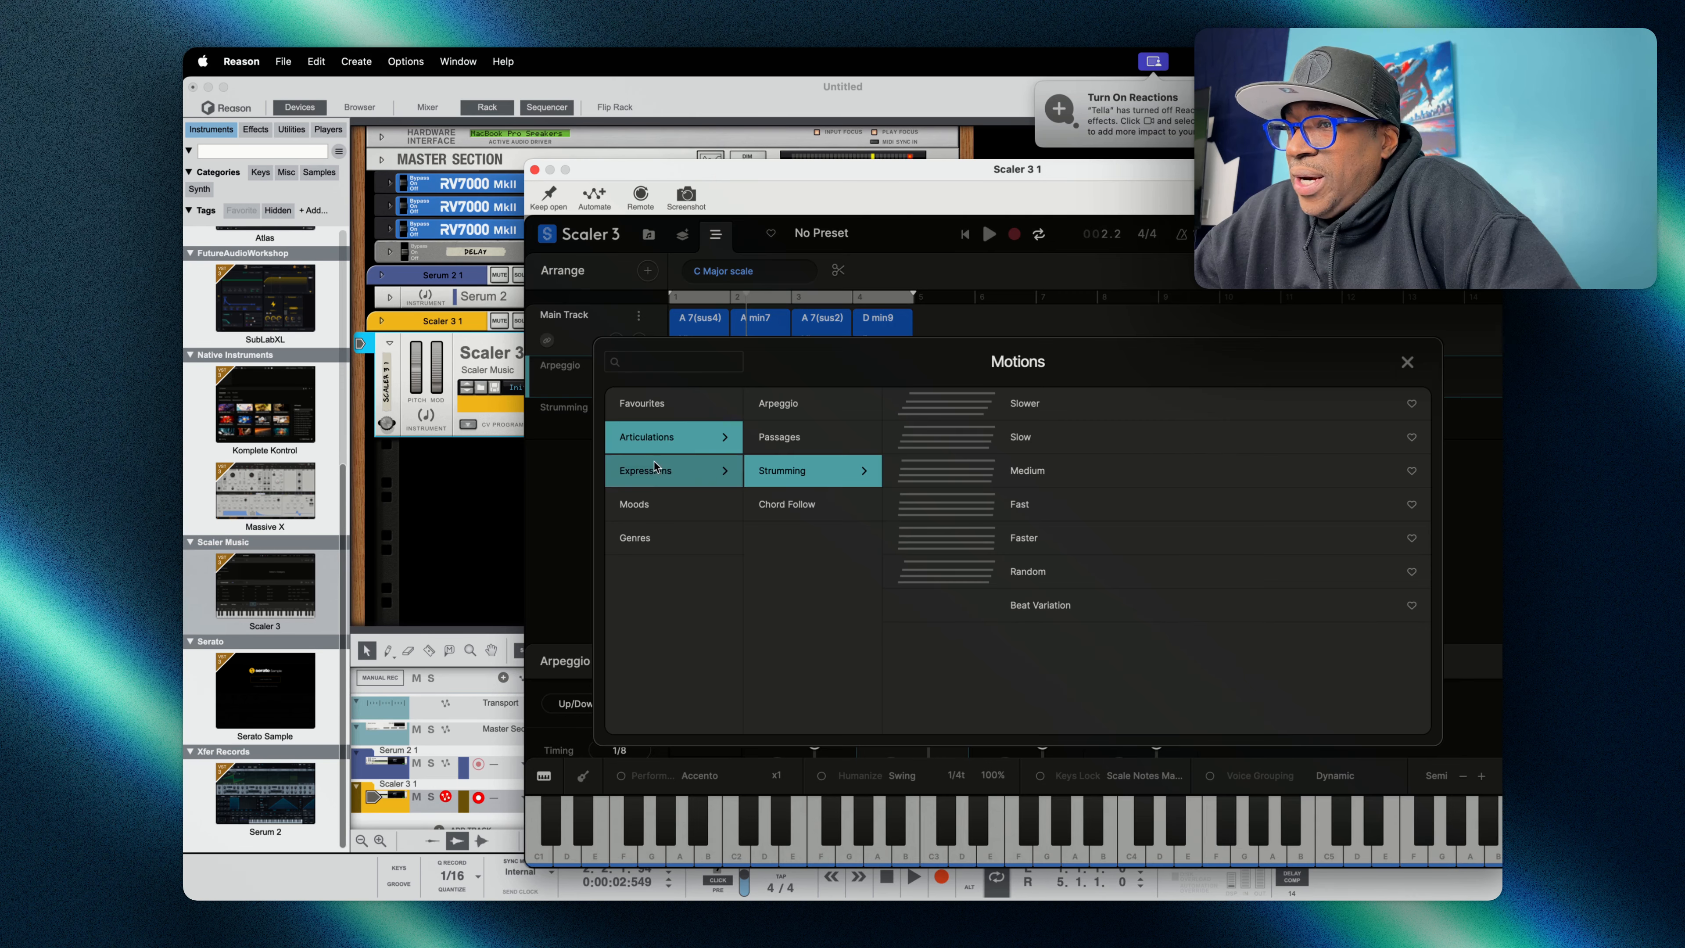
left_click(643, 504)
left_click(788, 469)
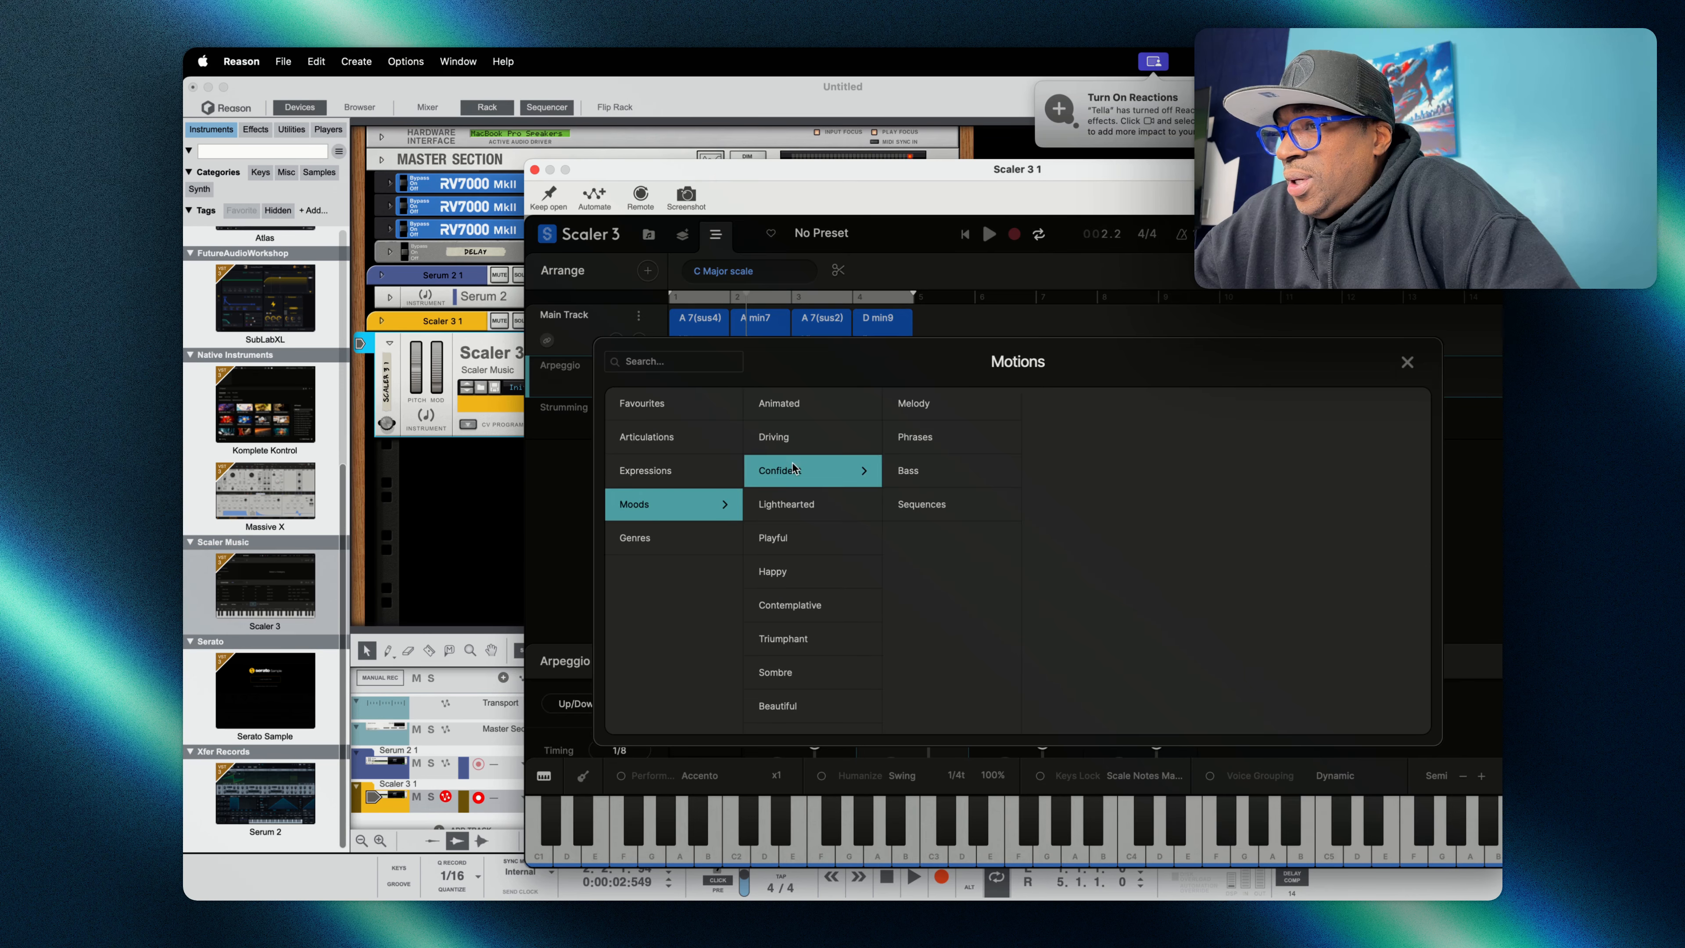
left_click(930, 446)
left_click(1054, 406)
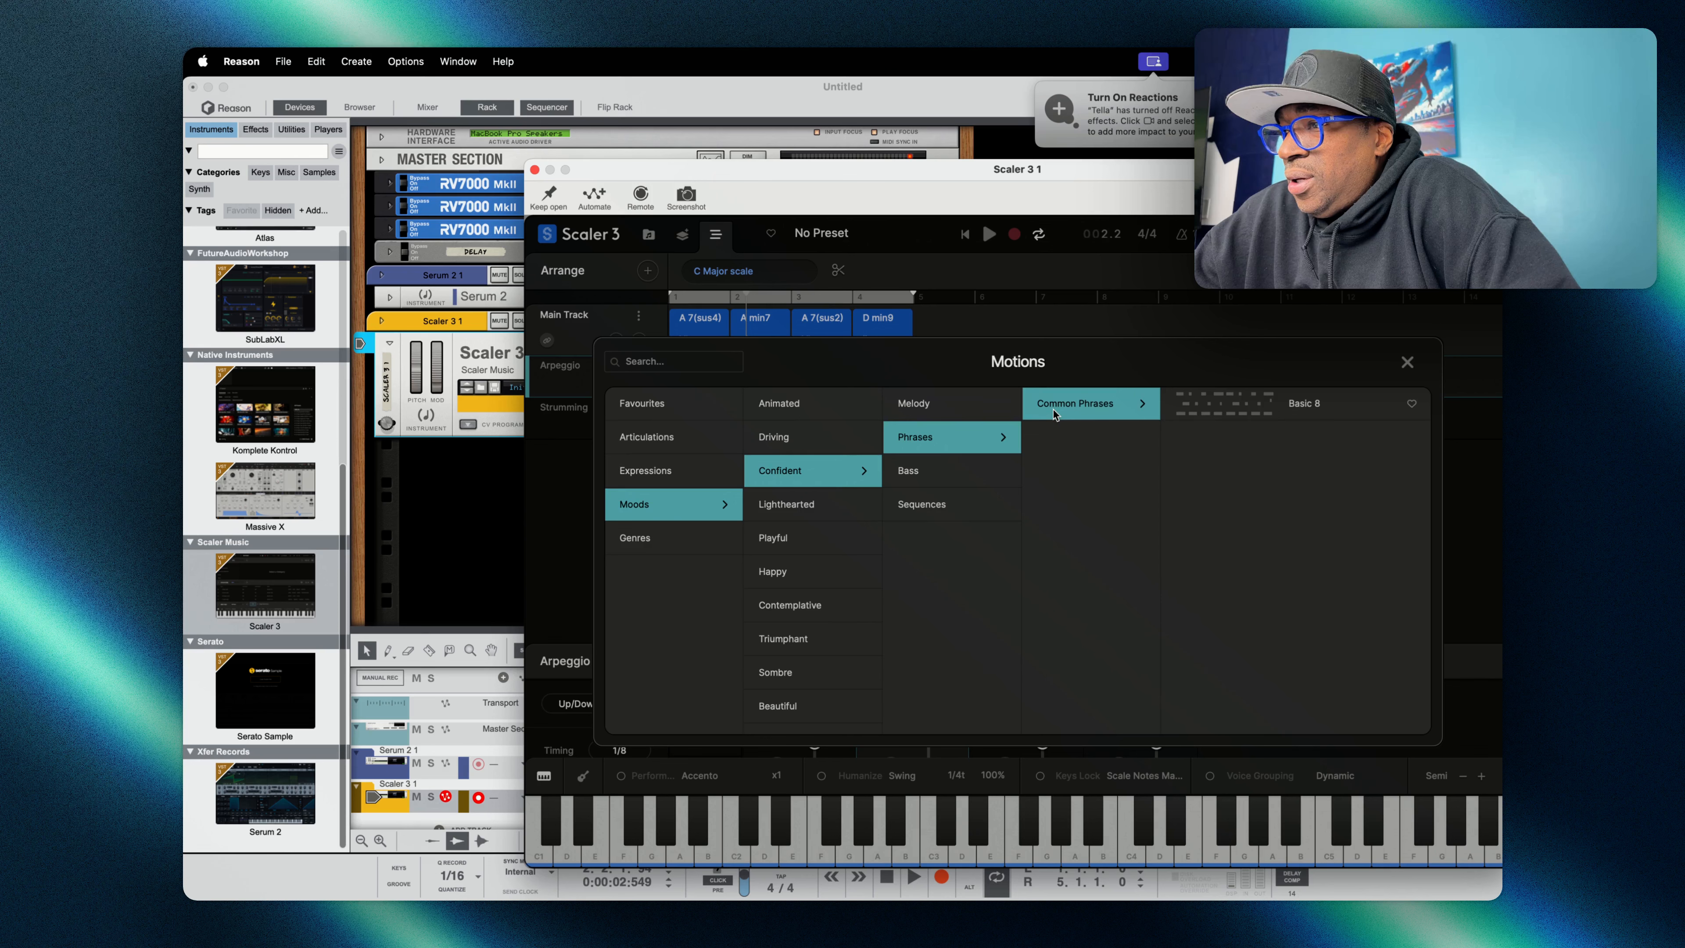
left_click(1227, 403)
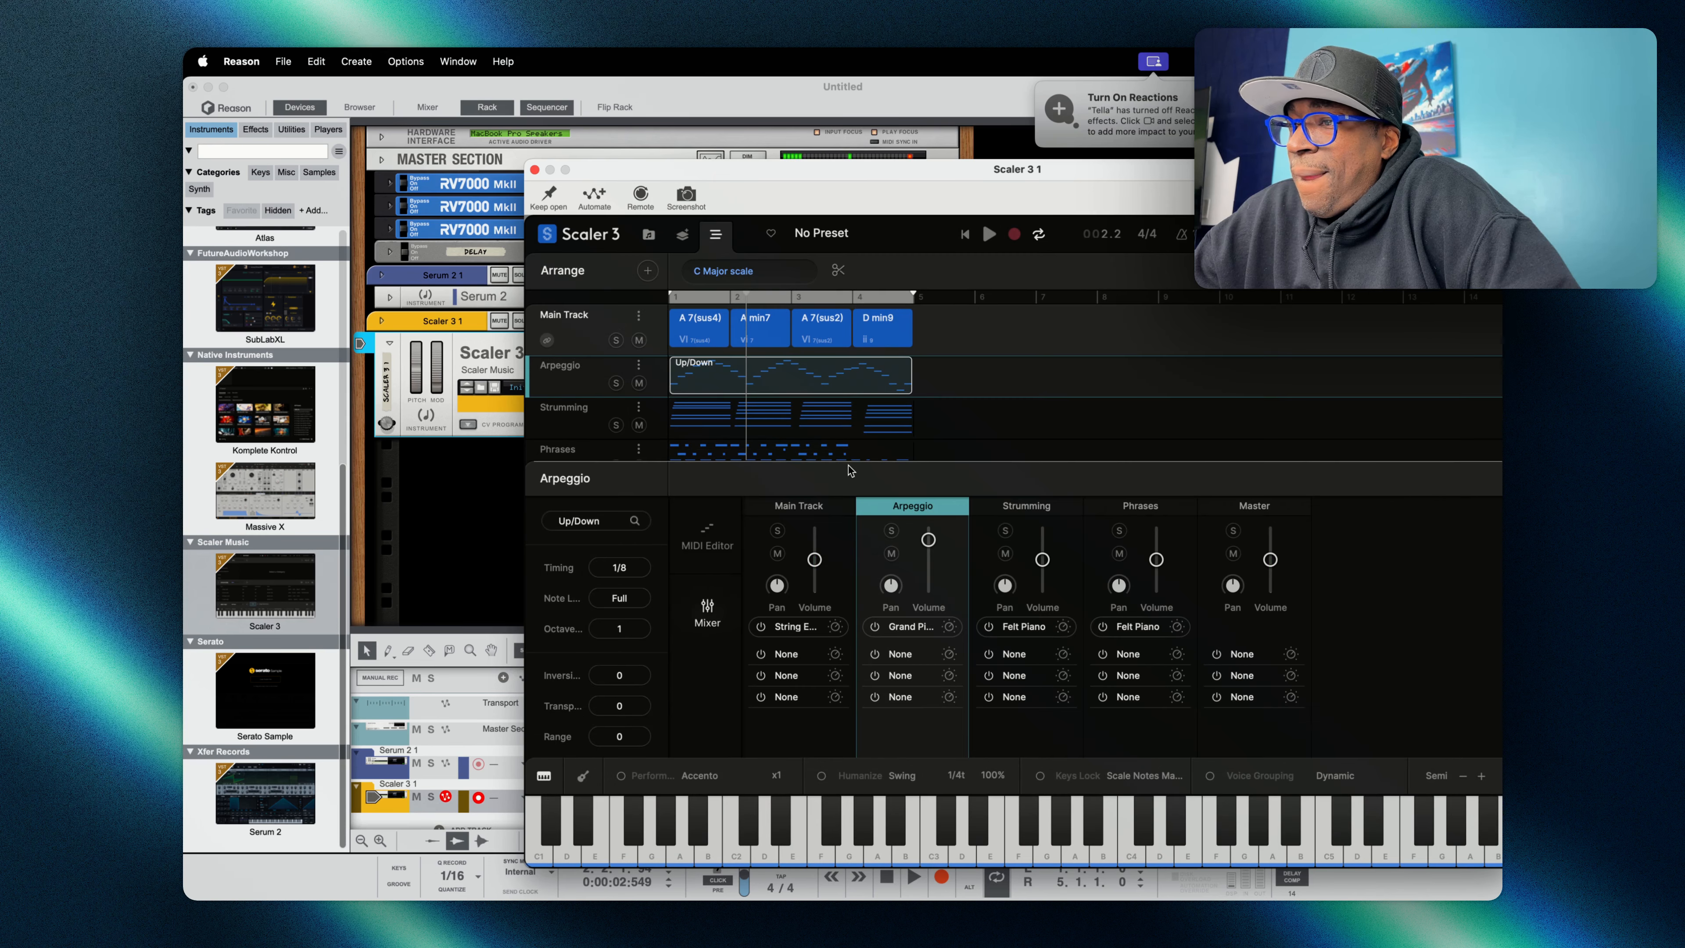
left_click_drag(848, 463, 825, 690)
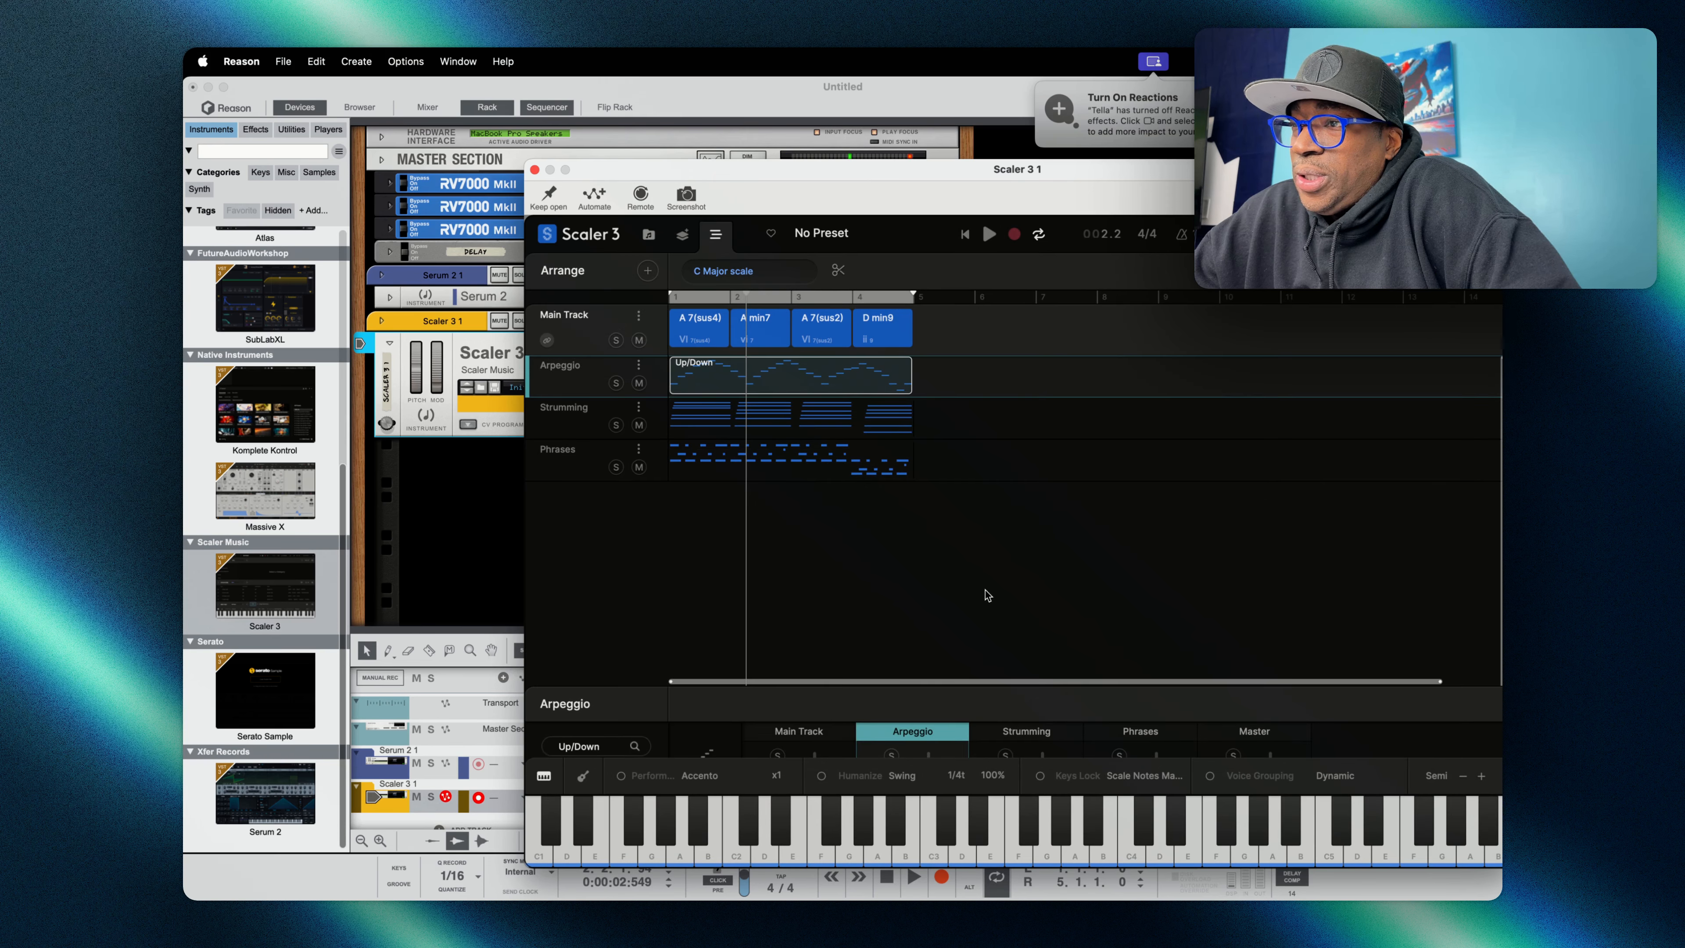
- Select the clips on all four Scaler tracks and export them together as MIDI tracks into Reason's sequencer
left_click_drag(988, 596, 662, 312)
left_click_drag(648, 171, 967, 127)
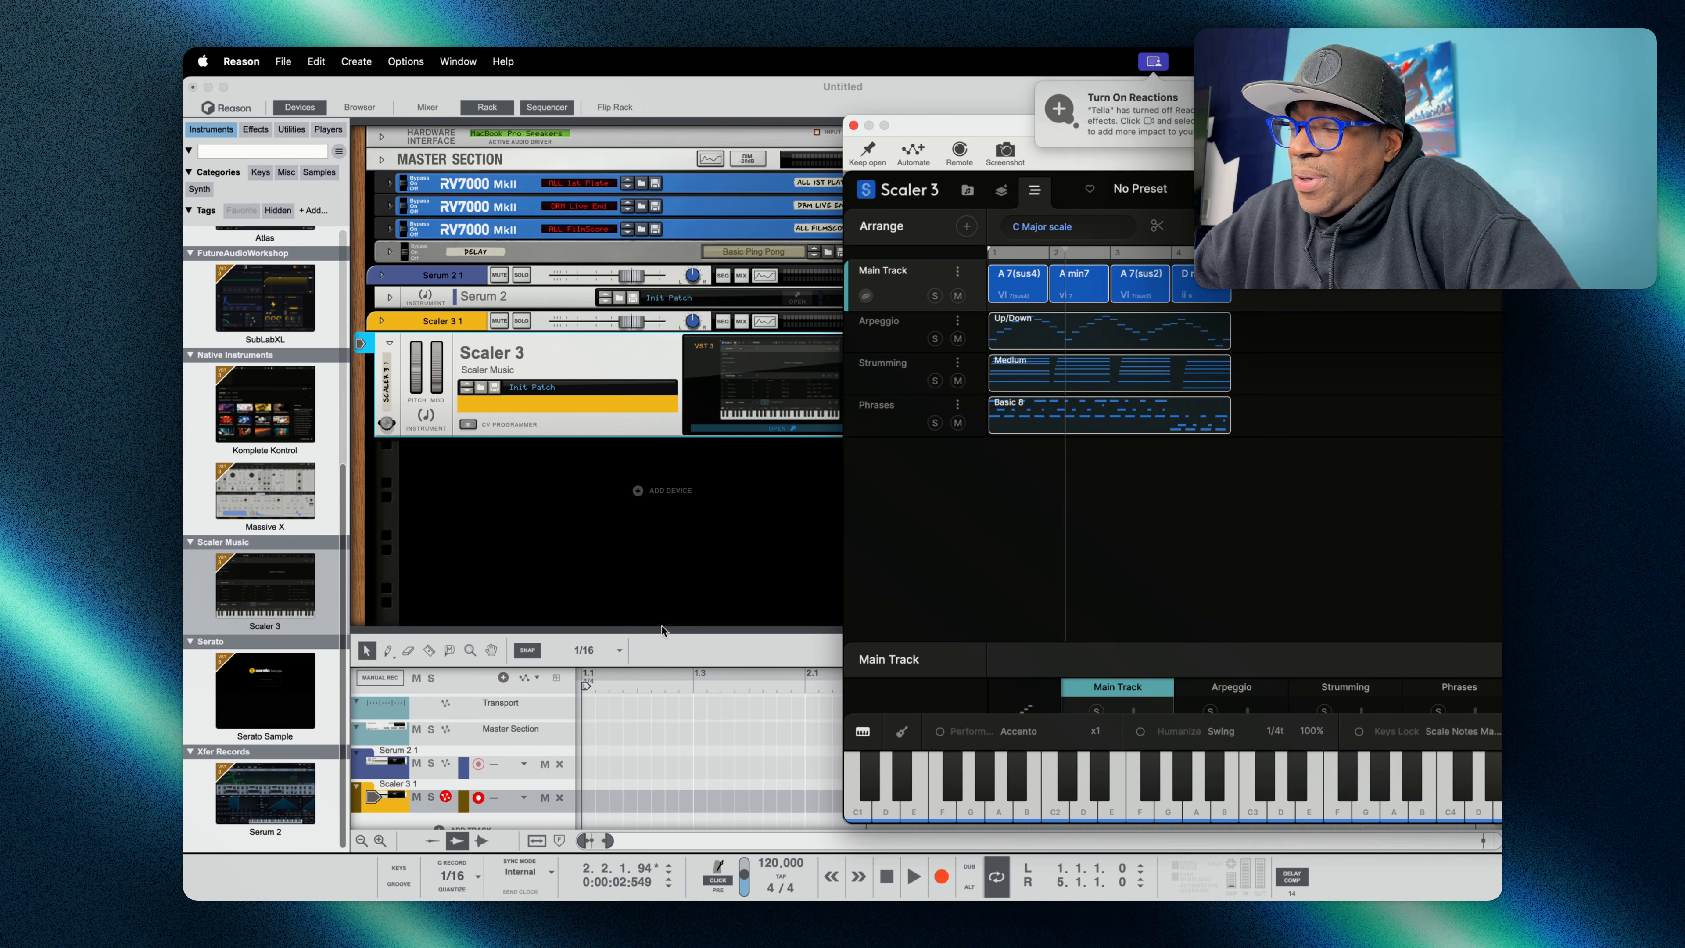
left_click_drag(661, 632, 661, 442)
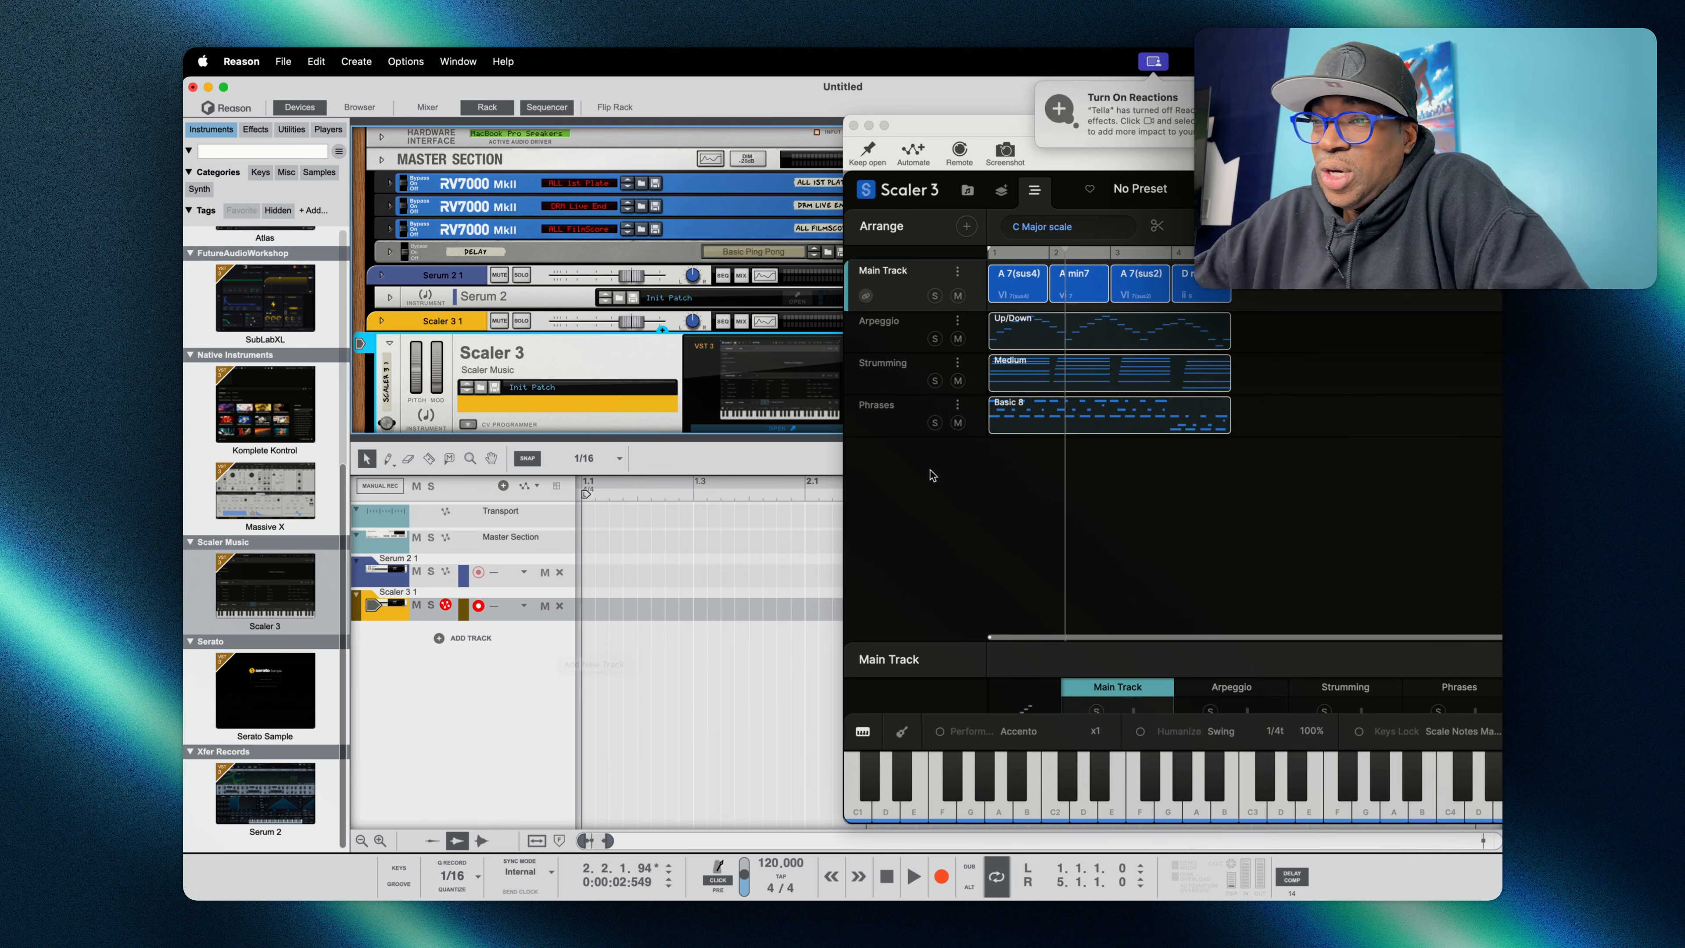
left_click(1011, 277)
left_click_drag(1011, 277, 582, 641)
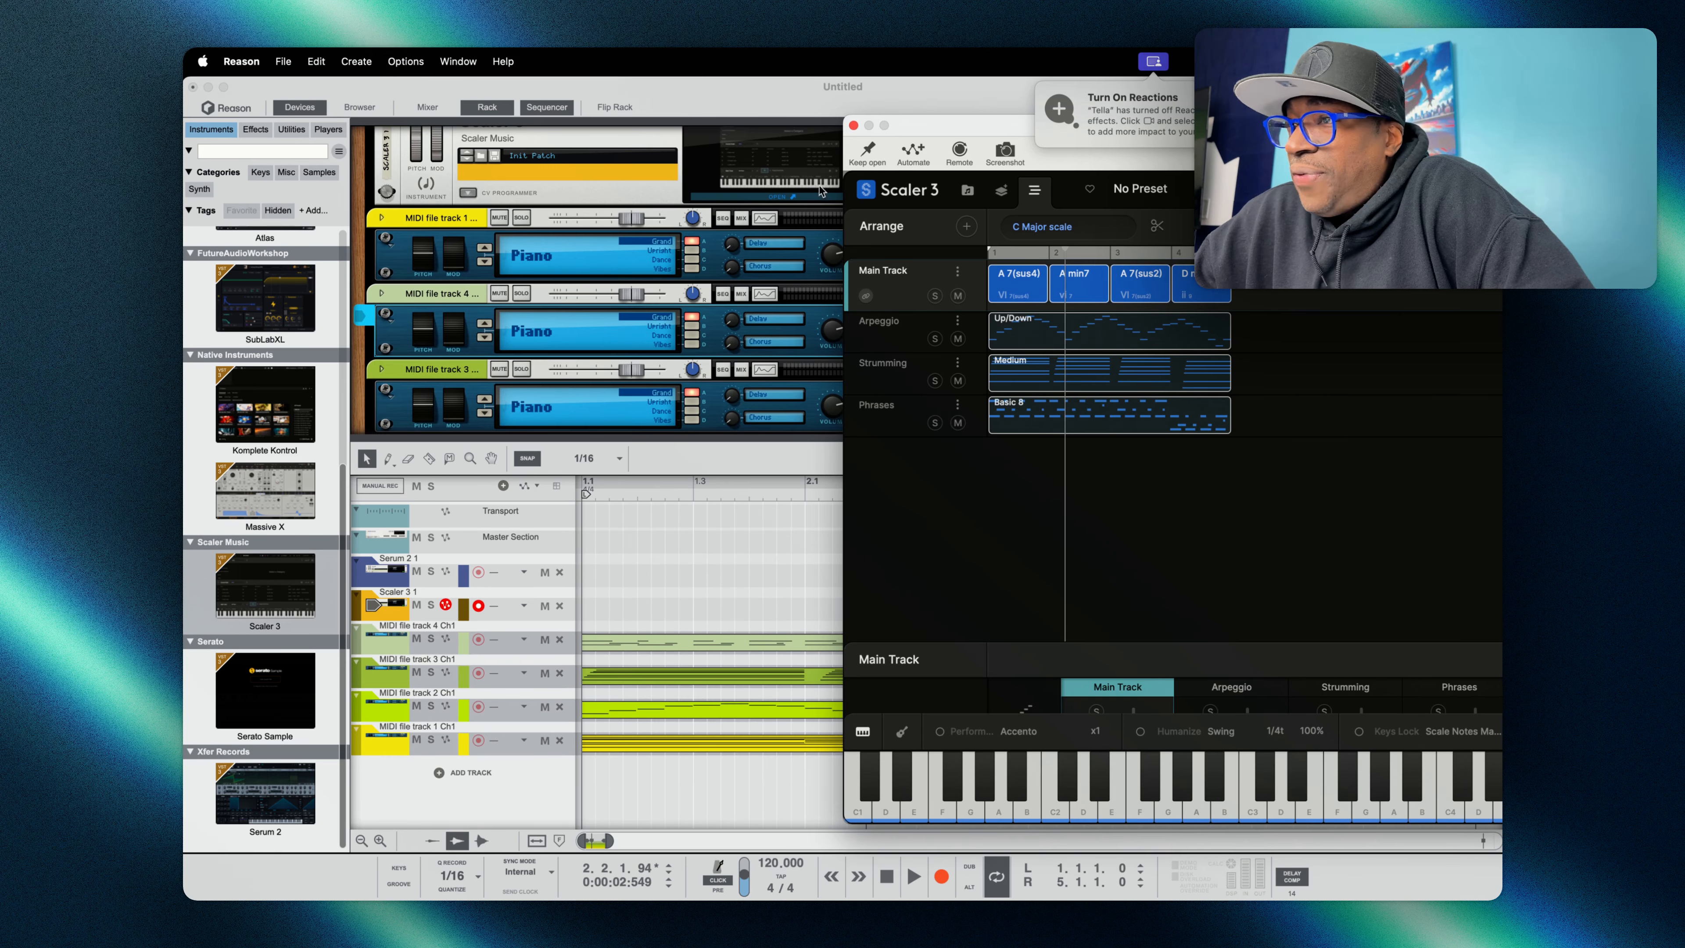
- Enlarge the sequencer and its tracks to fit the full imported MIDI clips, and return the playhead to bar 1
left_click(708, 457)
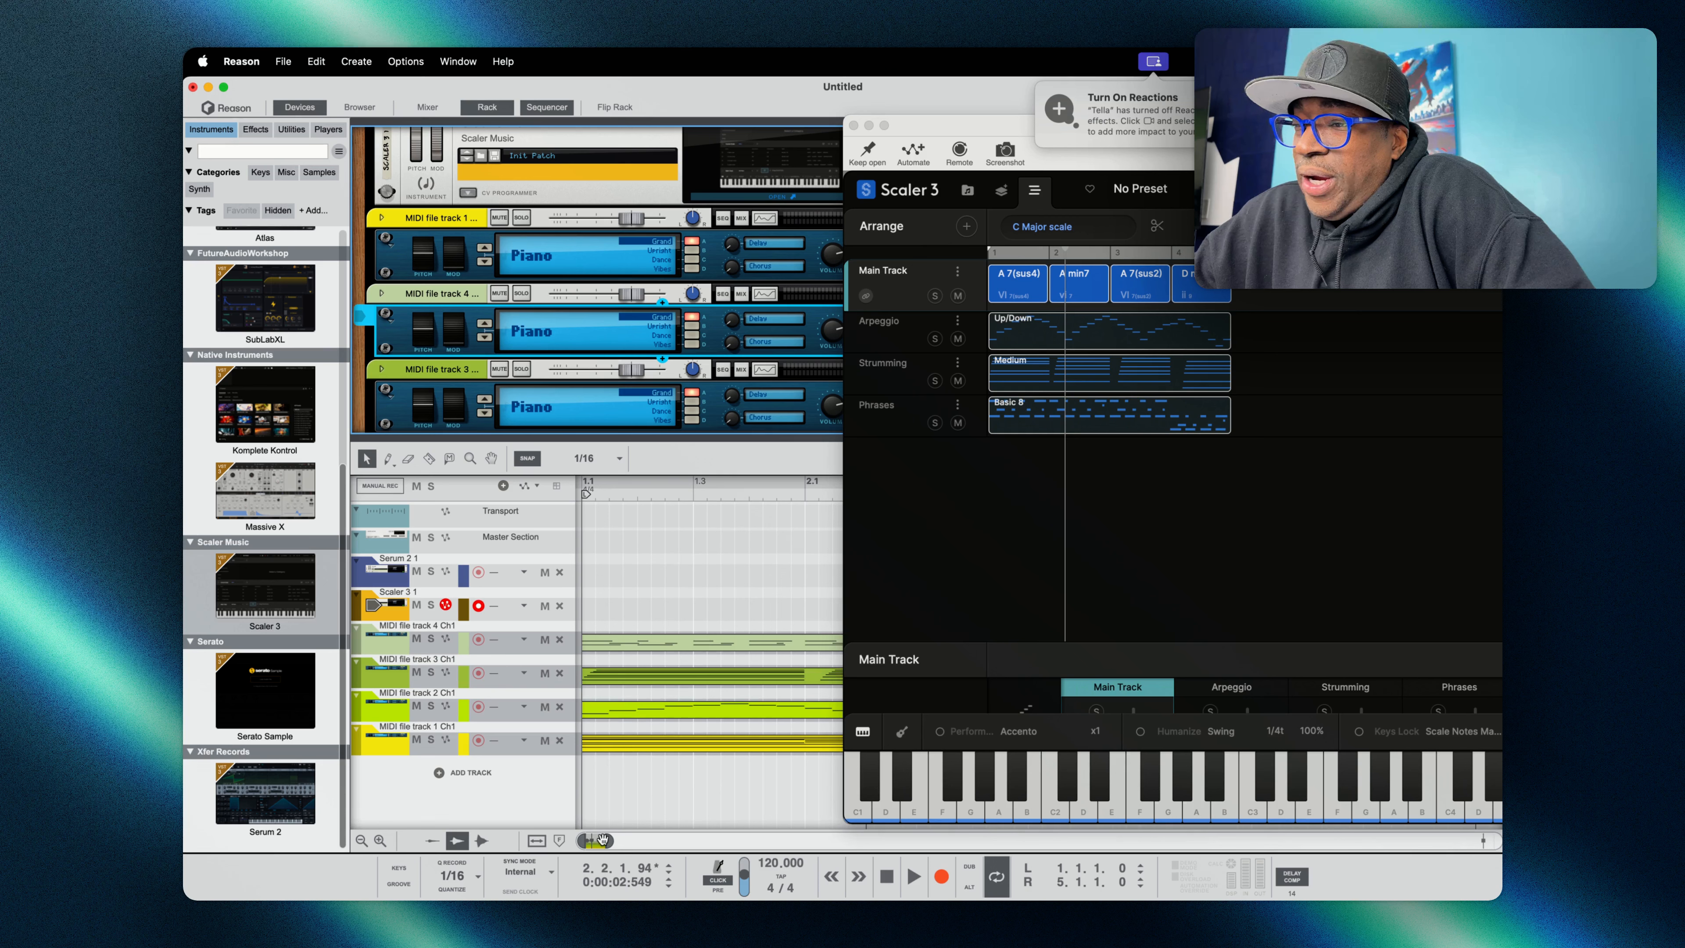
left_click_drag(607, 841, 759, 841)
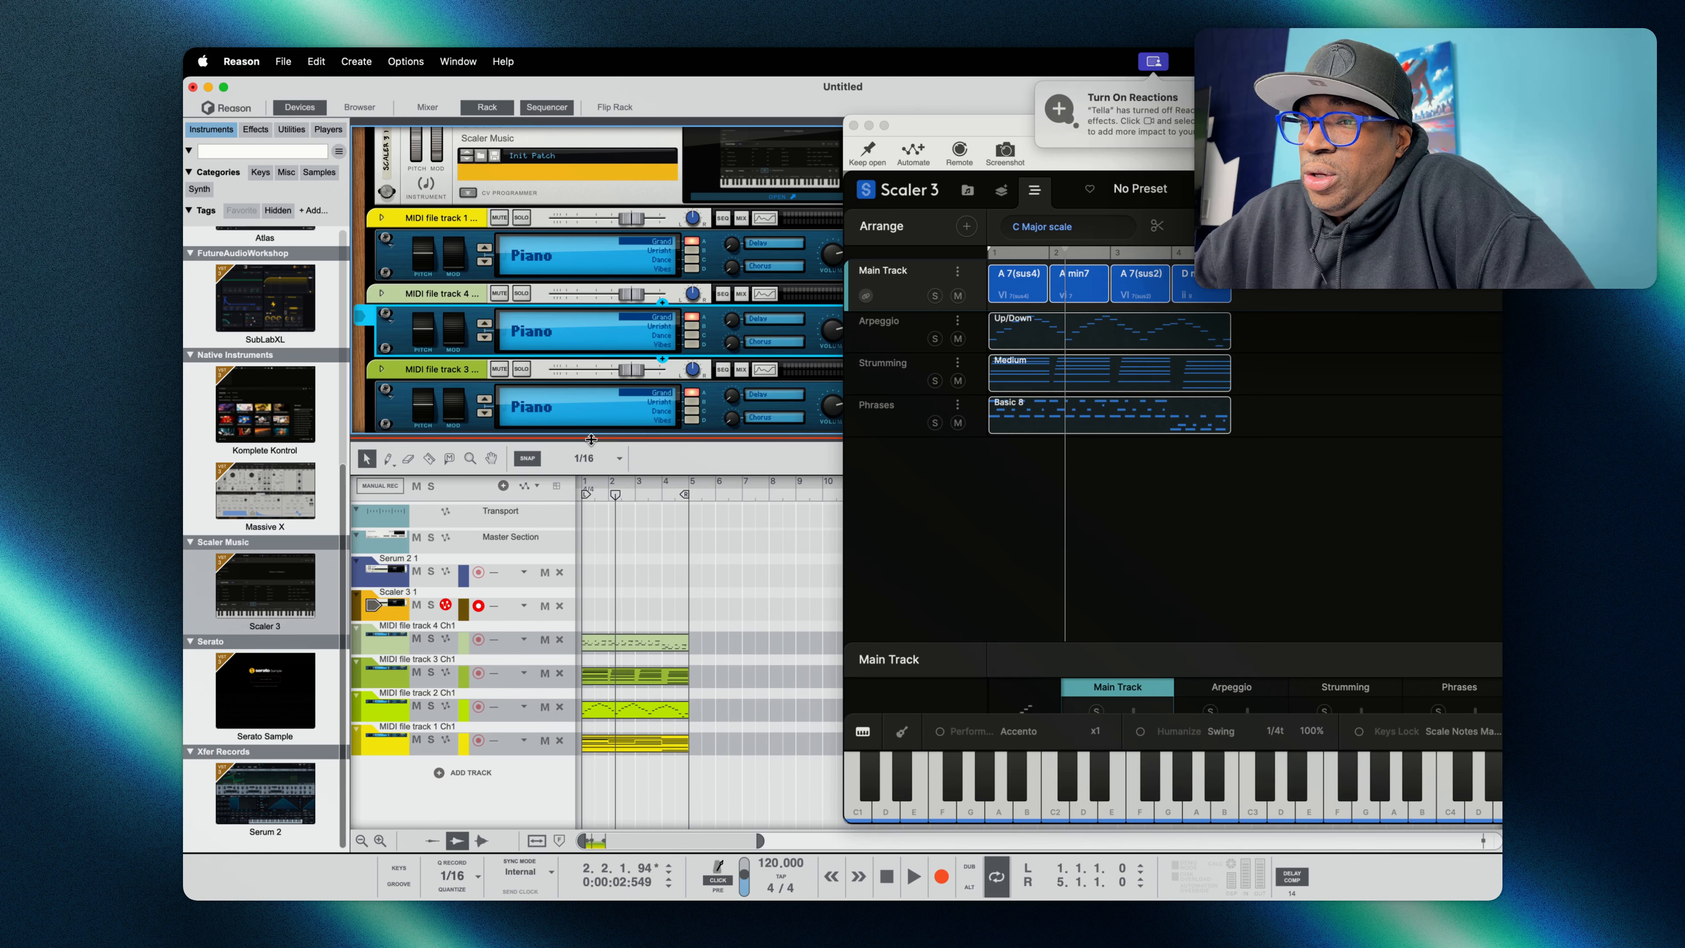
left_click_drag(594, 438, 595, 277)
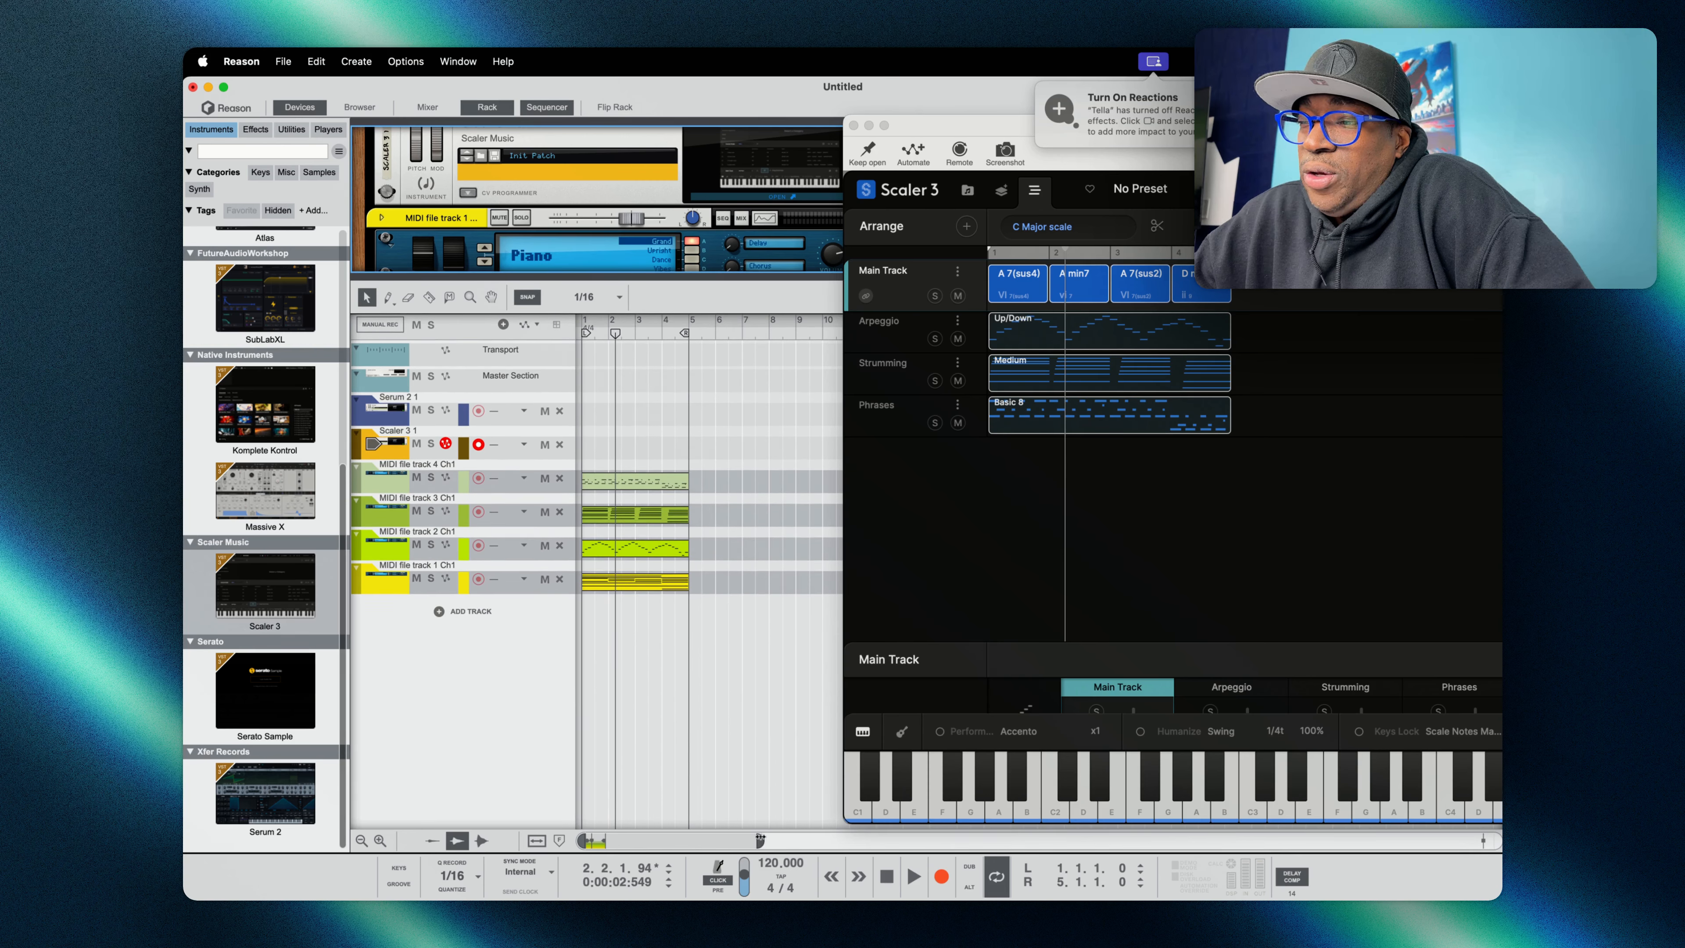
left_click_drag(760, 839, 651, 839)
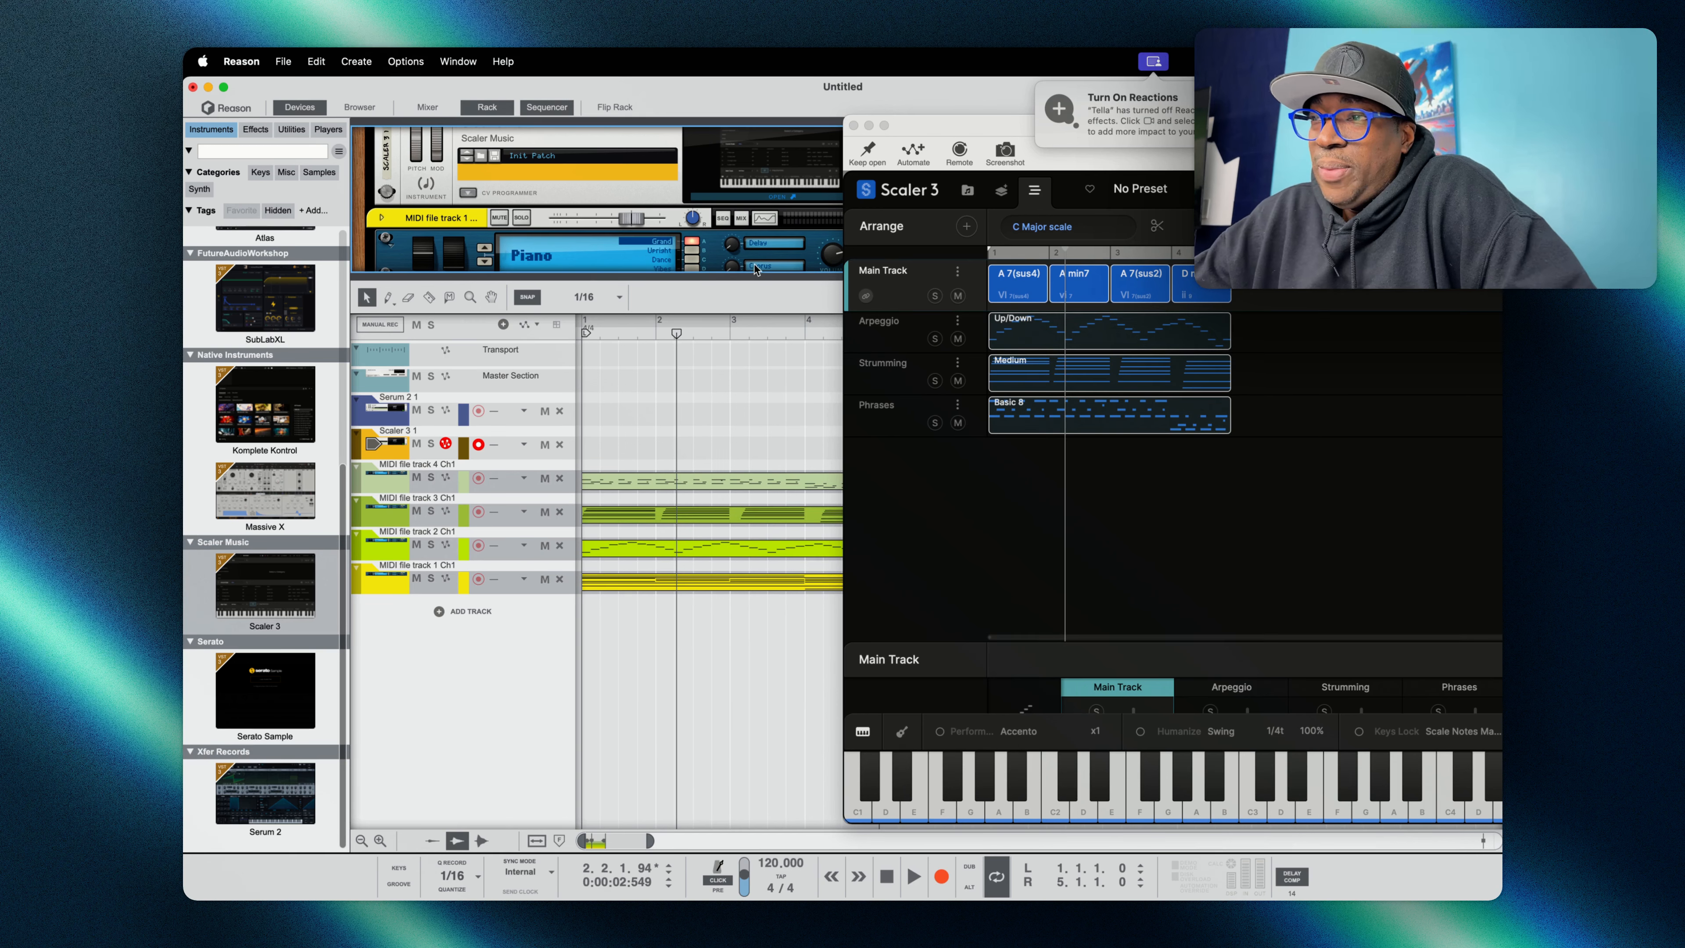
left_click(382, 842)
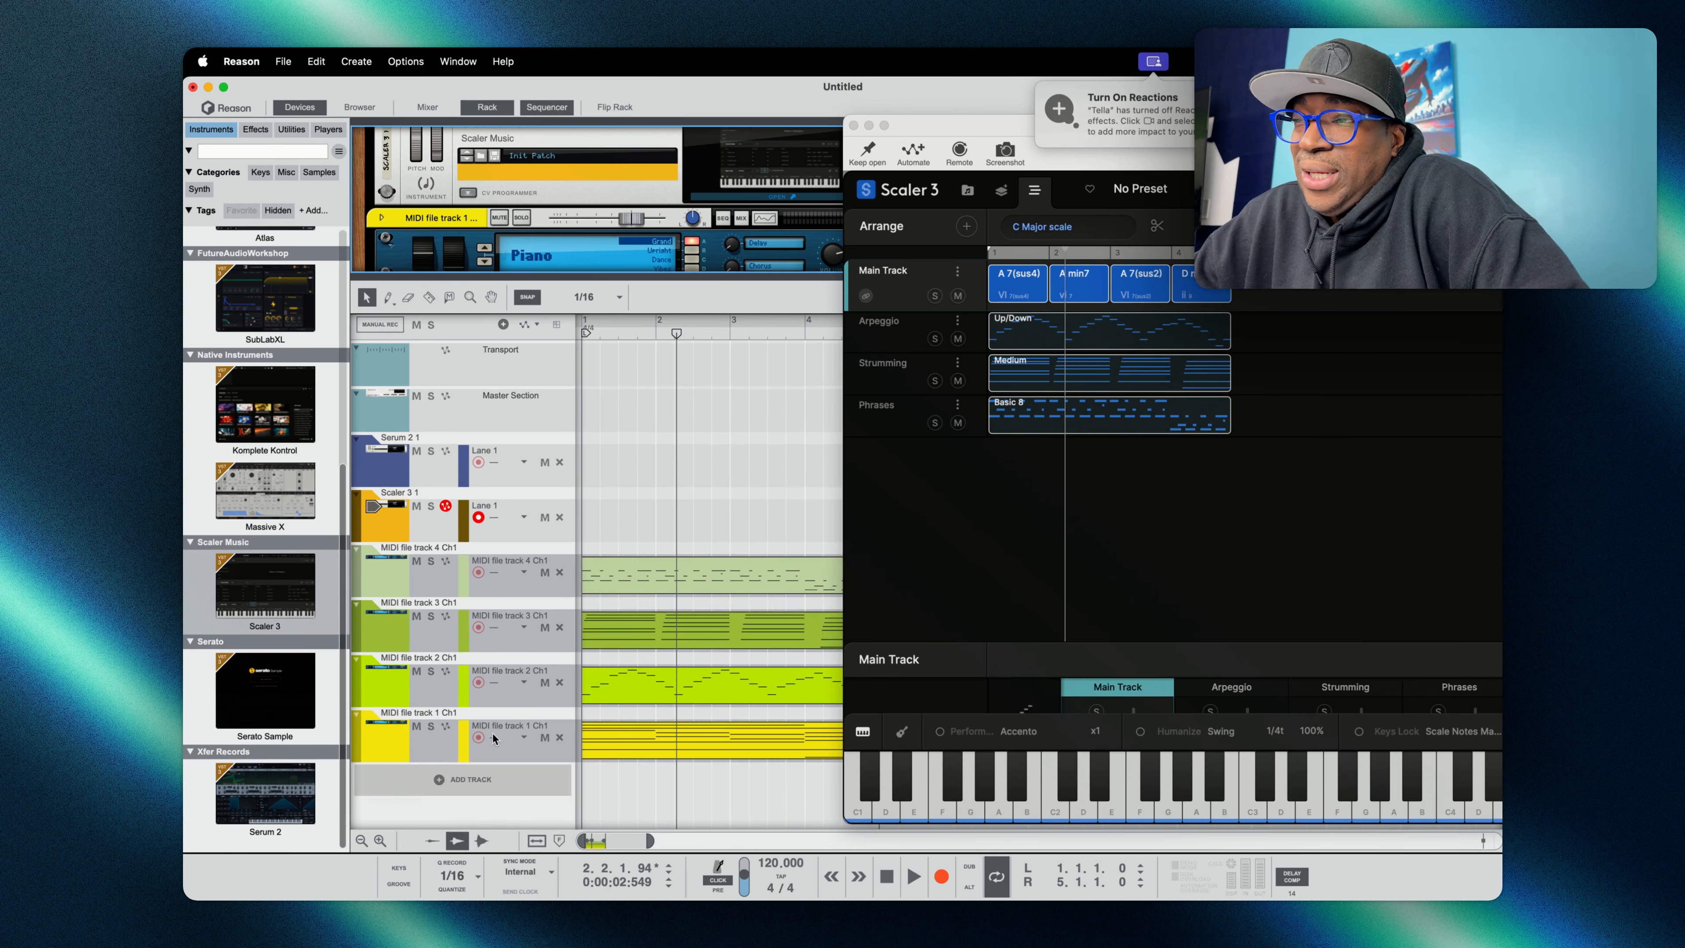
left_click_drag(597, 834, 684, 840)
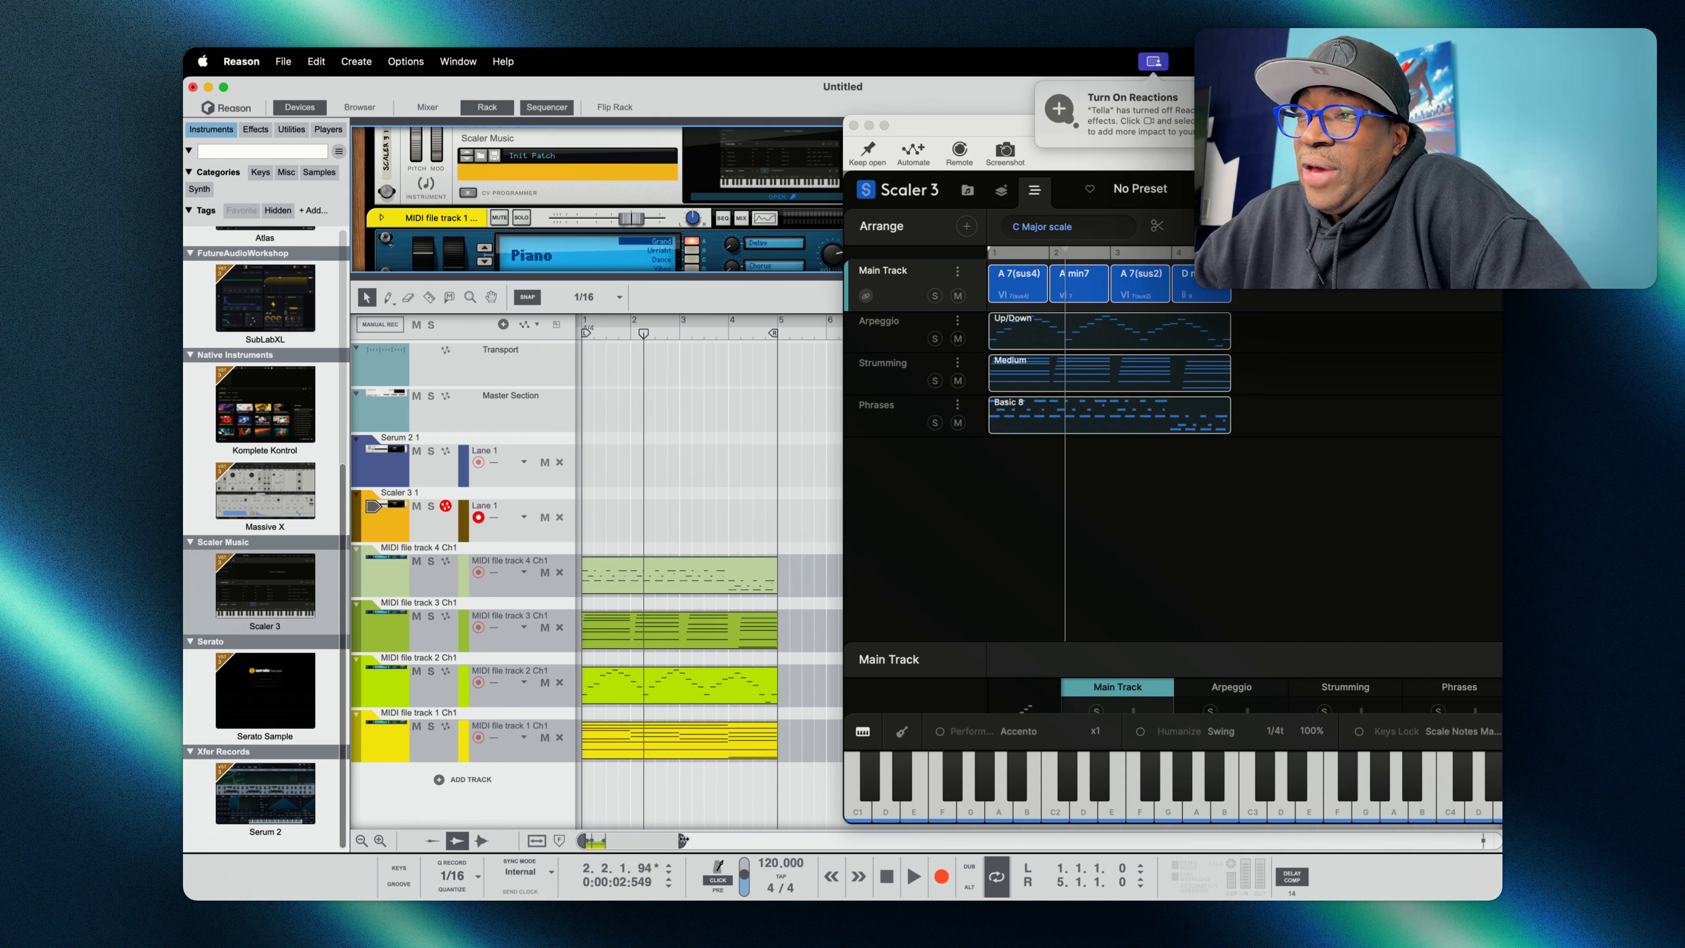
left_click_drag(644, 333, 582, 334)
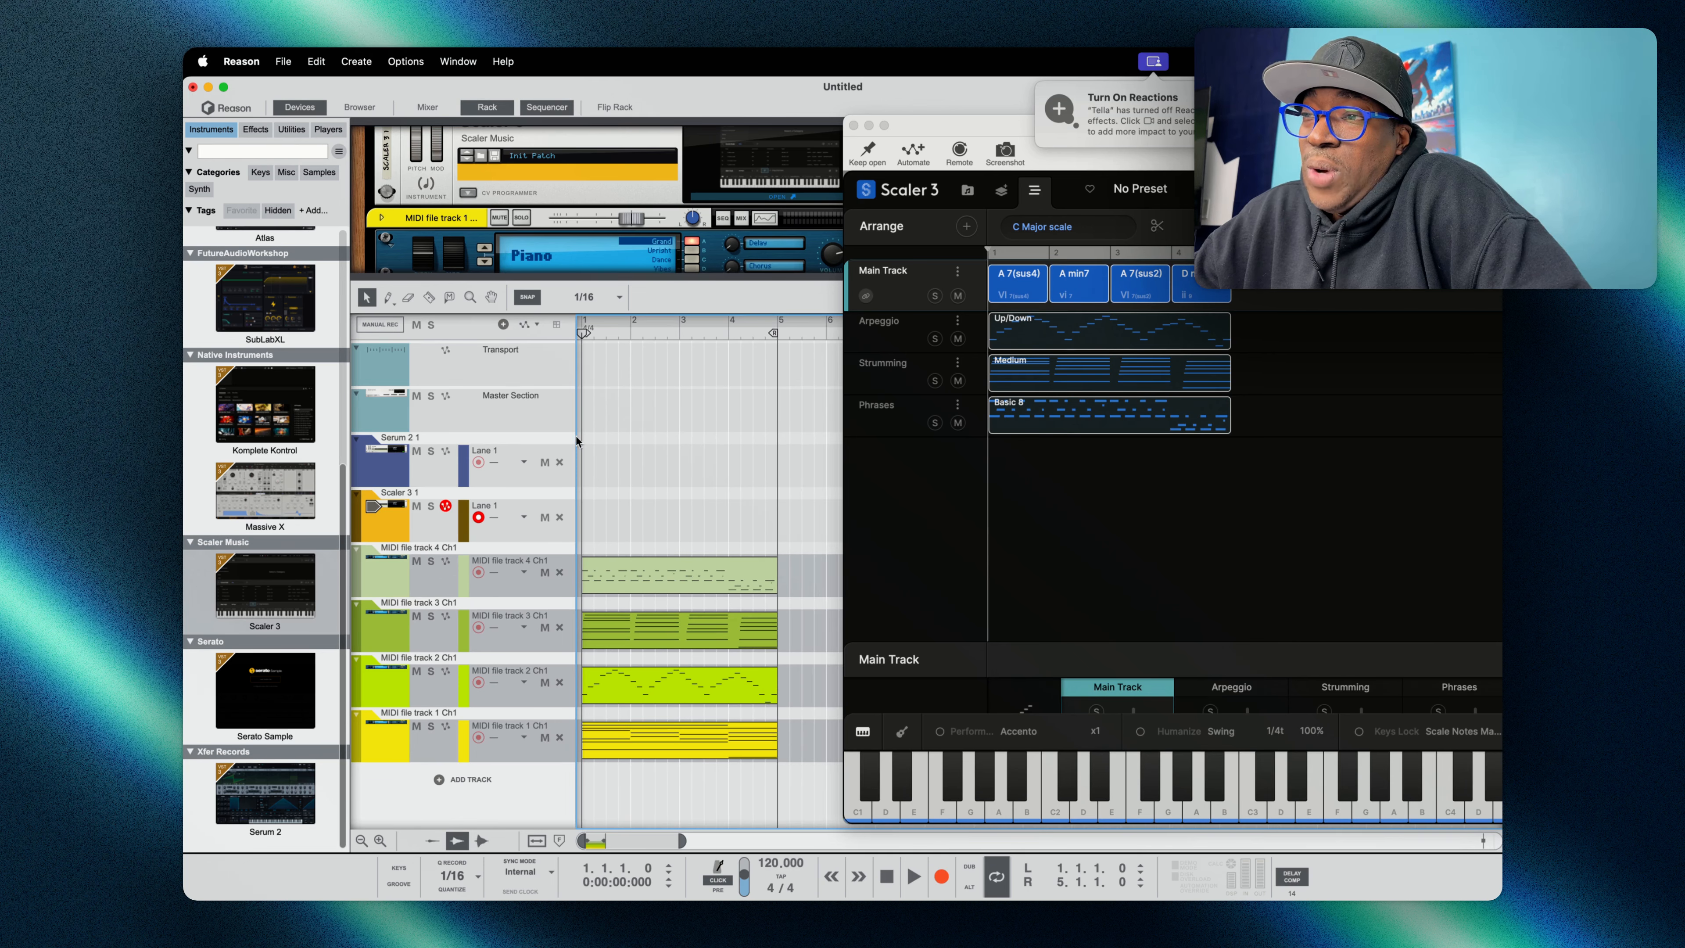
- Reduce the sequencer's track heights and shrink its area to make room for the rack above
key("F6")
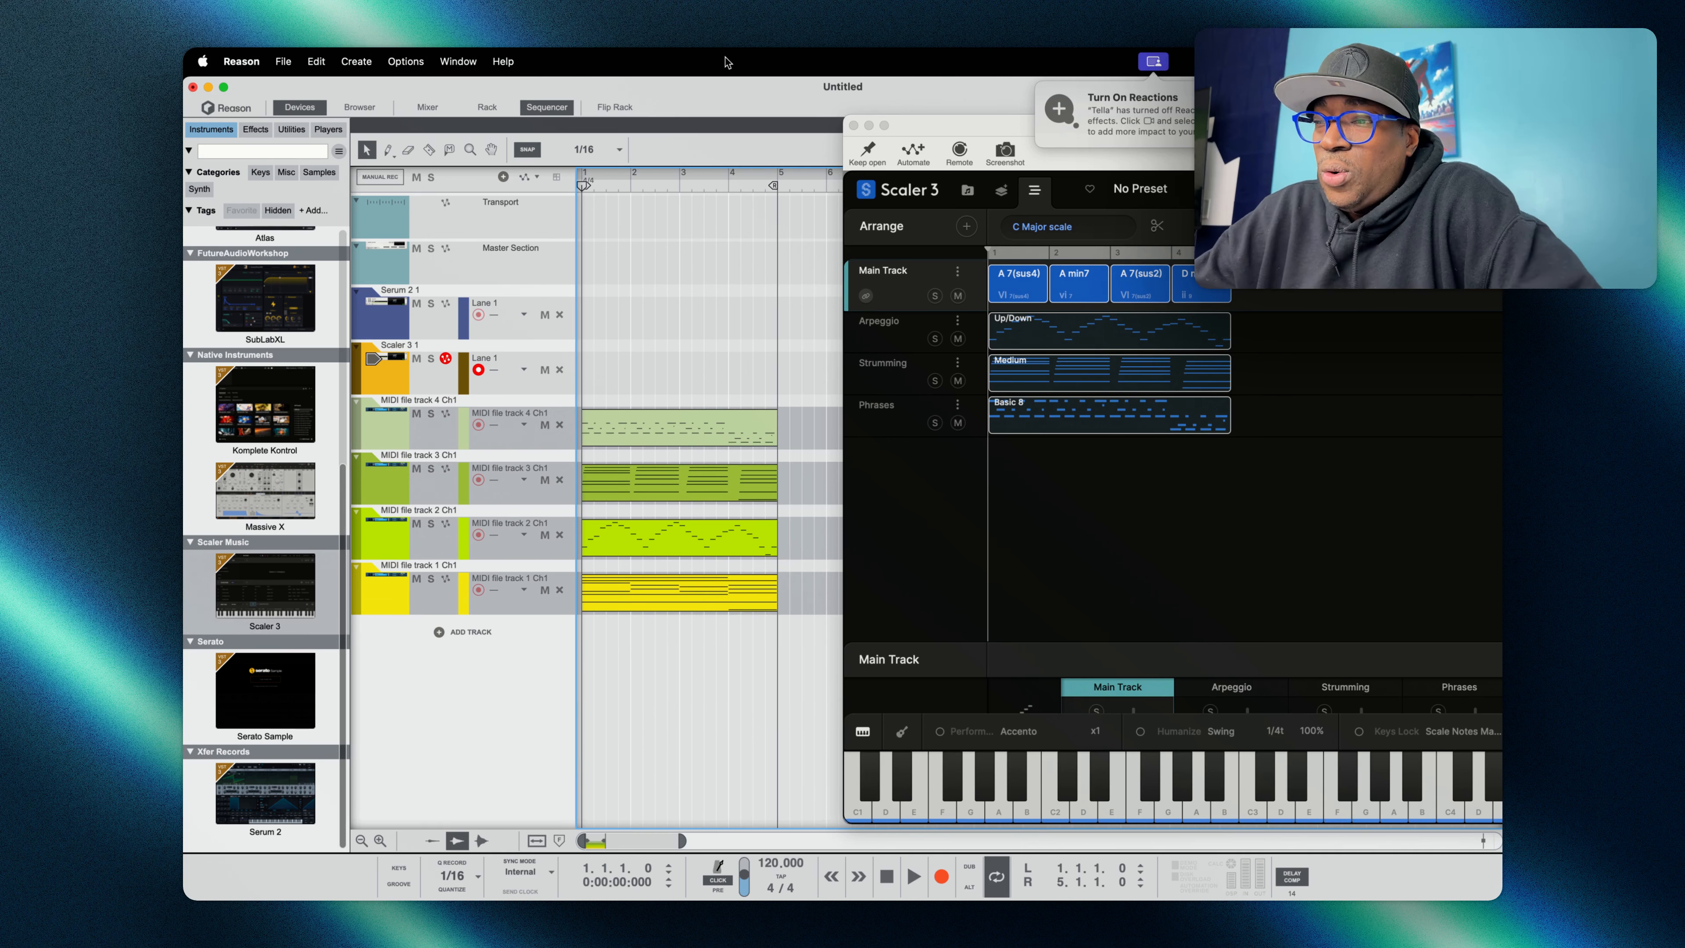
left_click(363, 839)
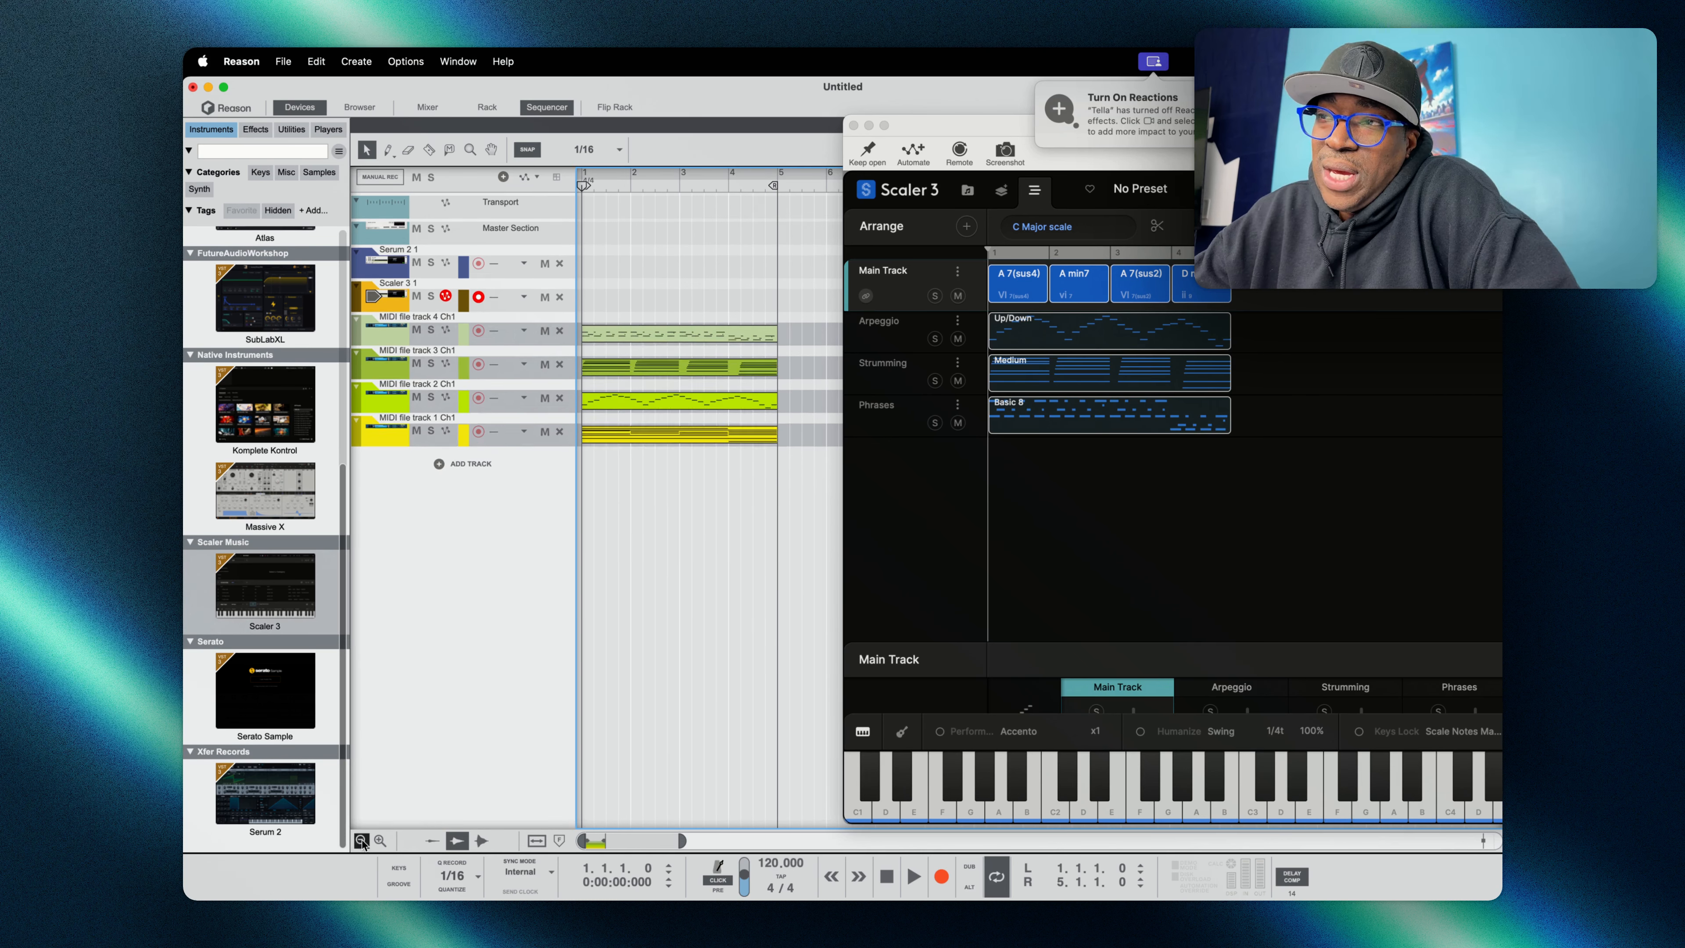
left_click(362, 839)
left_click_drag(762, 120, 762, 581)
- Move the Scaler window back over the rack and show its Chord Set and Current Scale page
left_click_drag(988, 124, 513, 87)
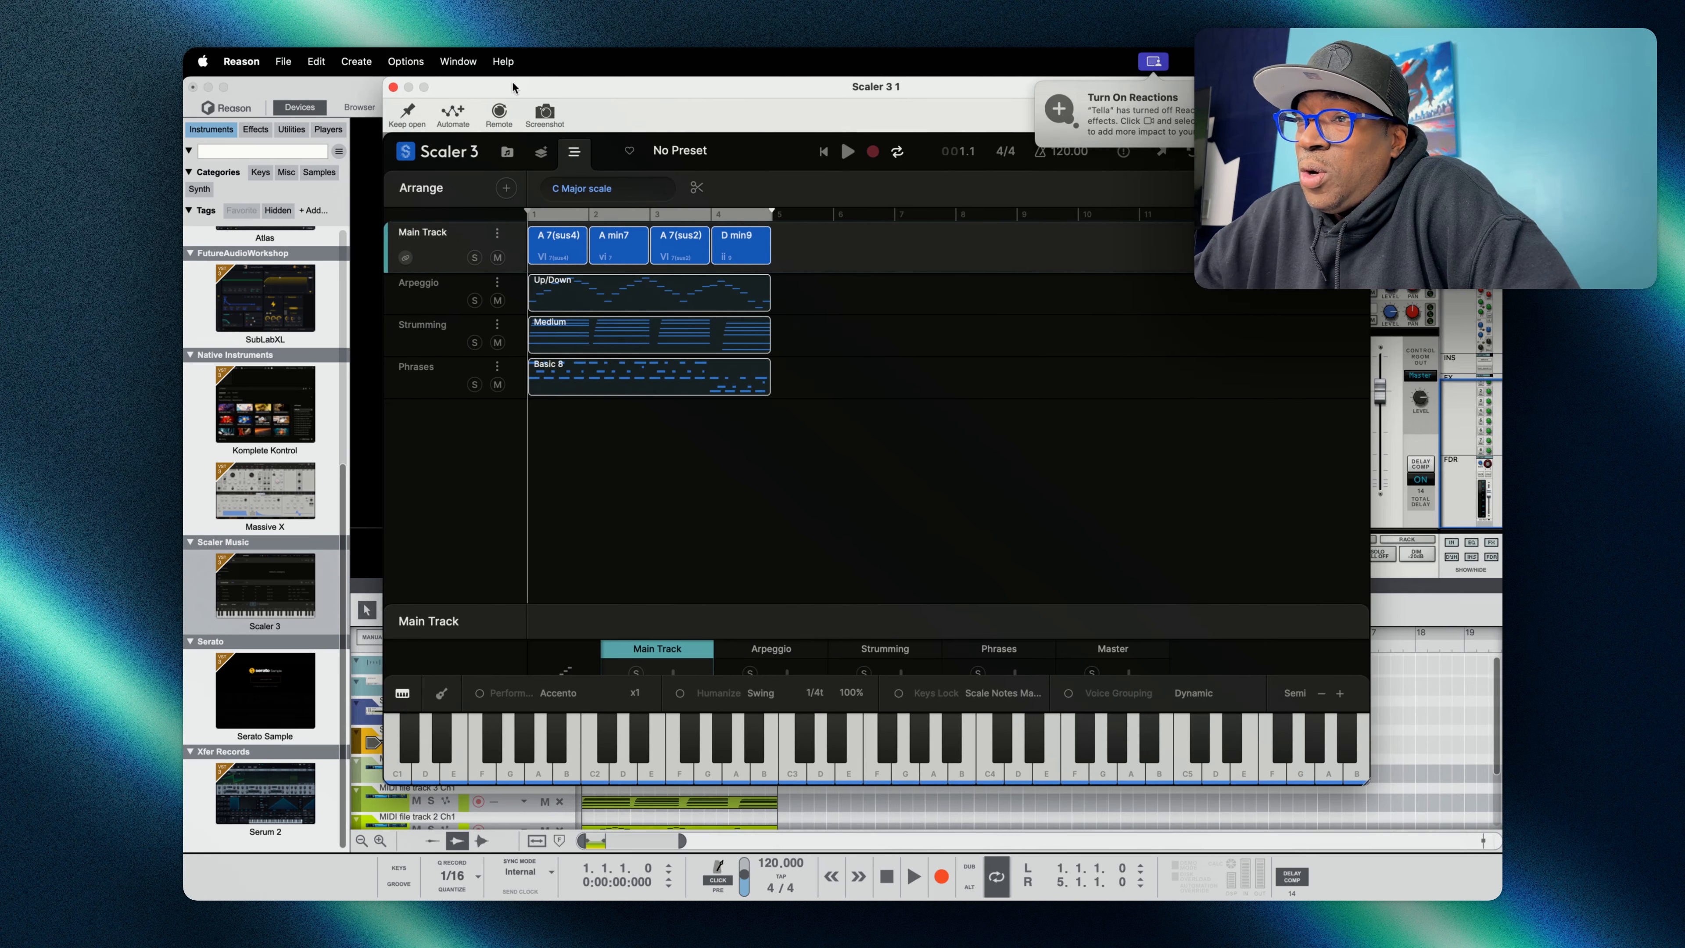
left_click(507, 152)
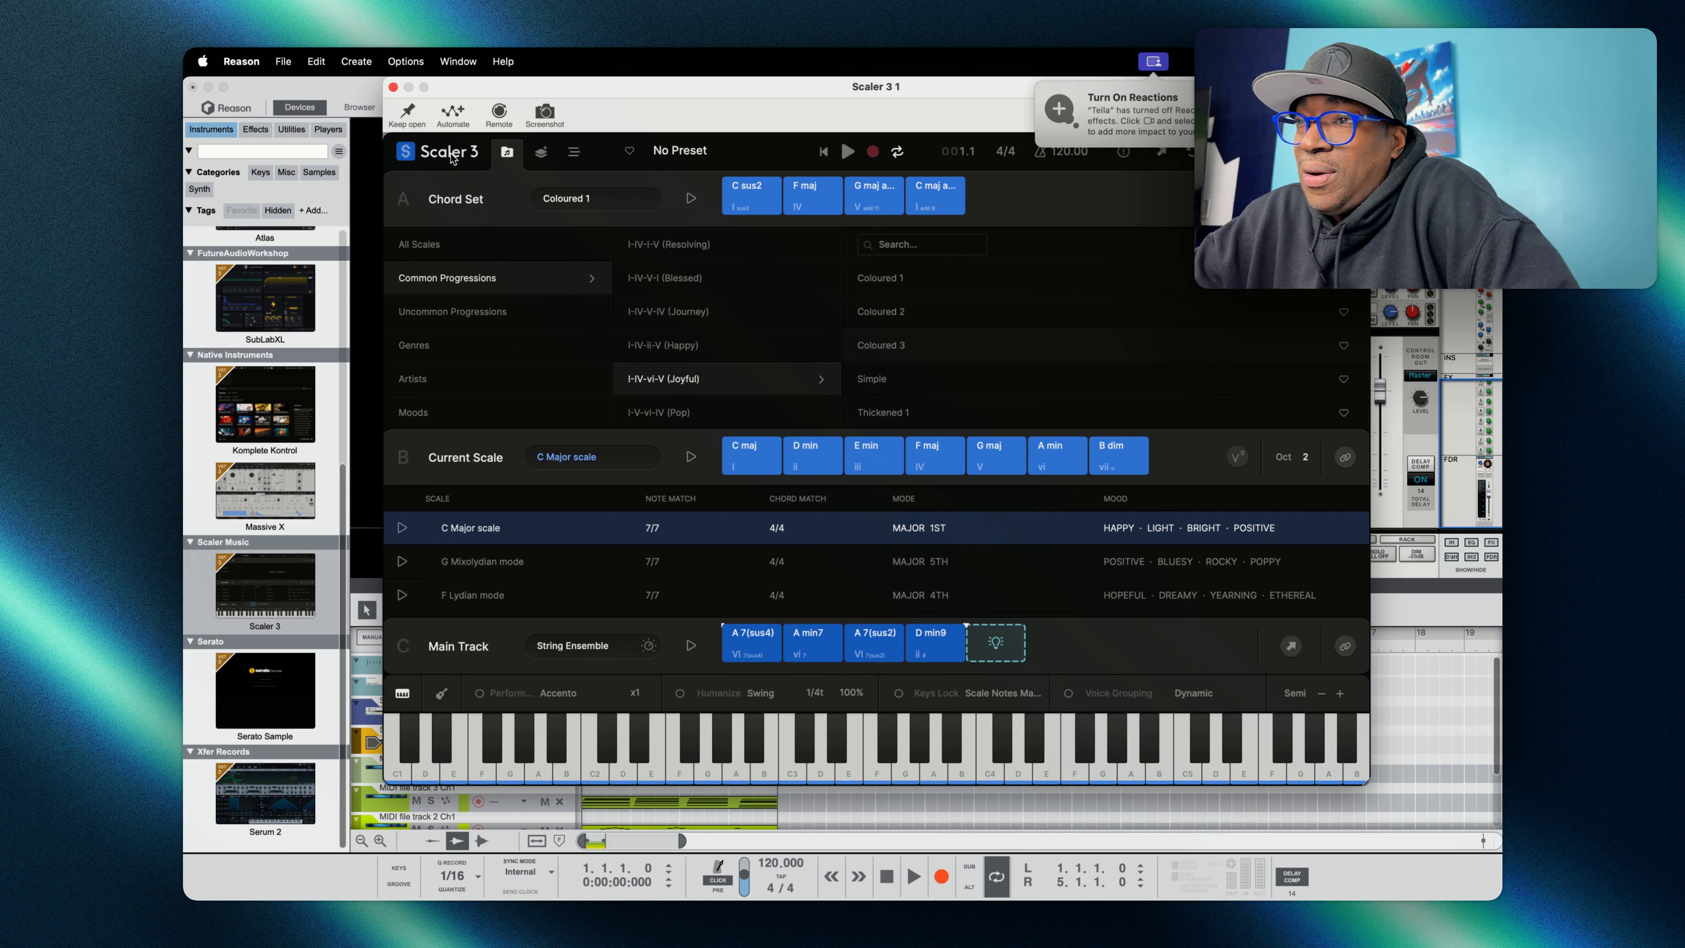